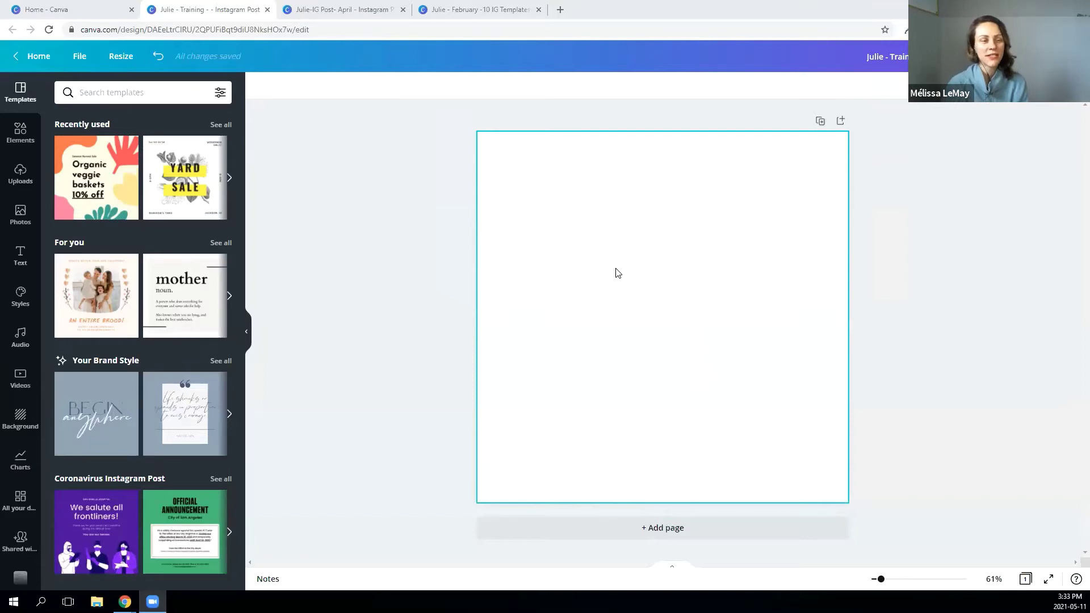
pyautogui.click(80, 57)
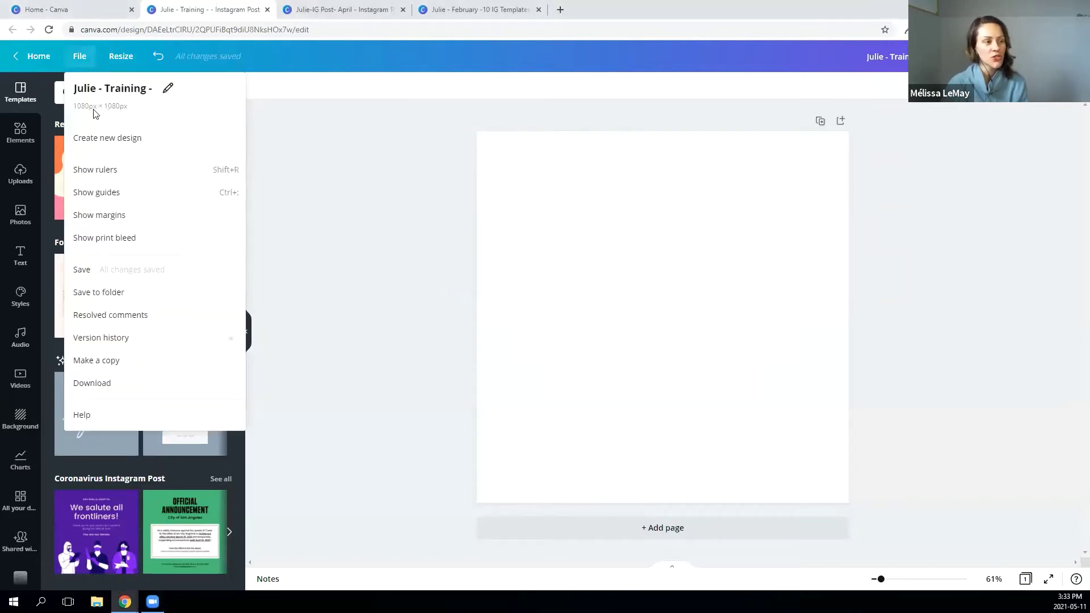
pyautogui.click(894, 214)
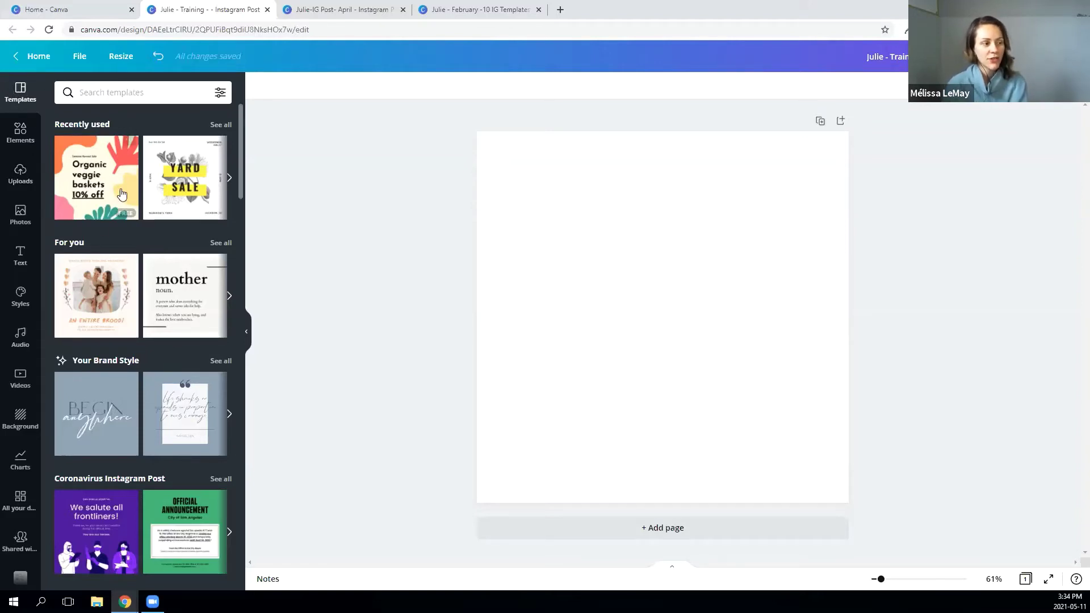
# Find the Sale Instagram Post category among the templates and show all of its templates.
pyautogui.scroll(-2, 125, 256)
pyautogui.scroll(-1, 127, 258)
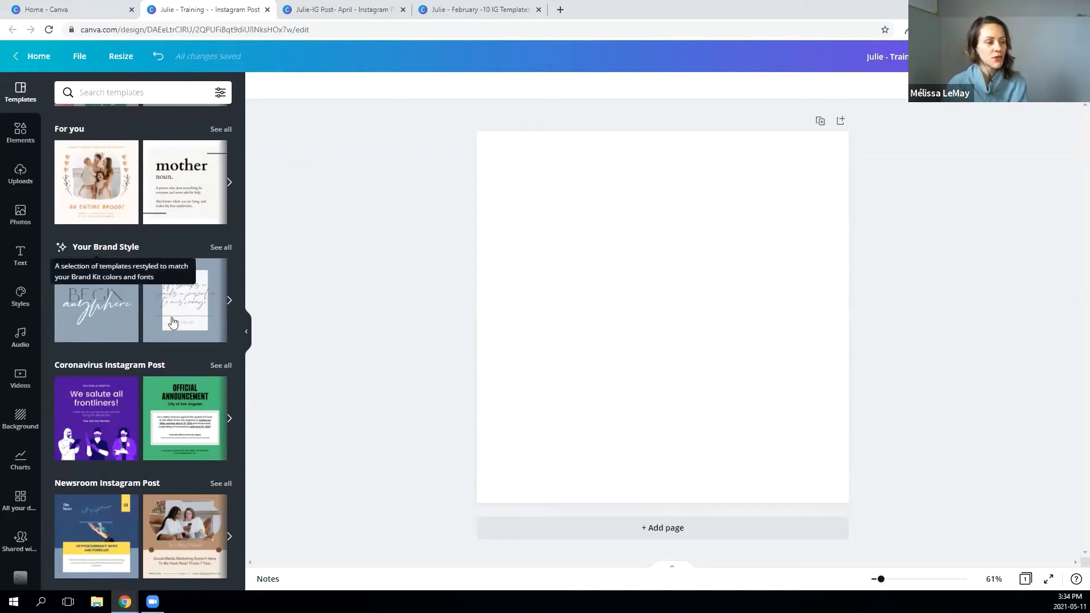
pyautogui.scroll(-3, 146, 374)
pyautogui.scroll(-4, 152, 363)
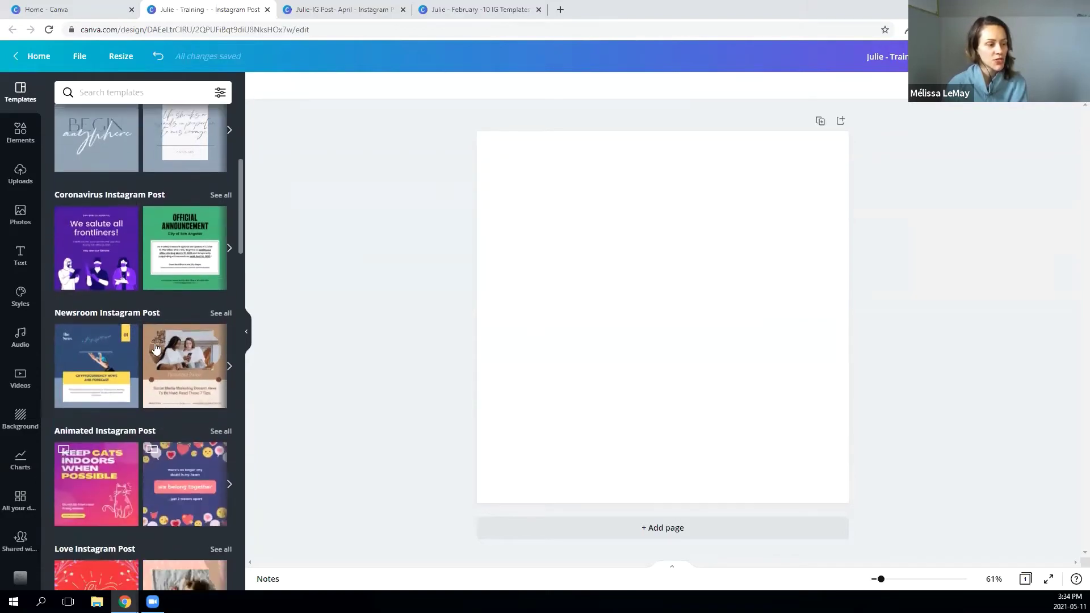
pyautogui.scroll(-4, 156, 346)
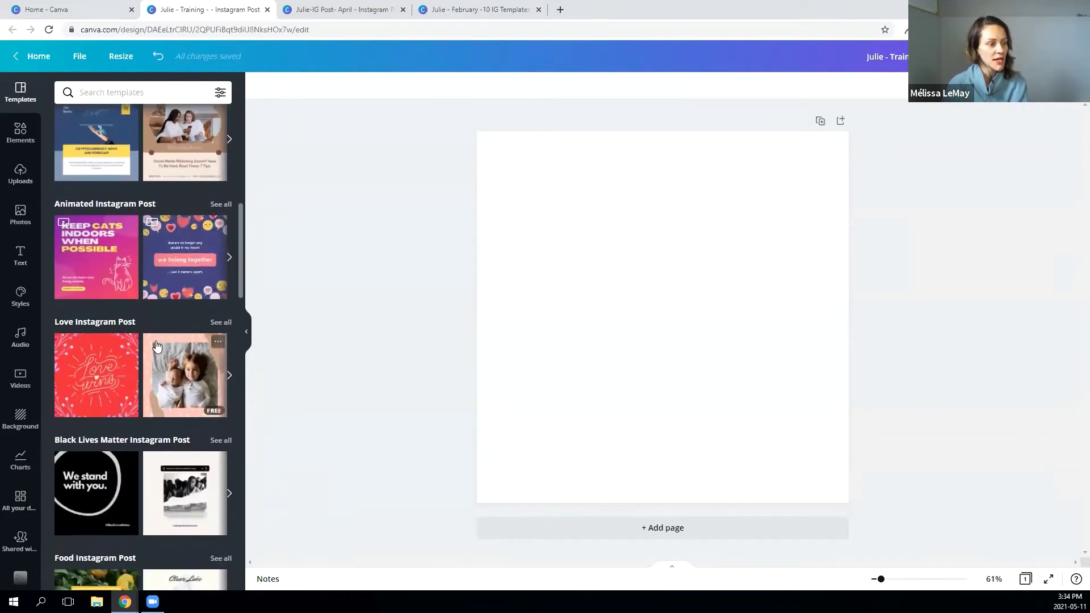
pyautogui.scroll(-4, 157, 345)
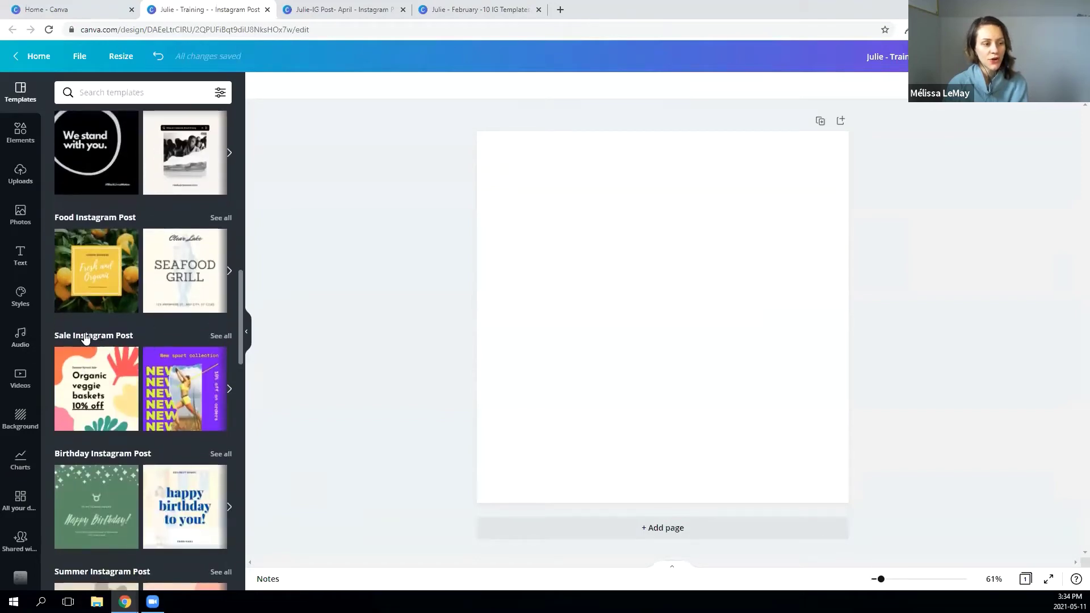
pyautogui.click(220, 338)
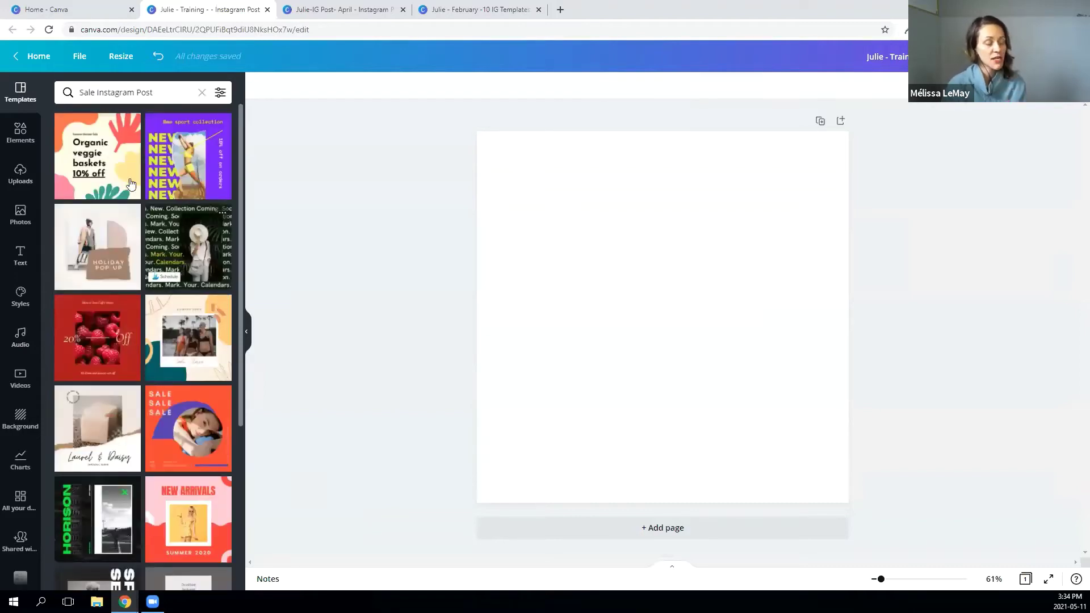
# Browse the Sale Instagram Post templates to examine the available designs.
pyautogui.scroll(-8, 148, 242)
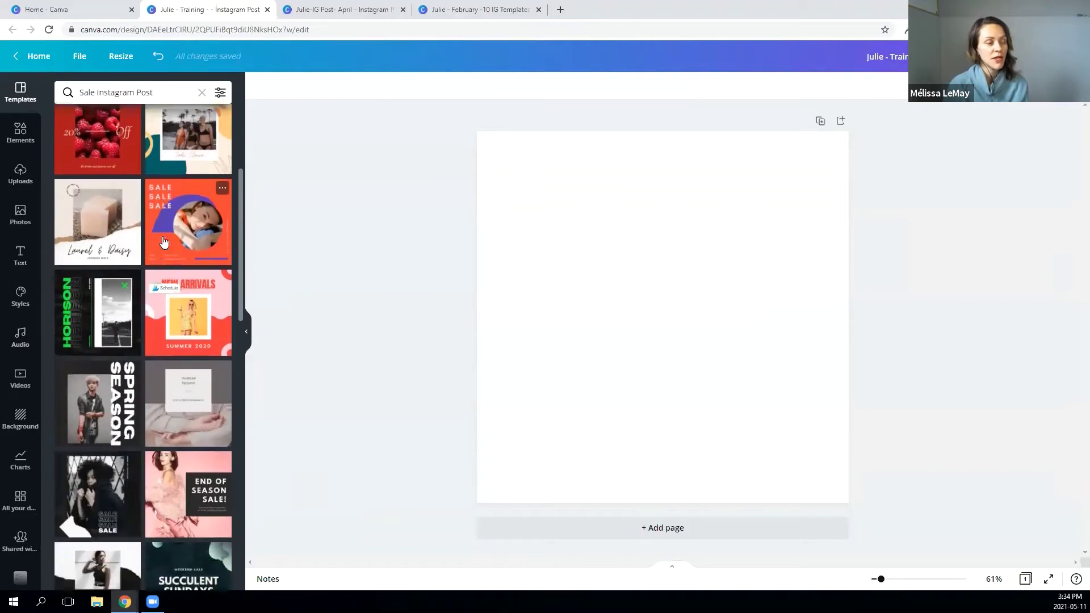
pyautogui.scroll(-2, 175, 348)
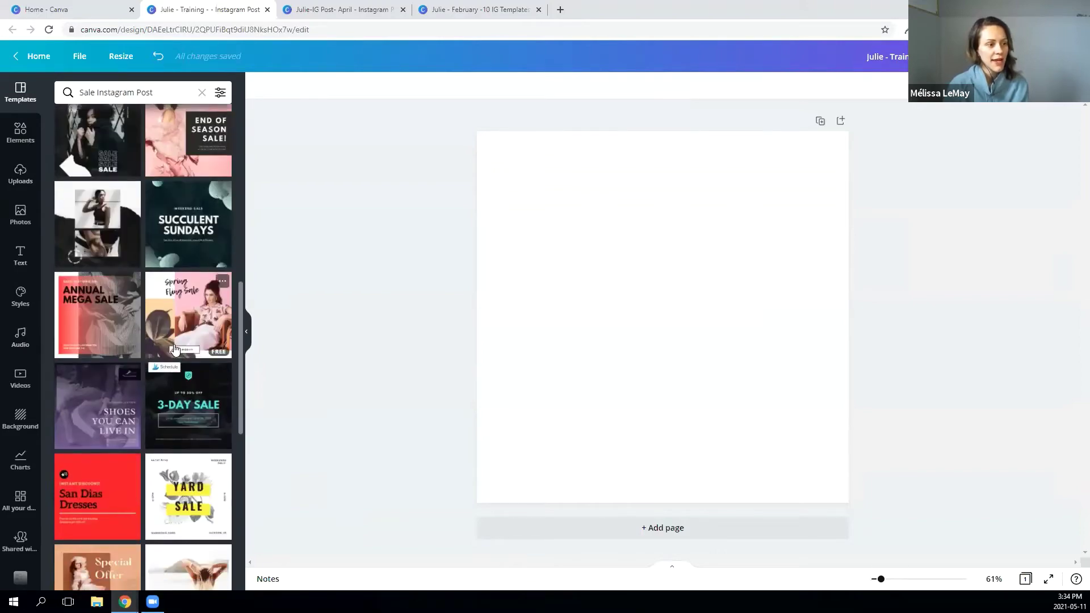
pyautogui.scroll(-5, 174, 348)
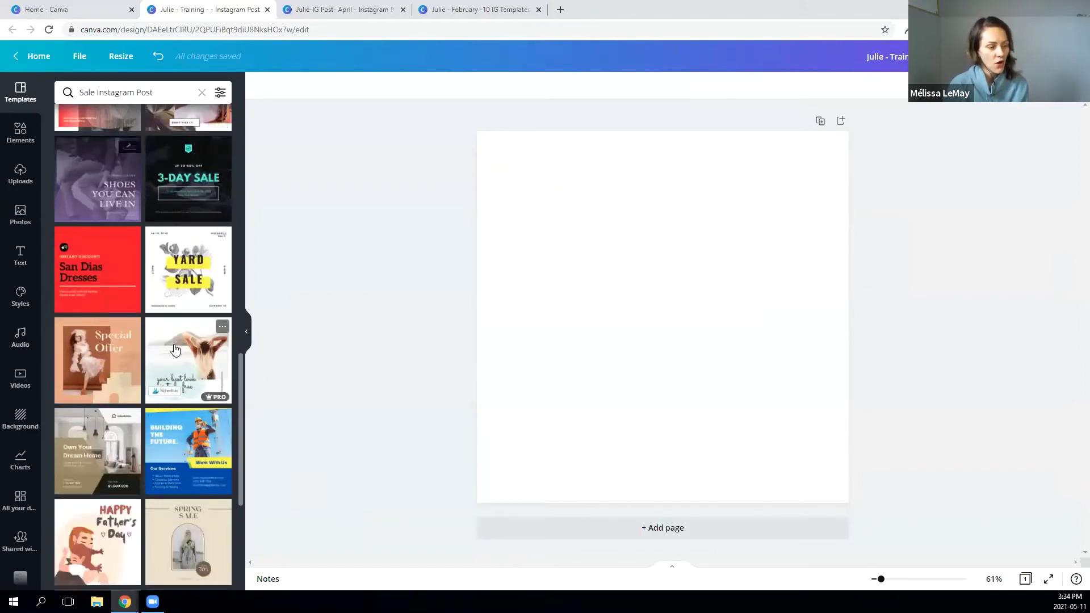
pyautogui.scroll(-9, 175, 348)
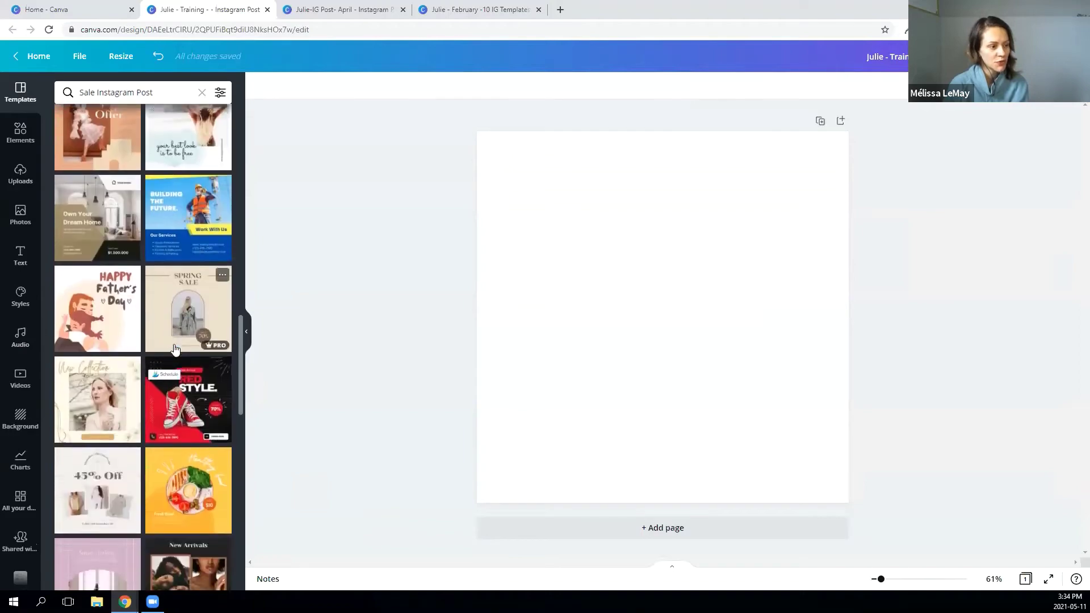
pyautogui.scroll(-4, 175, 349)
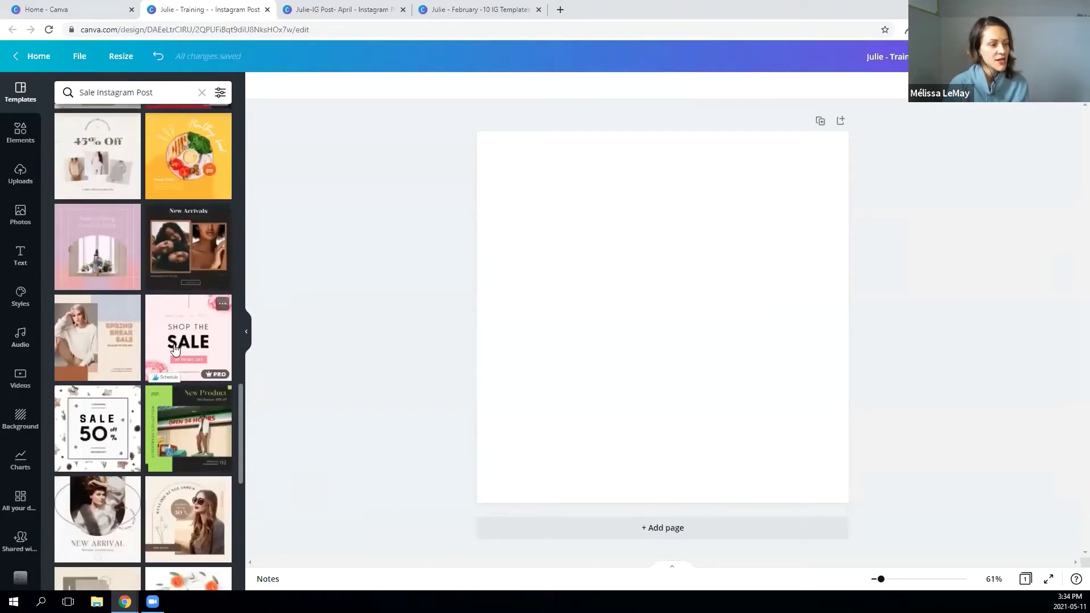
pyautogui.scroll(-5, 174, 349)
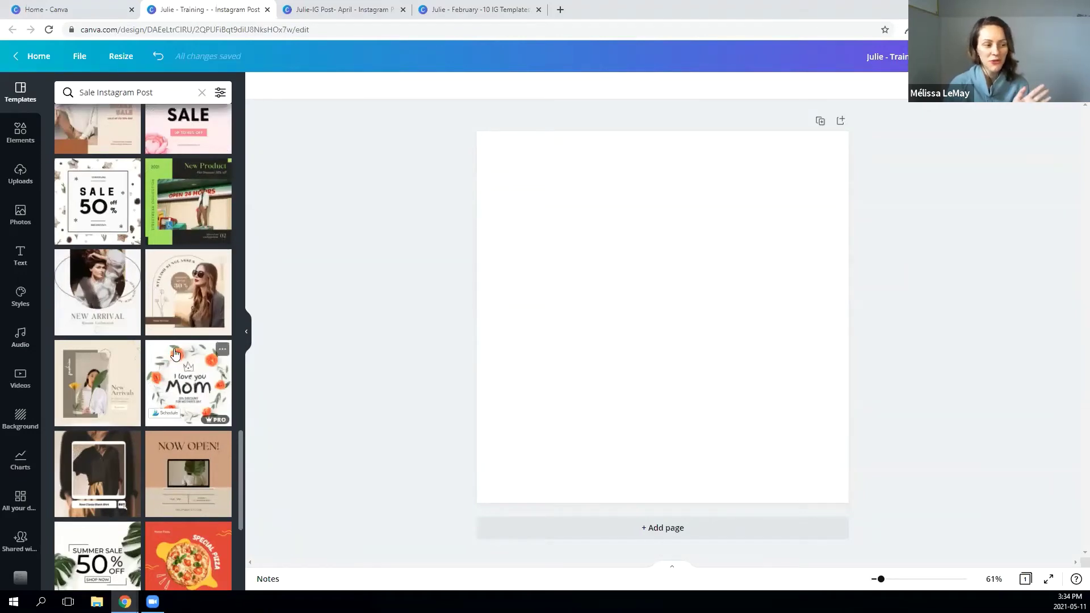
pyautogui.scroll(5, 176, 354)
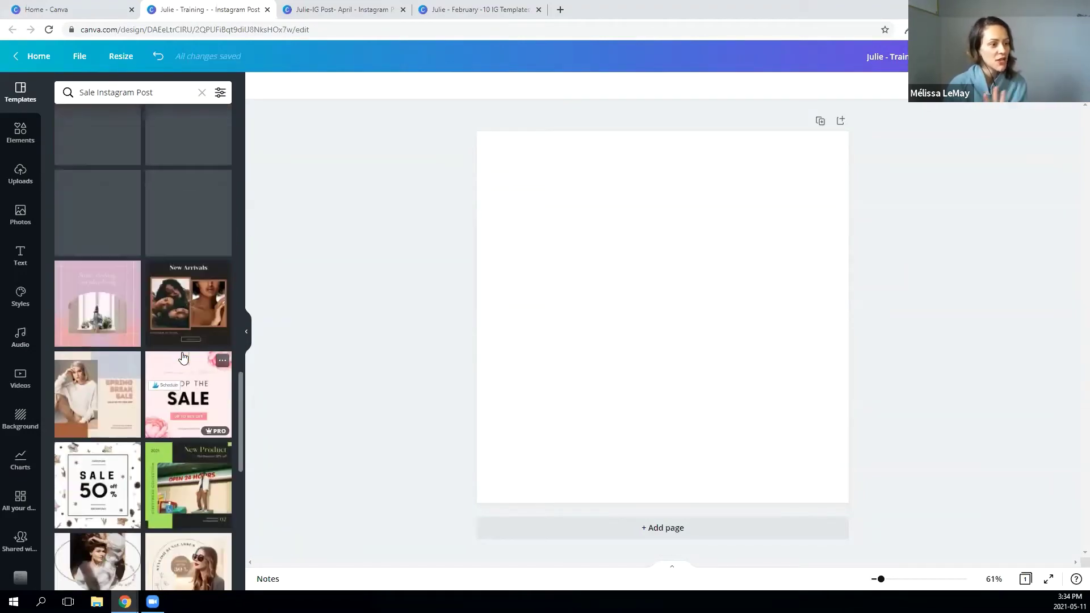
pyautogui.scroll(15, 182, 356)
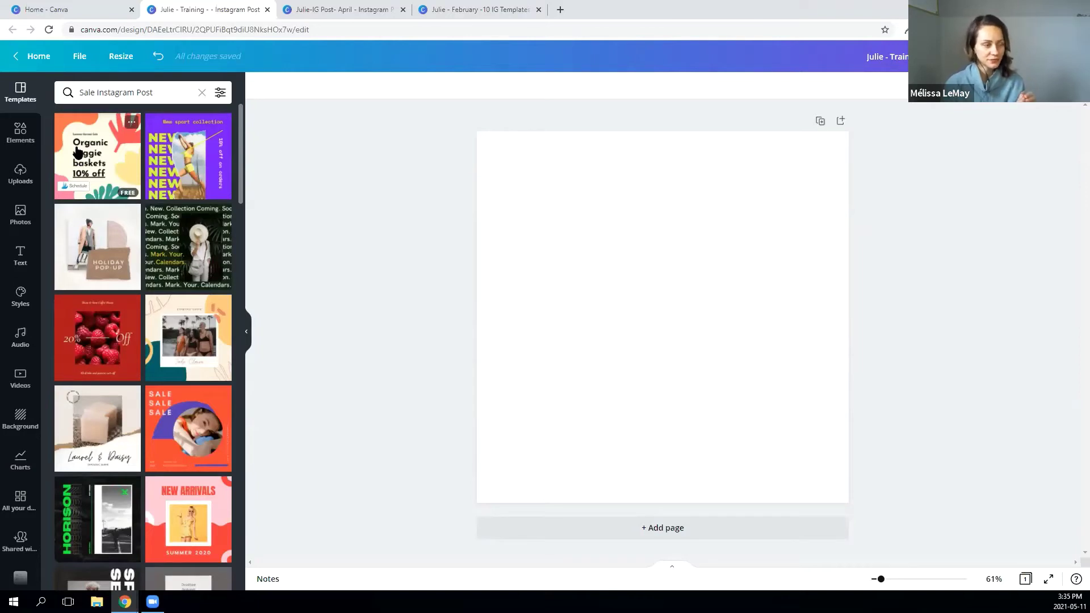
# Apply the "Organic veggie baskets 10% off" template to page 1 and add a second page with the "New sport collection" template.
pyautogui.click(78, 152)
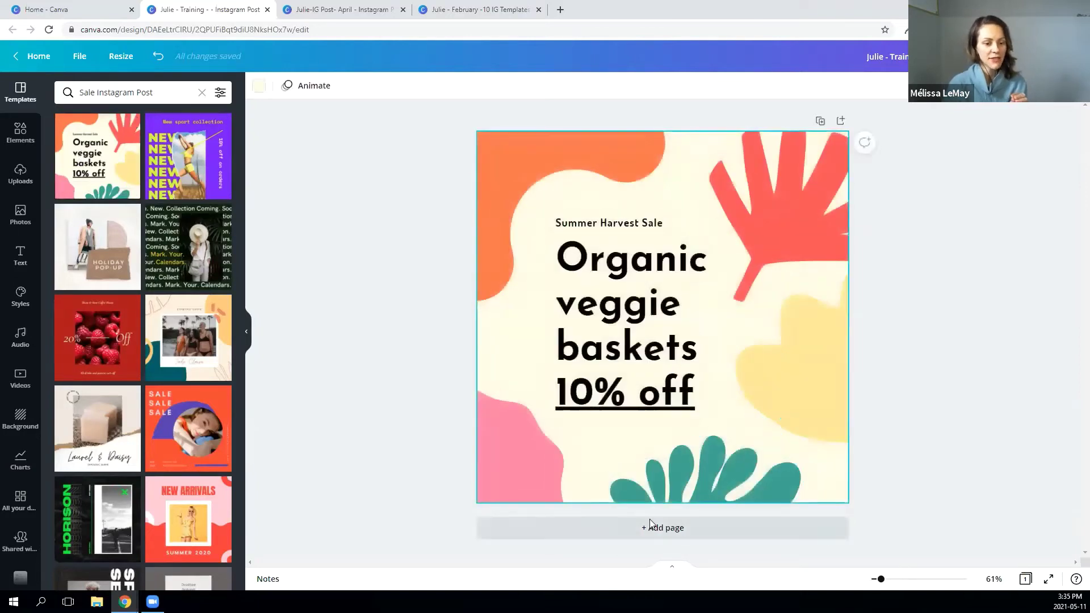
pyautogui.click(594, 530)
pyautogui.click(206, 161)
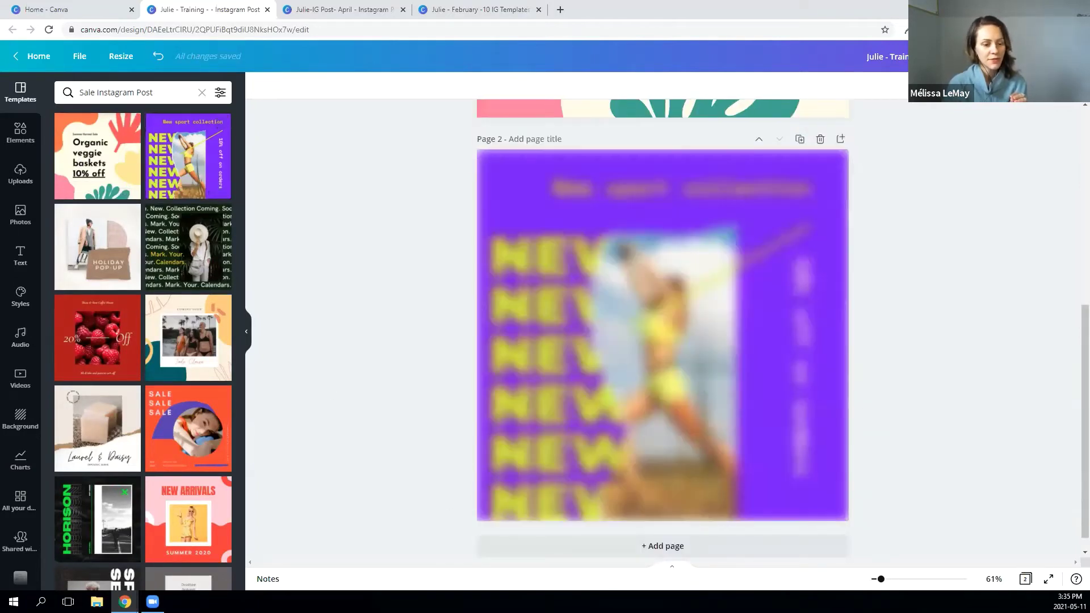
# Add a third page with the "Laurel & Daisy" soap template and a fourth page with the "Succulent Sundays" template.
pyautogui.click(567, 542)
pyautogui.click(75, 438)
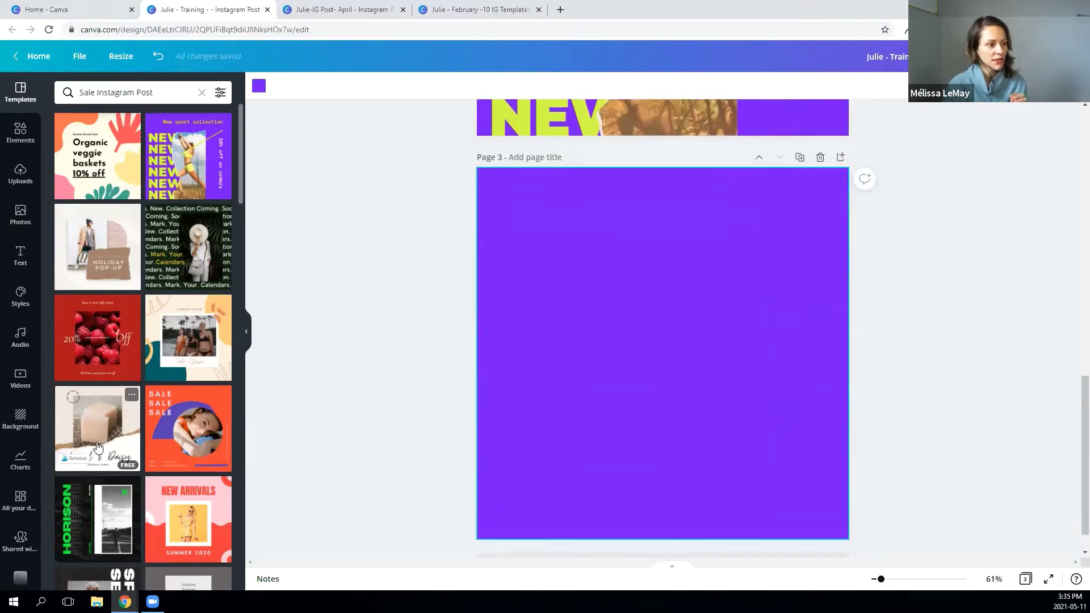
pyautogui.scroll(-1, 624, 511)
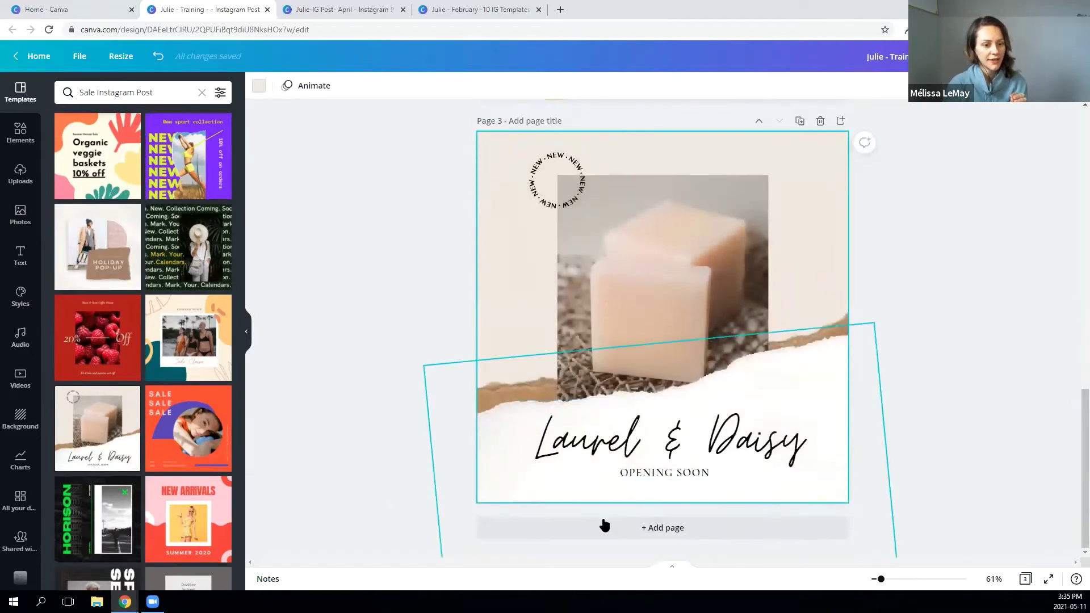
pyautogui.click(616, 526)
pyautogui.scroll(-3, 176, 443)
pyautogui.scroll(-5, 176, 443)
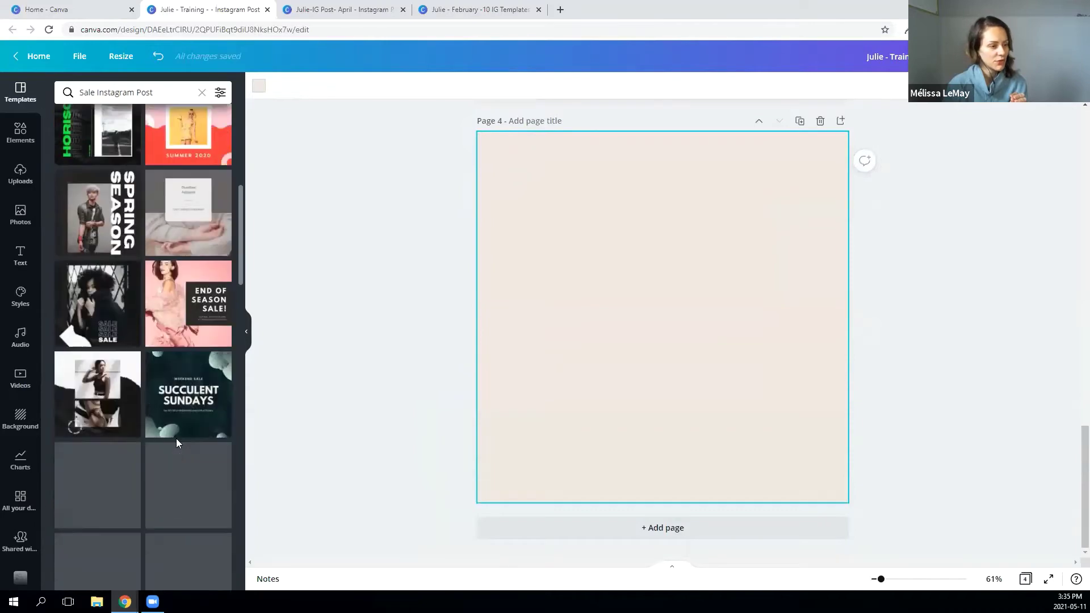
pyautogui.click(188, 394)
# Add a fifth page and apply the "your best look is to be free" template to it.
pyautogui.click(628, 527)
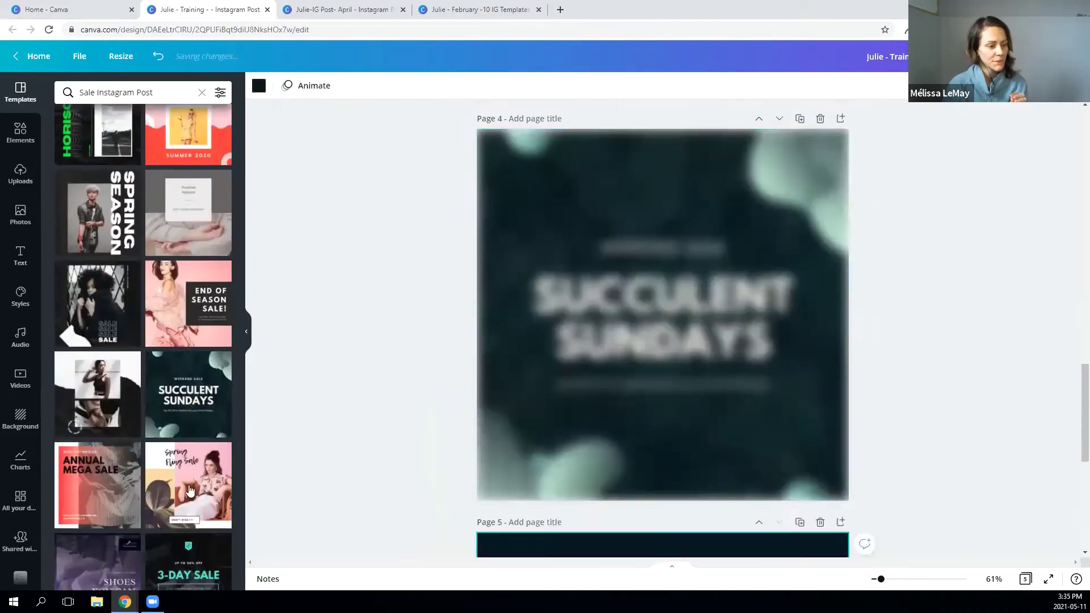
pyautogui.scroll(-5, 172, 477)
pyautogui.click(172, 477)
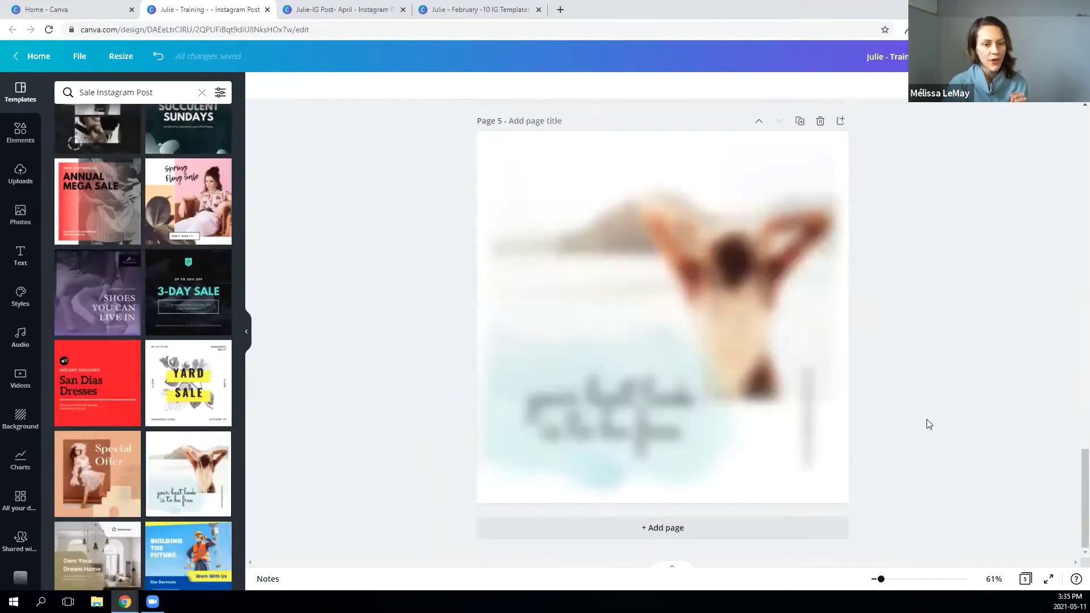
# Hide the templates list and show all pages in grid view with no page selected.
pyautogui.scroll(5, 921, 422)
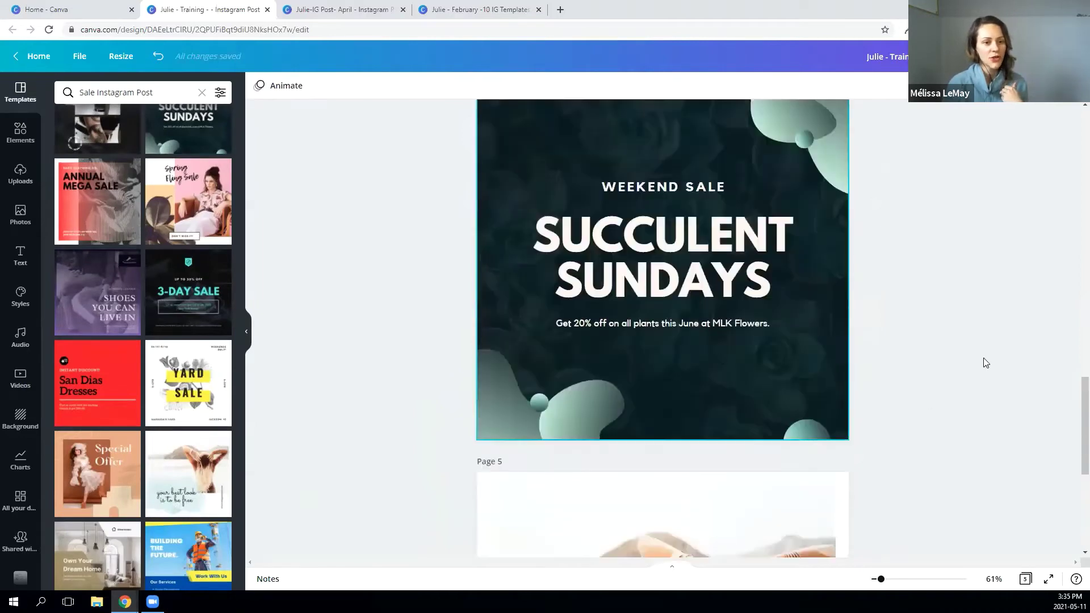
pyautogui.click(246, 337)
pyautogui.scroll(6, 878, 326)
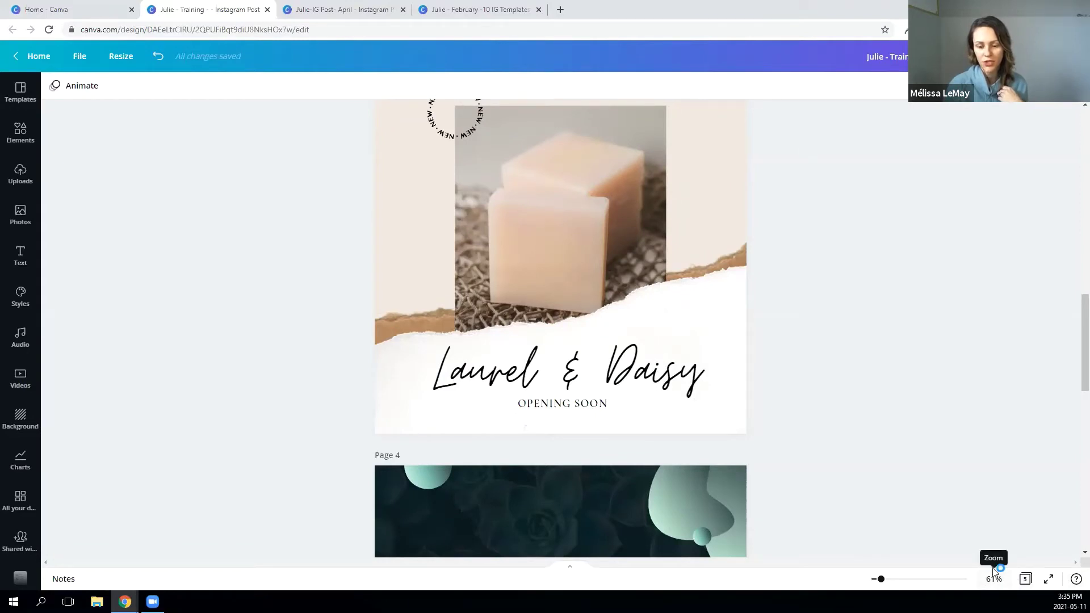
pyautogui.click(1025, 579)
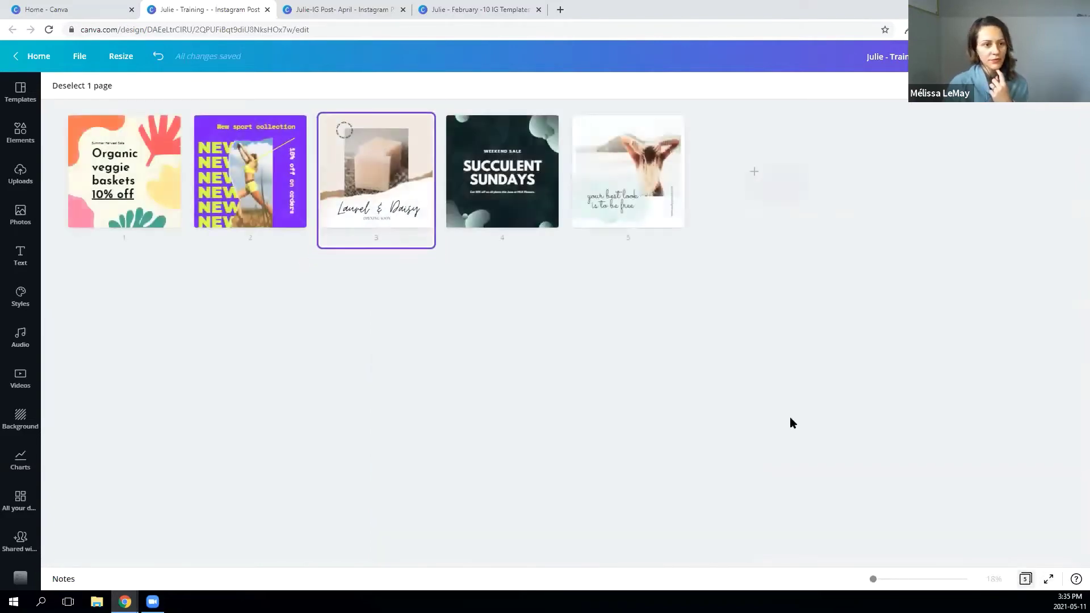
pyautogui.click(558, 344)
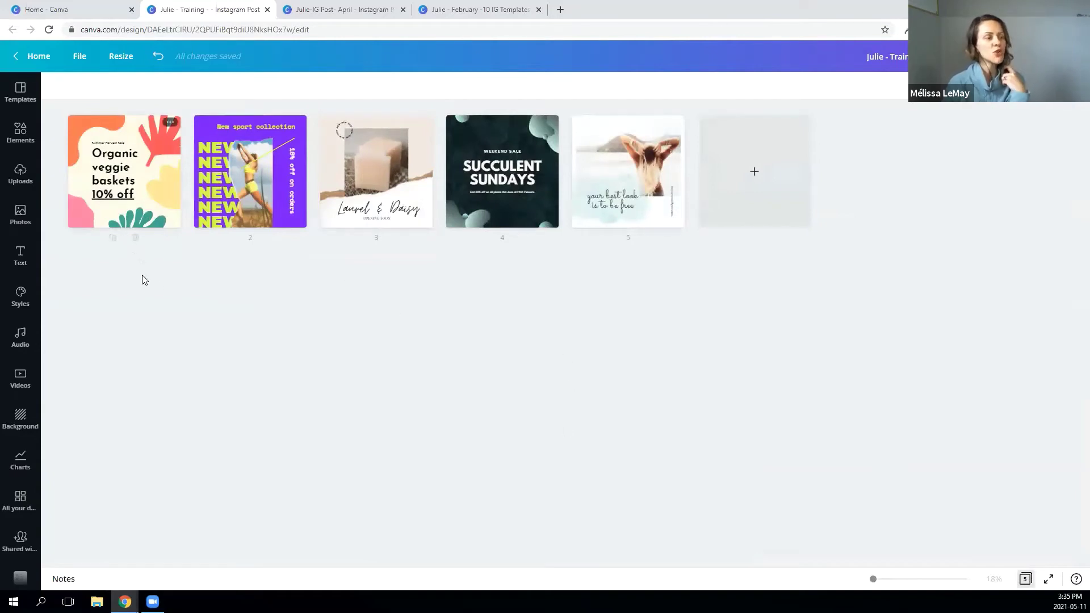
pyautogui.moveTo(258, 232)
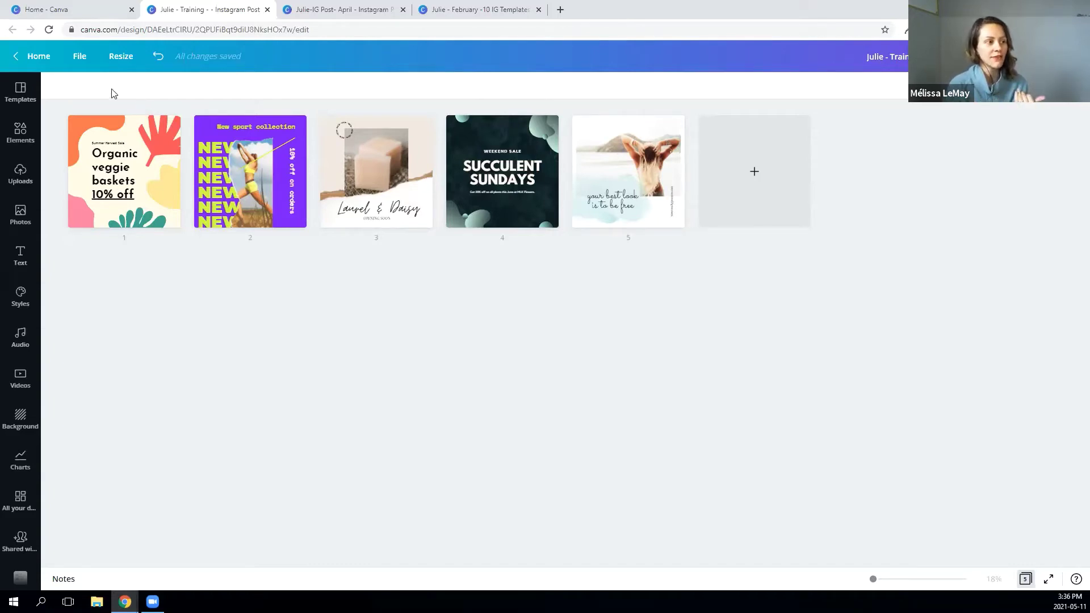
pyautogui.moveTo(120, 150)
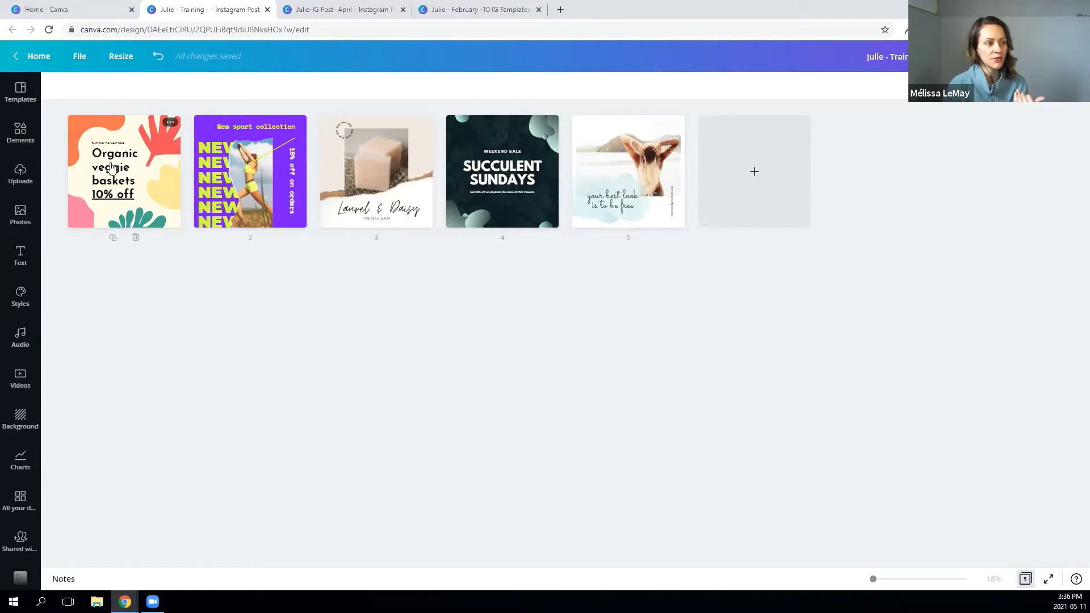
pyautogui.moveTo(642, 132)
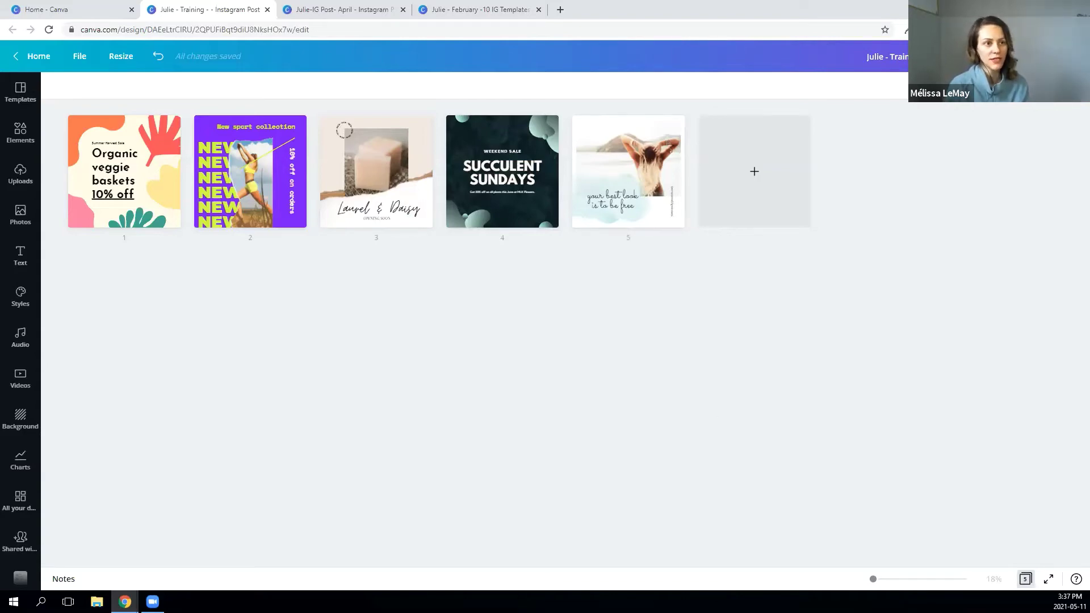
# Narrow the browser window so the grid shows three pages per row, and maximize the window again.
pyautogui.press('super+Down')
pyautogui.click(1025, 8)
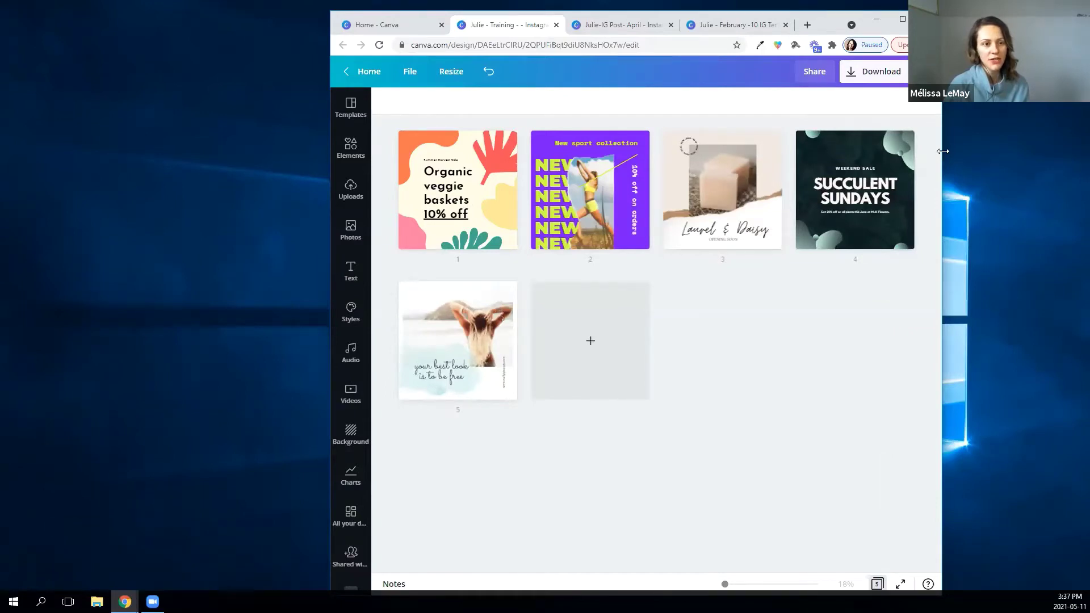
pyautogui.moveTo(943, 151); pyautogui.dragTo(827, 151)
pyautogui.moveTo(711, 22); pyautogui.dragTo(792, 20)
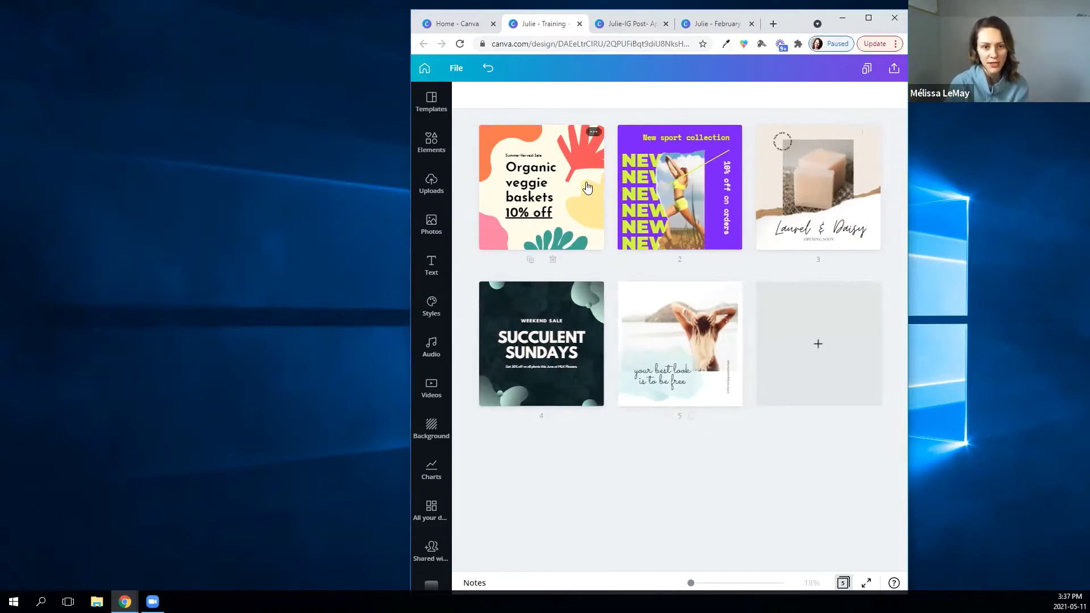
pyautogui.click(869, 21)
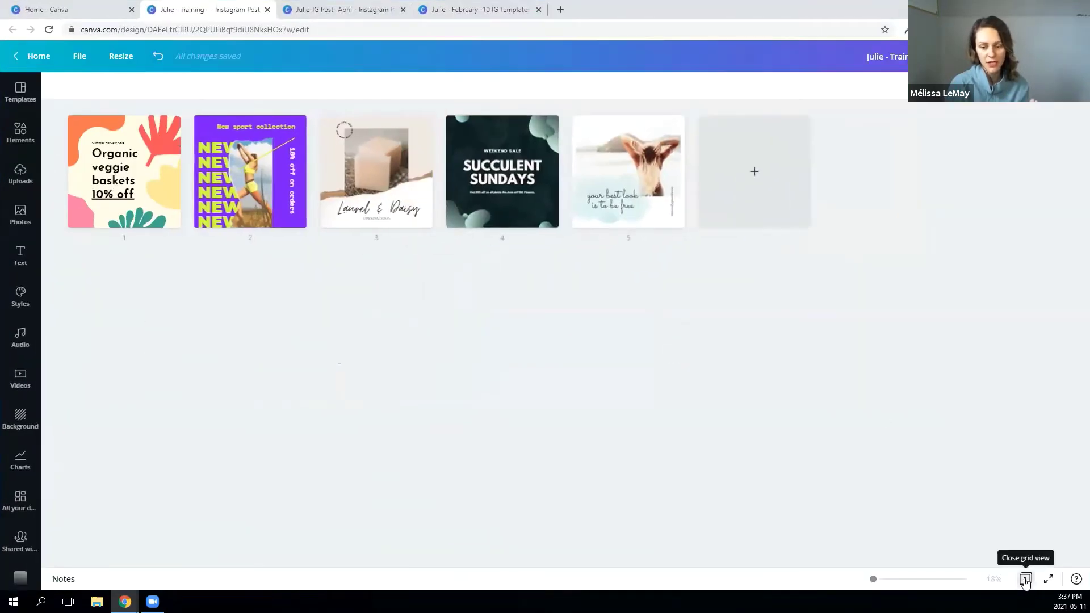
# Leave the grid view and add a blank sixth page at the end of the design.
pyautogui.click(1026, 580)
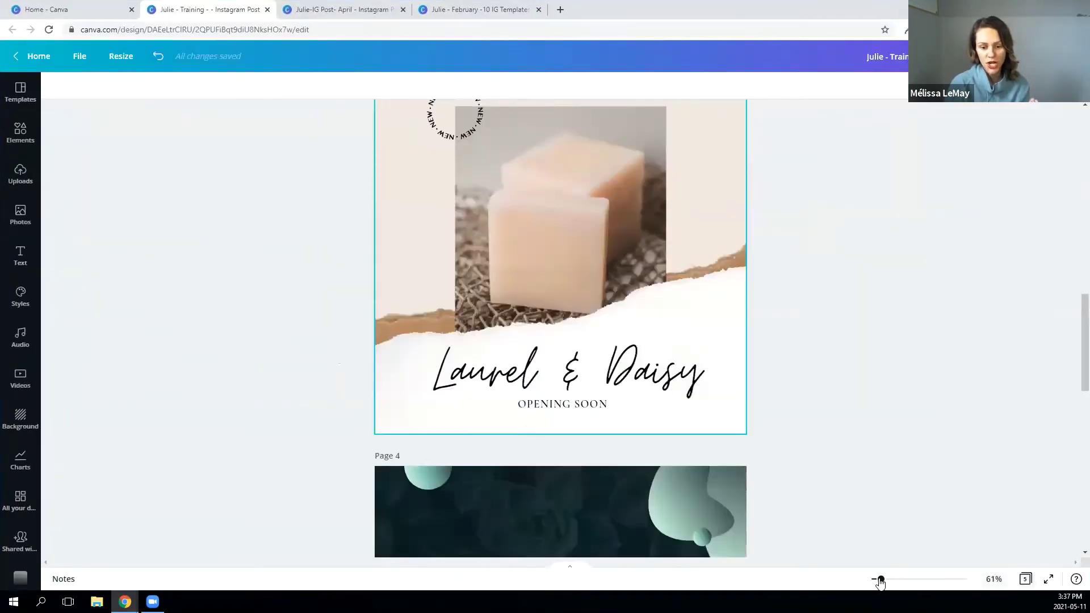
pyautogui.moveTo(880, 579); pyautogui.dragTo(875, 580)
pyautogui.scroll(3, 811, 407)
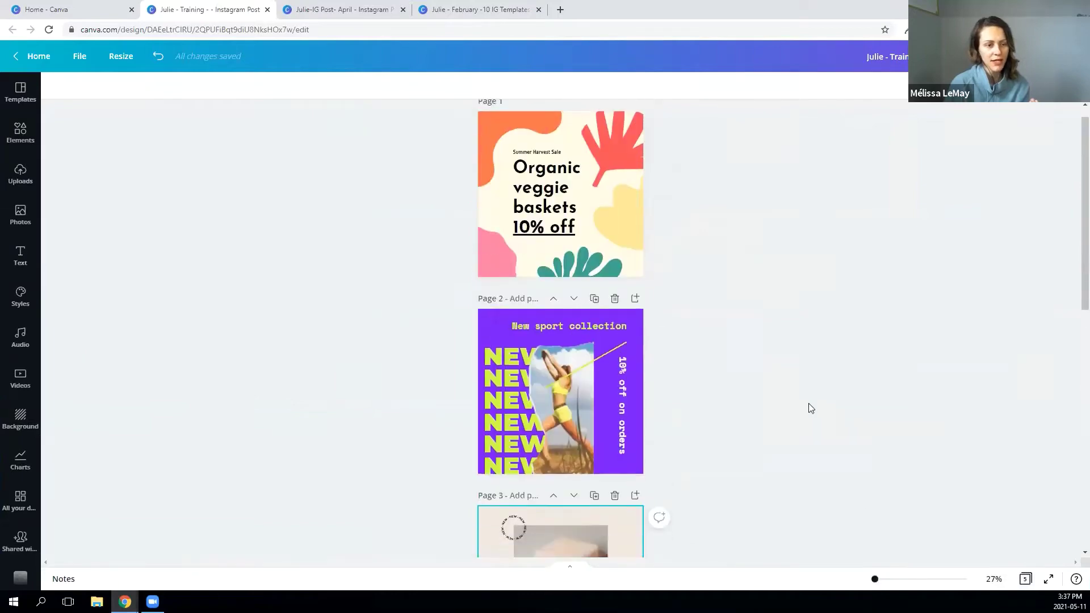
pyautogui.scroll(-10, 810, 407)
pyautogui.click(561, 527)
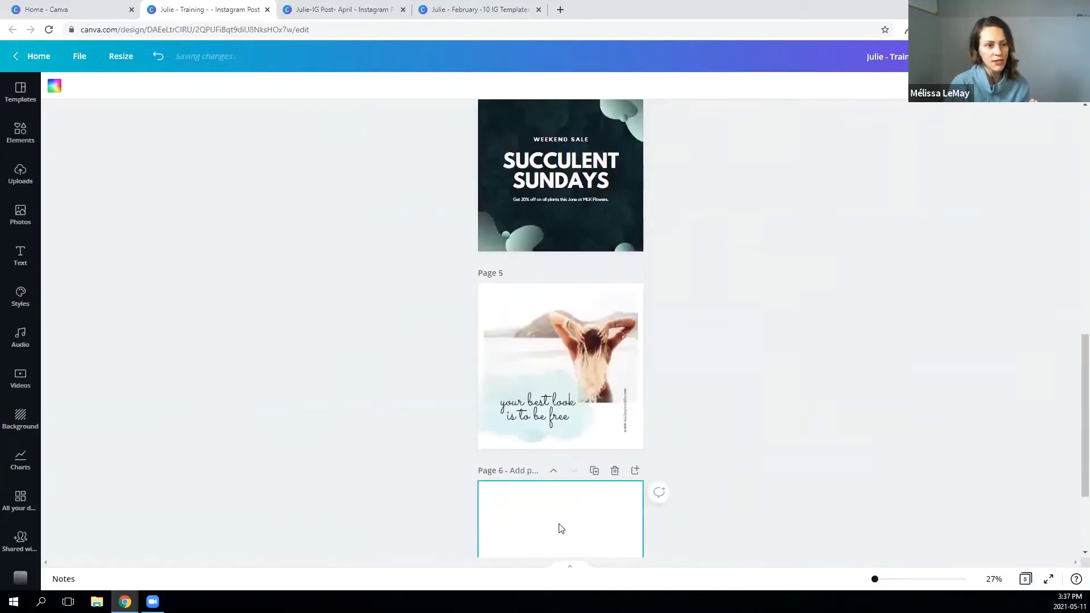
# Apply the recently used "Online course - how to have feng shui at home" template to page 6.
pyautogui.click(7, 92)
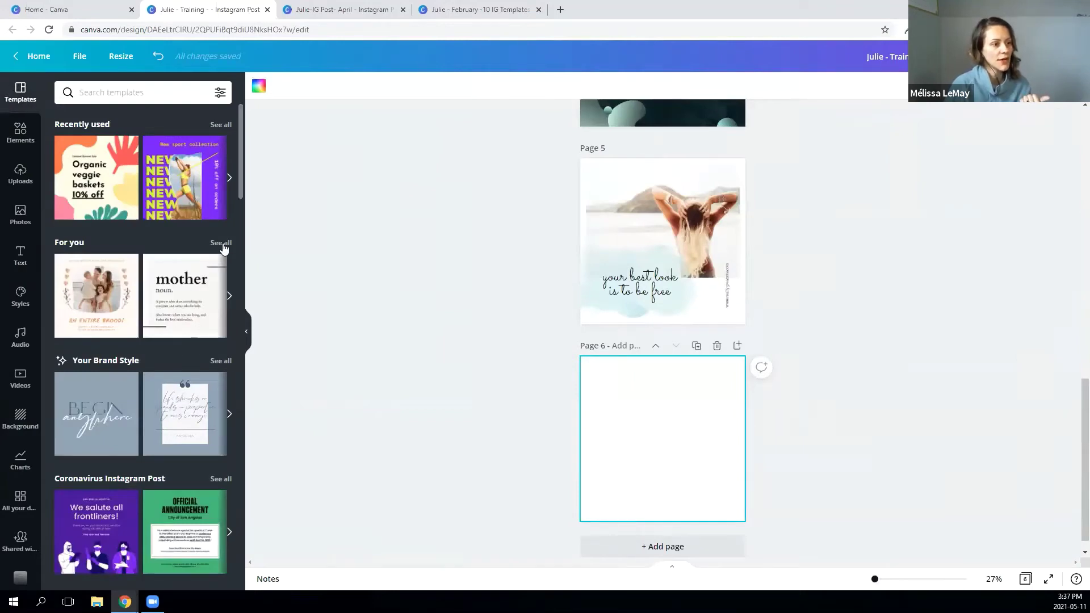
pyautogui.click(221, 124)
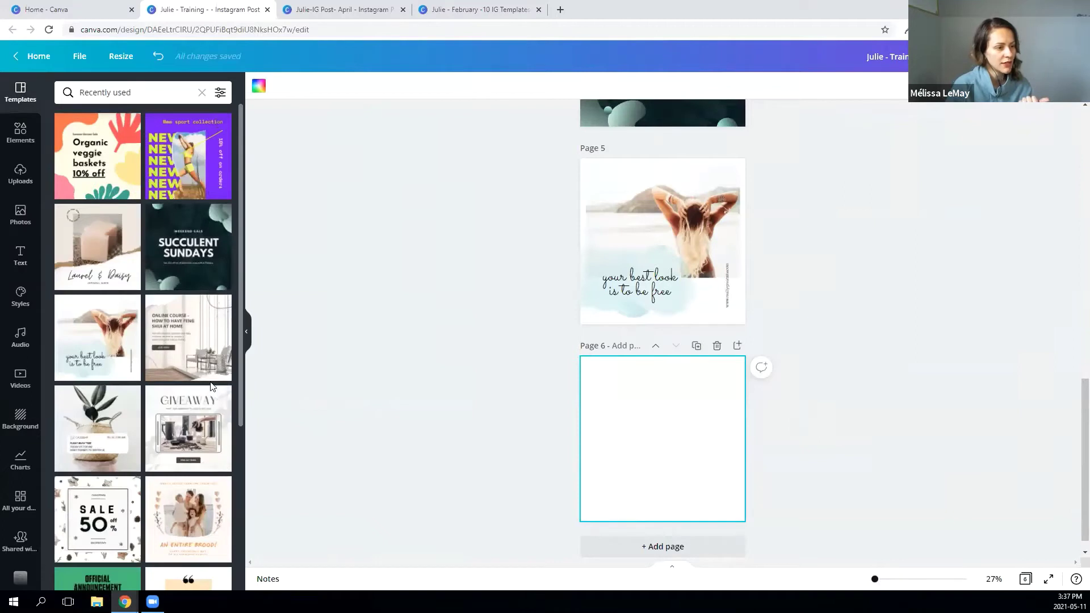
pyautogui.scroll(-1, 414, 406)
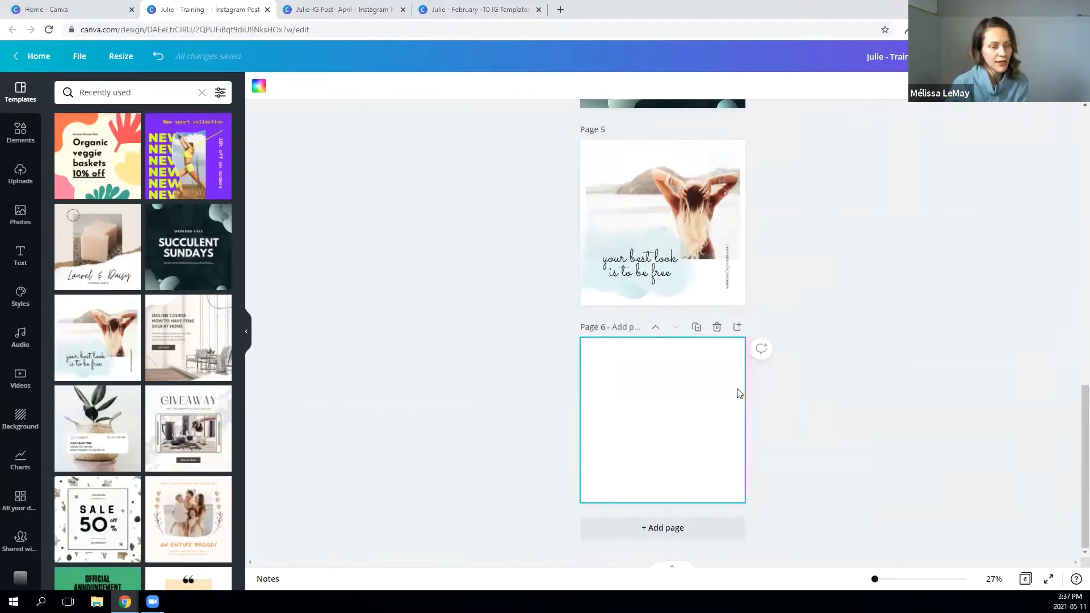
pyautogui.click(188, 332)
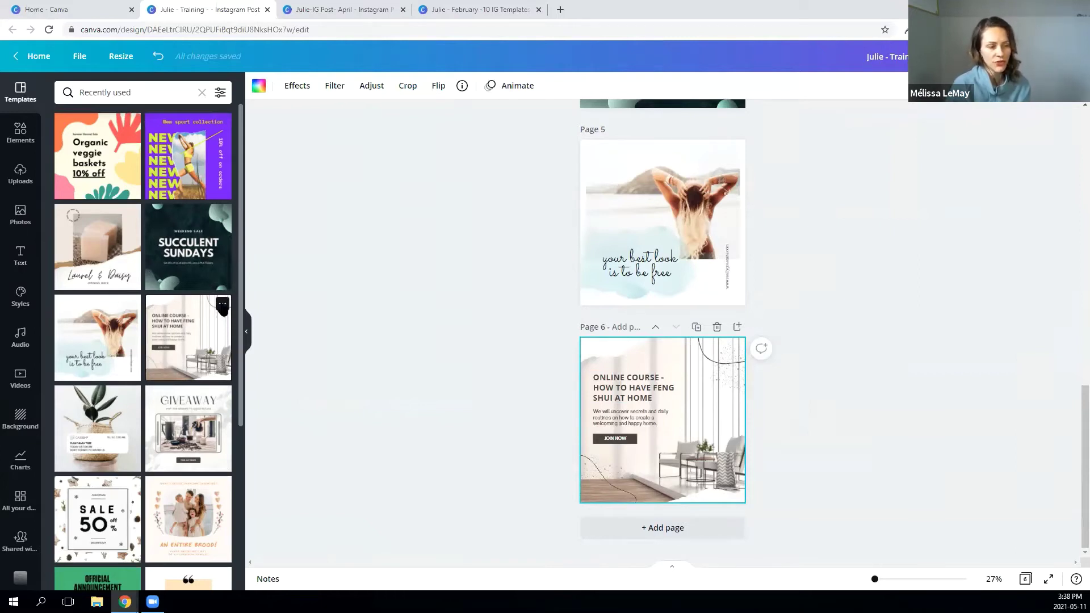
# Show all keywords of the feng shui online course template and list more templates by its creator.
pyautogui.click(222, 307)
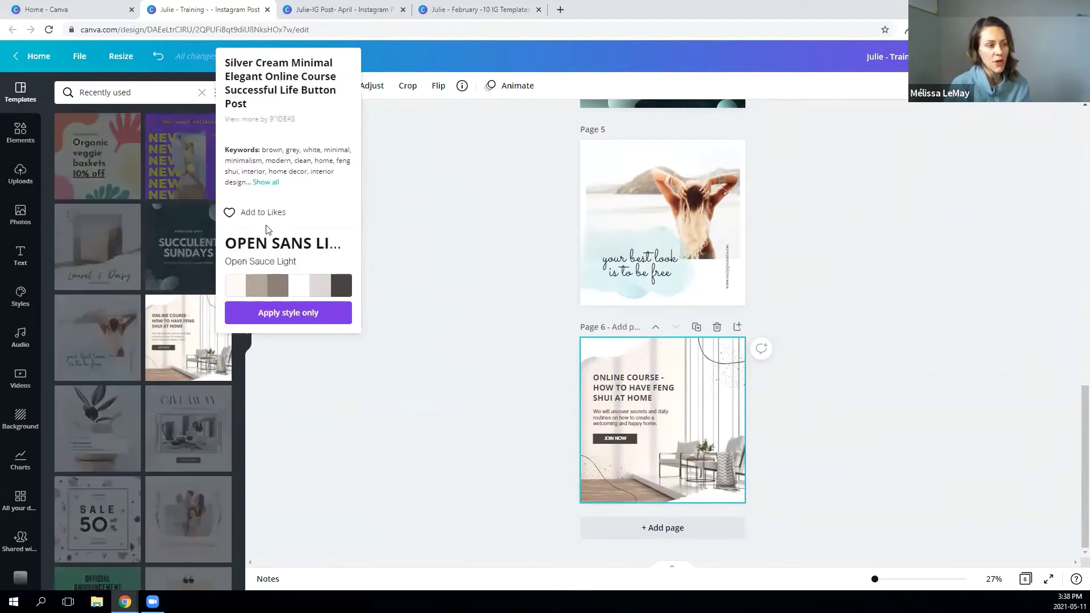
pyautogui.click(265, 183)
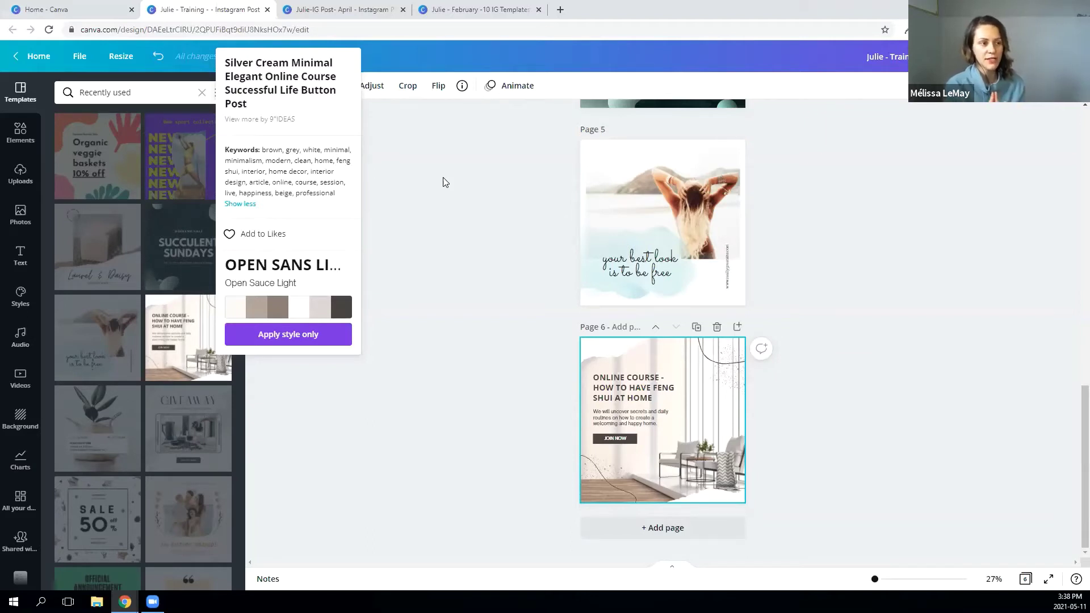
pyautogui.click(277, 121)
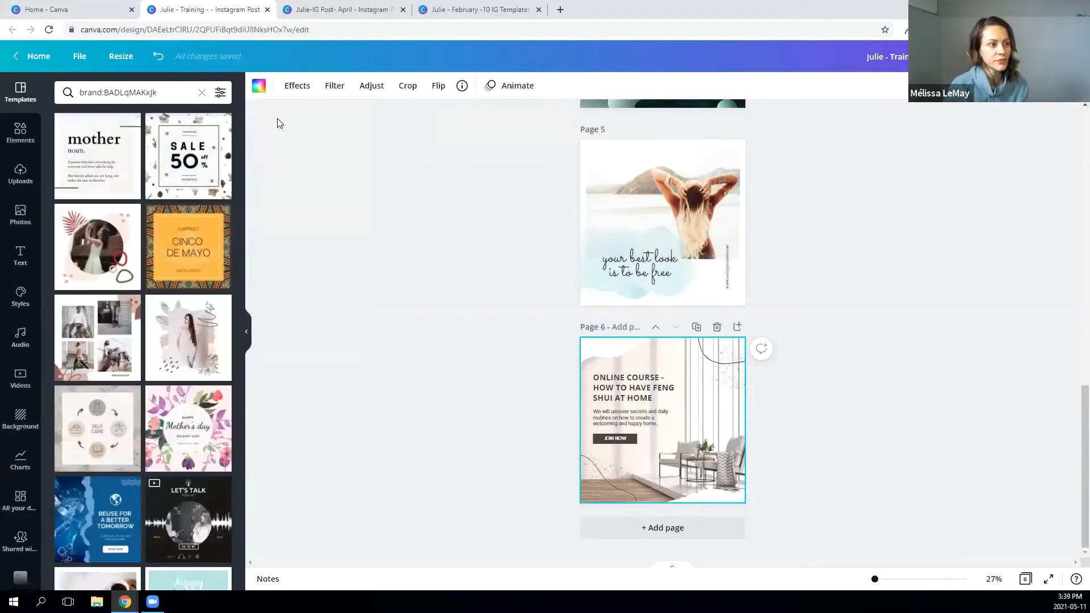
# Look through the creator's other templates for posts that match the style of page 6.
pyautogui.scroll(-5, 165, 227)
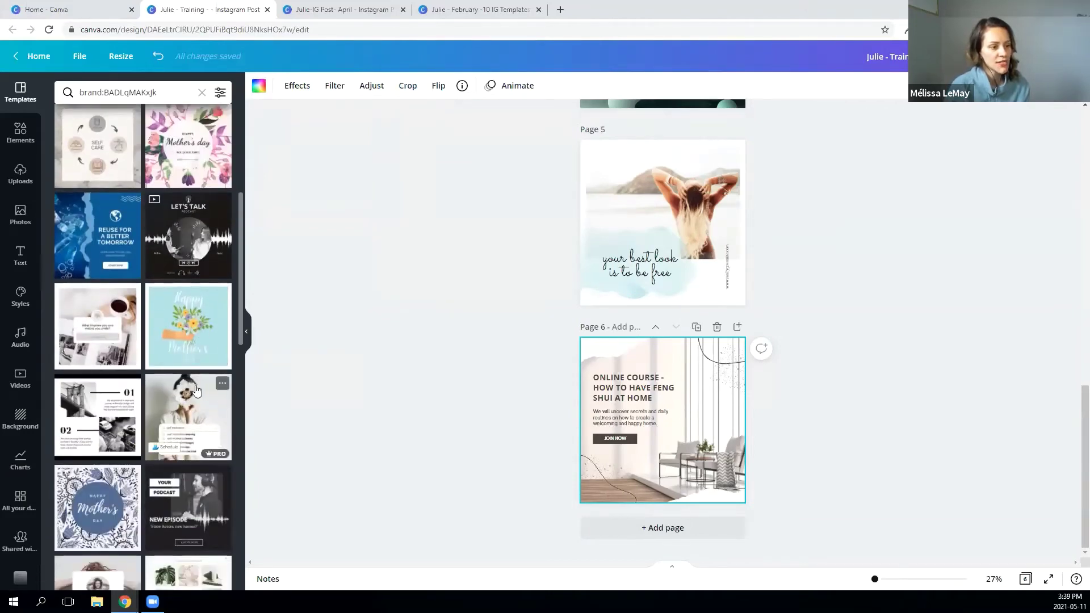
pyautogui.scroll(-3, 200, 386)
pyautogui.scroll(-2, 200, 390)
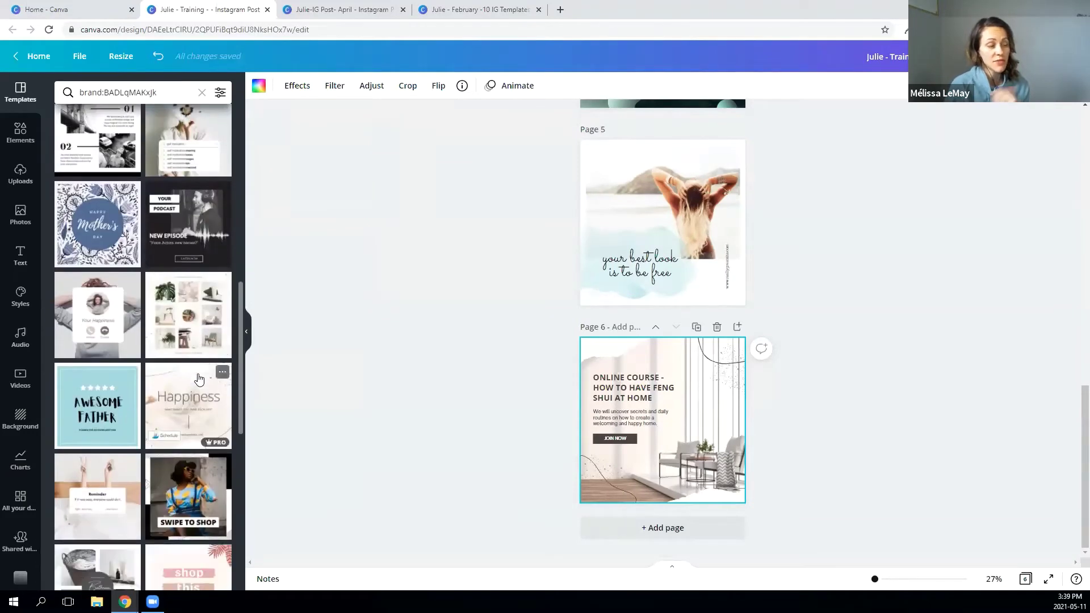
pyautogui.scroll(-6, 198, 379)
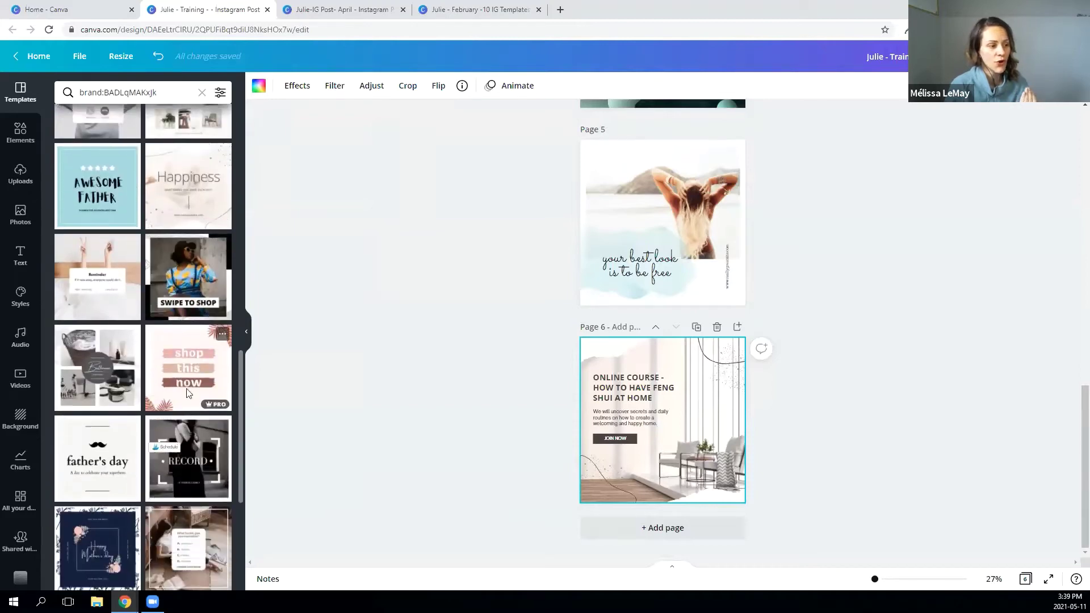
pyautogui.scroll(-3, 182, 392)
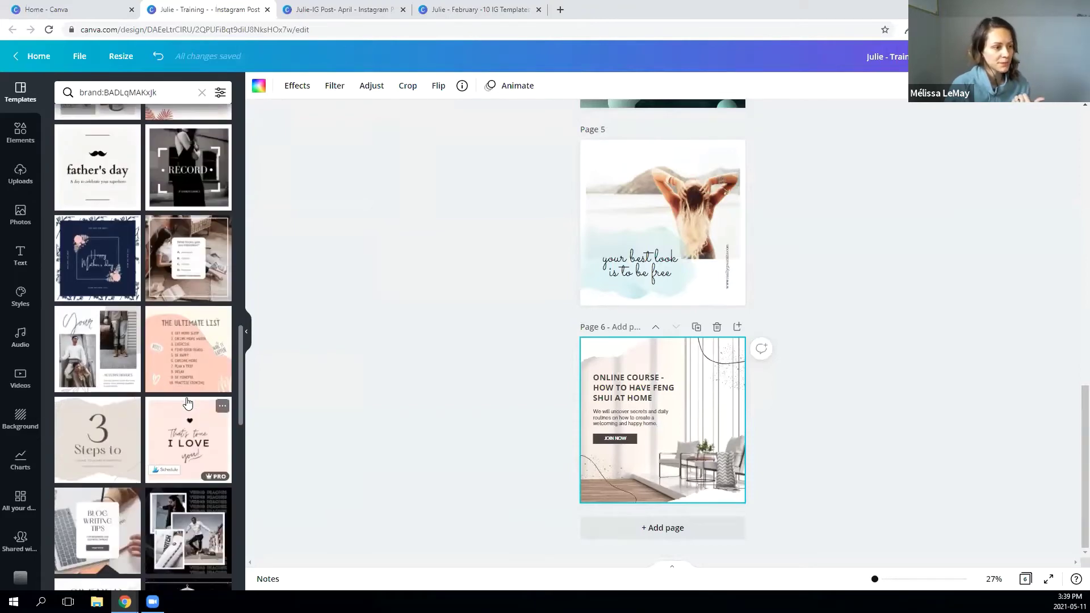
pyautogui.scroll(-3, 187, 403)
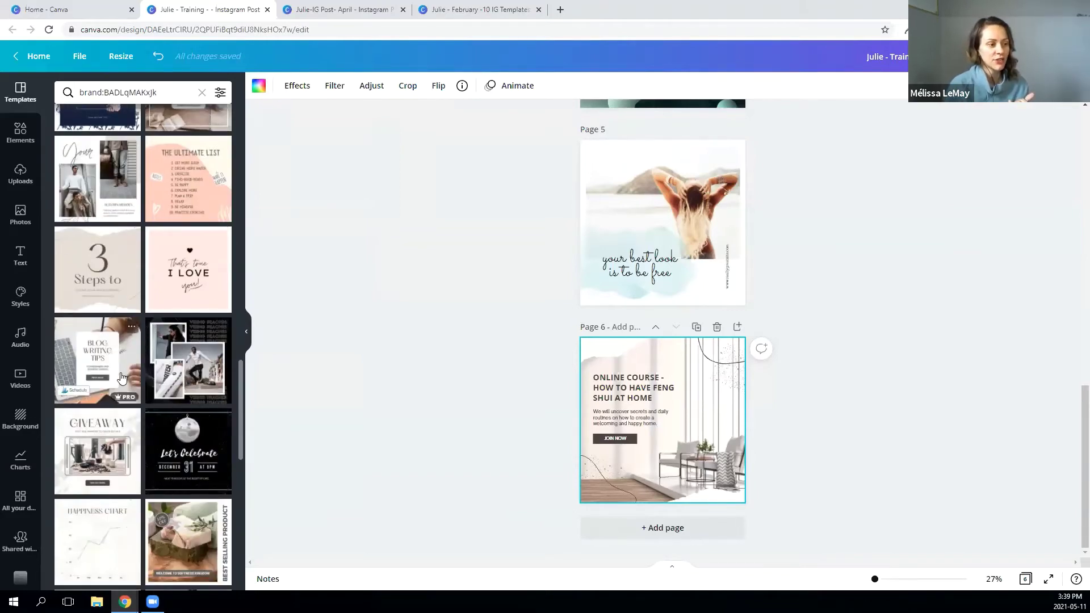
pyautogui.scroll(-5, 191, 397)
pyautogui.scroll(-1, 178, 380)
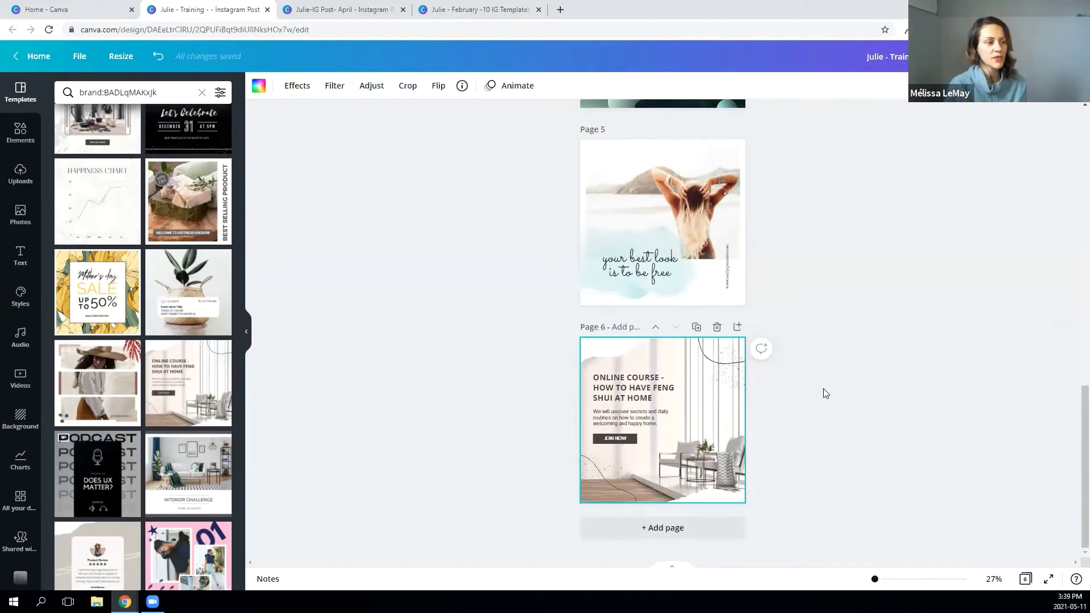
# Add a seventh page and apply the beige "Product Review" template to it.
pyautogui.click(676, 529)
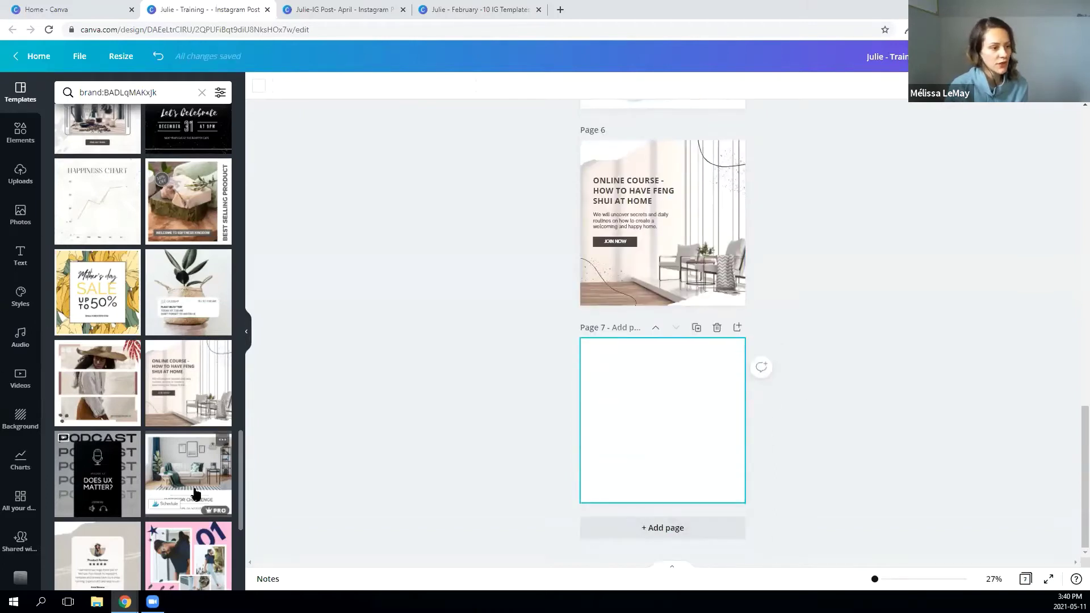
pyautogui.scroll(-2, 134, 380)
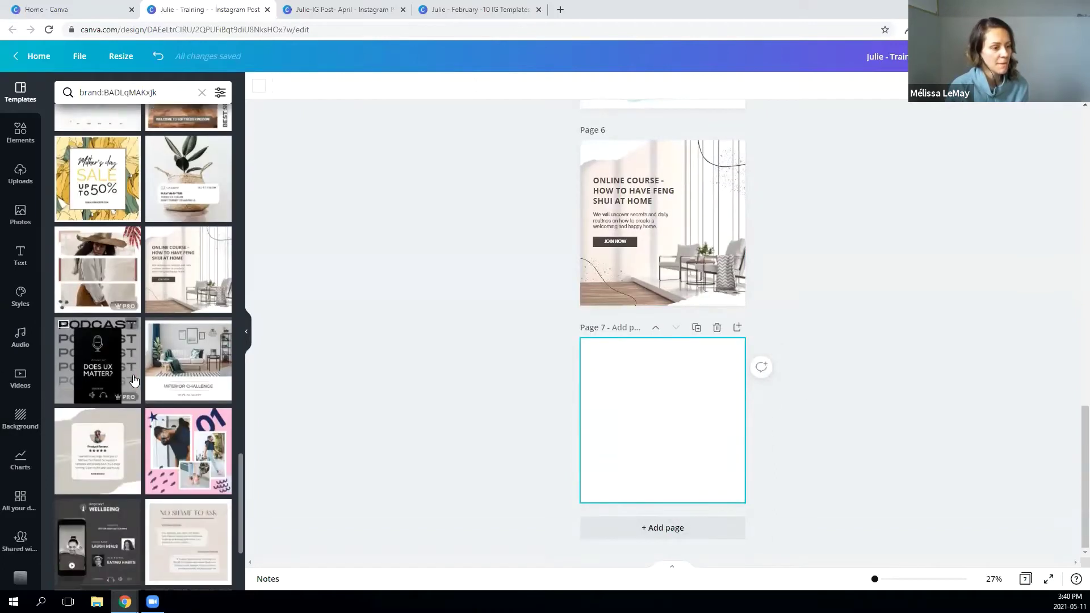
pyautogui.click(98, 460)
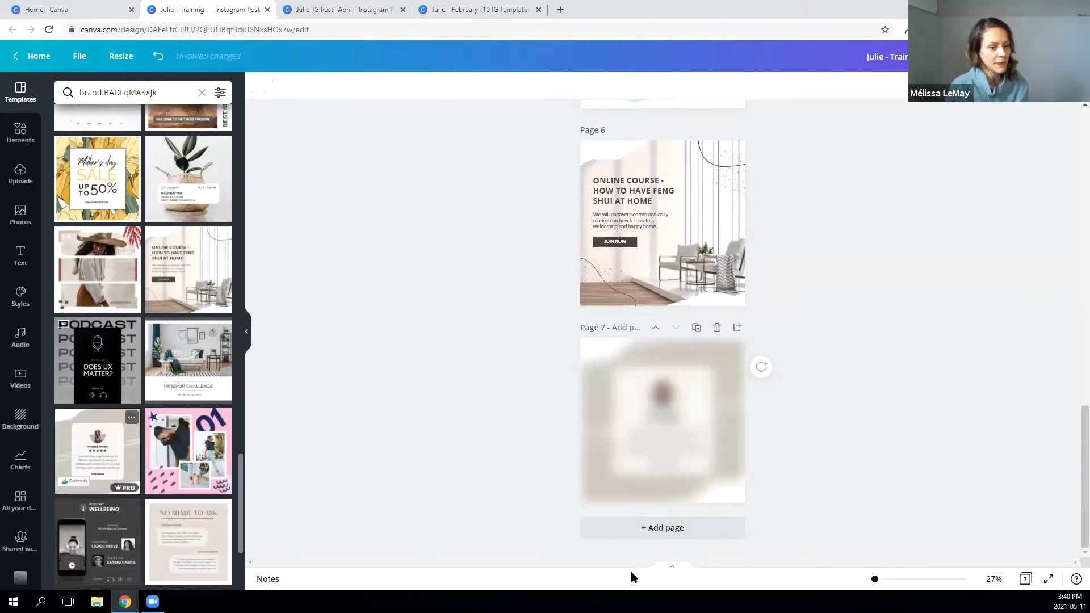
# Add an eighth page and apply the "Giveaway" template by the same creator to it.
pyautogui.click(669, 528)
pyautogui.scroll(4, 183, 483)
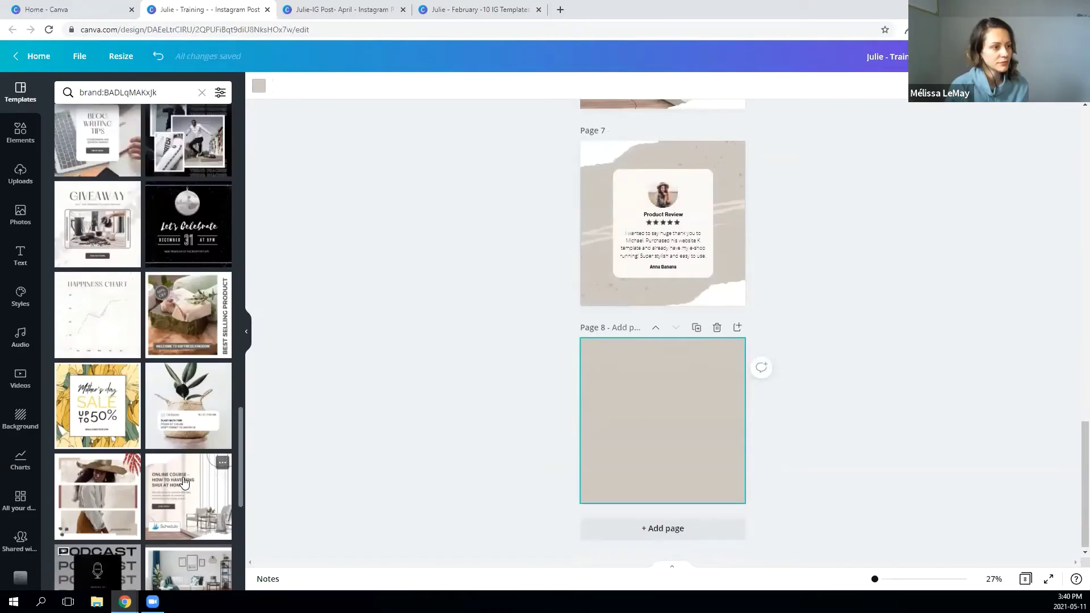
pyautogui.click(97, 225)
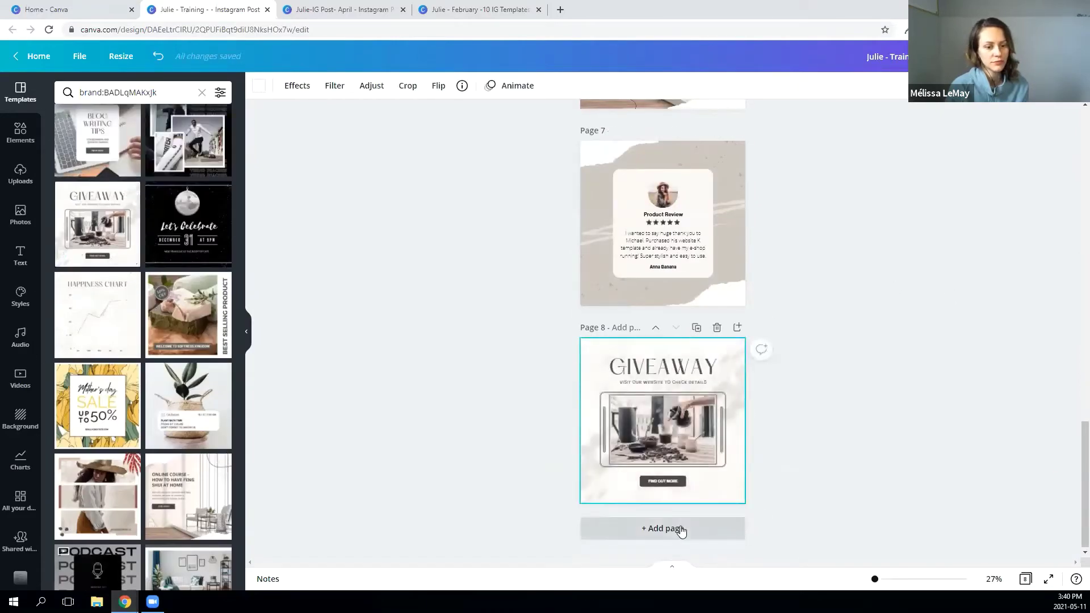
# Add a ninth page and apply the "No shame to ask" template to it.
pyautogui.click(682, 529)
pyautogui.scroll(-6, 193, 454)
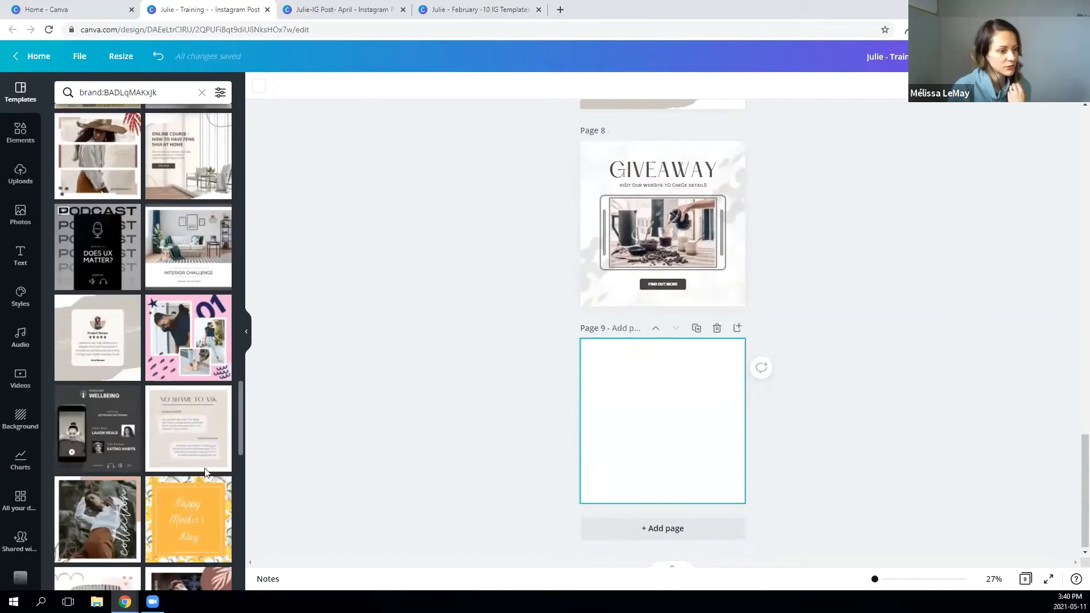
pyautogui.click(204, 468)
# Add a tenth page and apply the cream "Podcast name" template to it.
pyautogui.scroll(-5, 186, 445)
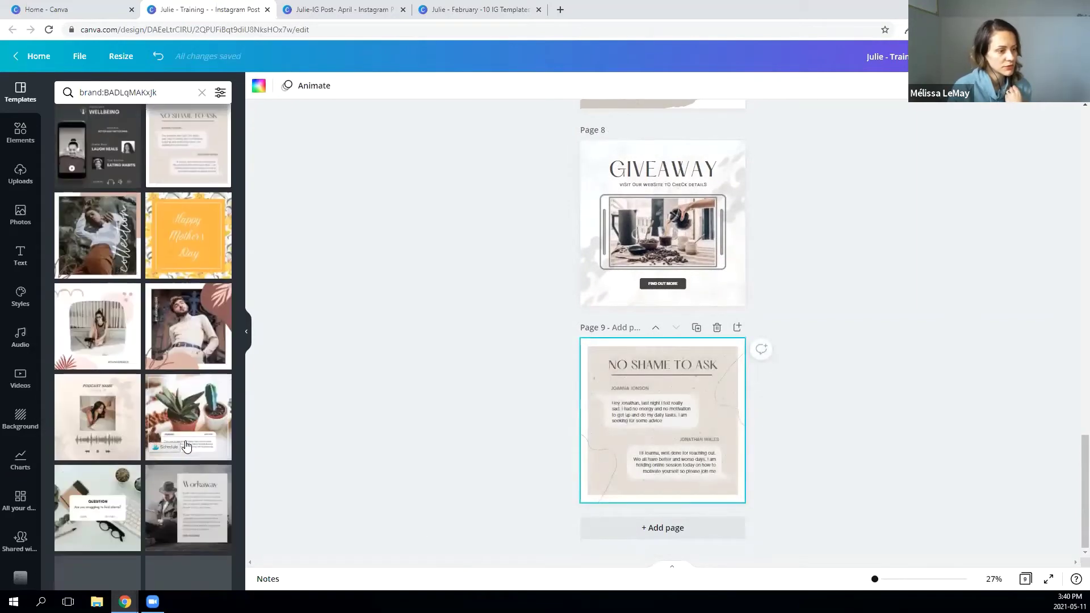
pyautogui.click(650, 530)
pyautogui.click(88, 402)
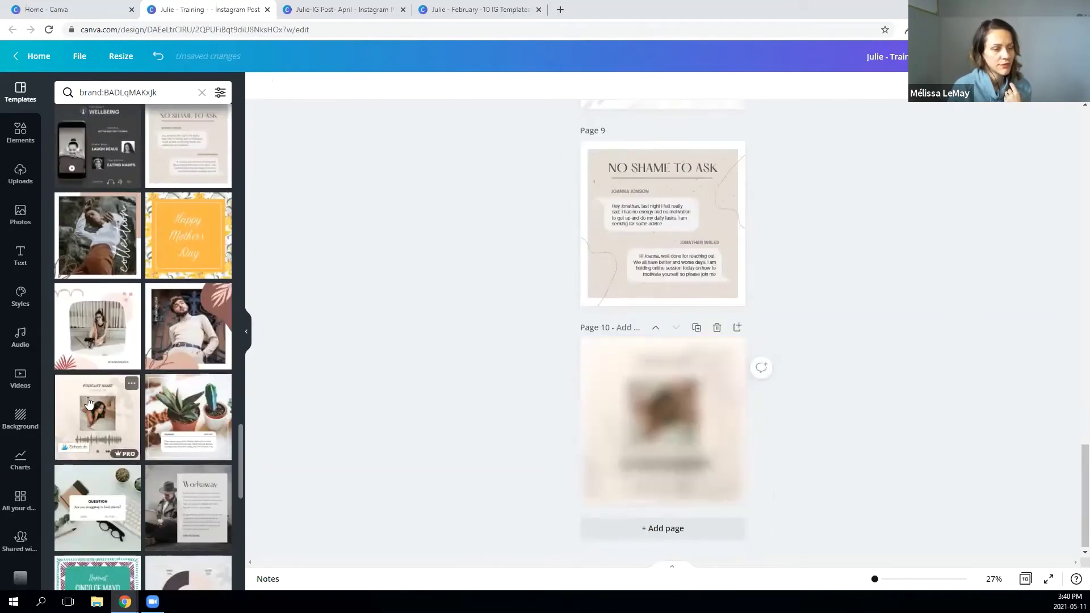
# Show all pages in grid view, narrow the browser window to three pages per row, and review the whole grid.
pyautogui.click(1026, 579)
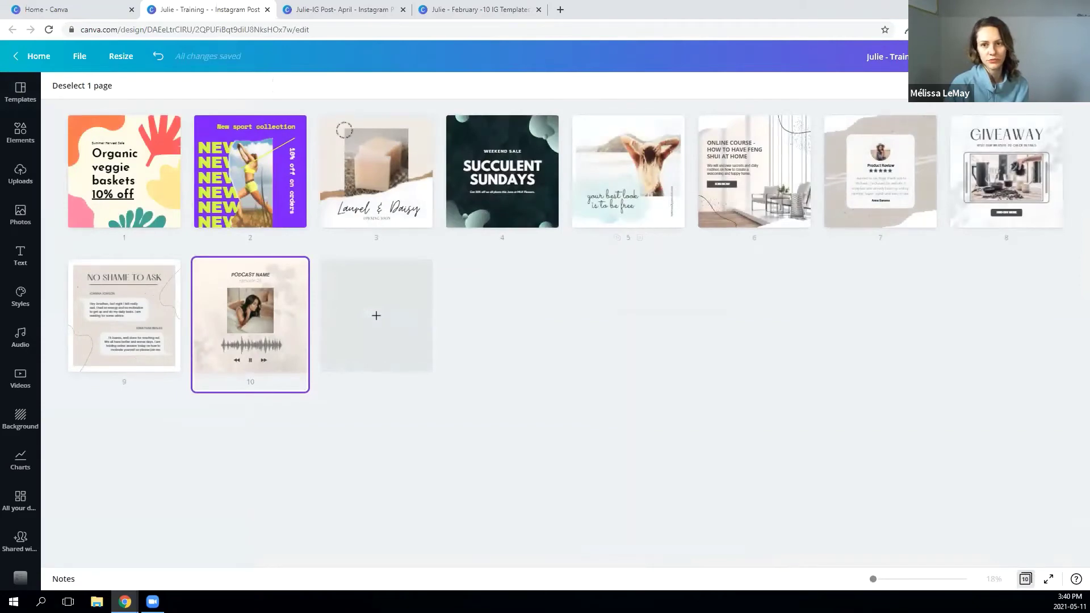
pyautogui.click(1051, 9)
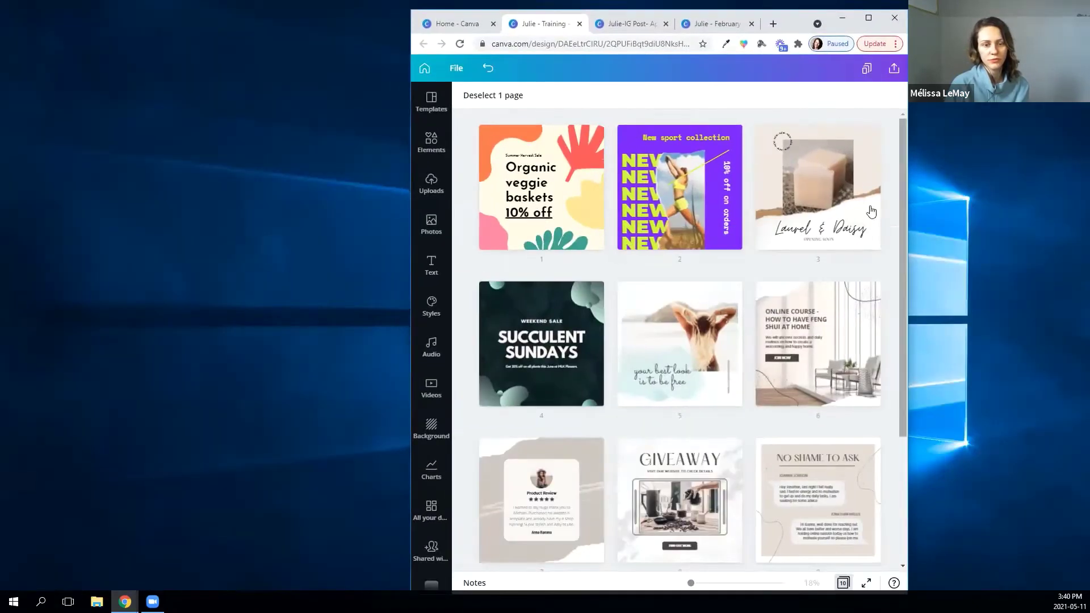
pyautogui.scroll(-2, 870, 224)
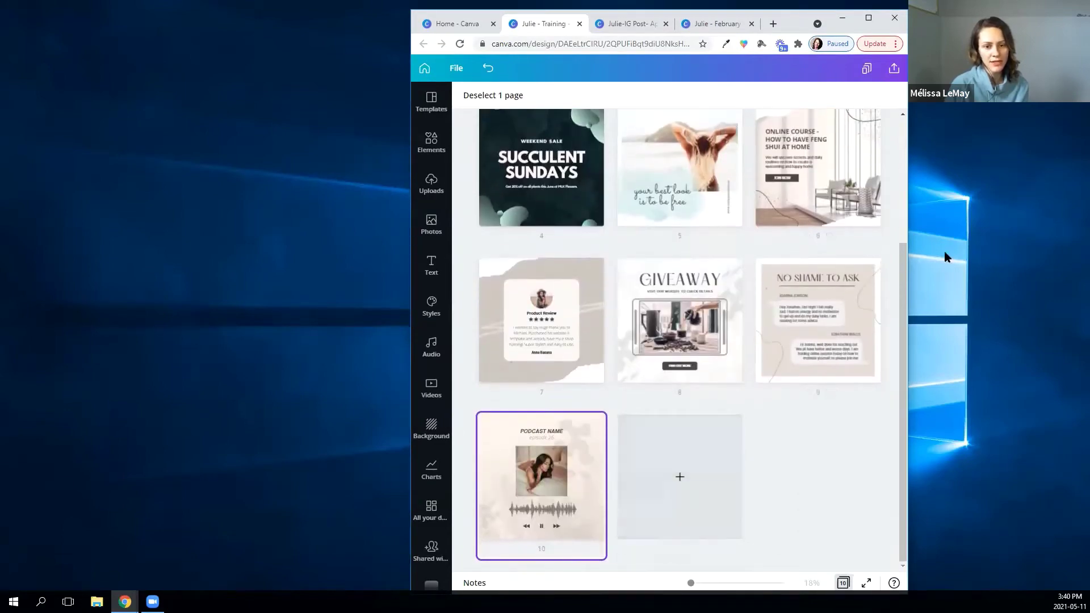
pyautogui.scroll(3, 736, 294)
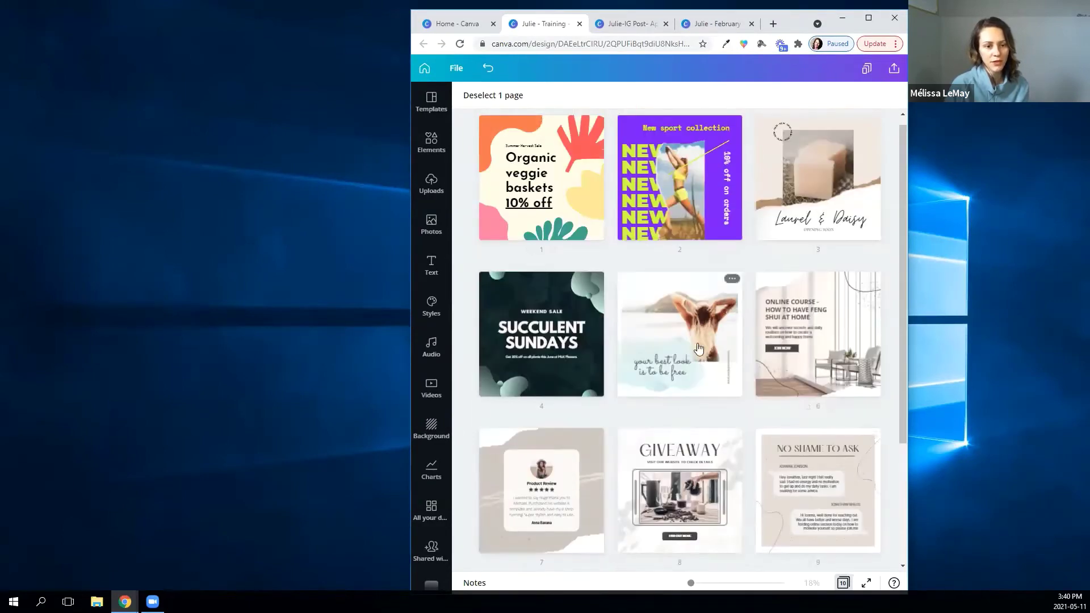
# Delete the "your best look is to be free" and "Succulent Sundays" pages, and clear the page selection.
pyautogui.click(691, 409)
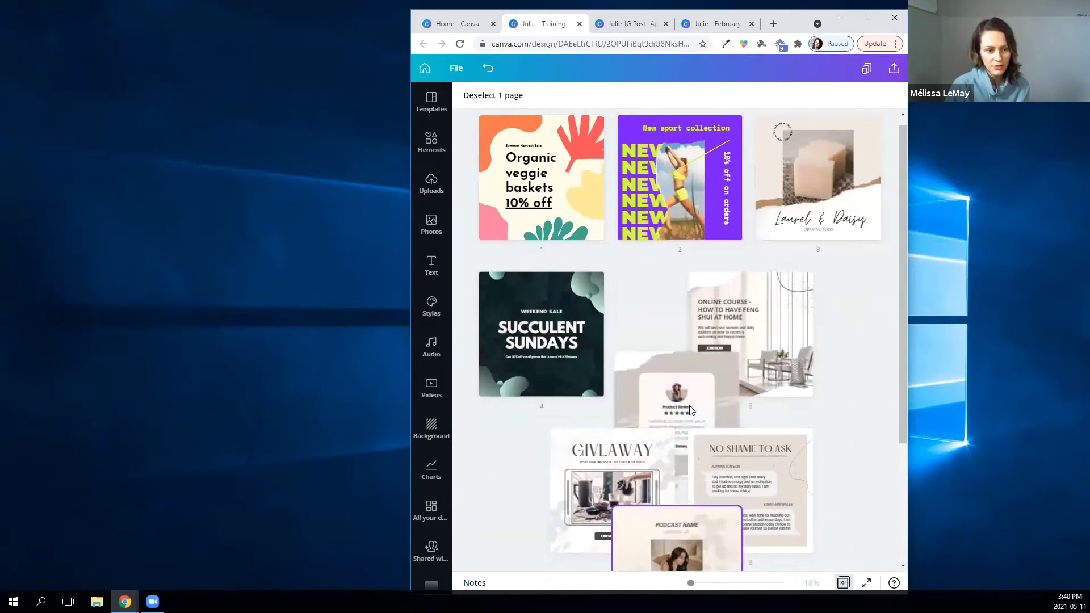
pyautogui.click(554, 410)
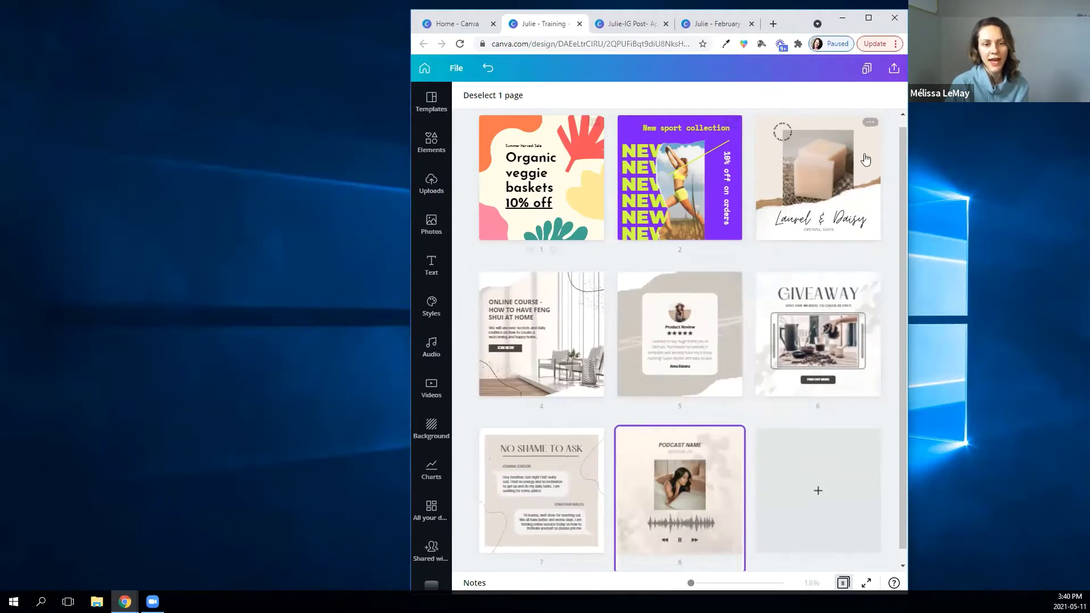
pyautogui.scroll(-1, 785, 244)
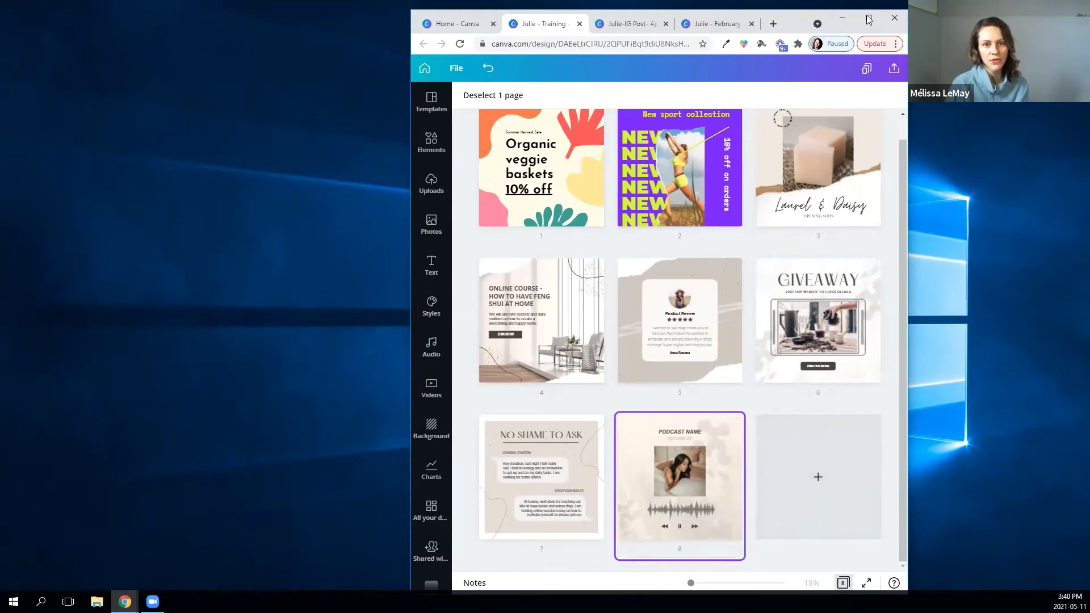
pyautogui.click(462, 213)
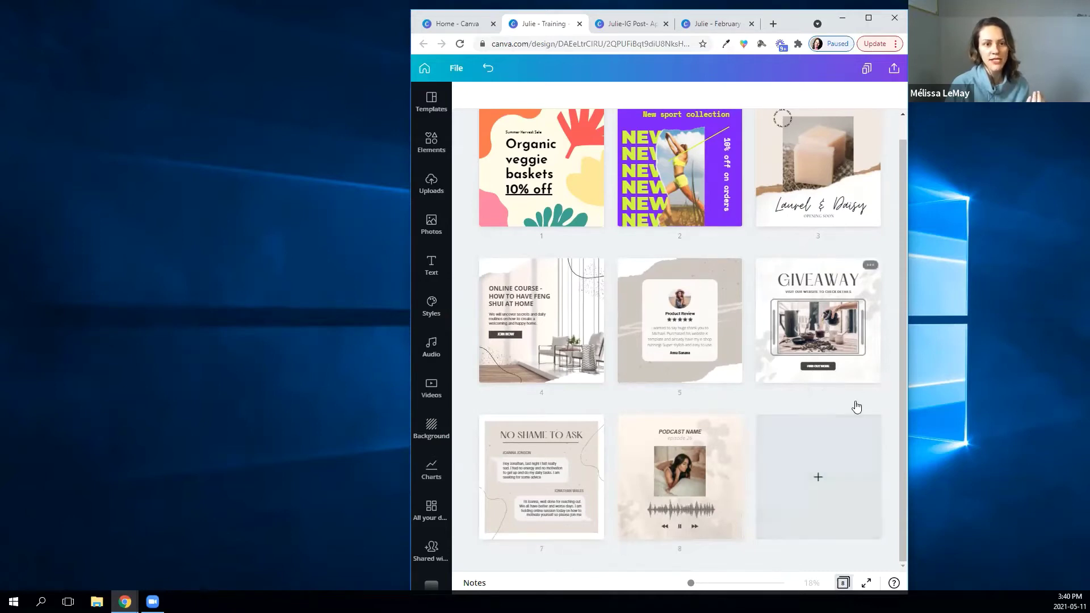
pyautogui.scroll(1, 856, 404)
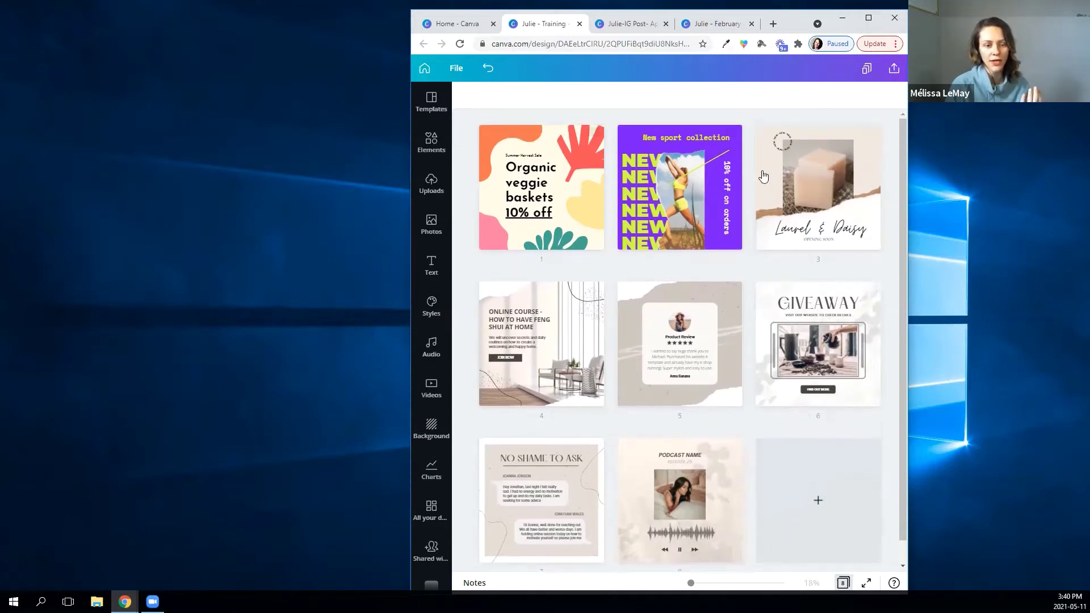
pyautogui.scroll(-1, 817, 318)
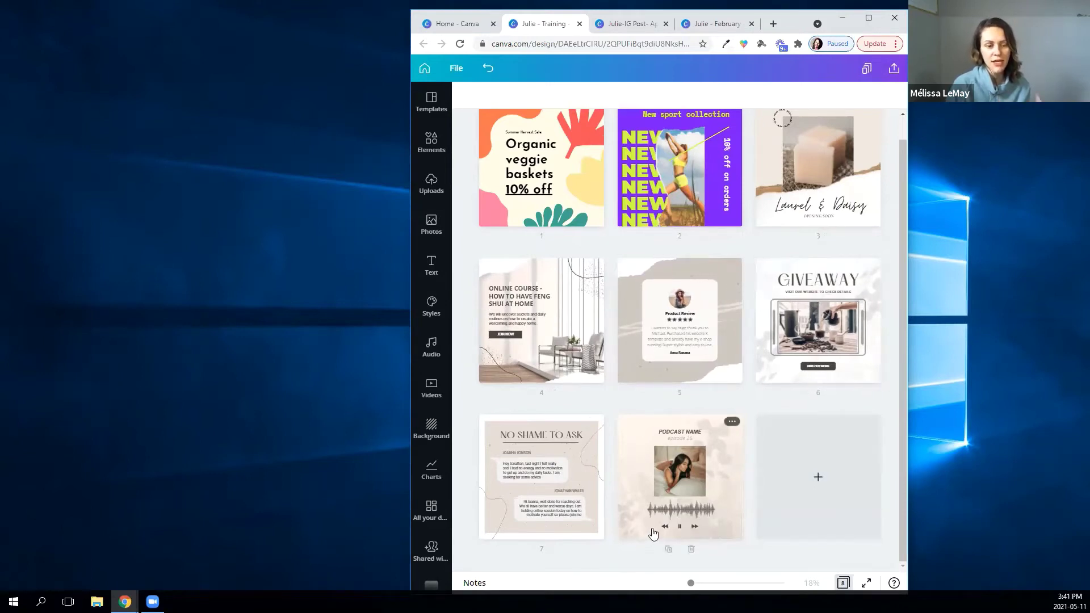
# Maximize the browser window and return from the grid to pages 2 and 3 in the editor, with the templates list hidden.
pyautogui.click(869, 19)
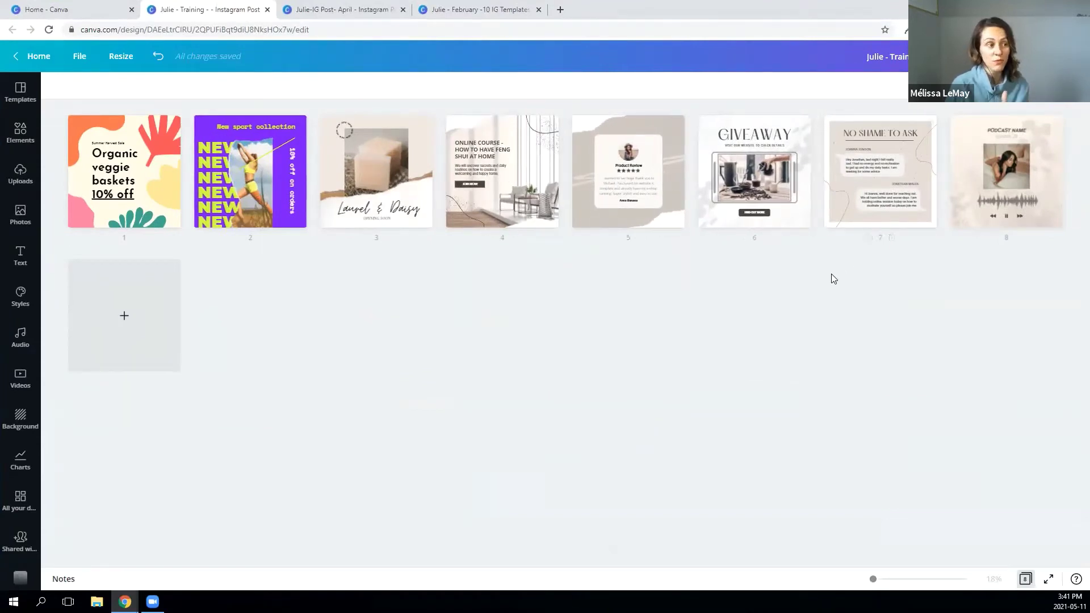
pyautogui.click(1025, 578)
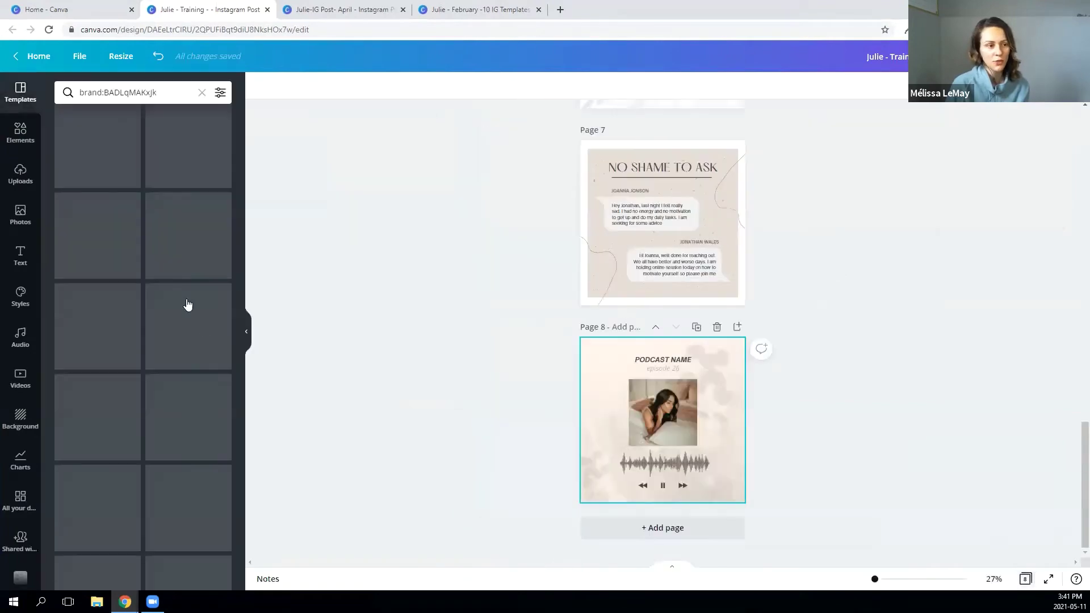
pyautogui.click(245, 325)
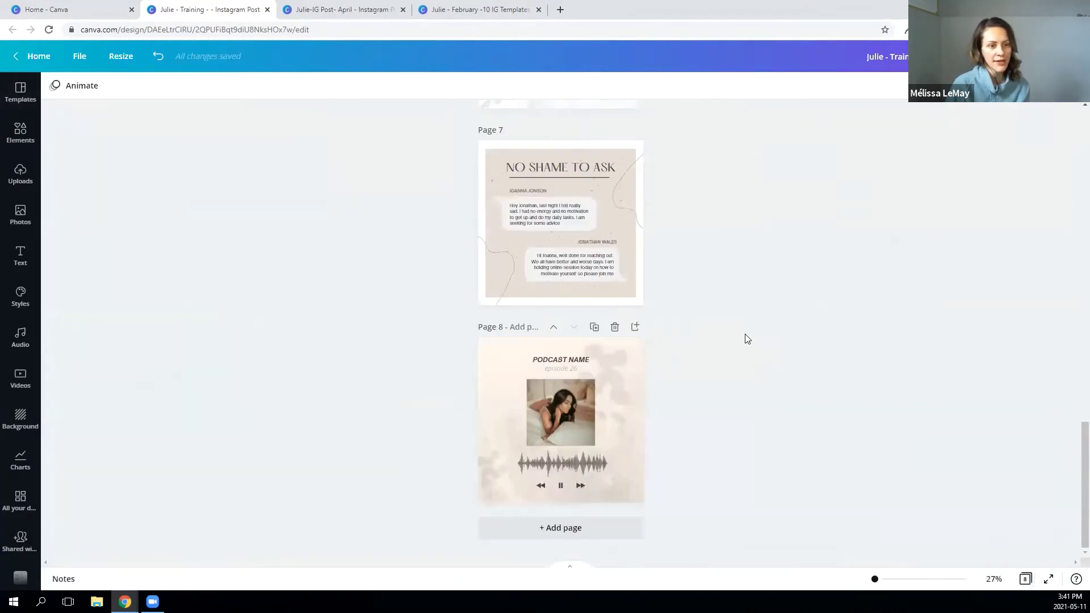
pyautogui.scroll(5, 747, 339)
pyautogui.scroll(5, 747, 339)
pyautogui.scroll(6, 747, 339)
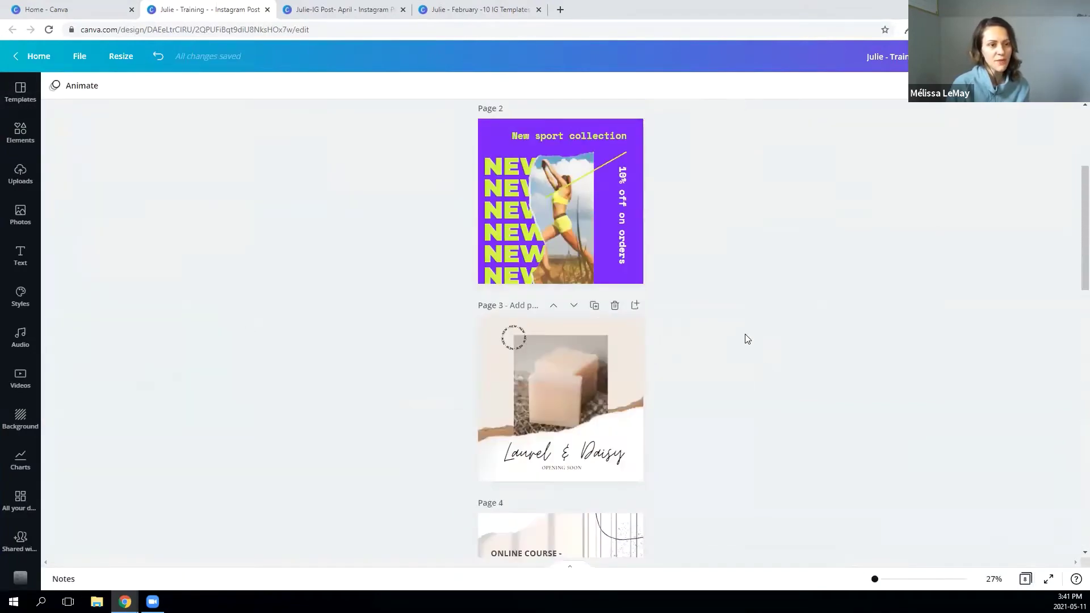
# Zoom in on page 4 and examine its ripped paper and speckle graphics by selecting them individually.
pyautogui.scroll(-5, 747, 339)
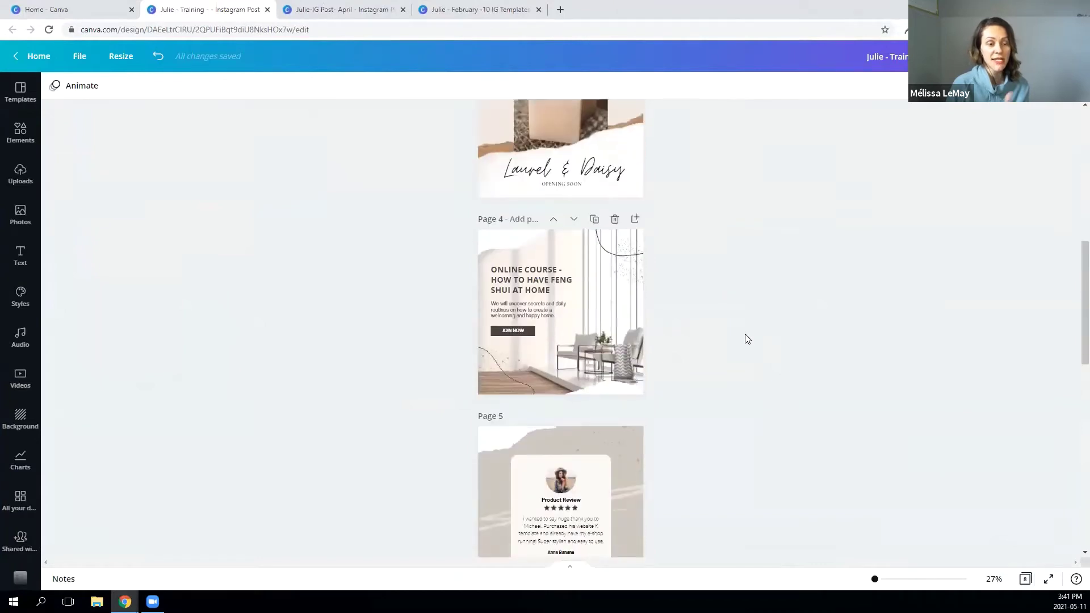
pyautogui.moveTo(875, 579); pyautogui.dragTo(878, 579)
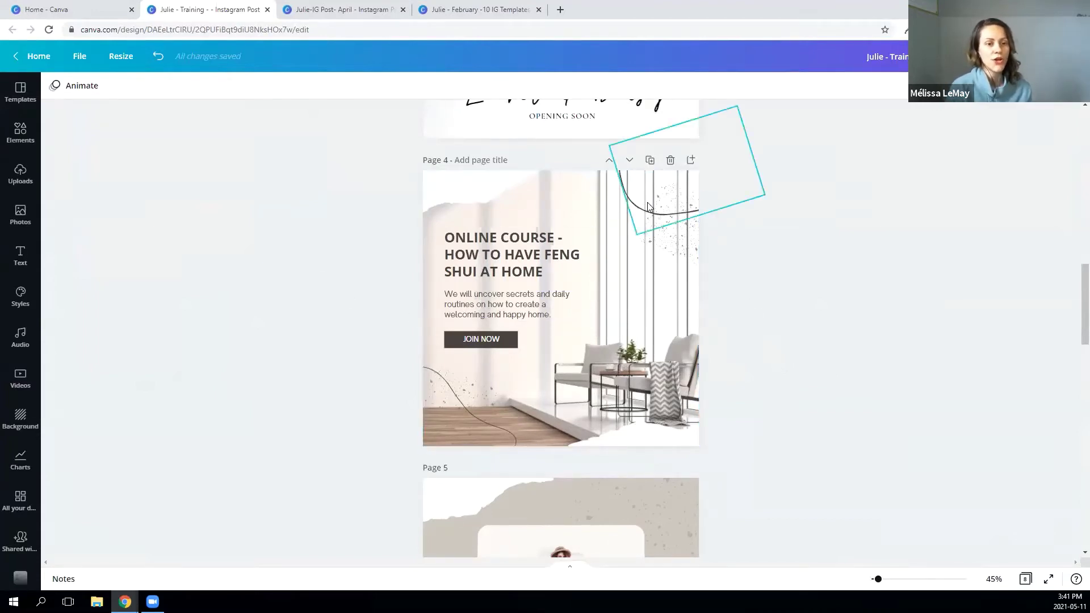
pyautogui.moveTo(649, 206); pyautogui.dragTo(445, 189)
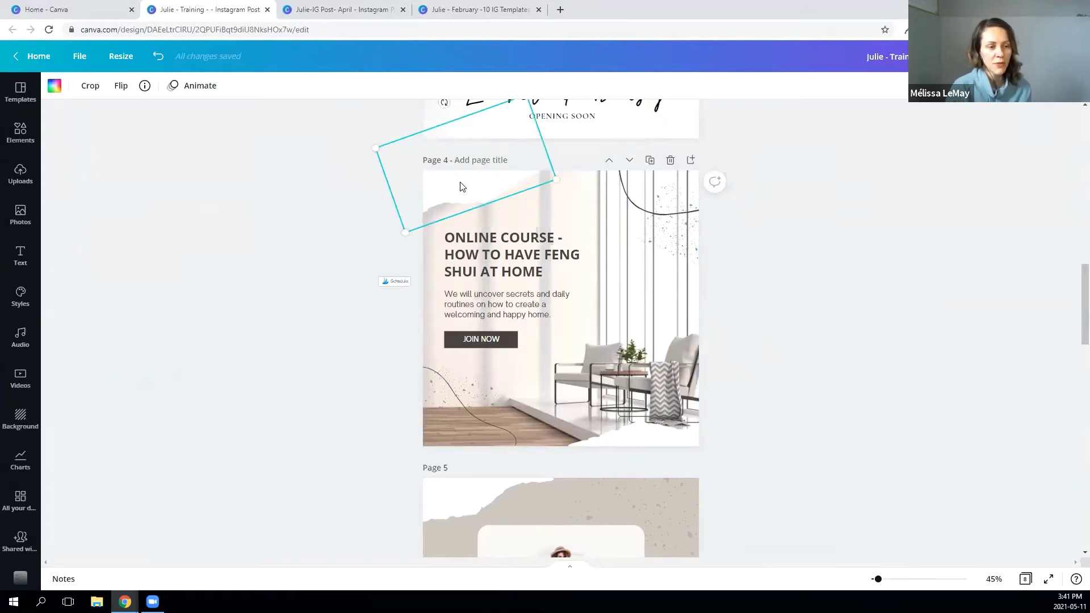
pyautogui.moveTo(459, 216); pyautogui.dragTo(686, 236)
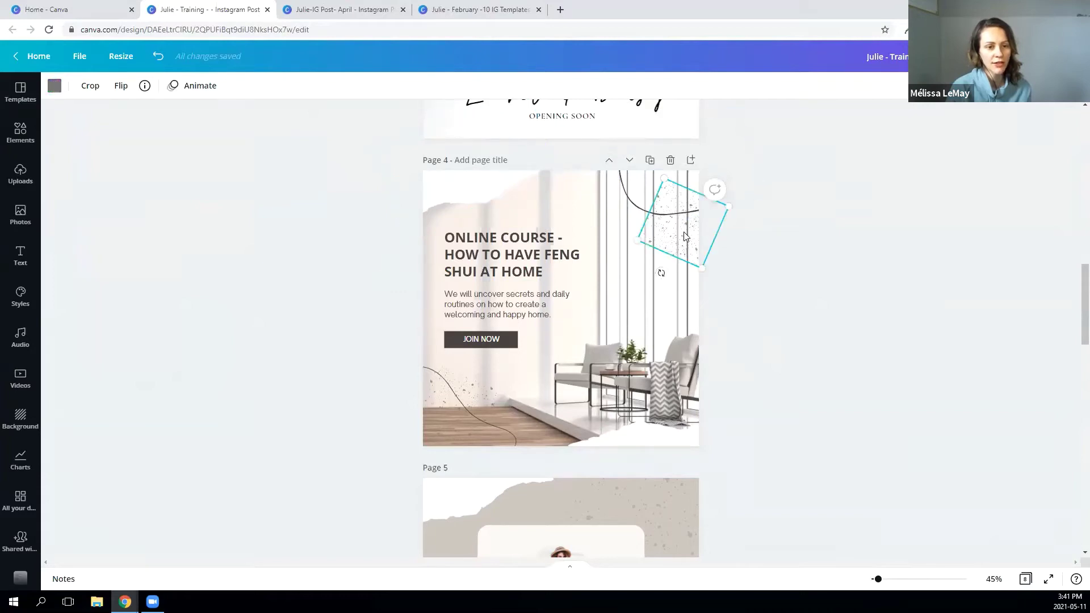
pyautogui.click(798, 248)
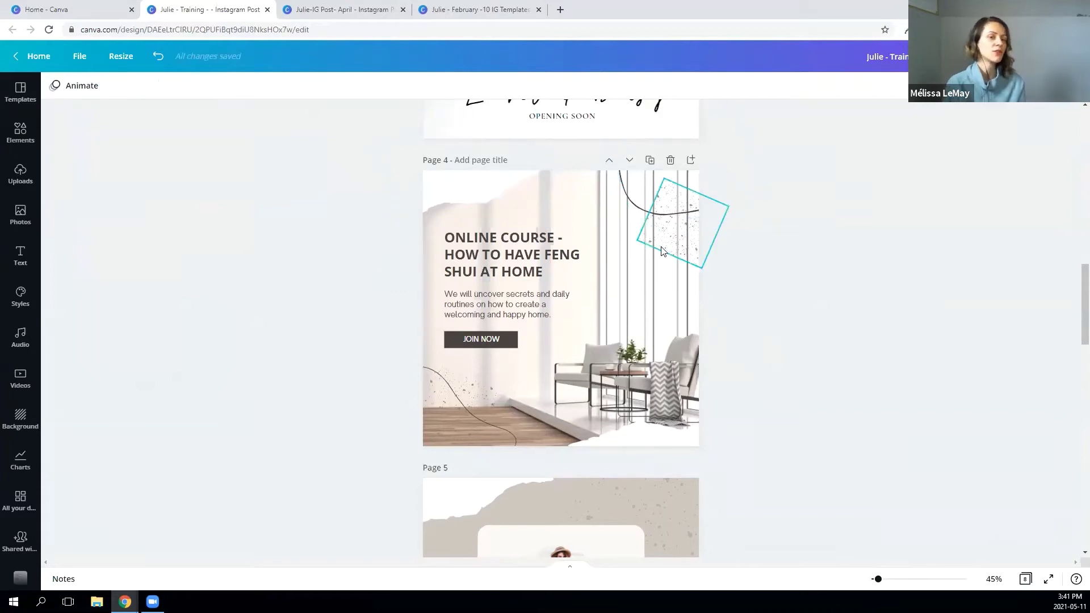
pyautogui.click(686, 234)
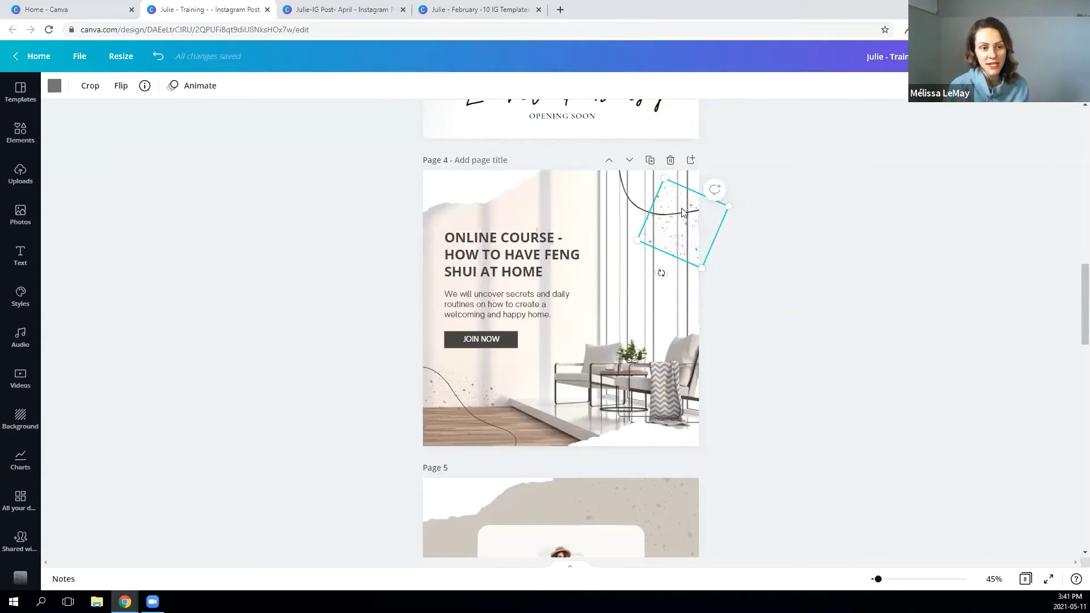
pyautogui.click(768, 267)
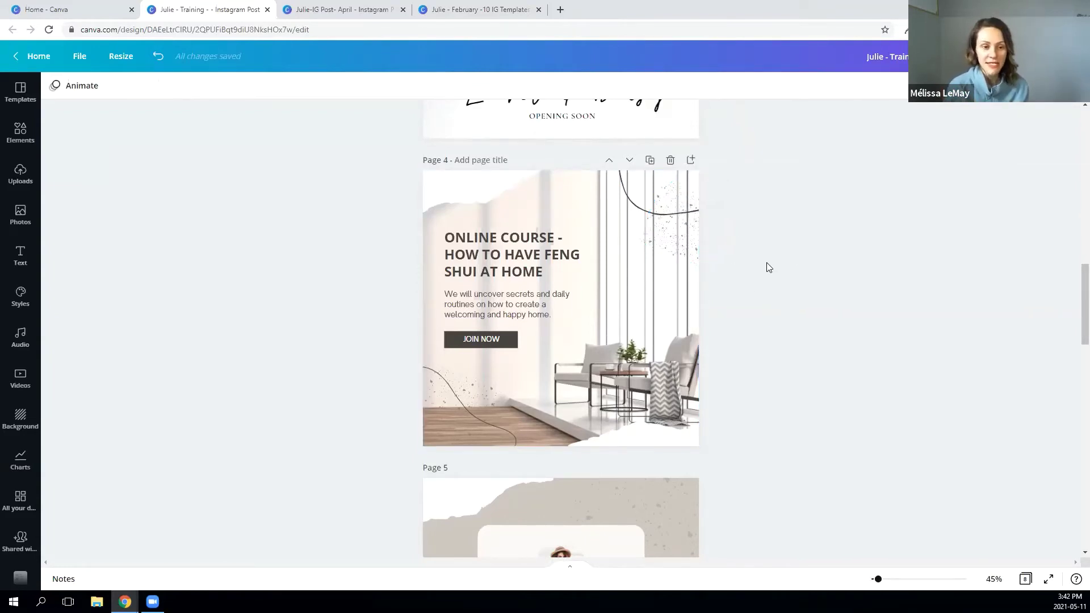
# Remove the speckle graphic in page 4's upper-right corner from Likes and save it to Likes again.
pyautogui.click(672, 218)
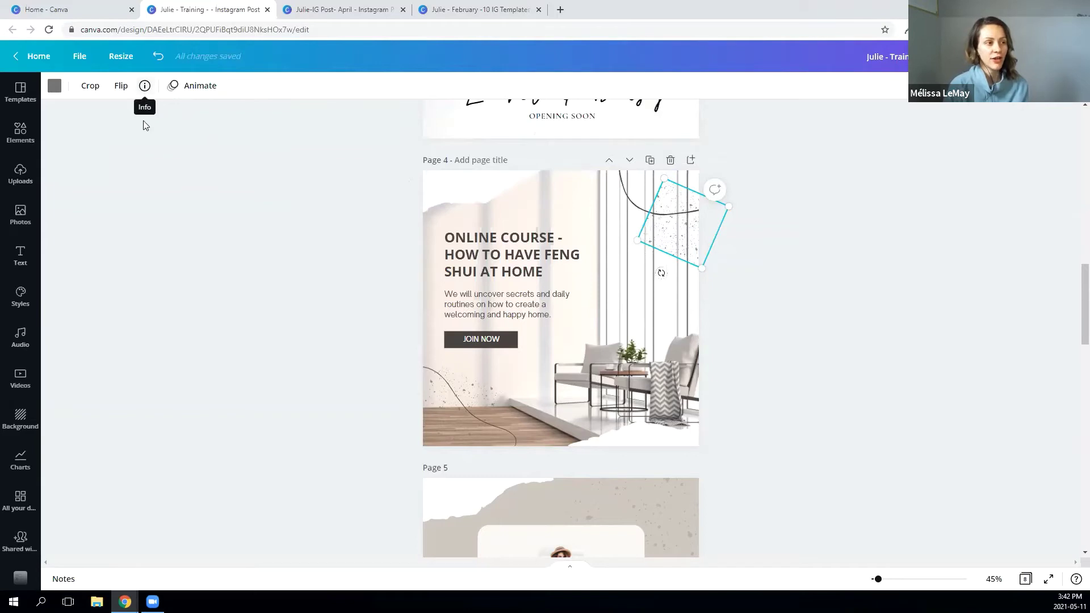
pyautogui.click(144, 86)
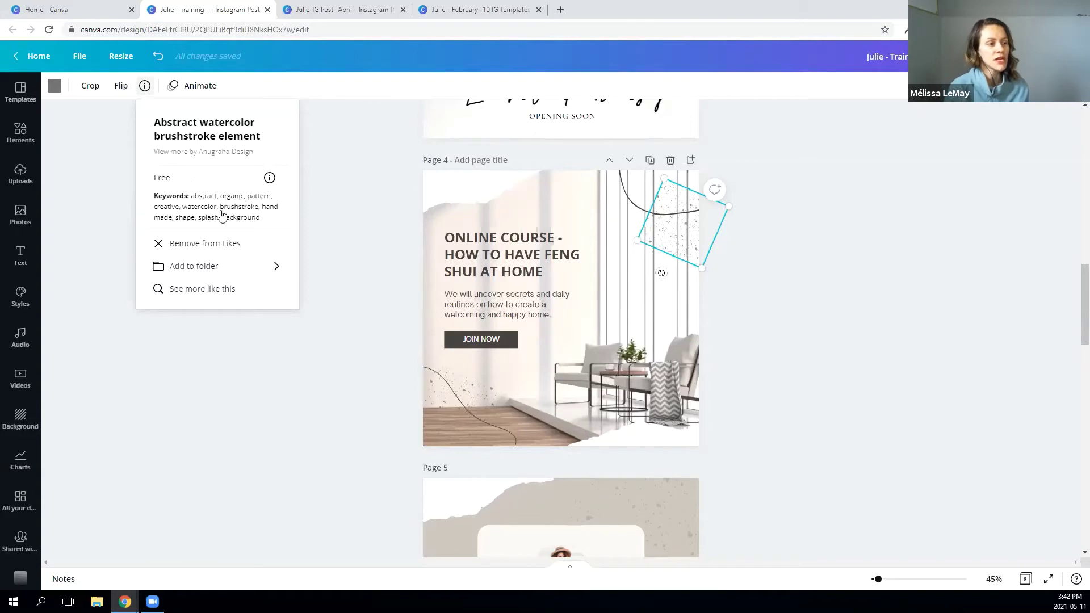
pyautogui.click(162, 244)
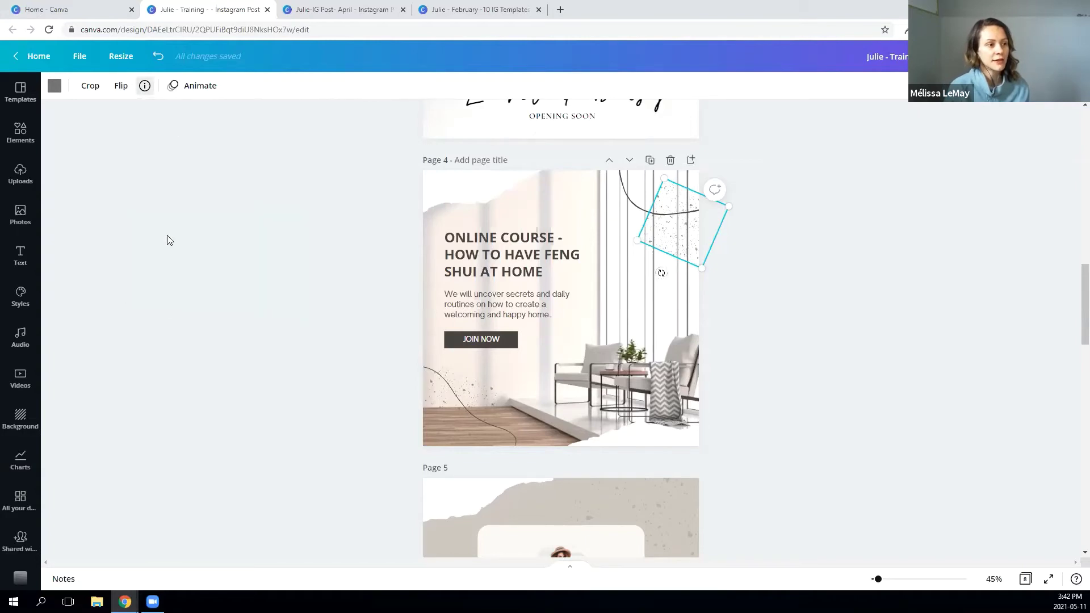
pyautogui.click(145, 86)
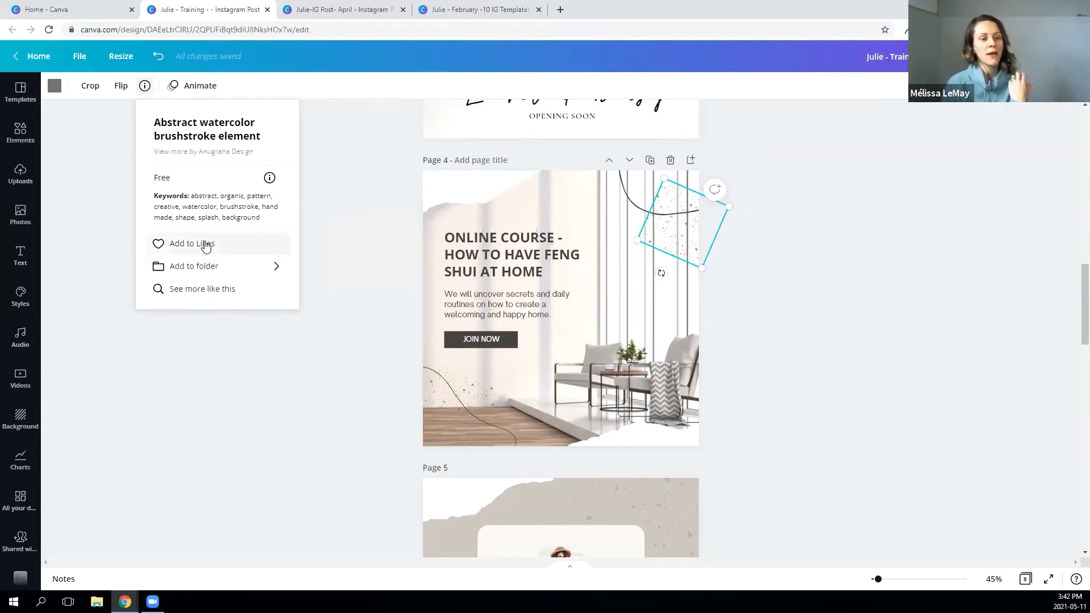
pyautogui.click(164, 246)
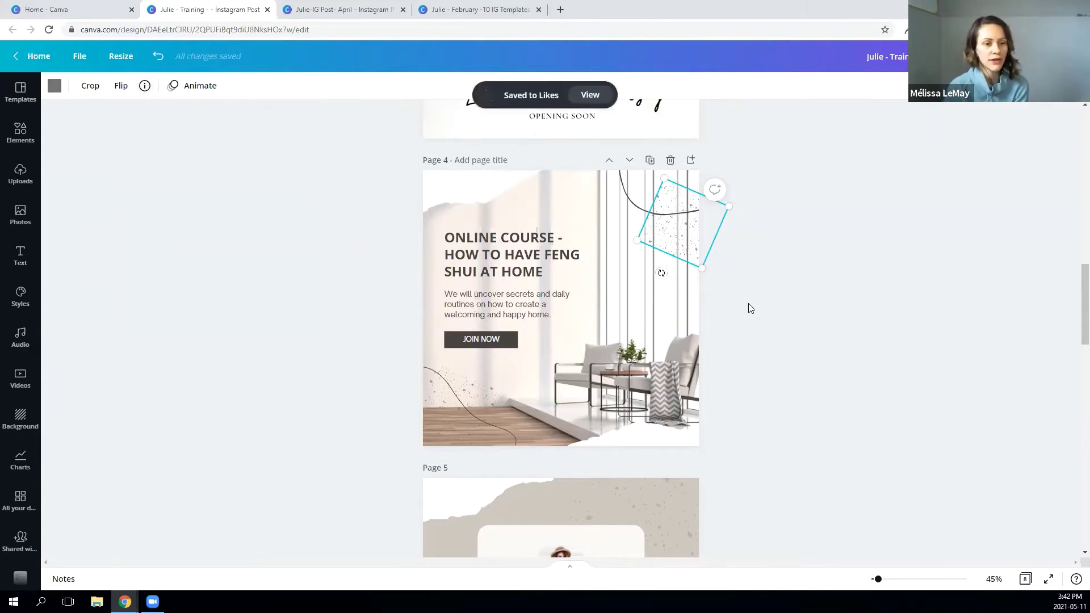
# Add a blank page after page 4 and open the Likes folder.
pyautogui.click(691, 161)
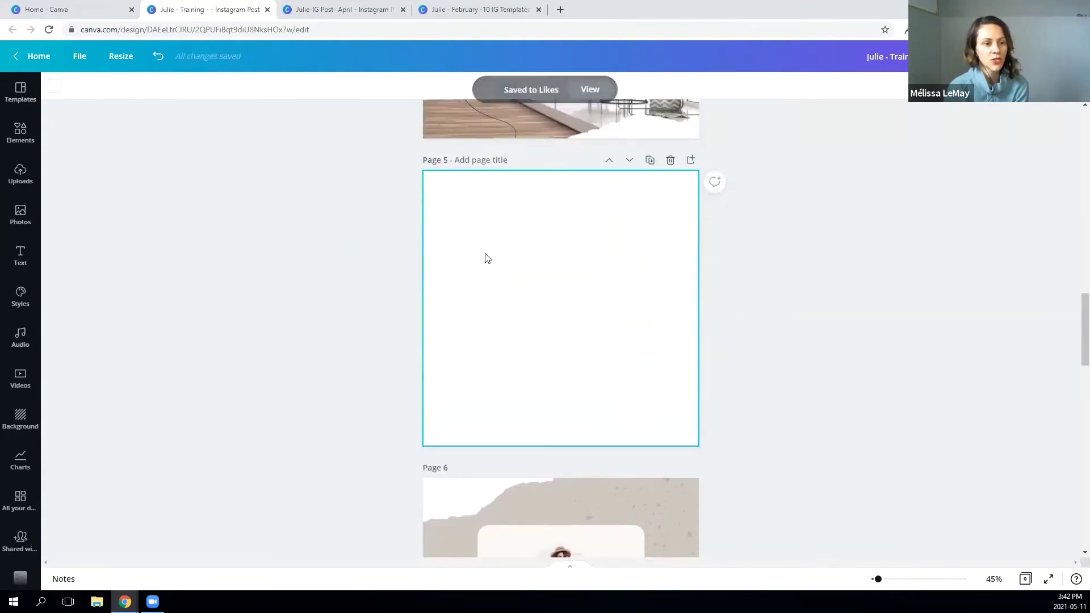
pyautogui.scroll(-10, 12, 511)
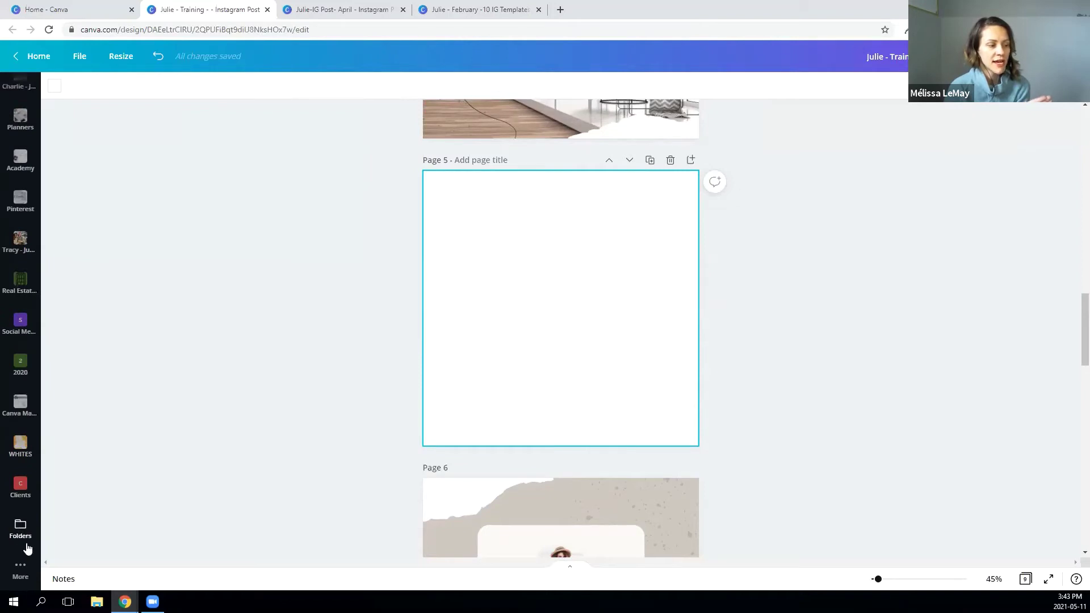
pyautogui.click(20, 525)
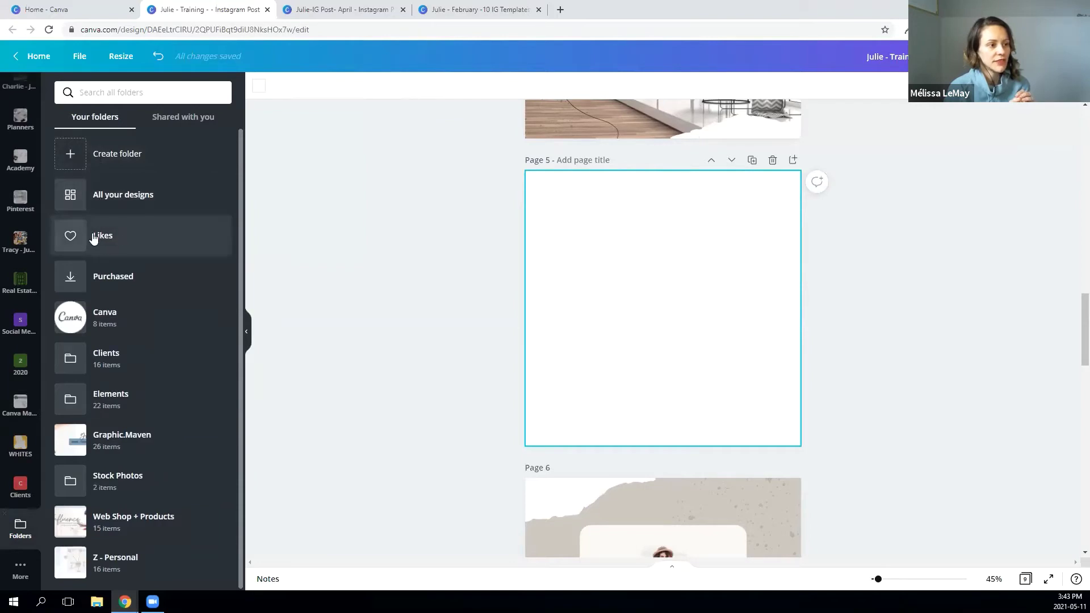
pyautogui.click(113, 239)
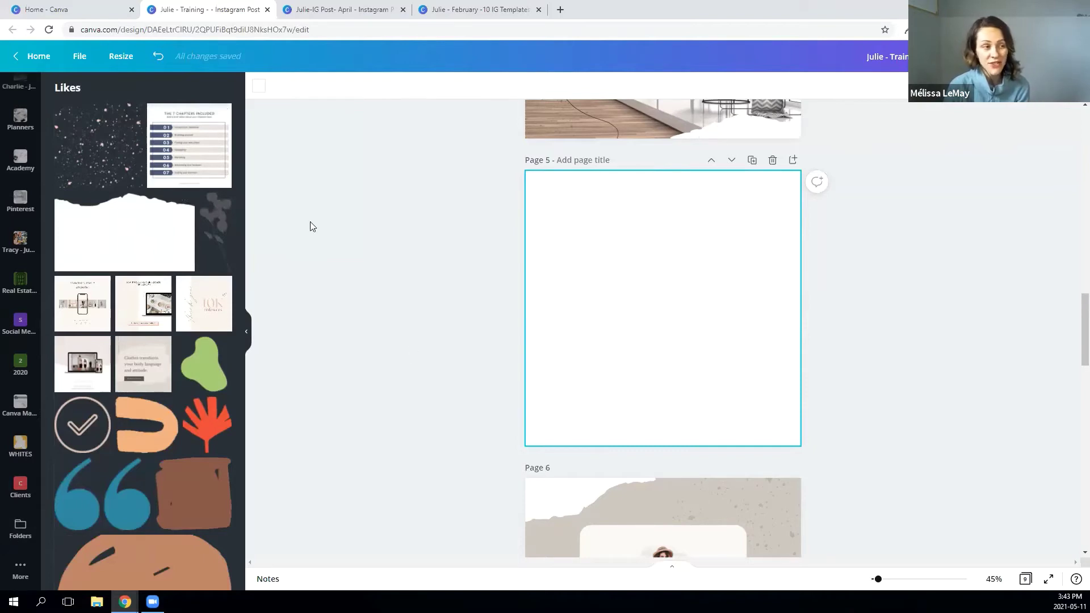
# Place the liked speckle graphic in the upper-left and lower-right corners of the blank page 5.
pyautogui.click(103, 139)
pyautogui.moveTo(669, 316)
pyautogui.mouseDown()
pyautogui.moveTo(597, 235)
pyautogui.moveTo(684, 318)
pyautogui.mouseUp()
pyautogui.moveTo(623, 265); pyautogui.dragTo(800, 432)
pyautogui.click(896, 275)
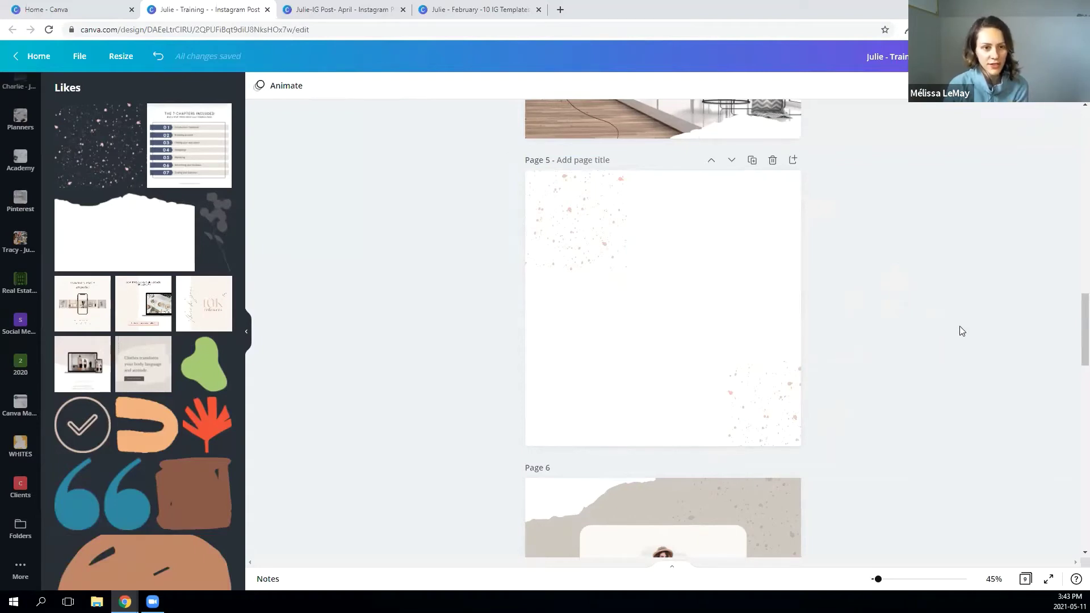
# View the details of page 4's upper-left ripped paper graphic and search for elements by its "ripped" keyword.
pyautogui.scroll(5, 961, 331)
pyautogui.click(571, 190)
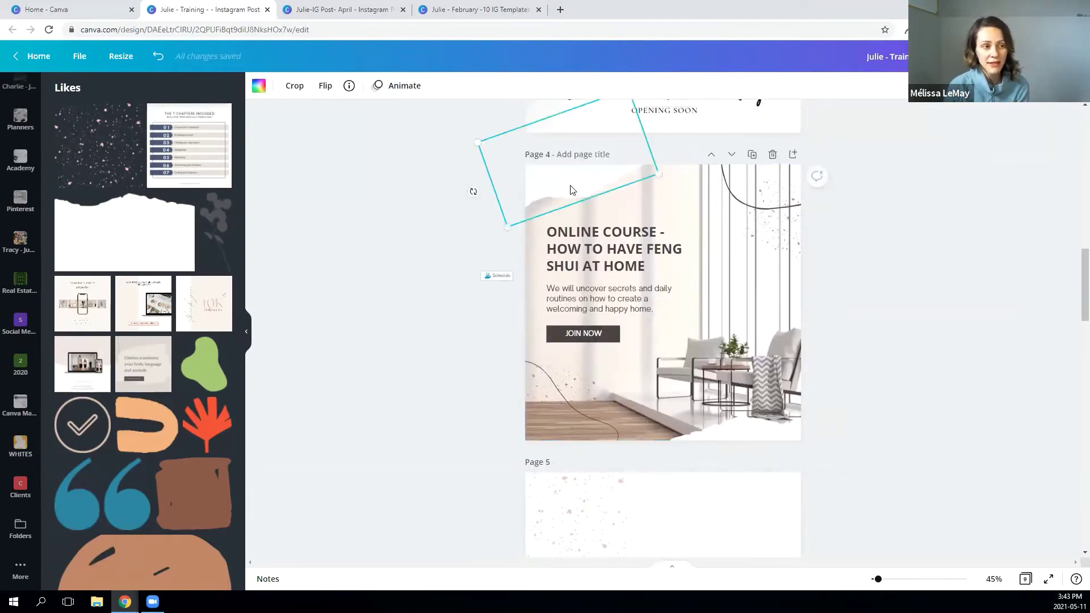
pyautogui.click(349, 86)
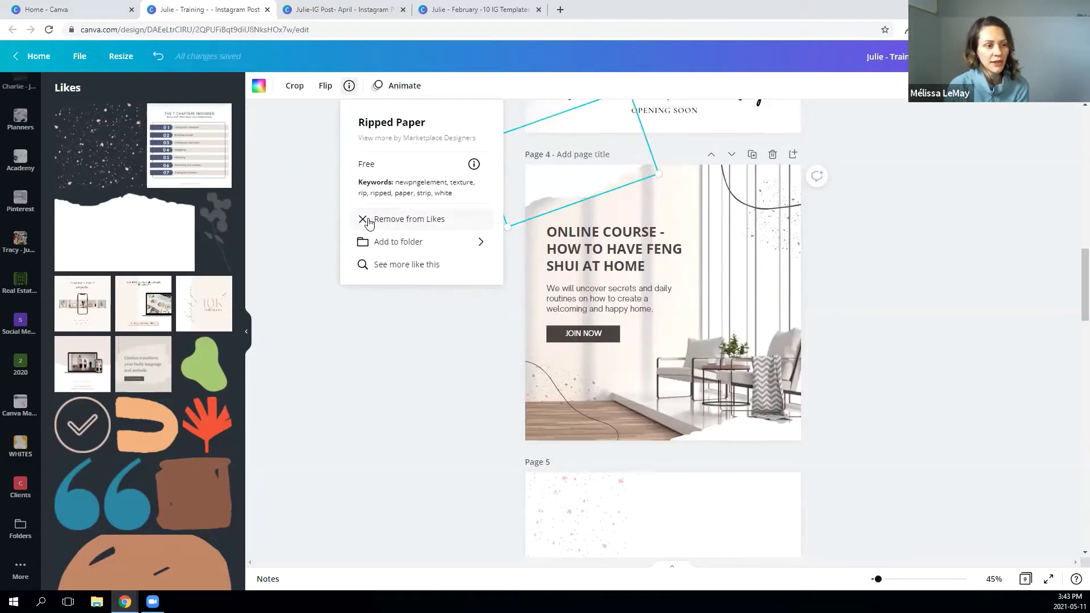
pyautogui.click(549, 188)
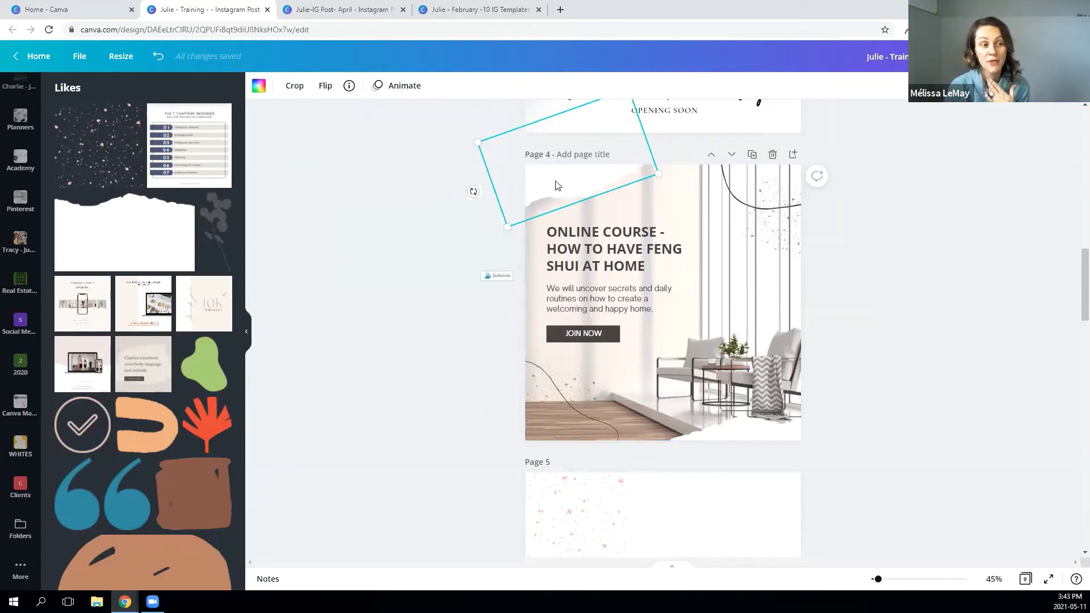
pyautogui.click(347, 86)
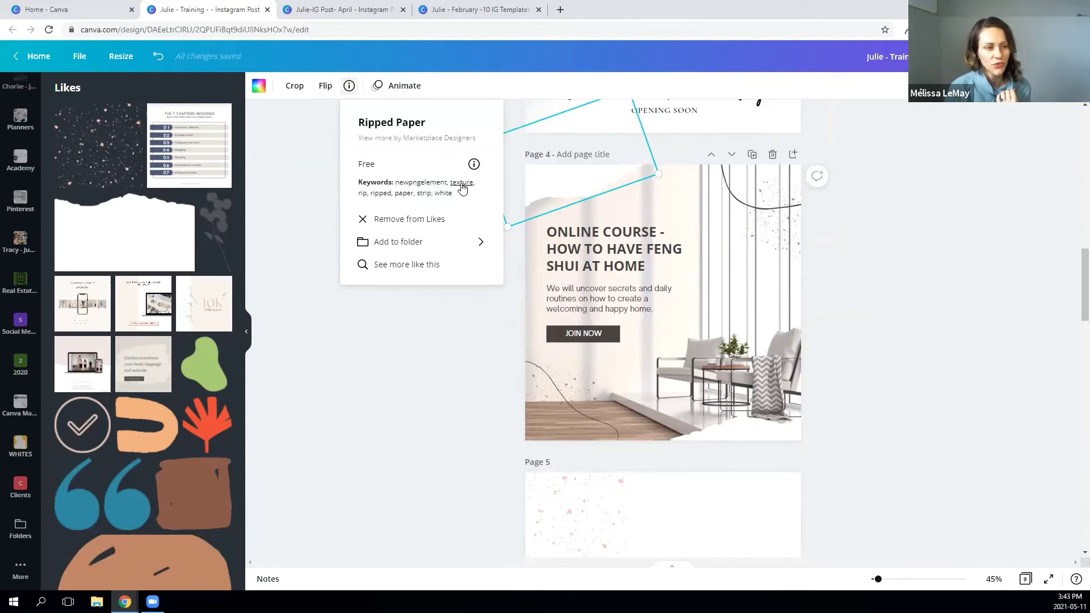
pyautogui.click(379, 197)
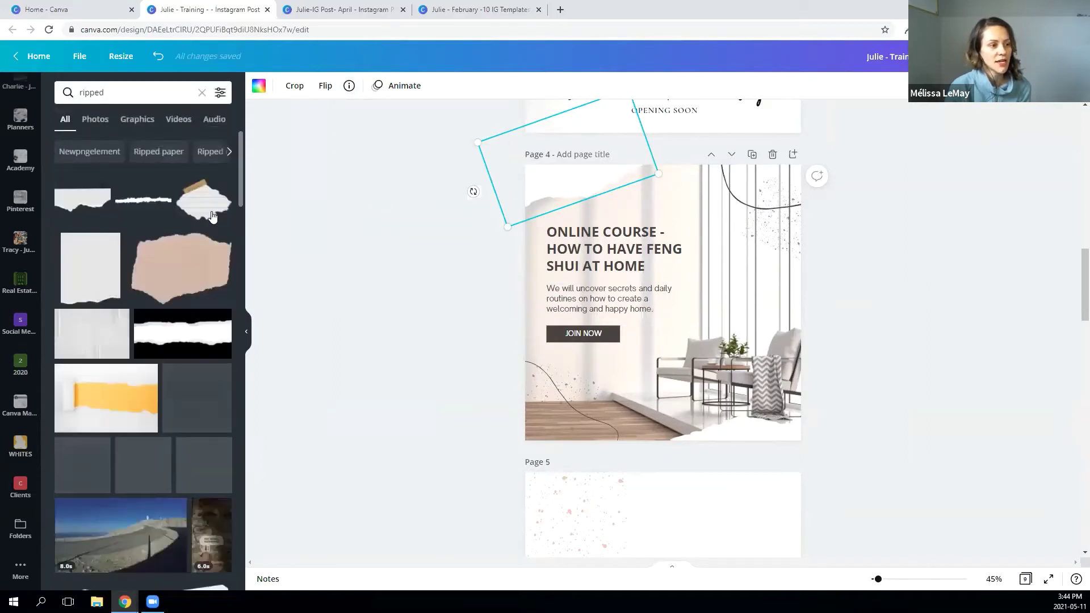
# Browse the "ripped" results across all elements, photos, graphics and videos for a torn-paper graphic.
pyautogui.scroll(-2, 170, 312)
pyautogui.scroll(2, 142, 369)
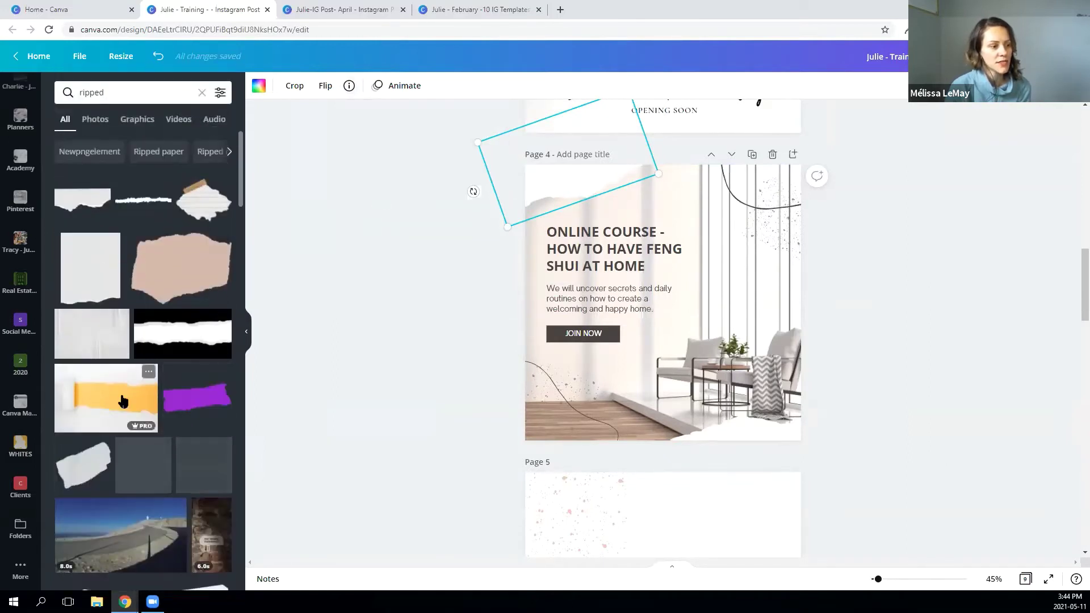
pyautogui.scroll(-3, 141, 369)
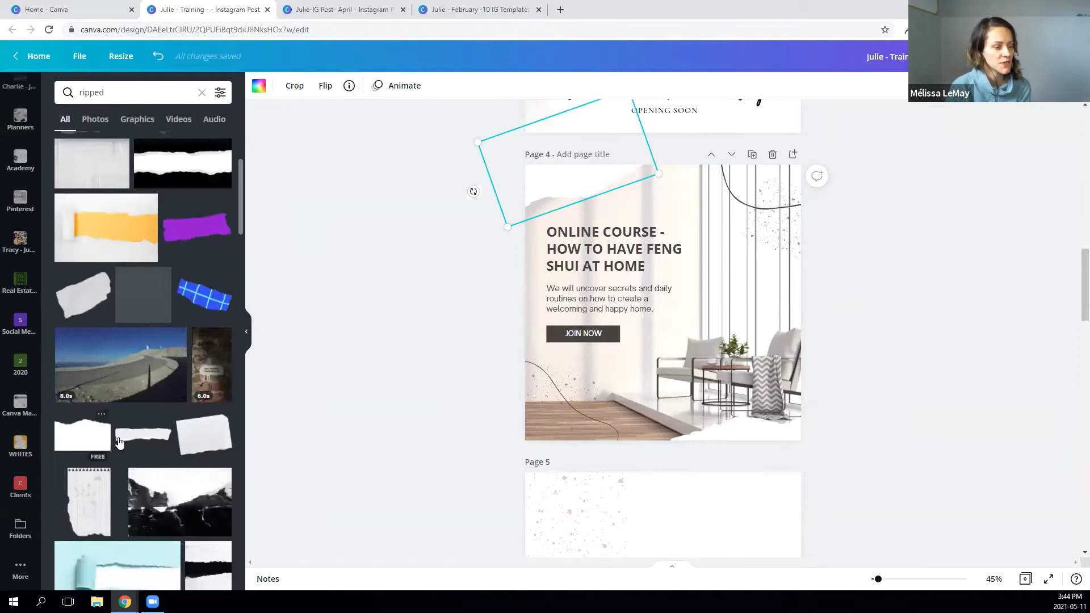
pyautogui.scroll(-3, 118, 442)
pyautogui.scroll(4, 118, 340)
pyautogui.click(95, 119)
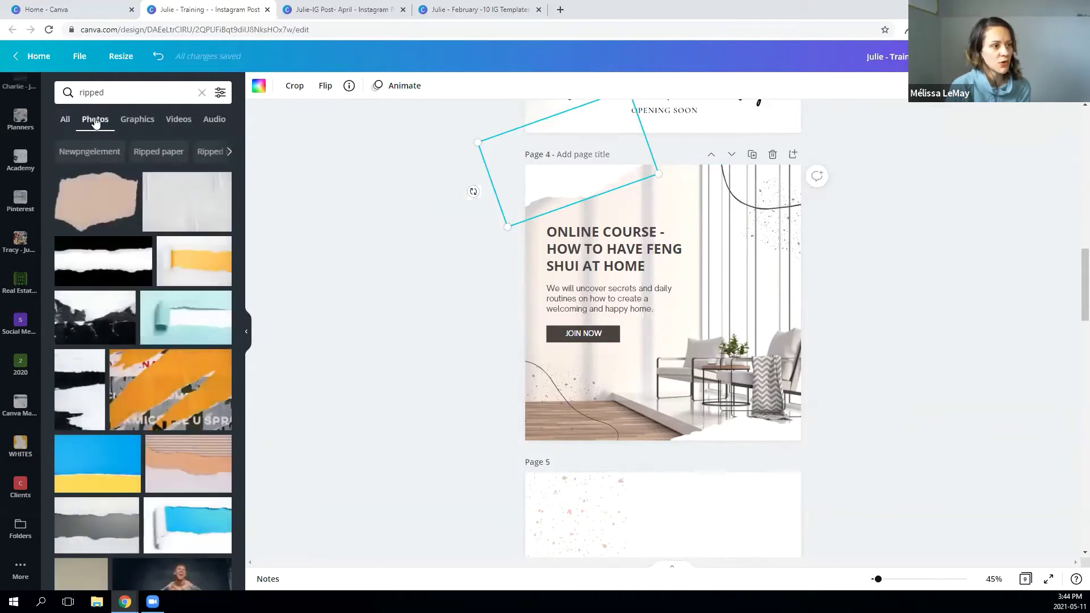
pyautogui.click(145, 124)
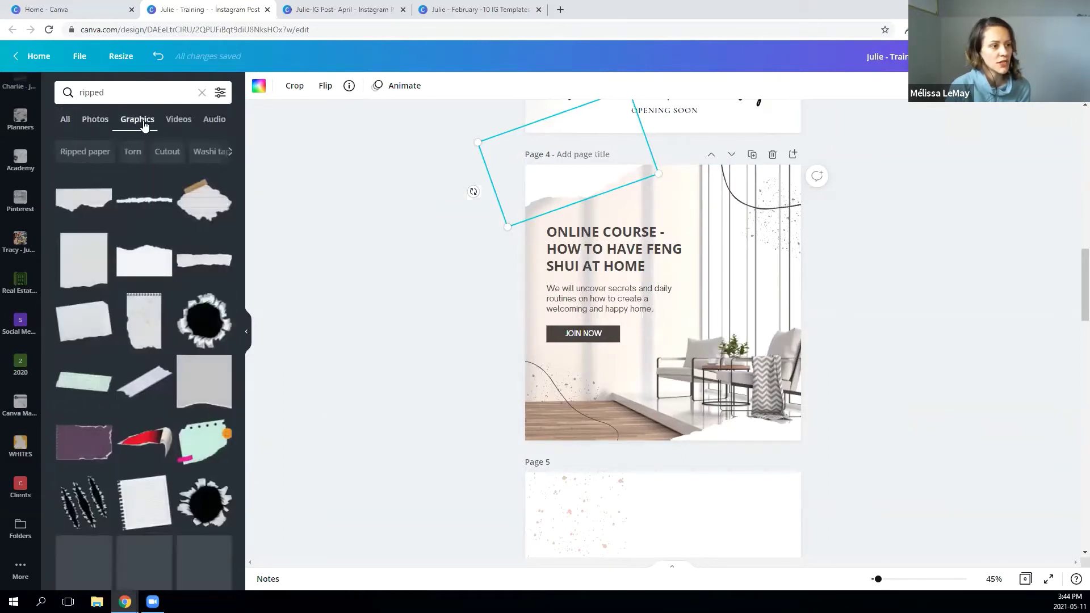
pyautogui.click(182, 126)
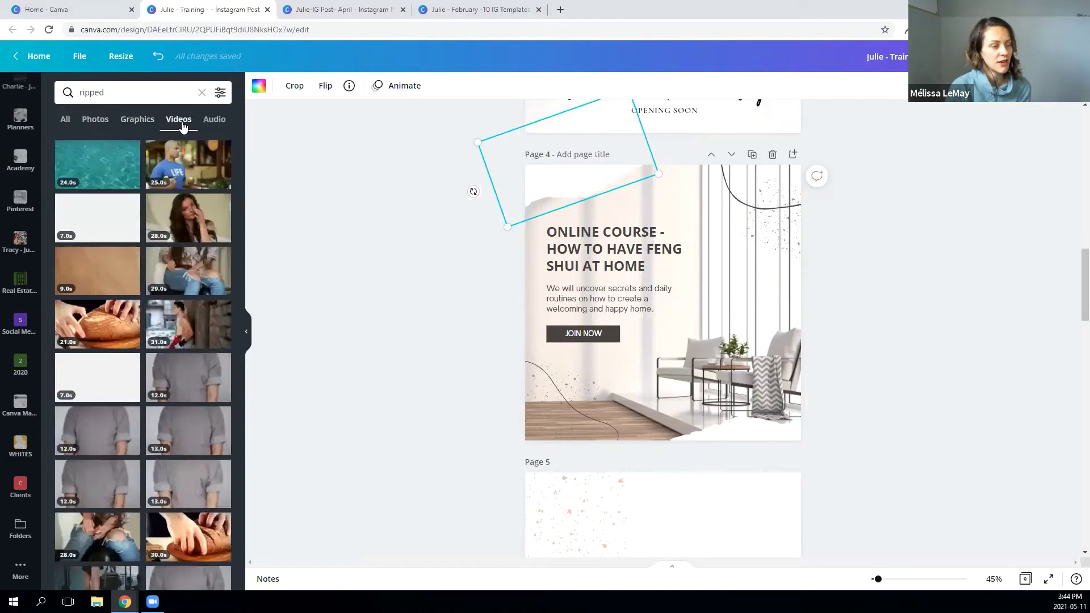
pyautogui.click(136, 121)
pyautogui.click(96, 121)
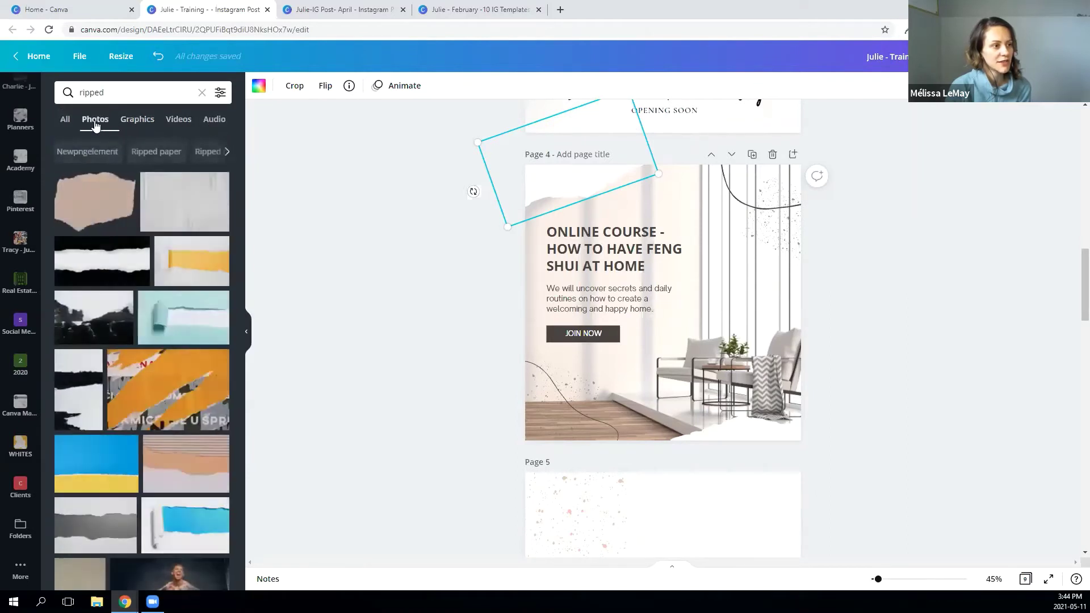
pyautogui.click(126, 124)
pyautogui.click(95, 121)
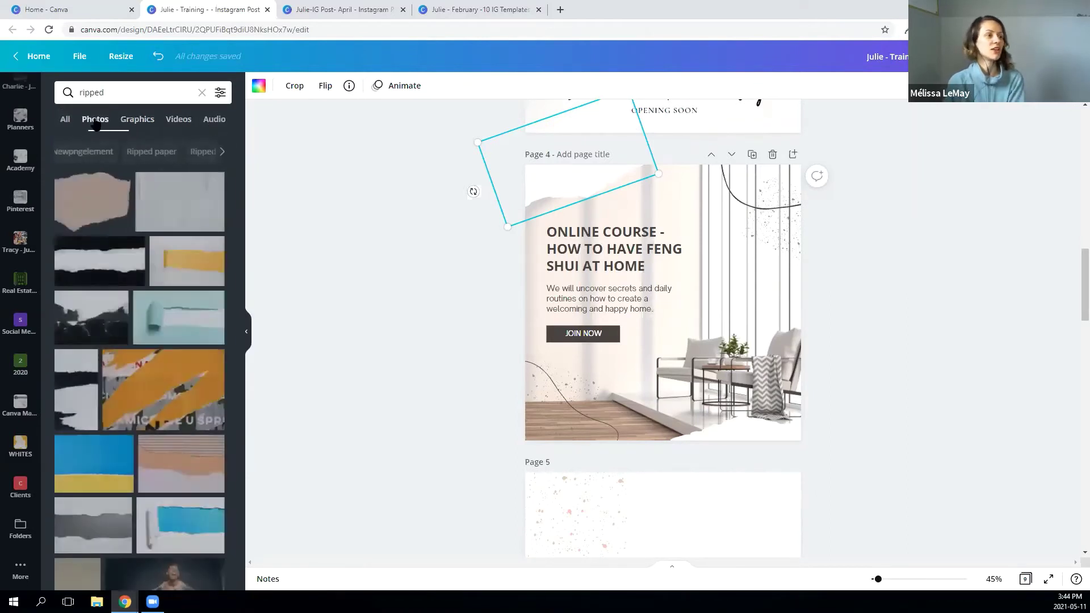
pyautogui.click(124, 121)
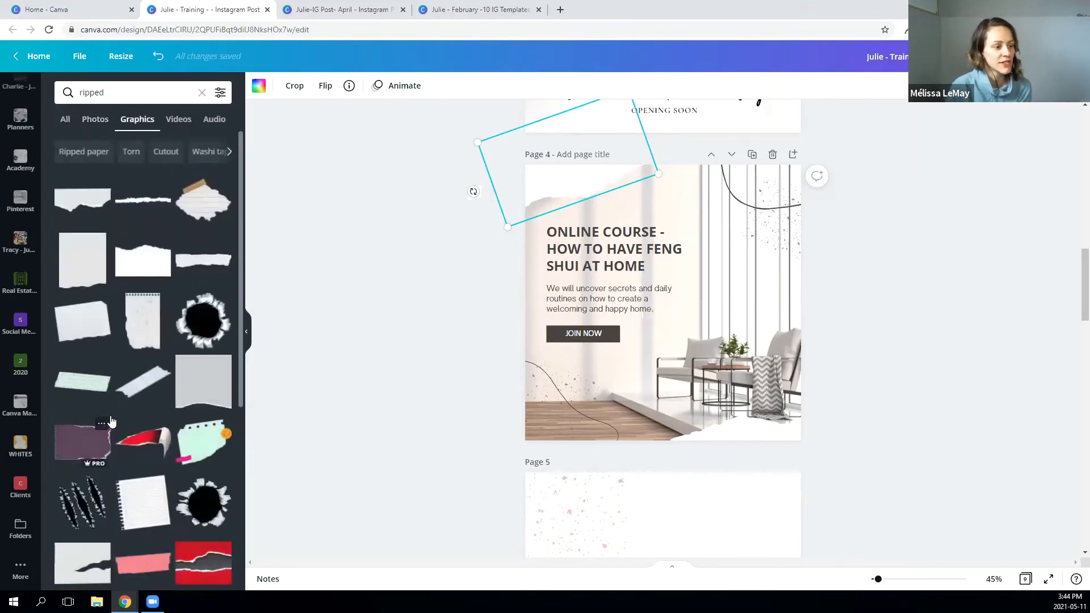
pyautogui.scroll(-5, 160, 399)
pyautogui.scroll(-6, 162, 400)
pyautogui.scroll(10, 161, 400)
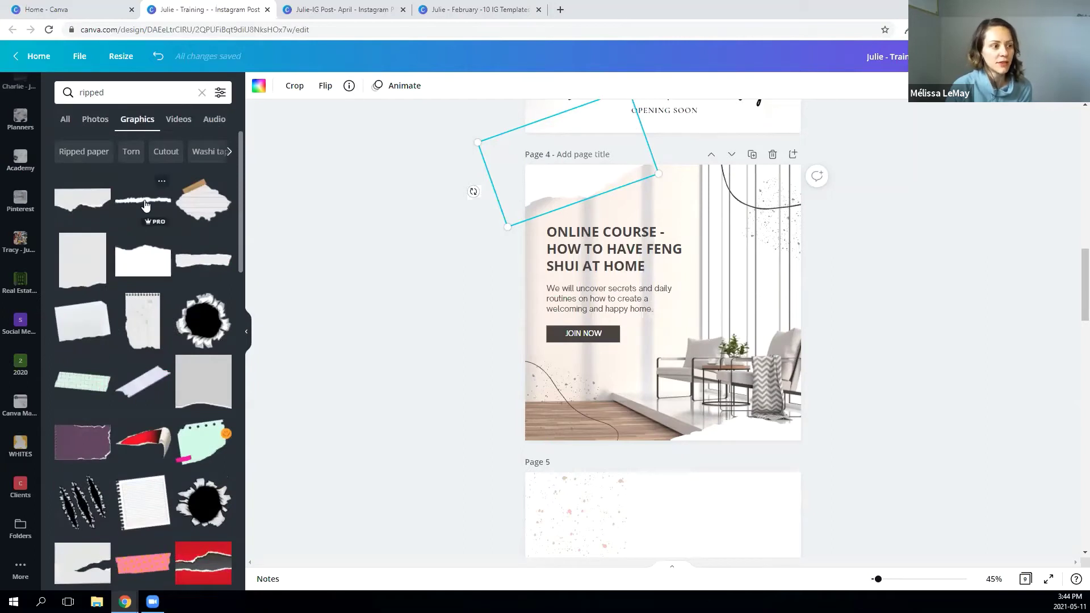
# Add the thin torn-paper strip graphic to page 4 over the end of the headline and save it to Likes.
pyautogui.click(145, 206)
pyautogui.moveTo(683, 309); pyautogui.dragTo(730, 258)
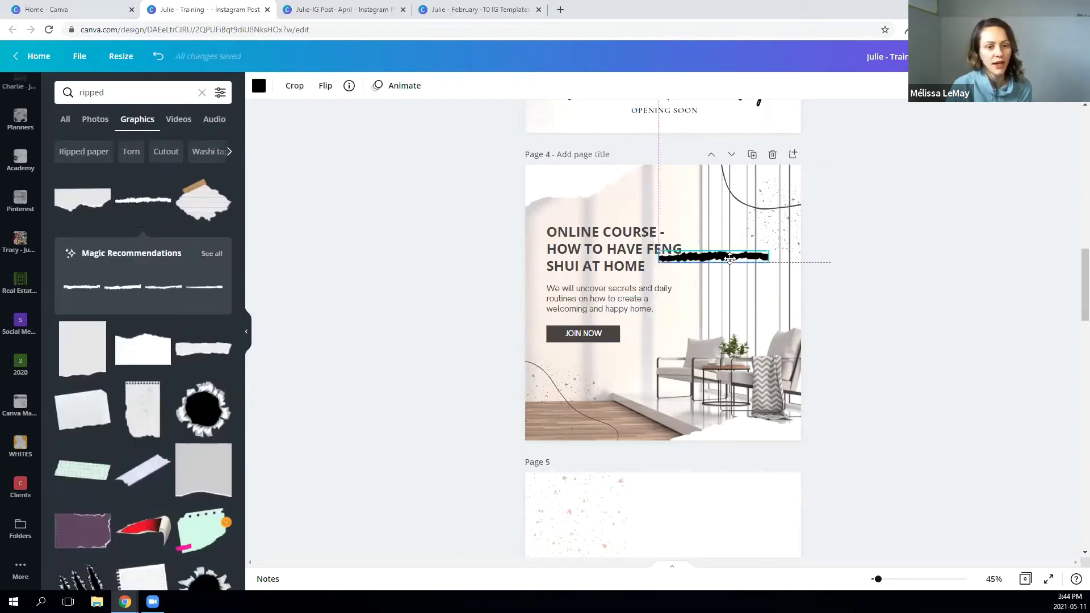
pyautogui.click(259, 85)
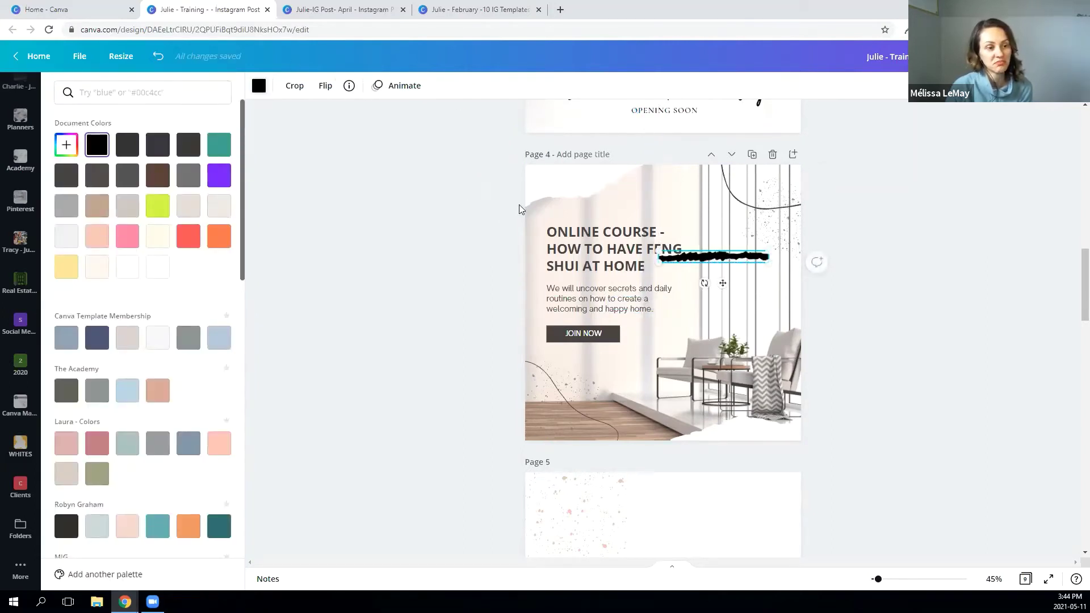
pyautogui.click(349, 85)
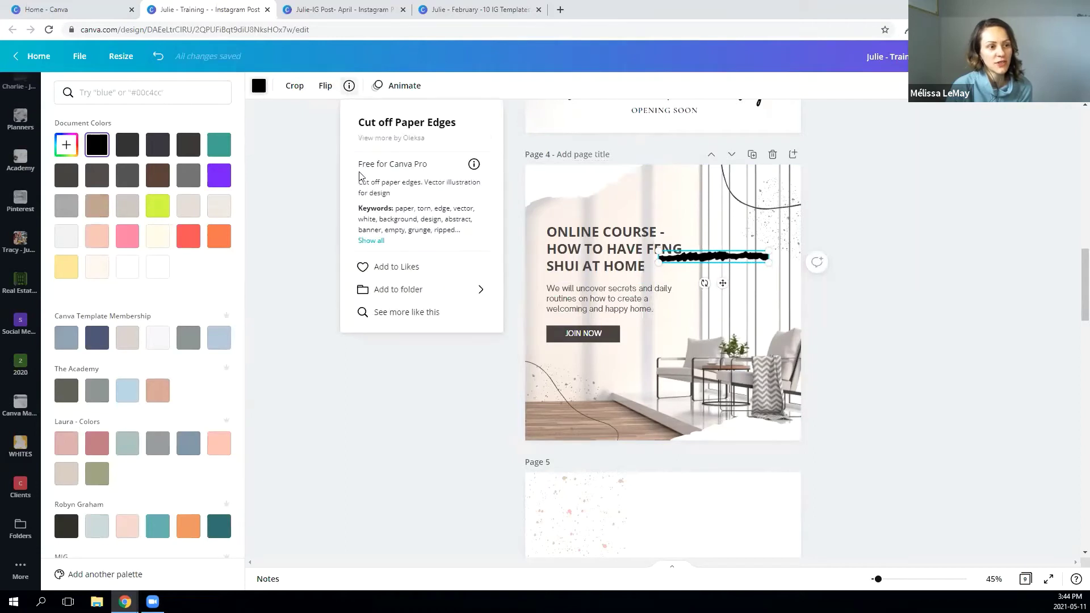
pyautogui.click(368, 267)
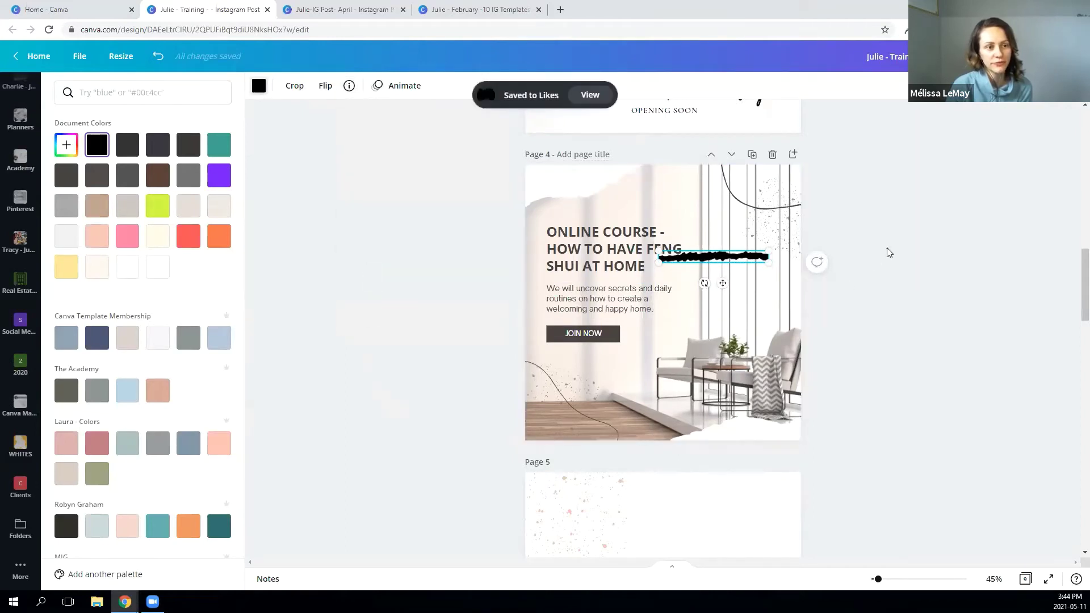
# Delete the thin torn-paper strip from page 4.
pyautogui.click(711, 266)
pyautogui.moveTo(474, 293); pyautogui.dragTo(352, 250)
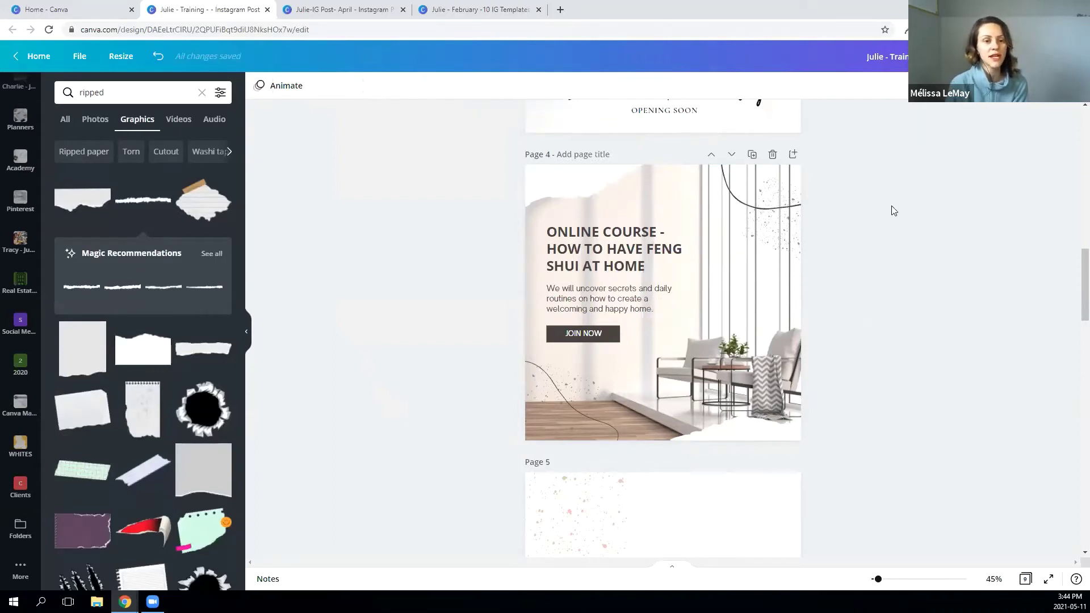
# Find the "No Shame To Ask" Instagram post among the designer's templates and save it to Likes.
pyautogui.scroll(1, 11, 134)
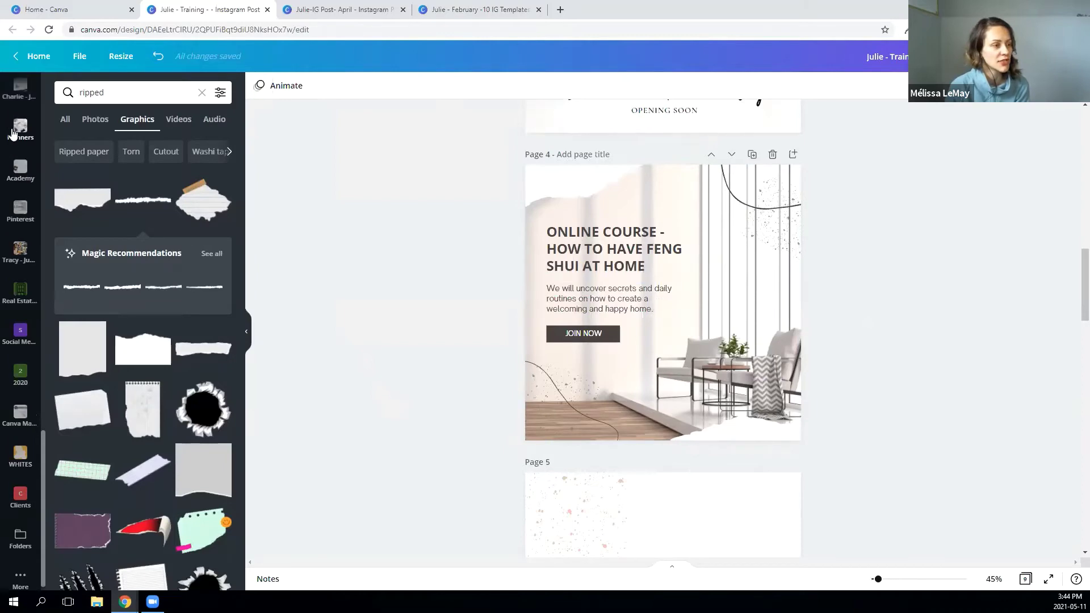
pyautogui.scroll(5, 11, 134)
pyautogui.click(26, 96)
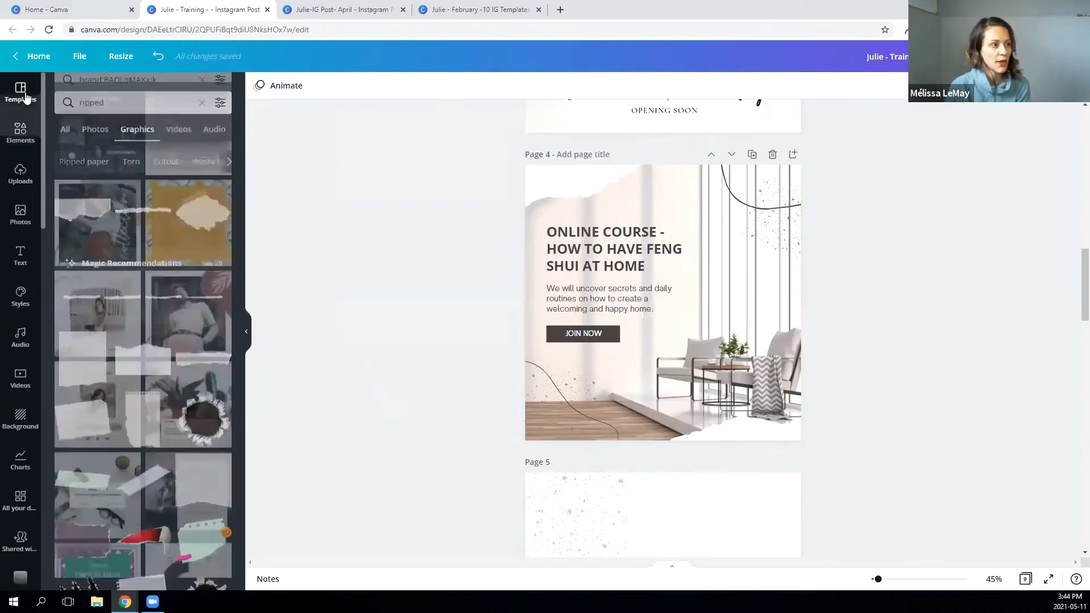
pyautogui.scroll(3, 105, 350)
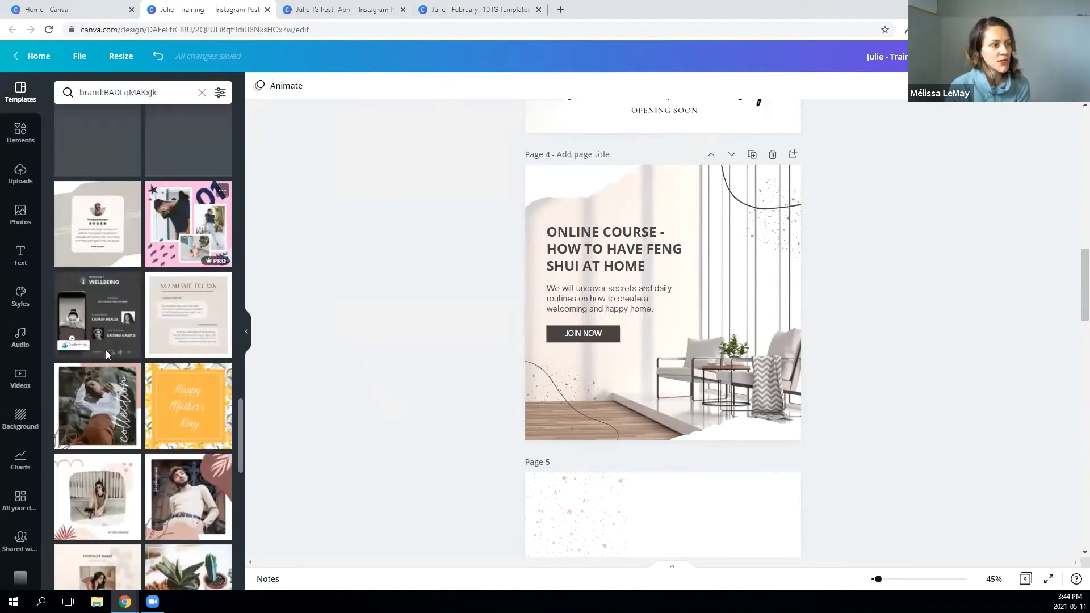
pyautogui.scroll(-1, 219, 281)
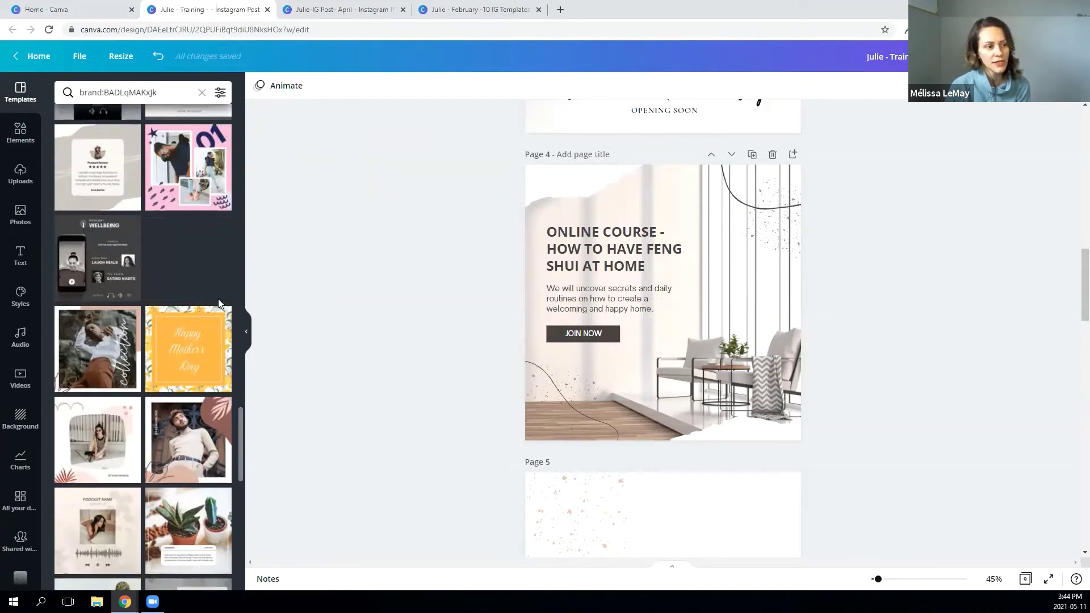
pyautogui.click(222, 225)
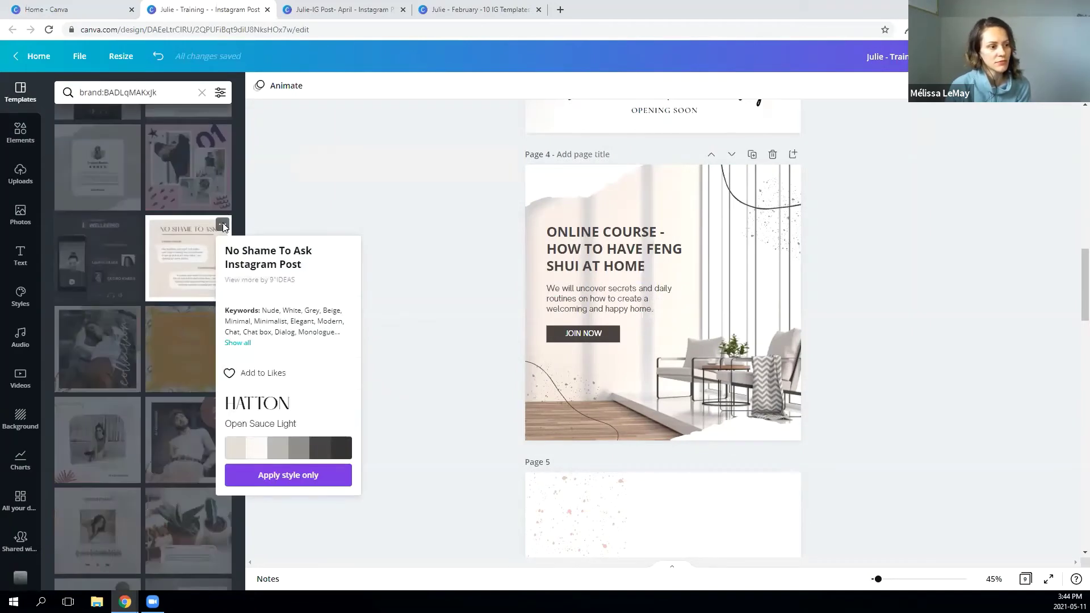
pyautogui.click(230, 373)
# Open the Likes folder and remove the "No Shame To Ask" template and the "Cut off Paper Edges" graphic from it.
pyautogui.scroll(-5, 20, 483)
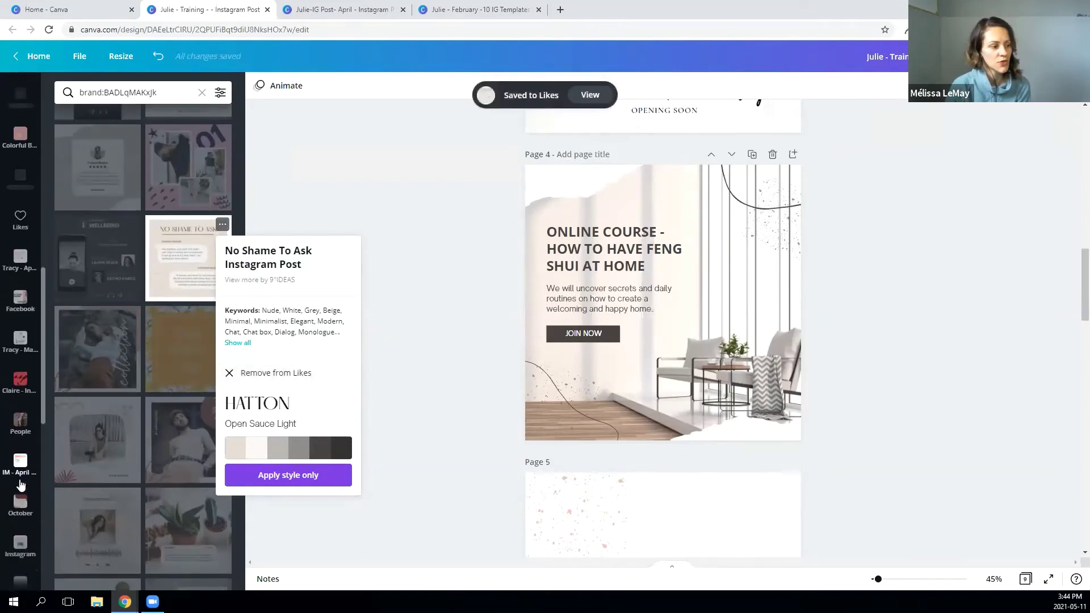
pyautogui.scroll(-5, 20, 483)
pyautogui.click(18, 528)
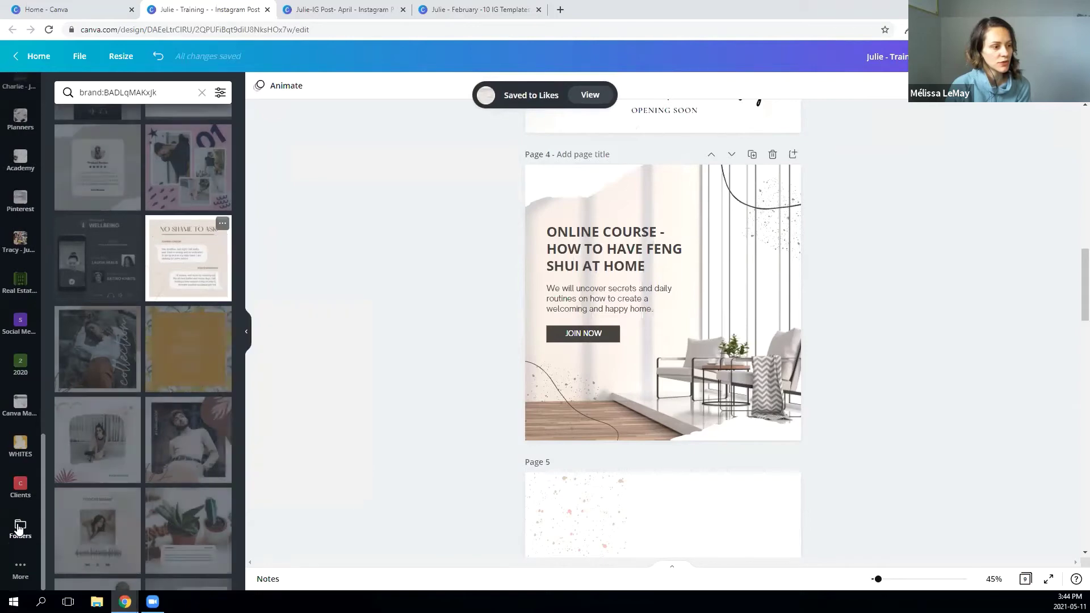
pyautogui.click(117, 237)
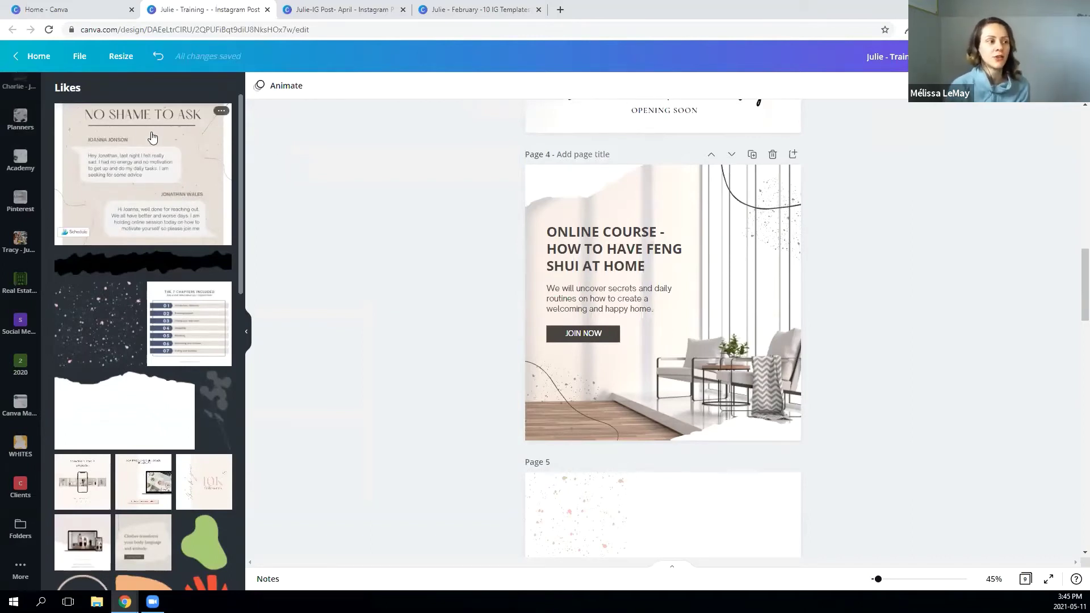
pyautogui.click(220, 111)
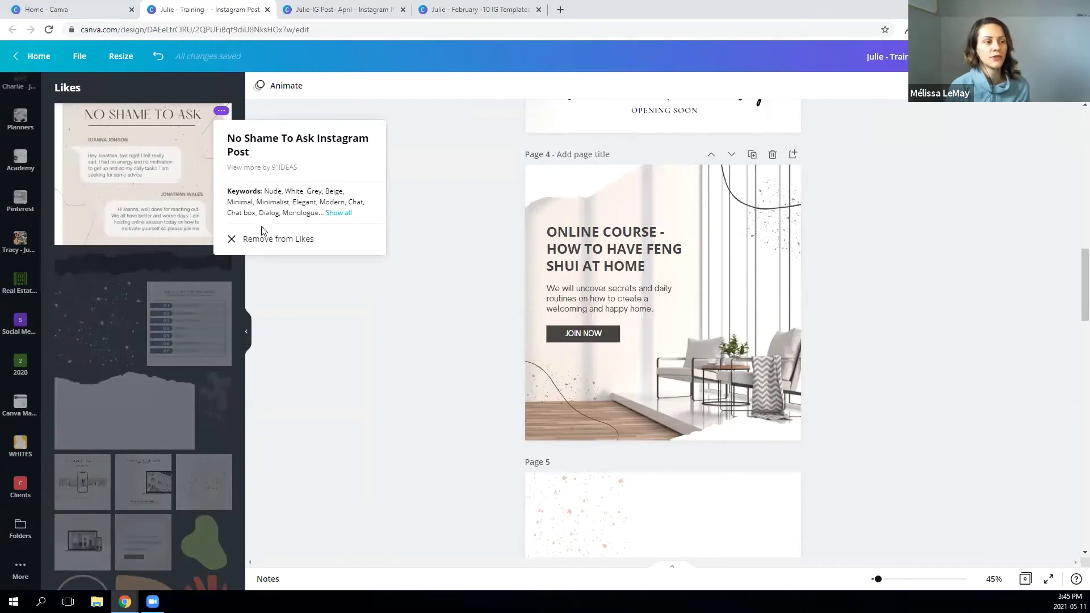
pyautogui.click(262, 246)
pyautogui.click(220, 111)
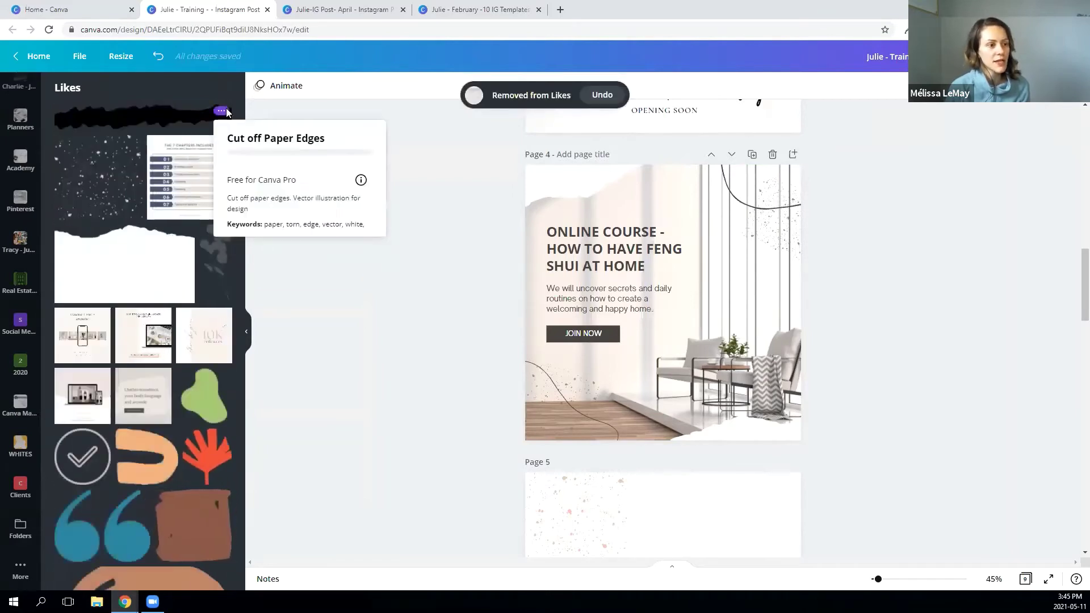
pyautogui.click(294, 300)
pyautogui.click(345, 143)
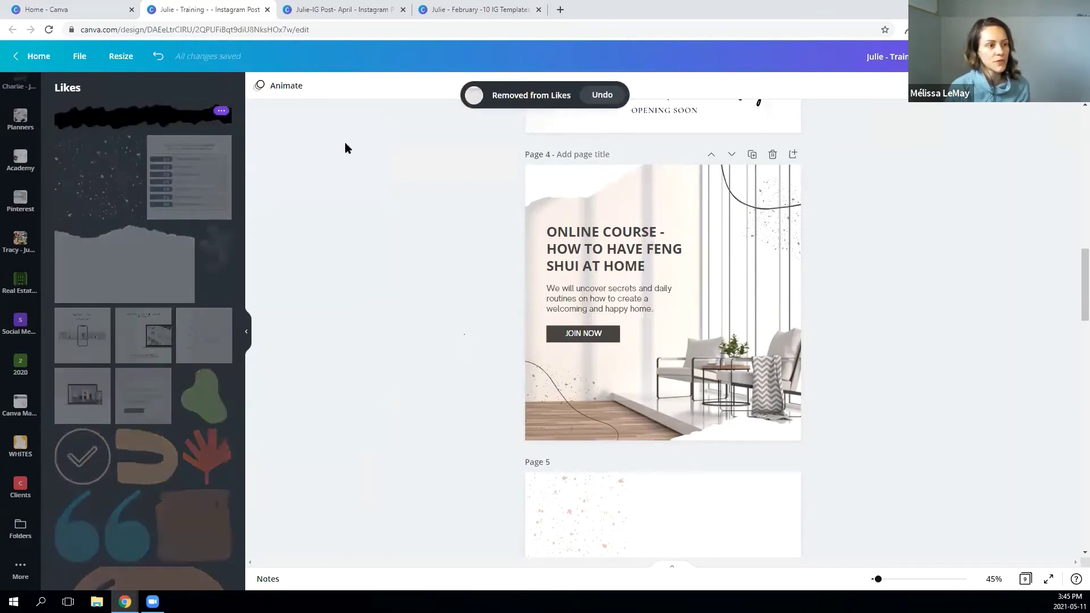
pyautogui.click(221, 113)
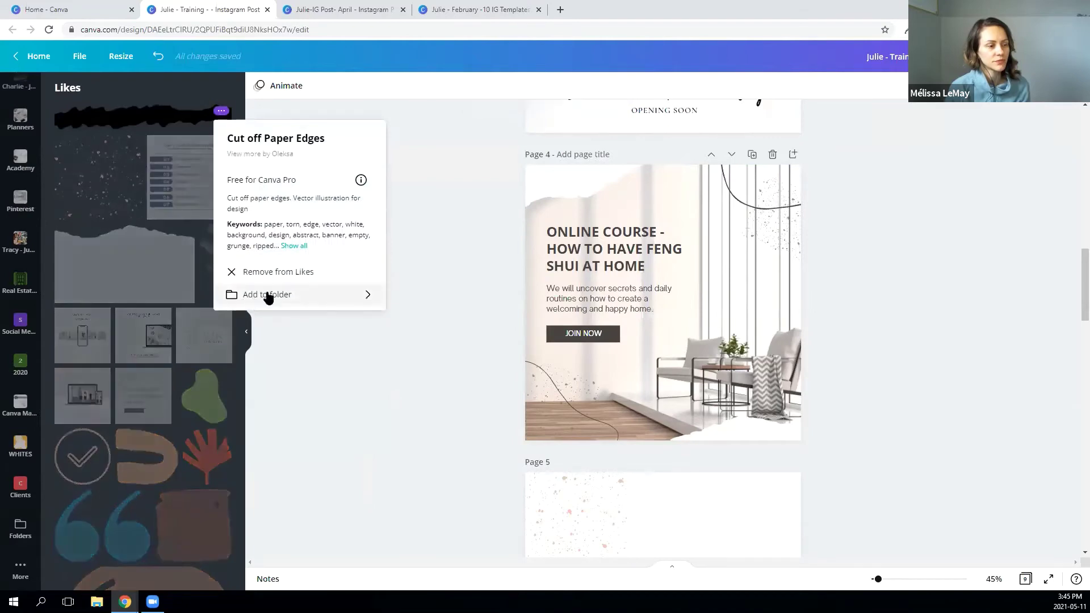
pyautogui.click(264, 275)
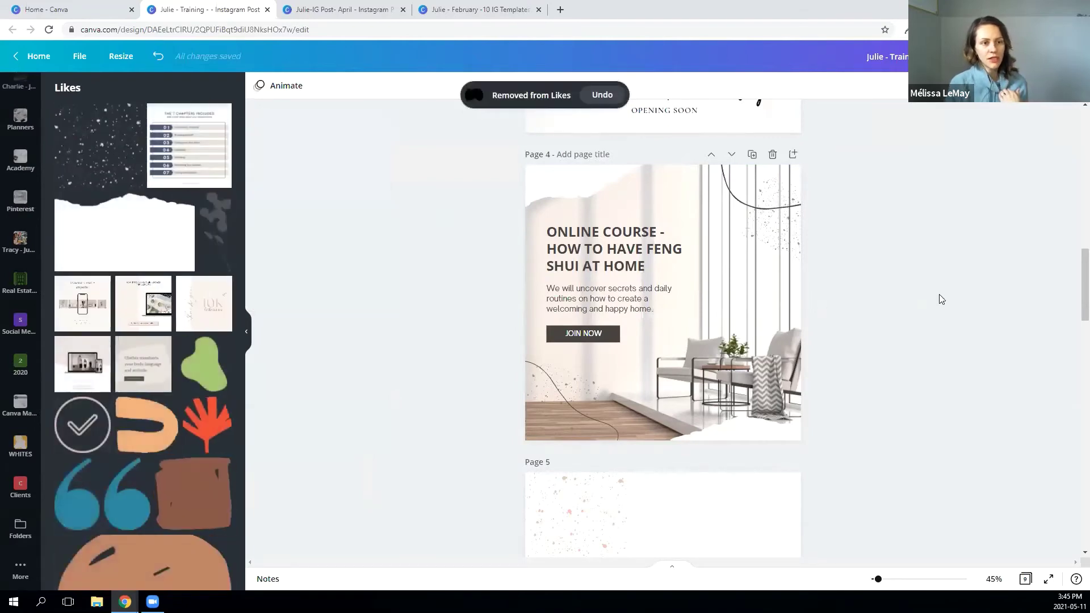
# Show all pages in a grid and delete the purple sport collection page, the organic veggie baskets page and the blank speckled page.
pyautogui.scroll(10, 936, 291)
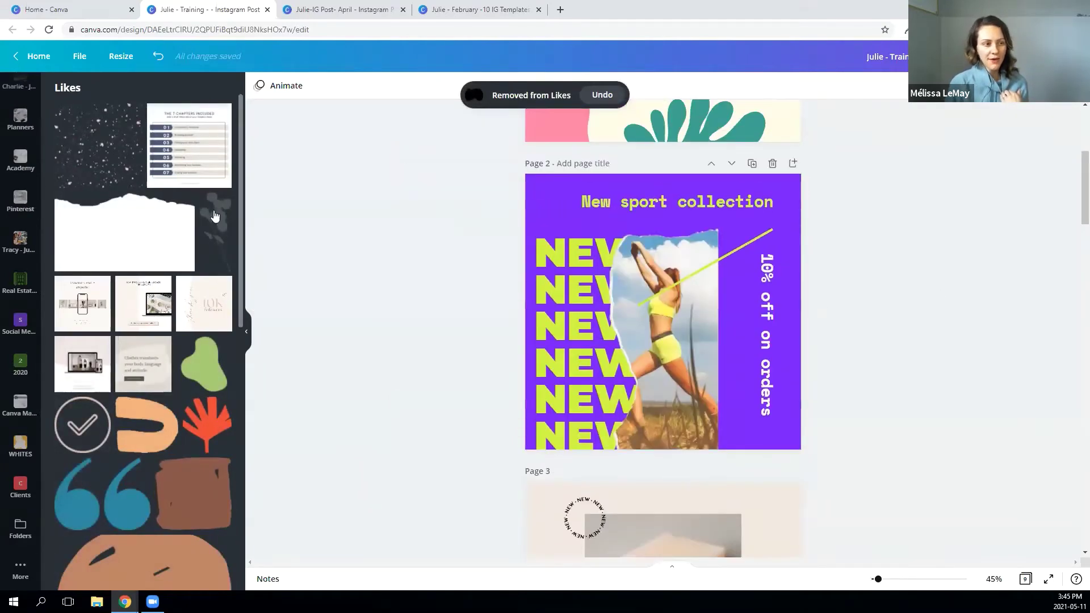
pyautogui.click(243, 333)
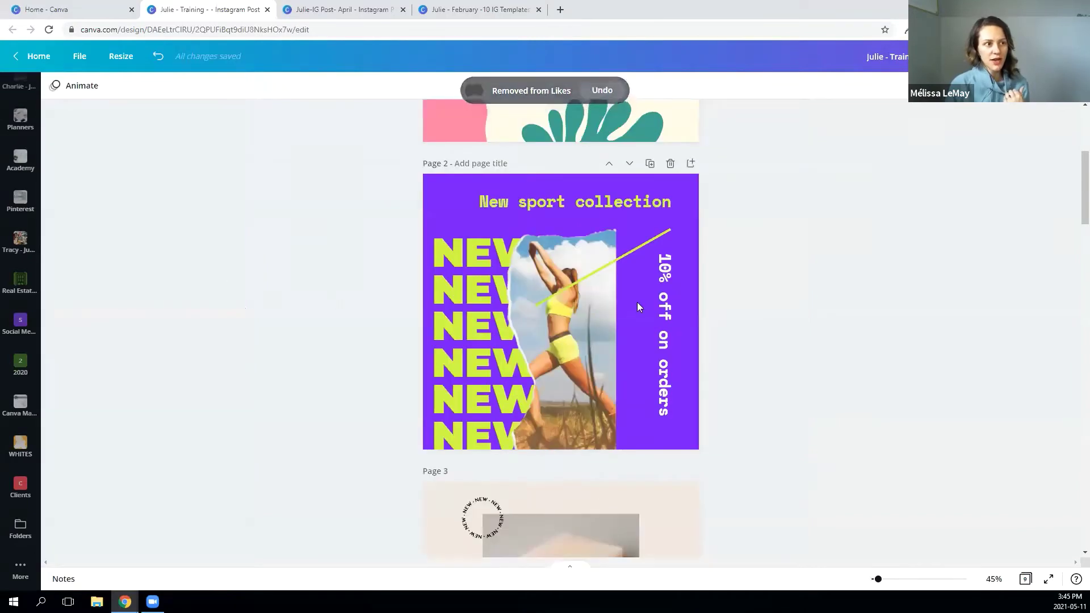
pyautogui.scroll(-15, 847, 301)
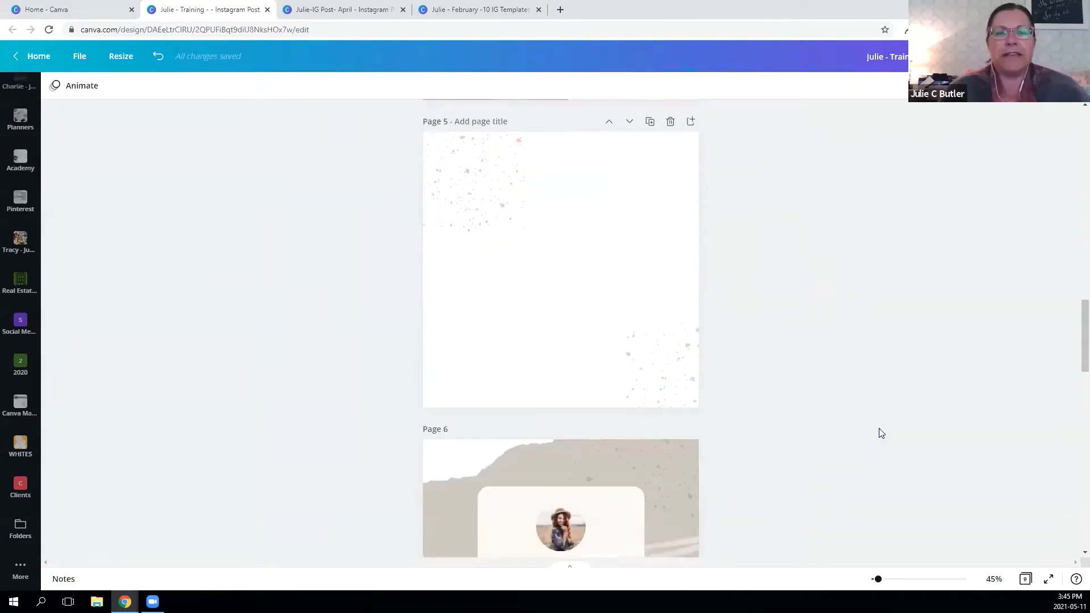
pyautogui.click(1024, 579)
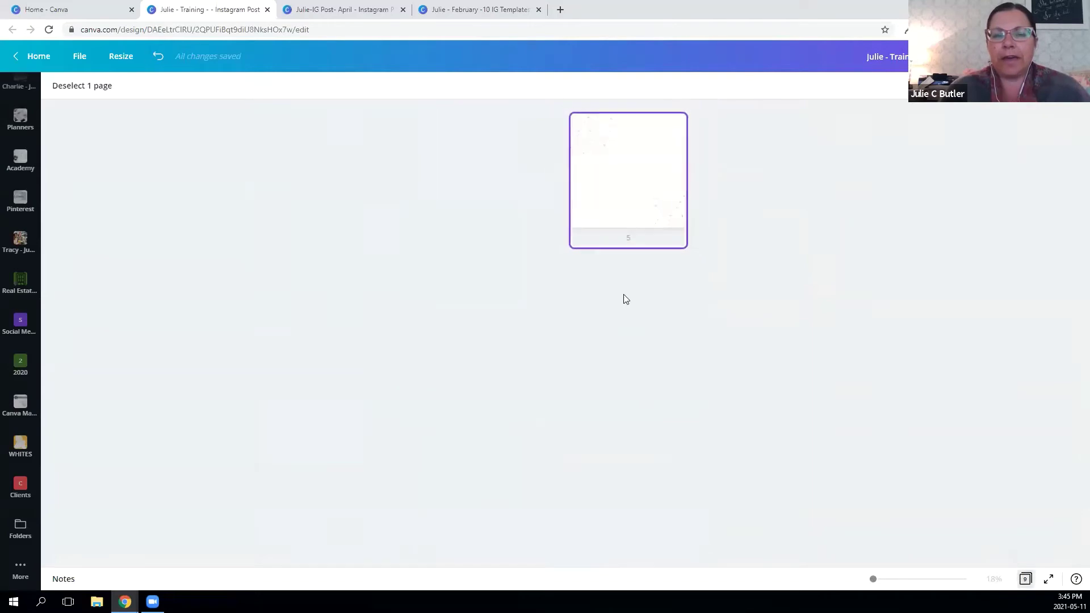
pyautogui.click(747, 399)
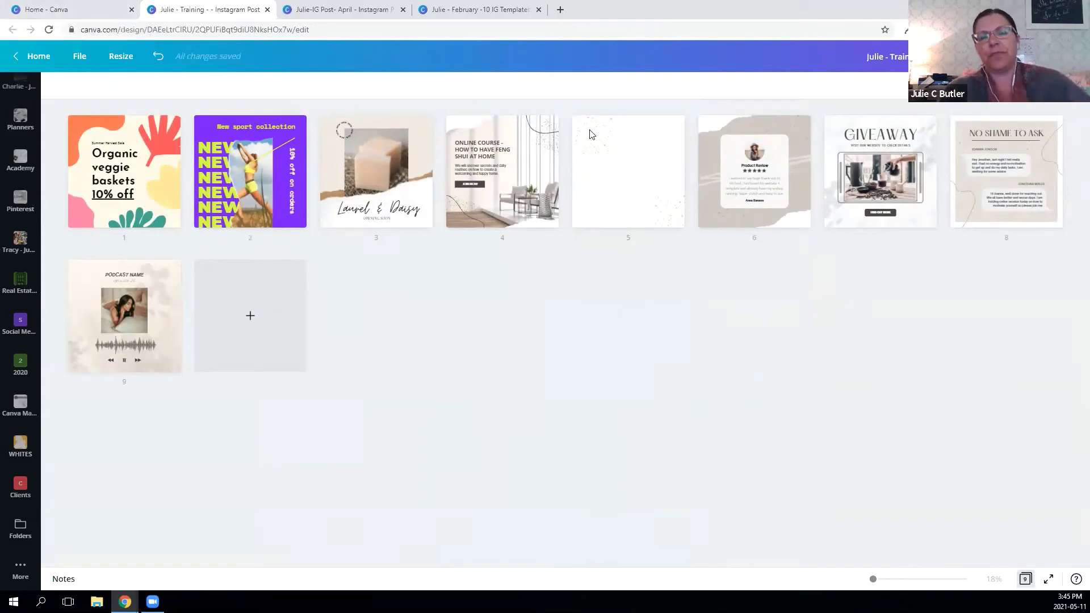
pyautogui.click(296, 123)
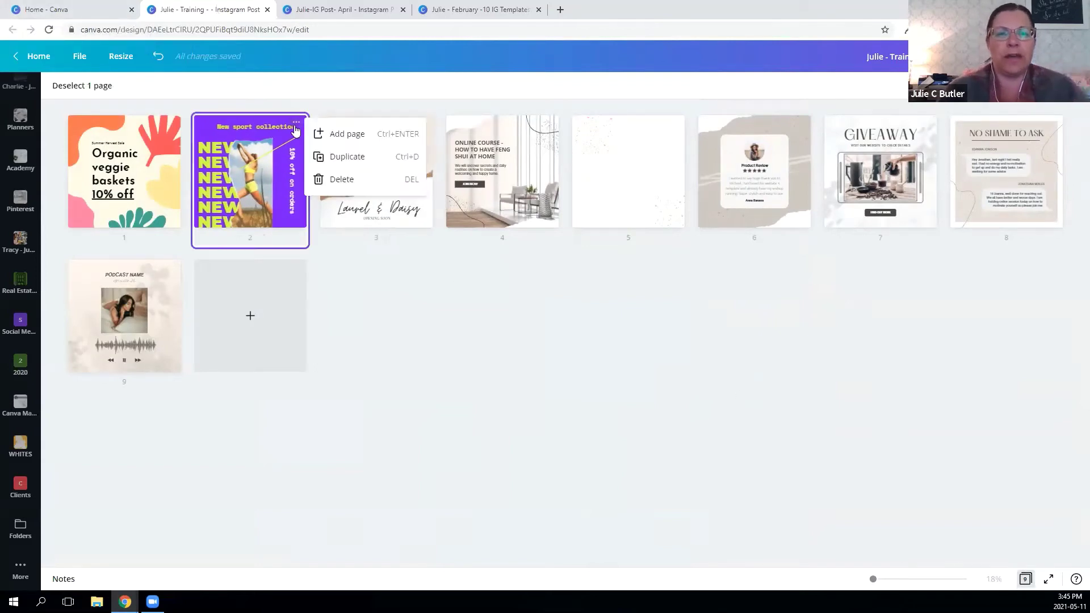
pyautogui.click(343, 179)
pyautogui.click(170, 124)
pyautogui.click(205, 179)
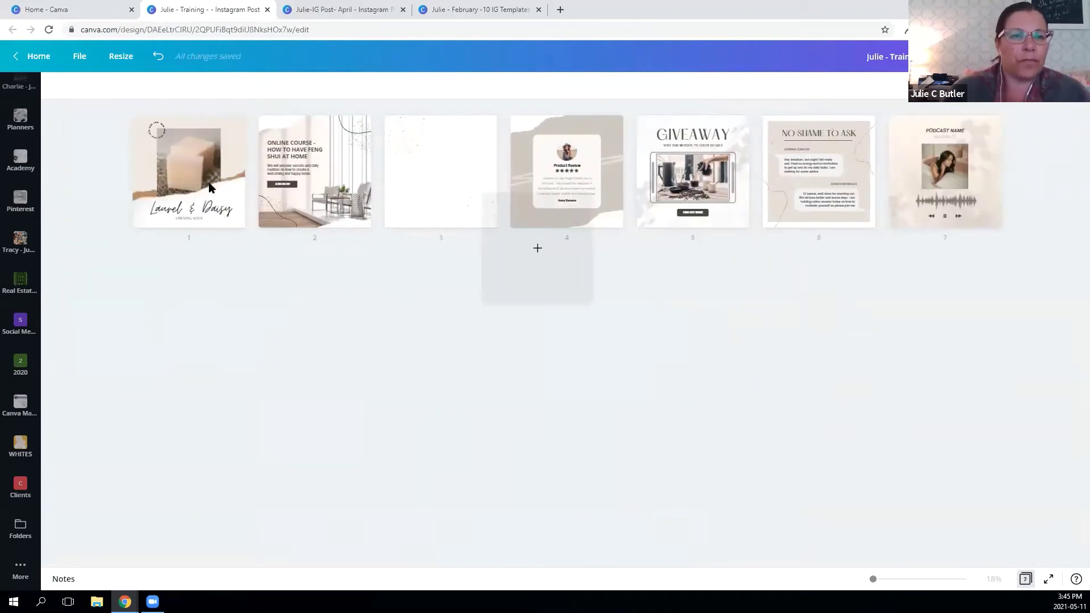
pyautogui.click(388, 237)
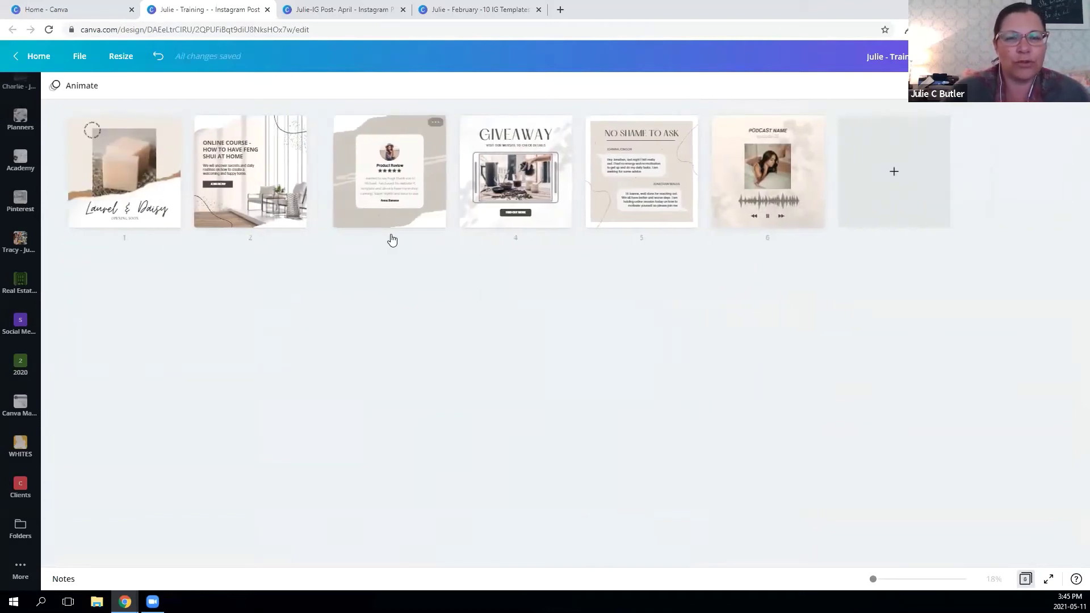
pyautogui.click(374, 175)
pyautogui.click(375, 175)
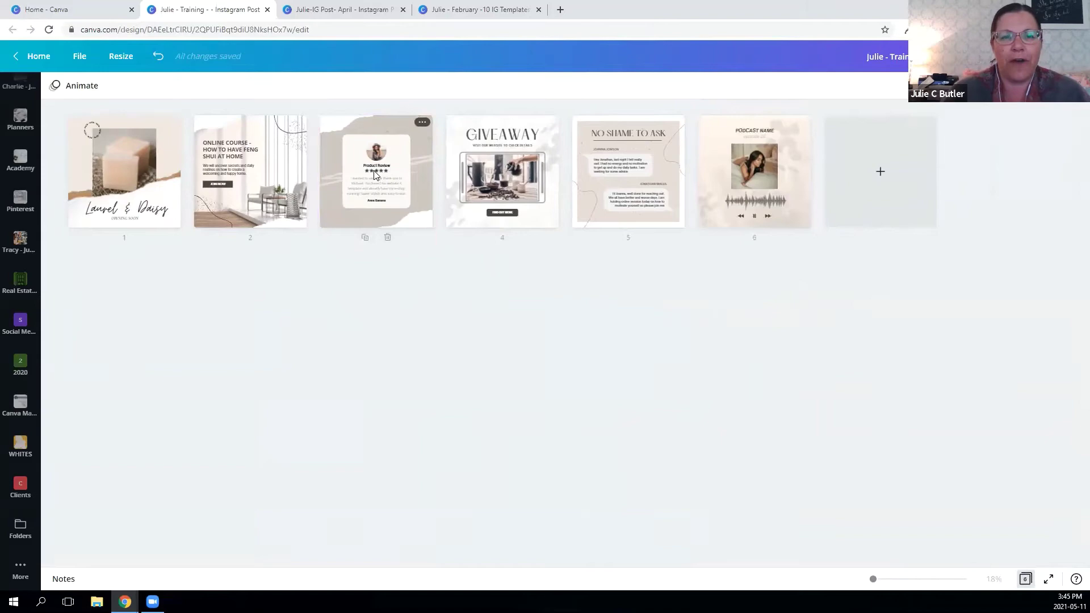
# Leave the grid view and return to page 1 in the scrolling page view.
pyautogui.click(1025, 579)
pyautogui.scroll(5, 24, 139)
pyautogui.scroll(20, 558, 298)
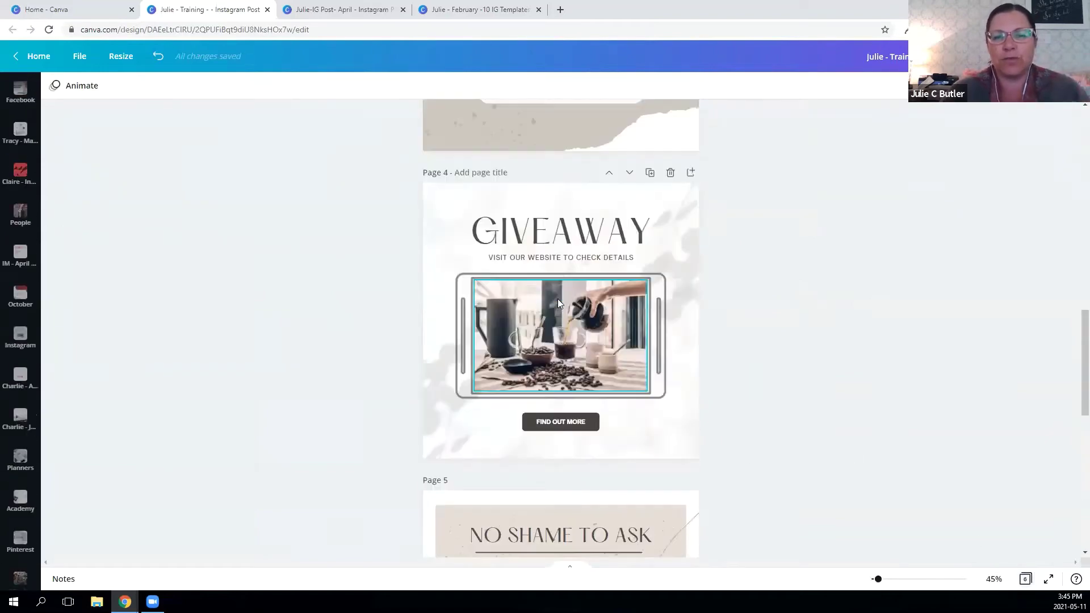
pyautogui.scroll(1, 557, 303)
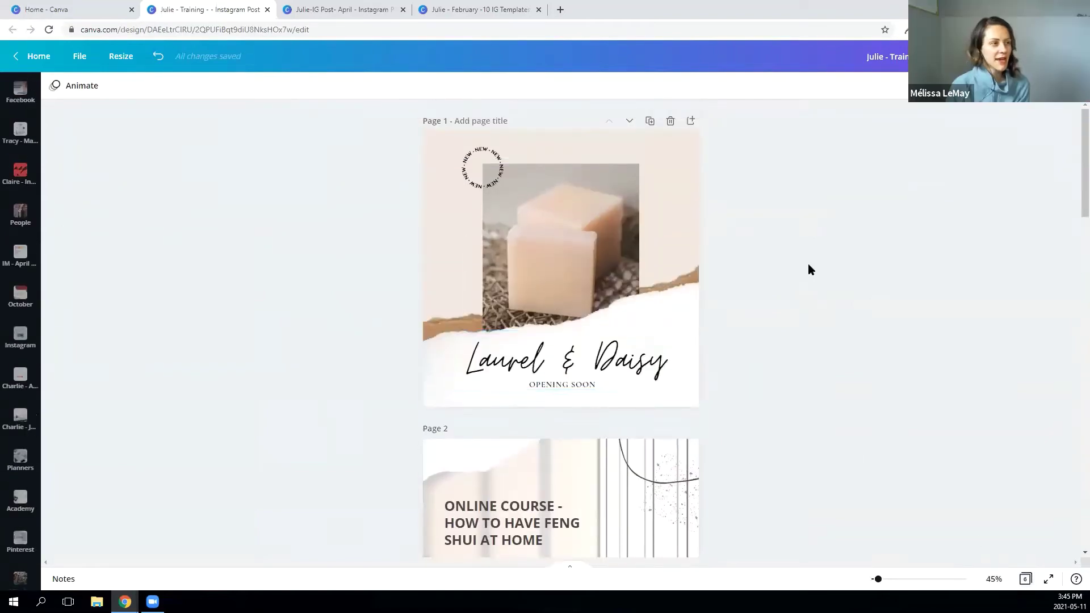
pyautogui.scroll(5, 5, 136)
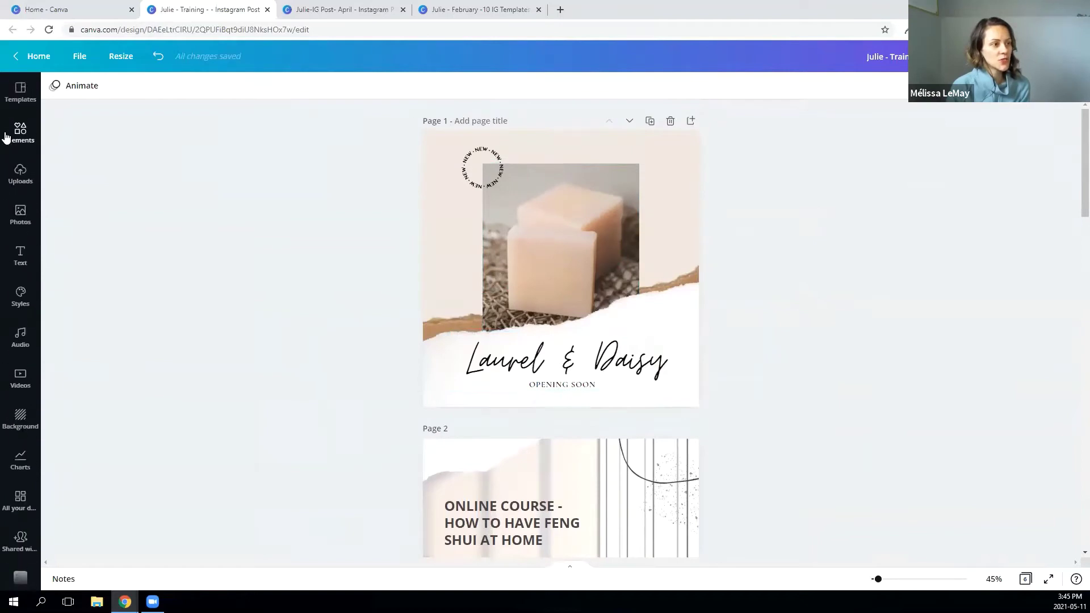
# View the details of the Nude Product Review template and browse the other templates by the same designer.
pyautogui.click(11, 98)
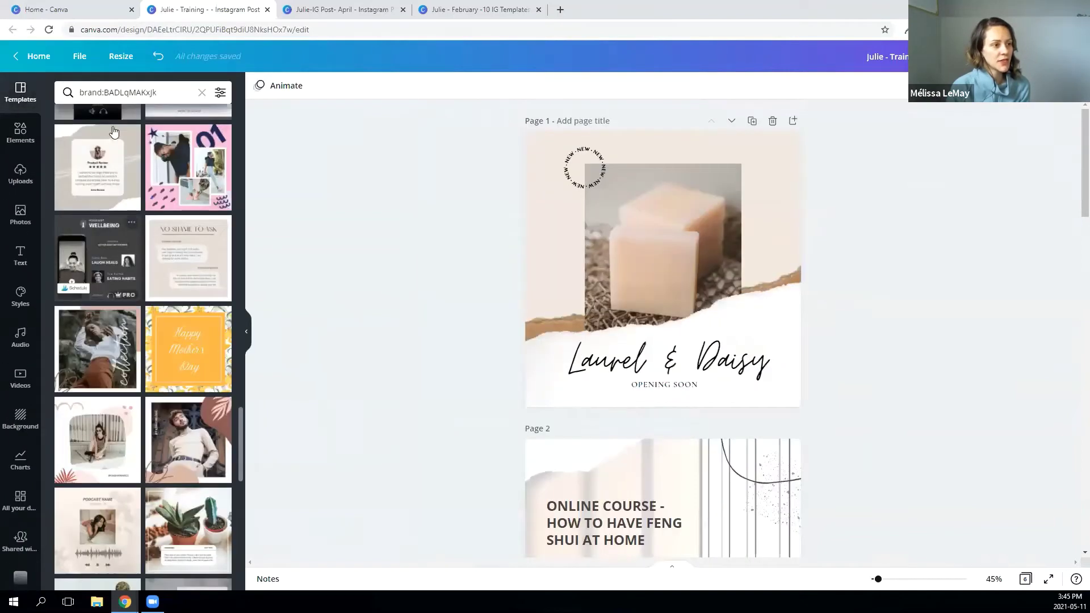
pyautogui.click(131, 134)
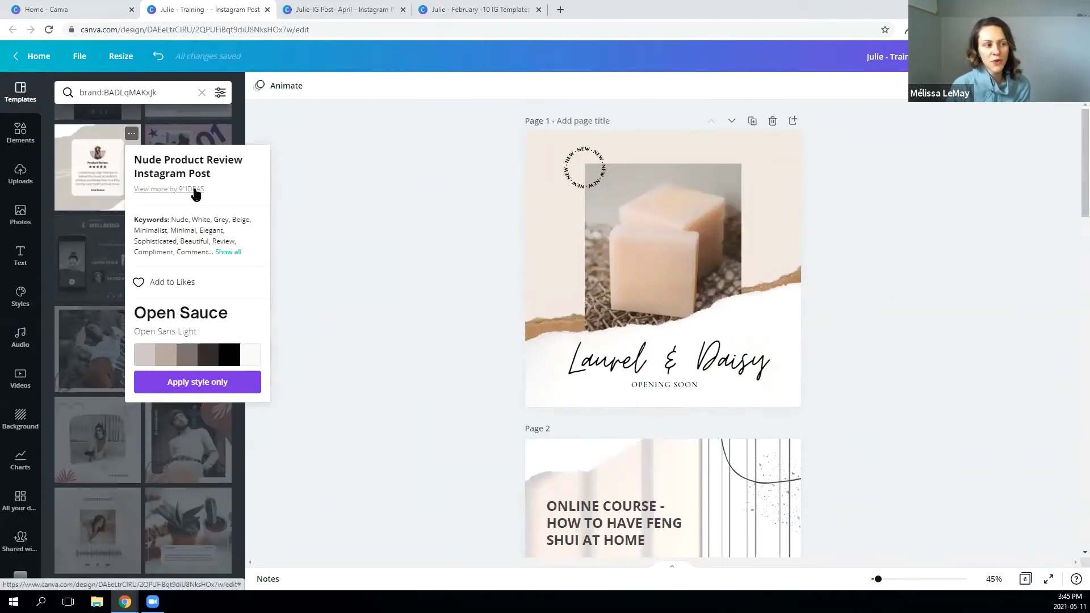
pyautogui.scroll(-5, 191, 295)
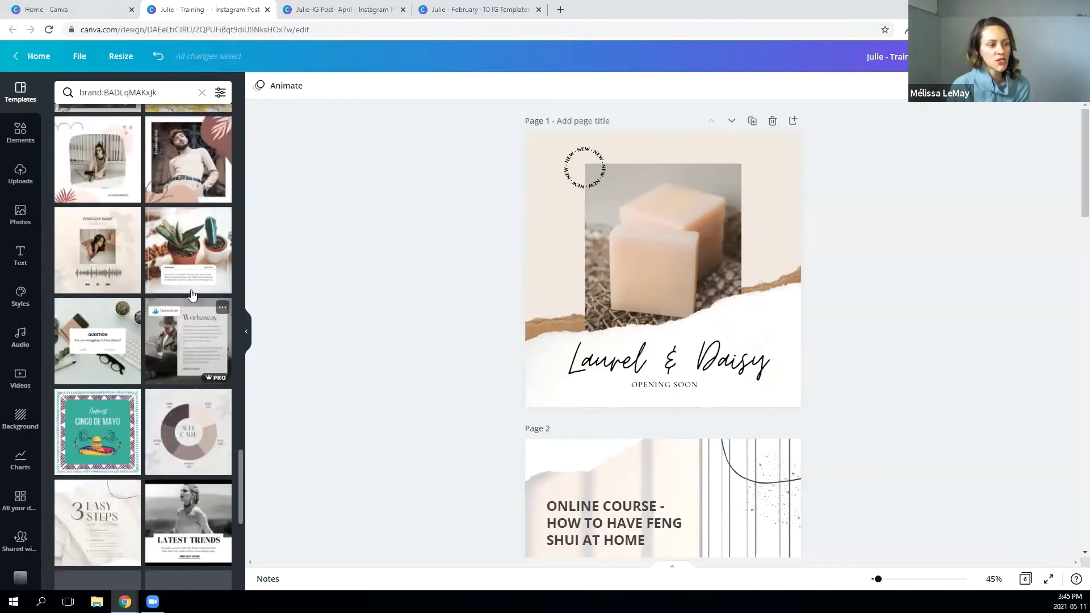
pyautogui.scroll(15, 201, 272)
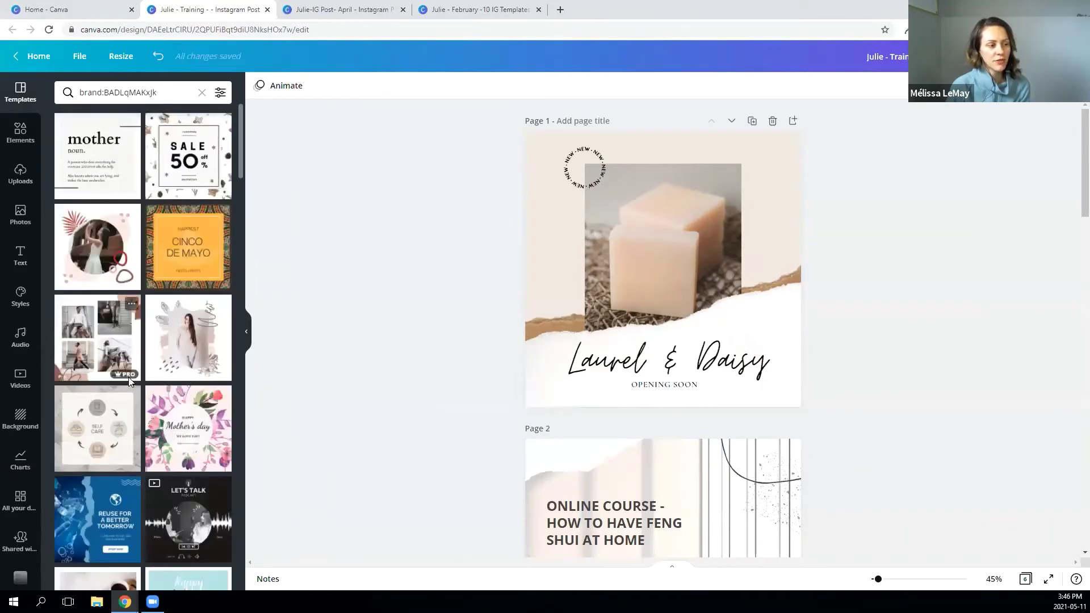
pyautogui.scroll(-4, 180, 306)
pyautogui.scroll(-5, 180, 301)
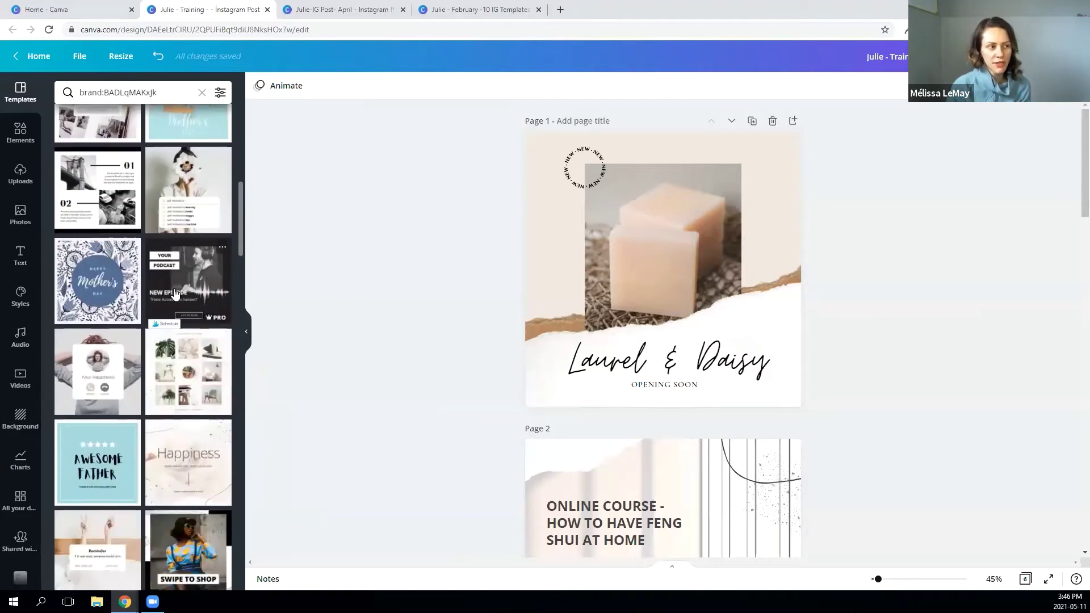
pyautogui.scroll(9, 169, 276)
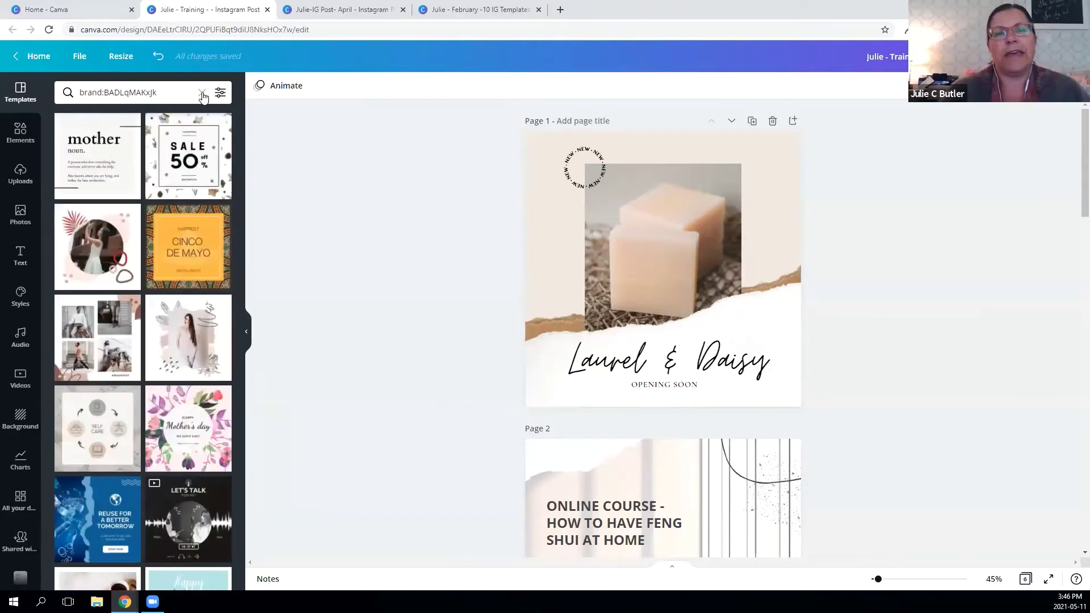
# Clear the designer filter, search the templates for "testimonial" and browse the matching designs.
pyautogui.click(202, 93)
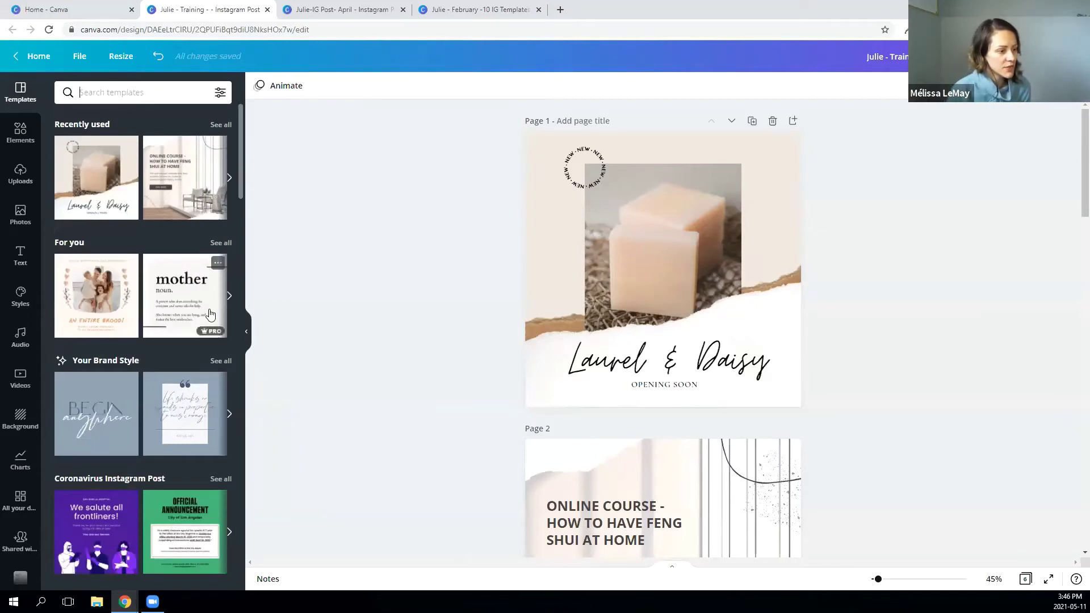
pyautogui.scroll(-3, 199, 321)
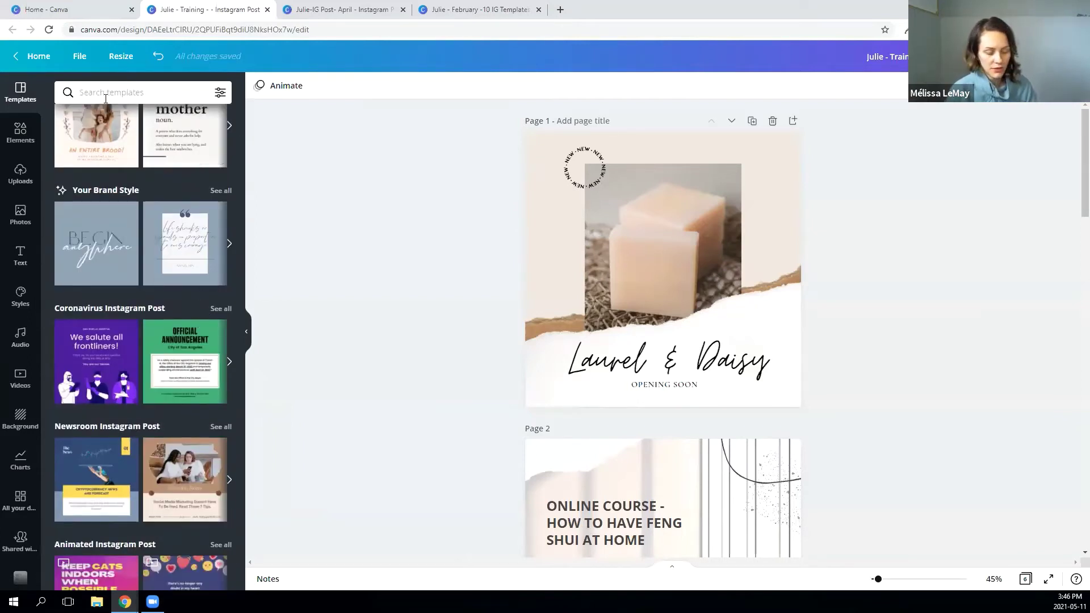
pyautogui.write('testimo')
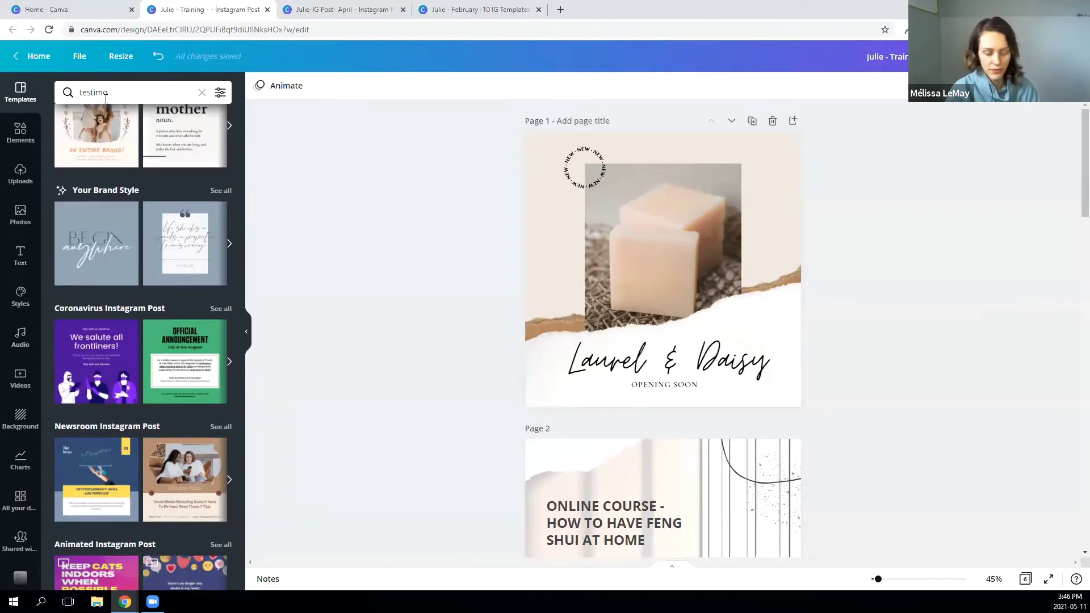
pyautogui.write('nial')
pyautogui.press('Return')
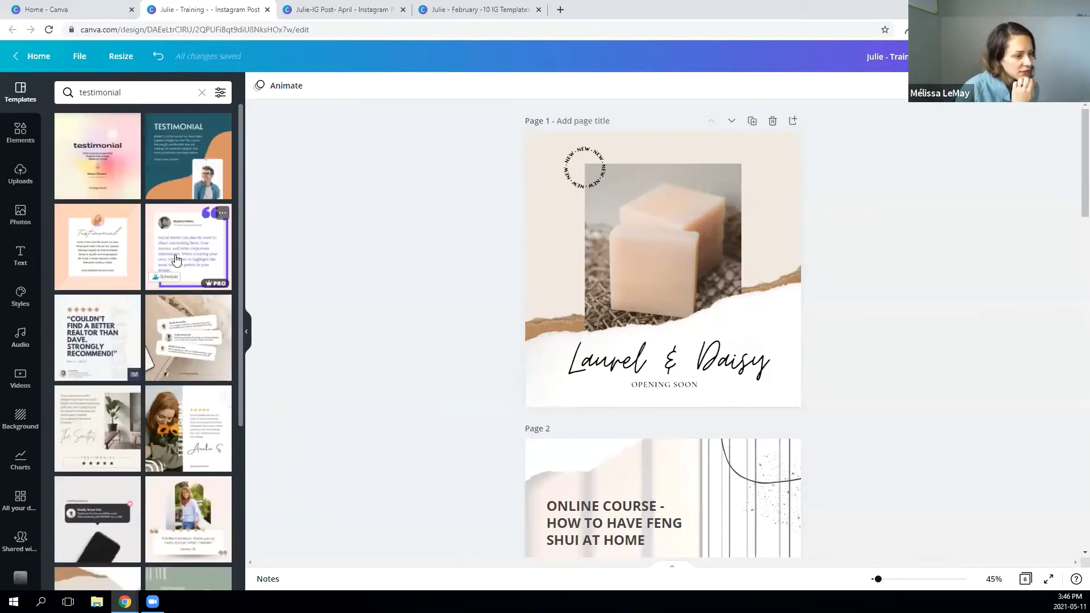
pyautogui.scroll(-3, 176, 260)
pyautogui.scroll(-4, 176, 259)
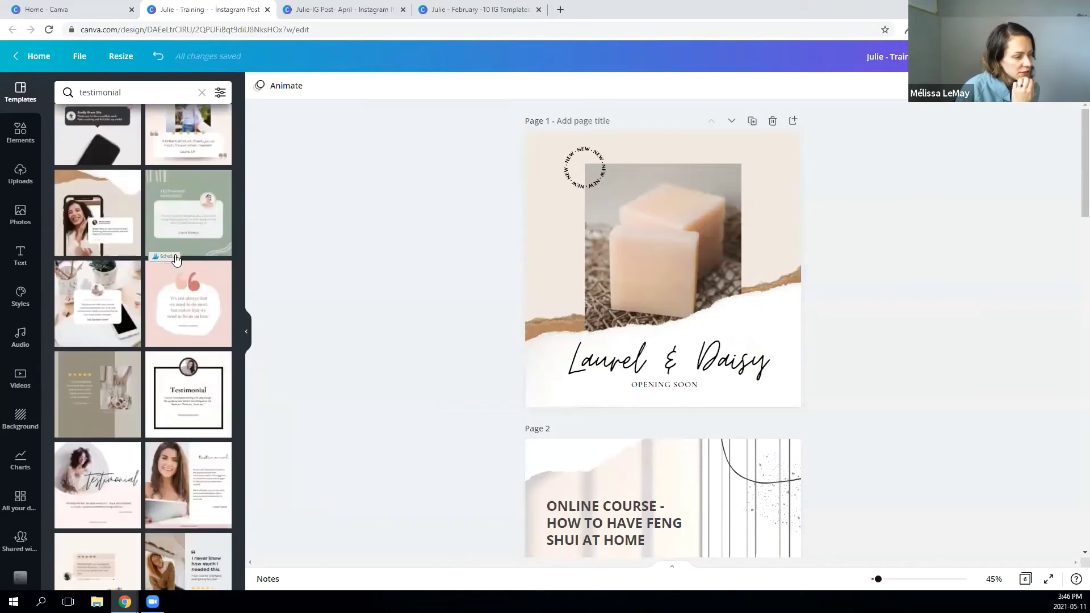
pyautogui.scroll(-3, 176, 259)
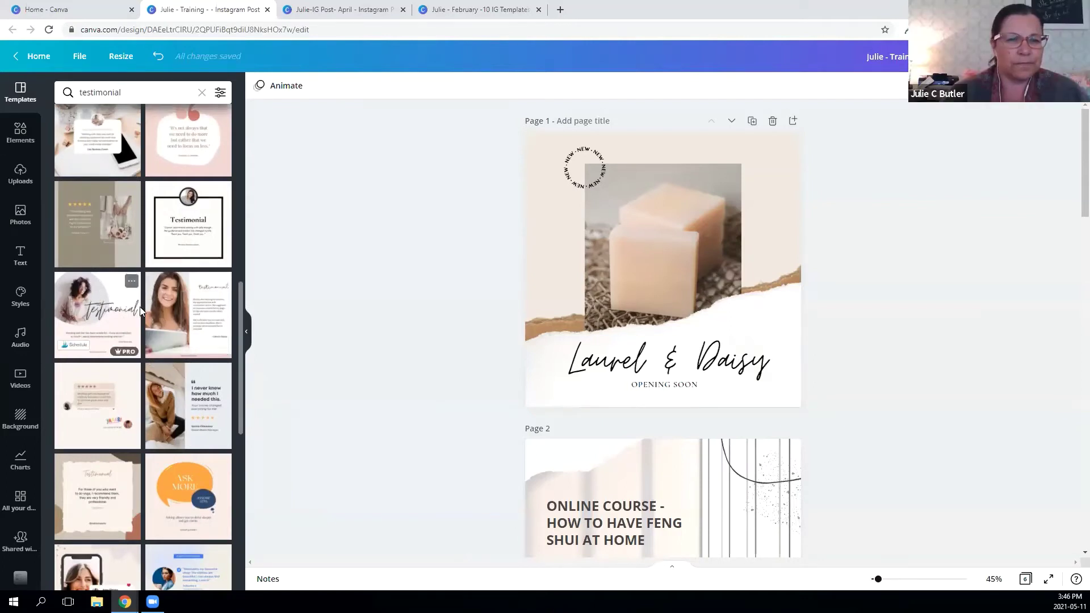
# View the details of the Pink Minimalist Testimonial Instagram template and browse the other templates by its designer.
pyautogui.click(131, 282)
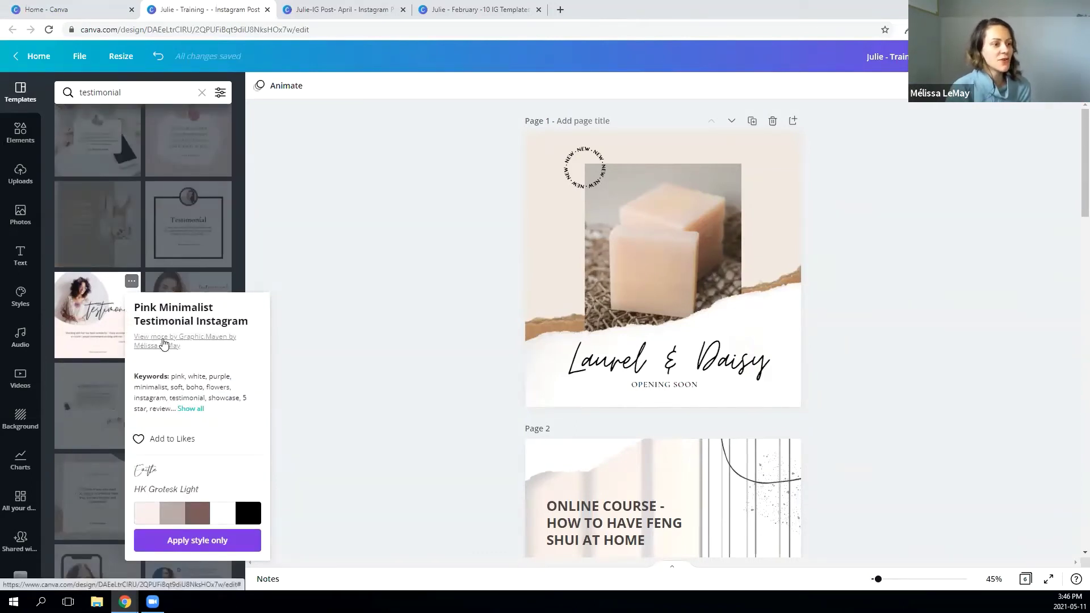
pyautogui.click(168, 343)
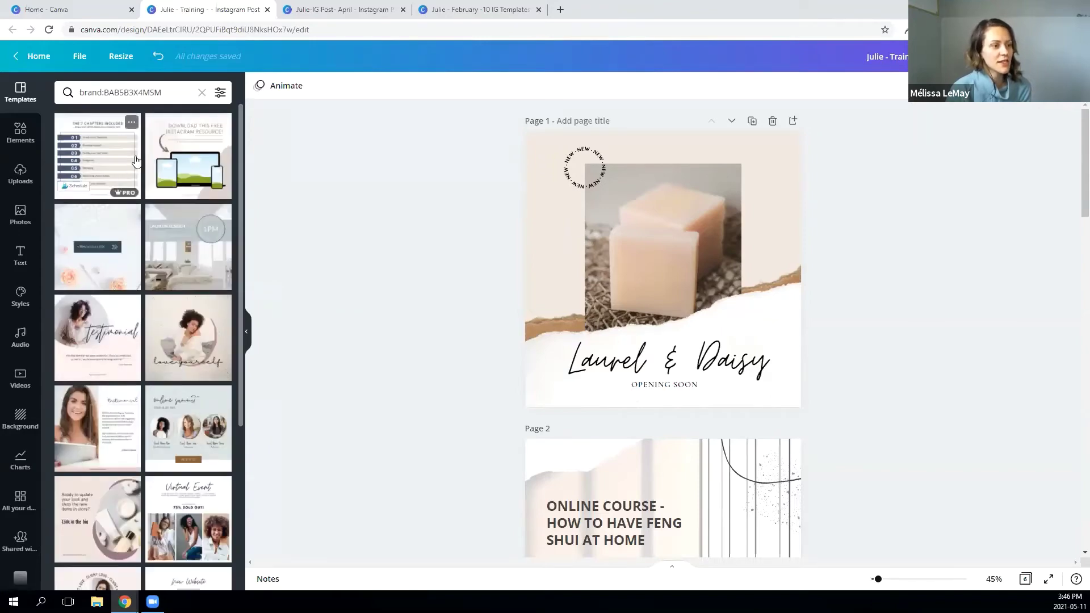
pyautogui.scroll(-10, 176, 199)
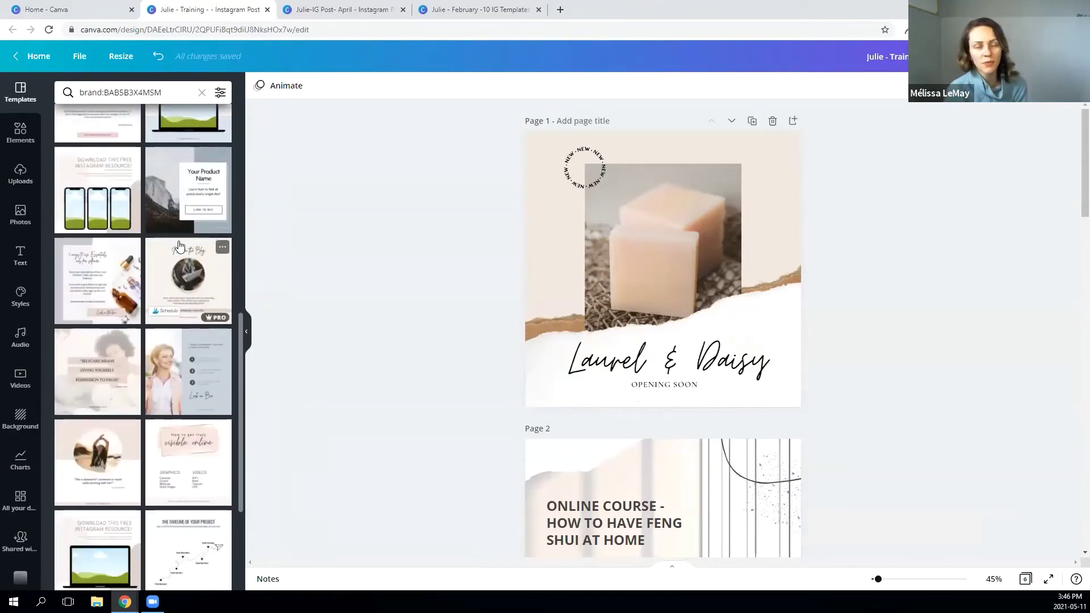
pyautogui.scroll(-5, 150, 488)
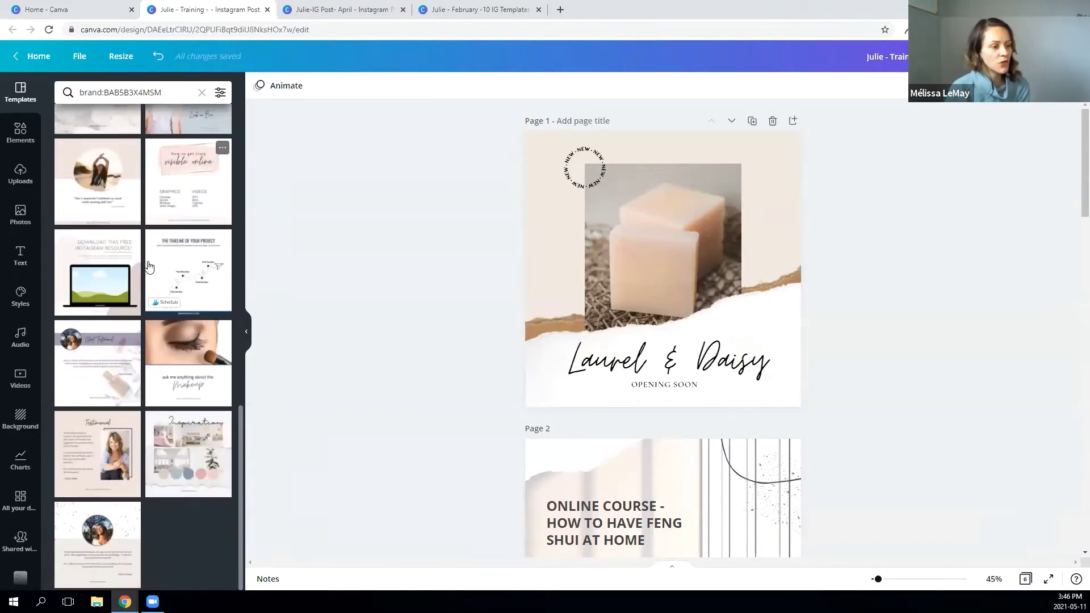
pyautogui.scroll(7, 165, 329)
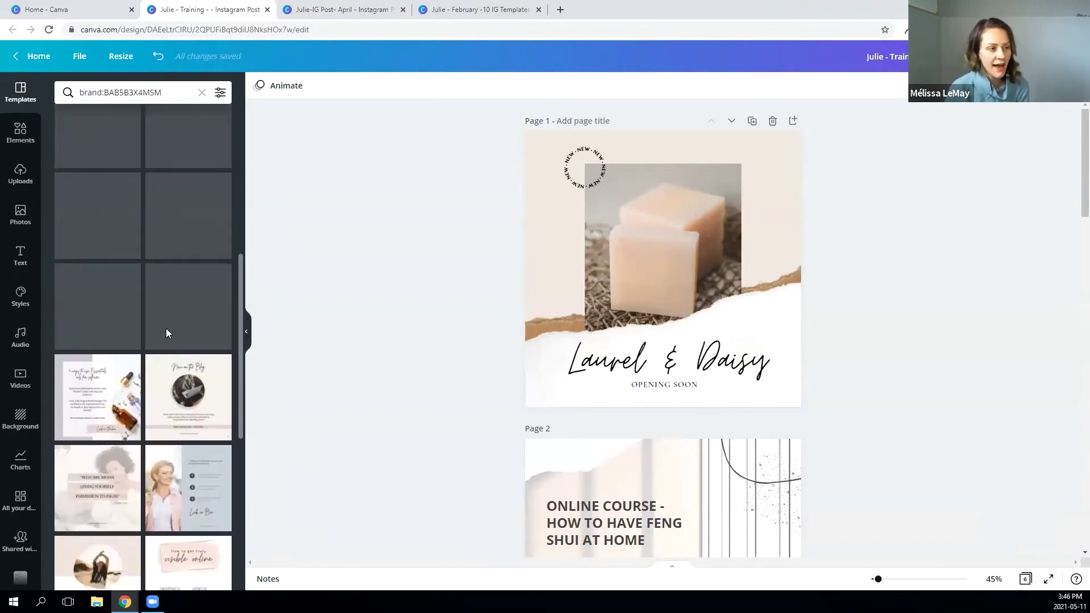
pyautogui.scroll(5, 165, 276)
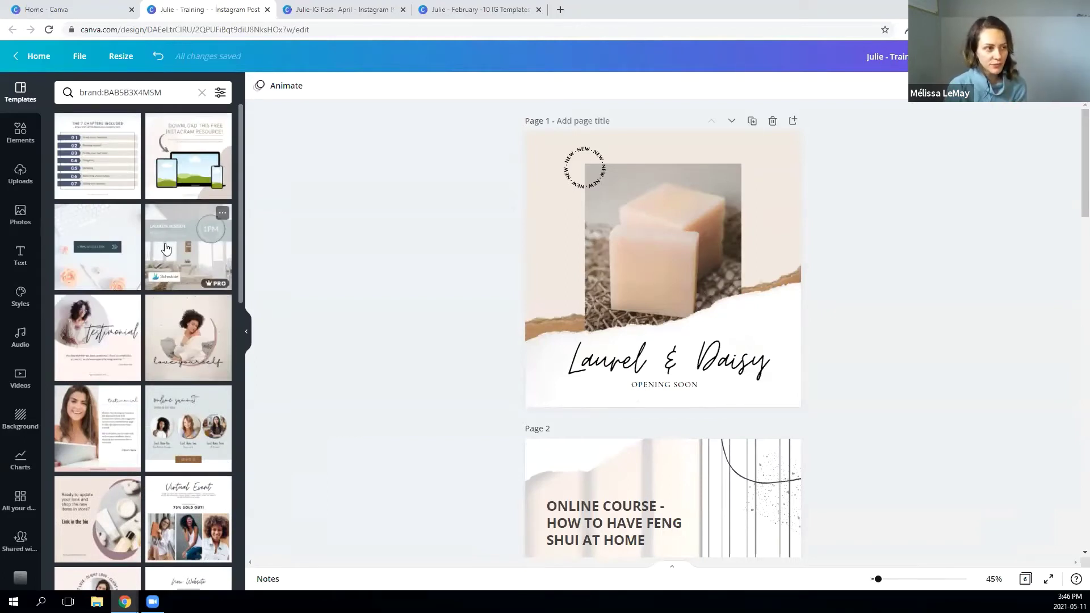
# Switch to the Canva home page, open the account's public profile and highlight the profile's web address.
pyautogui.click(50, 10)
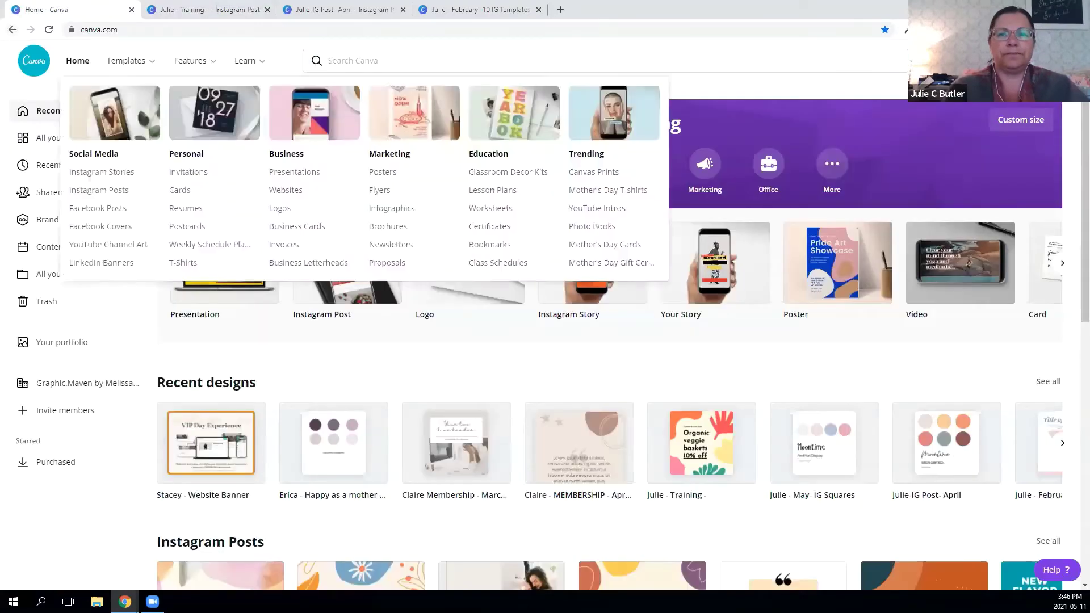
pyautogui.click(1061, 61)
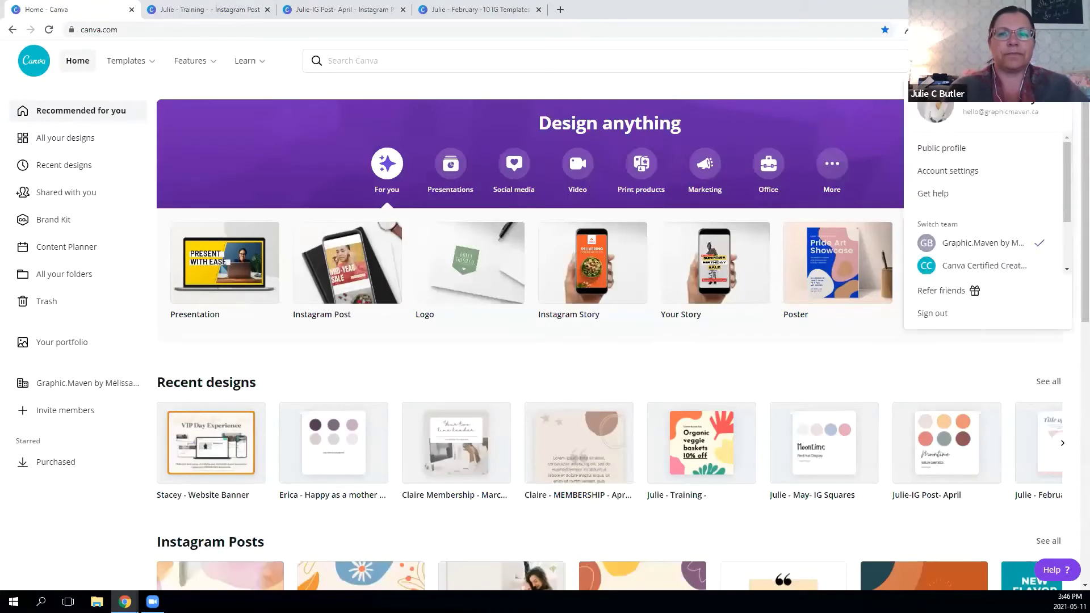
pyautogui.click(947, 149)
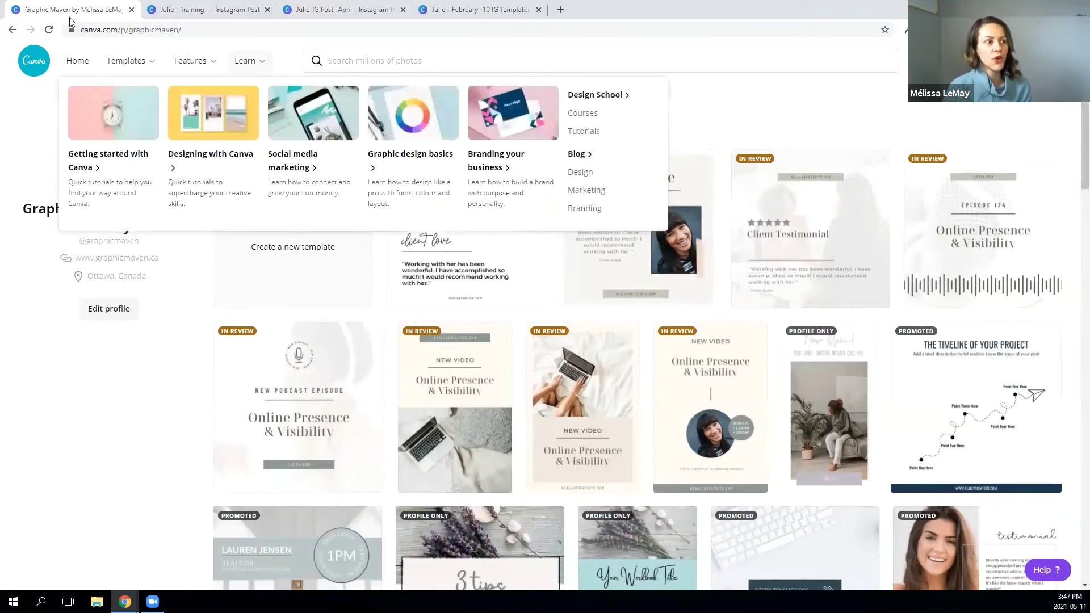
pyautogui.click(120, 29)
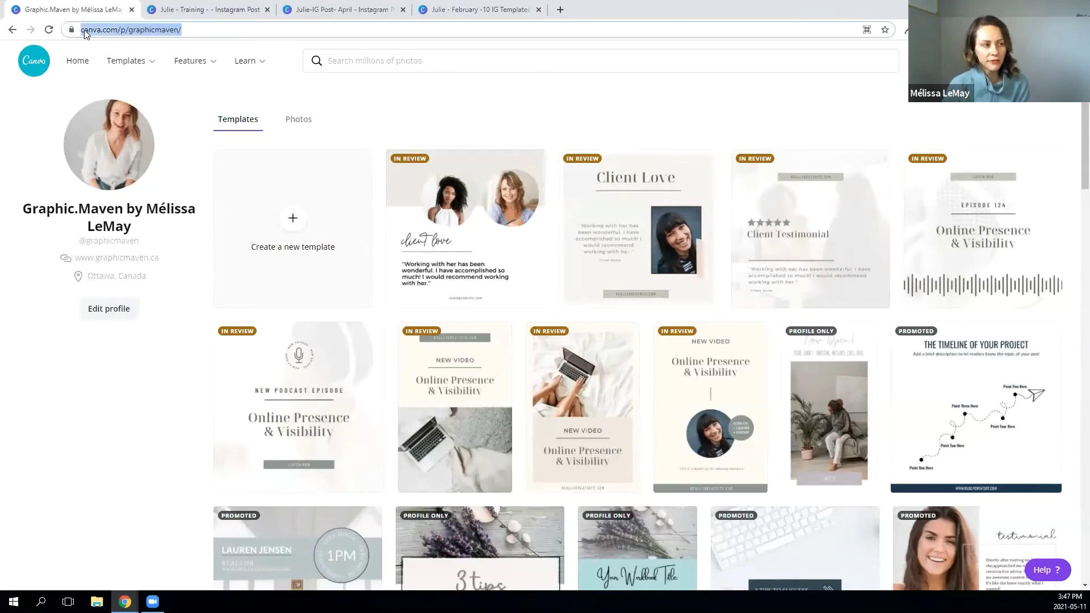
pyautogui.click(827, 118)
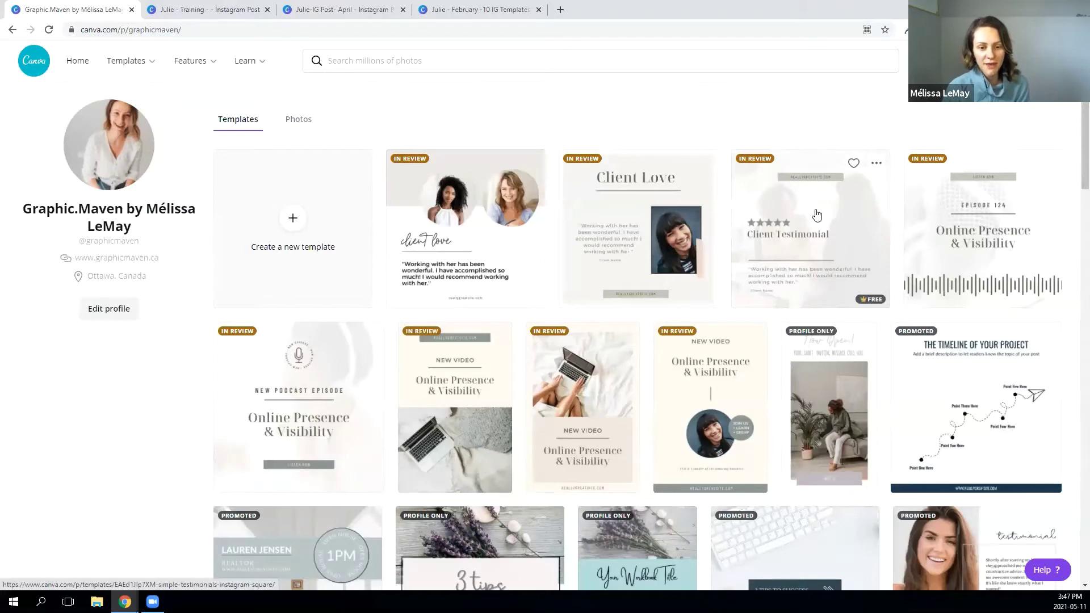
# Look through the templates published on the public profile and highlight the page address again.
pyautogui.scroll(-2, 816, 215)
pyautogui.scroll(2, 555, 165)
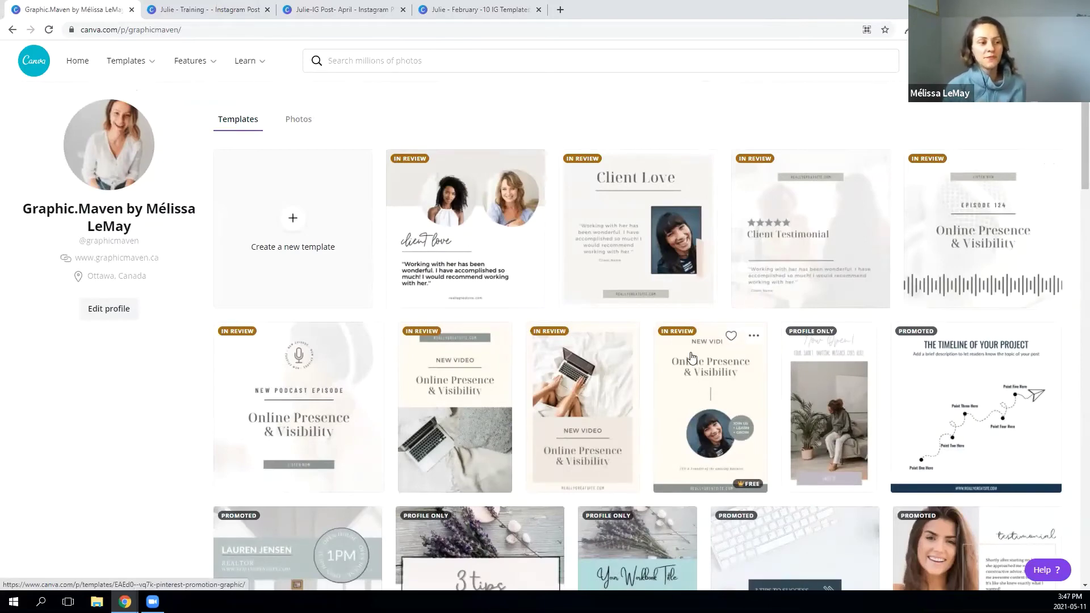
pyautogui.scroll(-1, 691, 358)
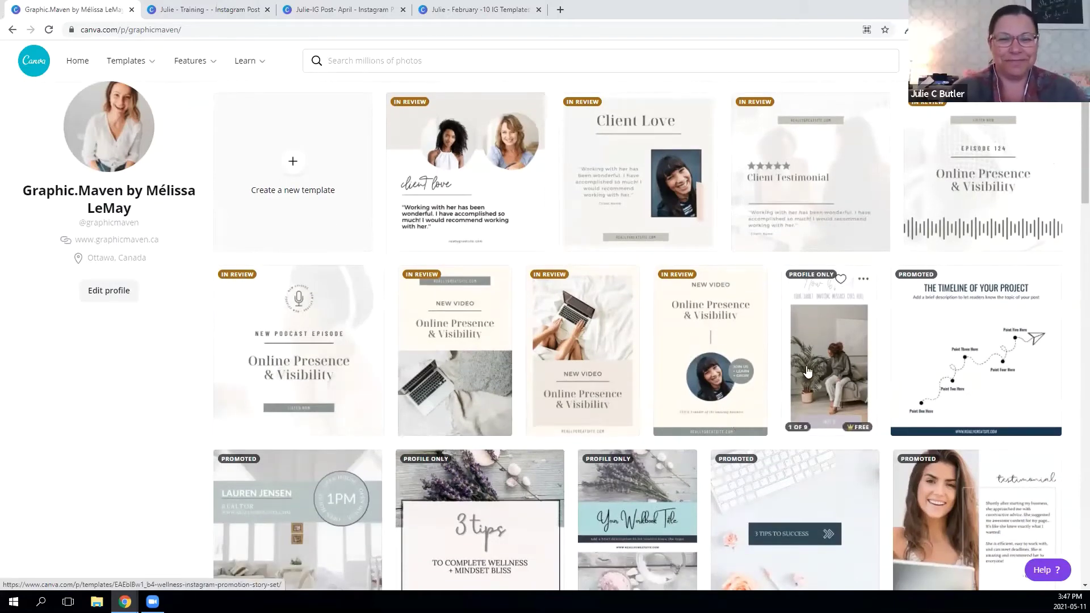
pyautogui.scroll(-2, 812, 360)
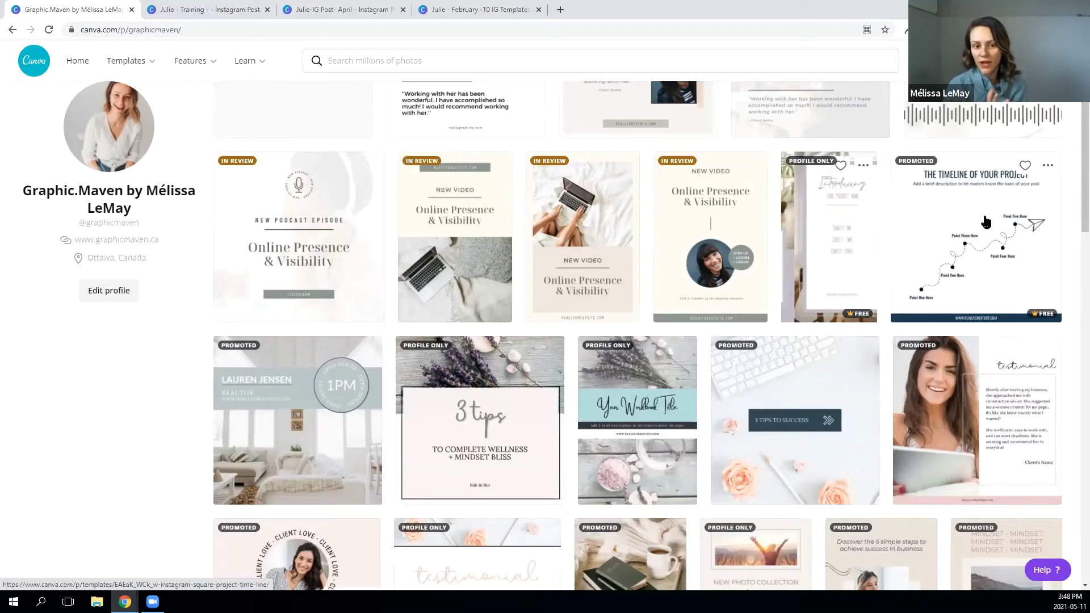
pyautogui.moveTo(800, 166)
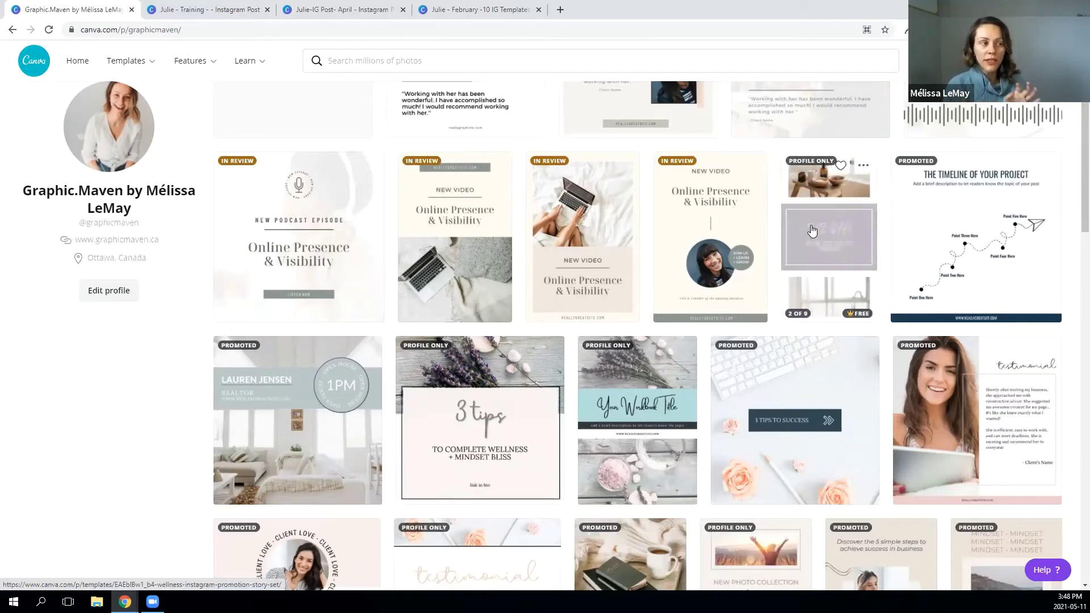
pyautogui.click(85, 33)
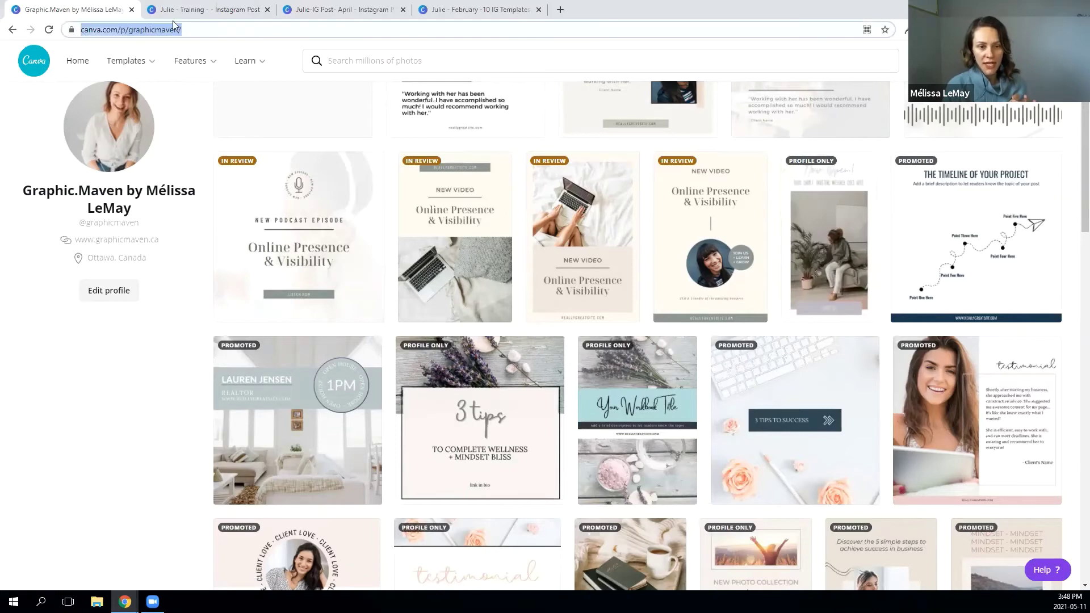
# Open the Wellness Instagram Promotion Story Set template, preview each of its story pages and close the preview.
pyautogui.click(826, 236)
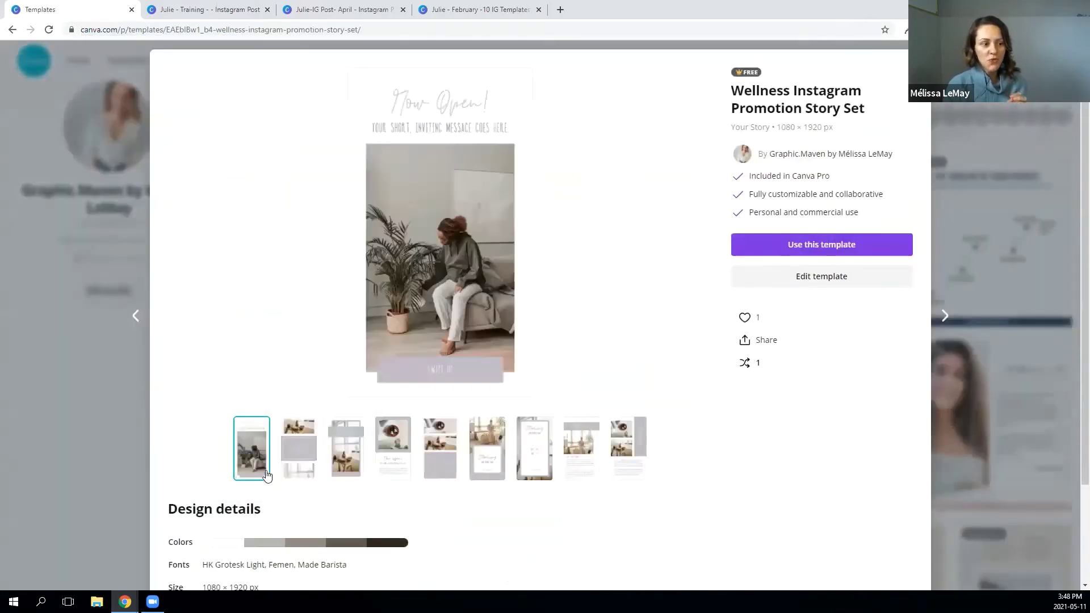
pyautogui.click(304, 454)
pyautogui.click(352, 449)
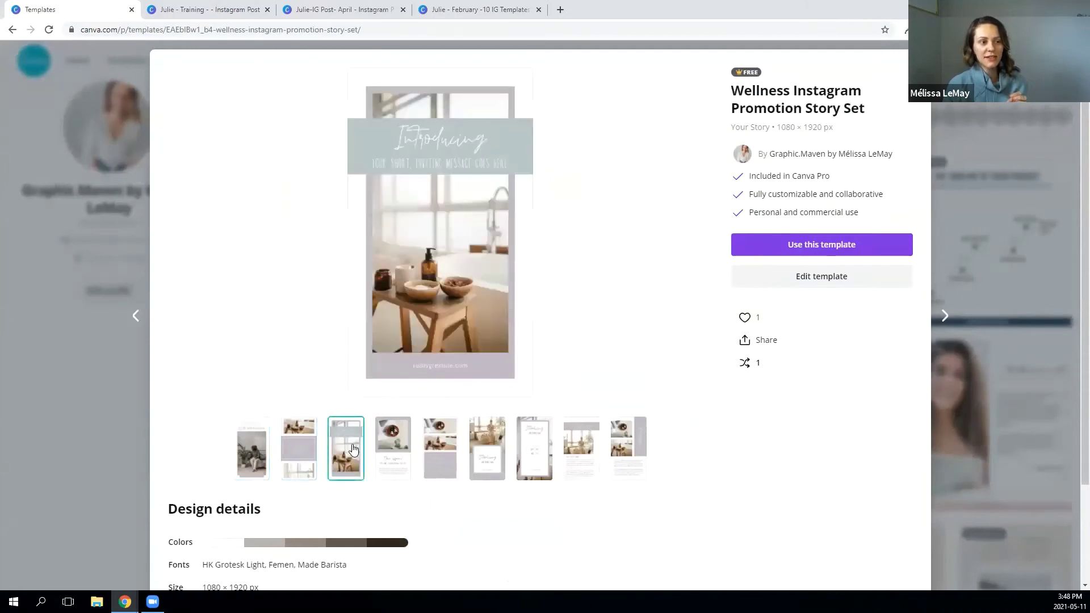
pyautogui.click(397, 449)
pyautogui.click(441, 461)
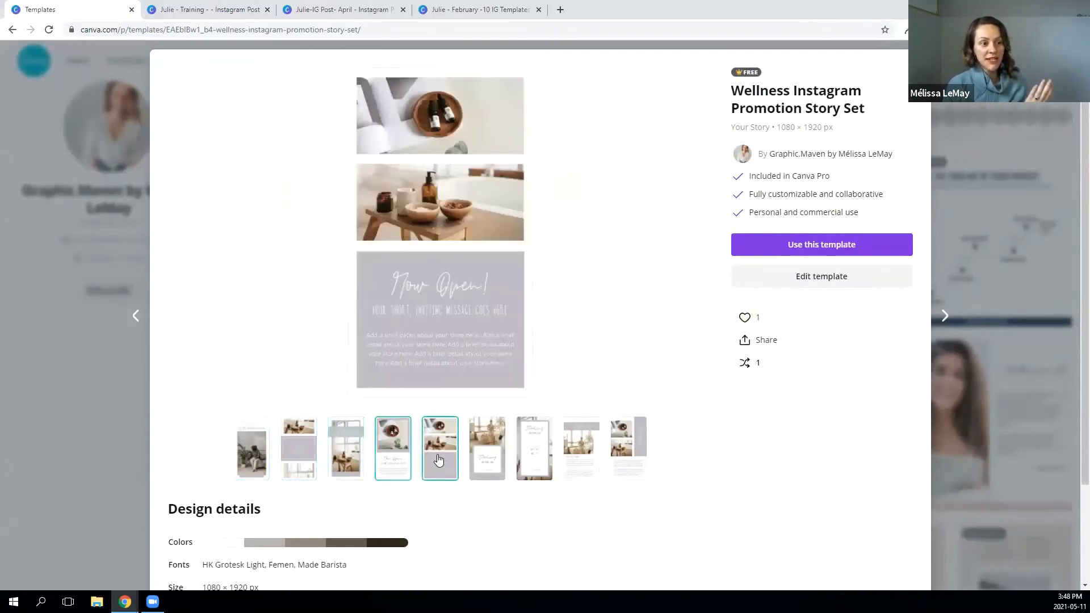
pyautogui.click(483, 463)
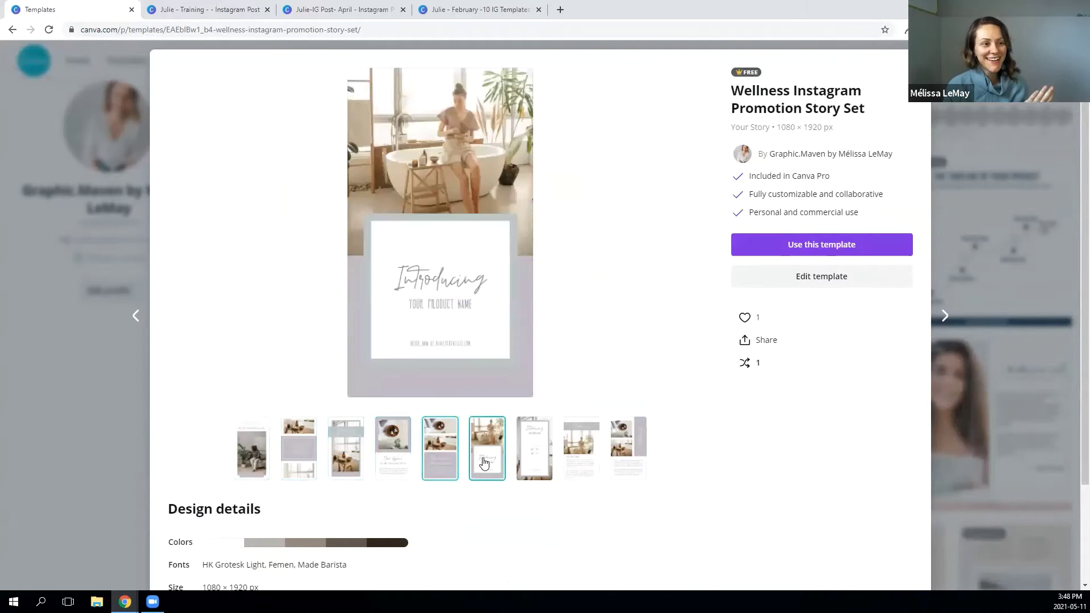
pyautogui.click(537, 466)
pyautogui.click(576, 460)
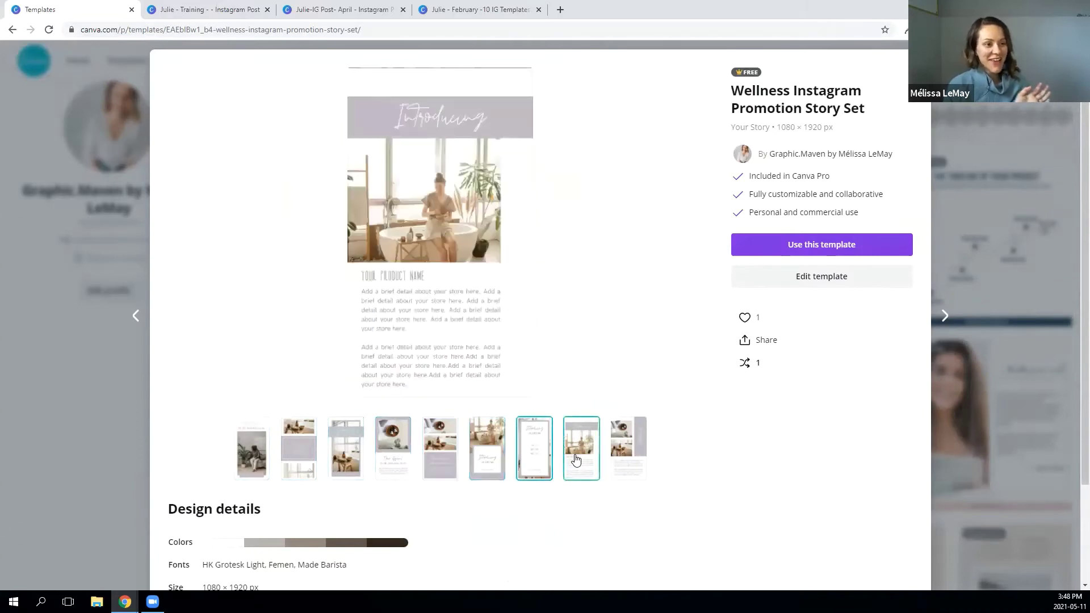
pyautogui.click(639, 459)
pyautogui.click(260, 465)
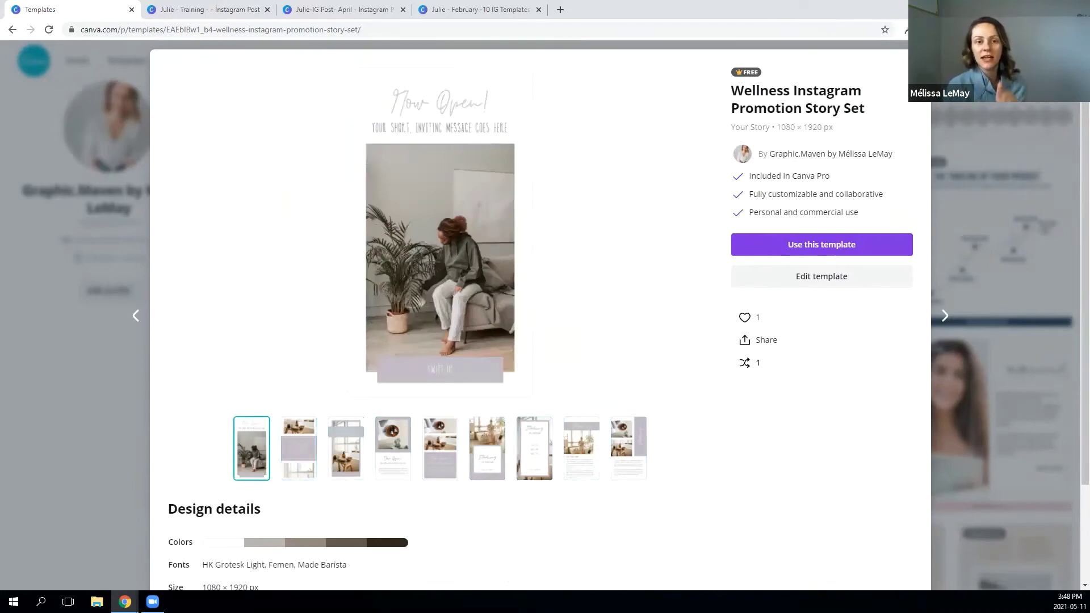
pyautogui.click(916, 65)
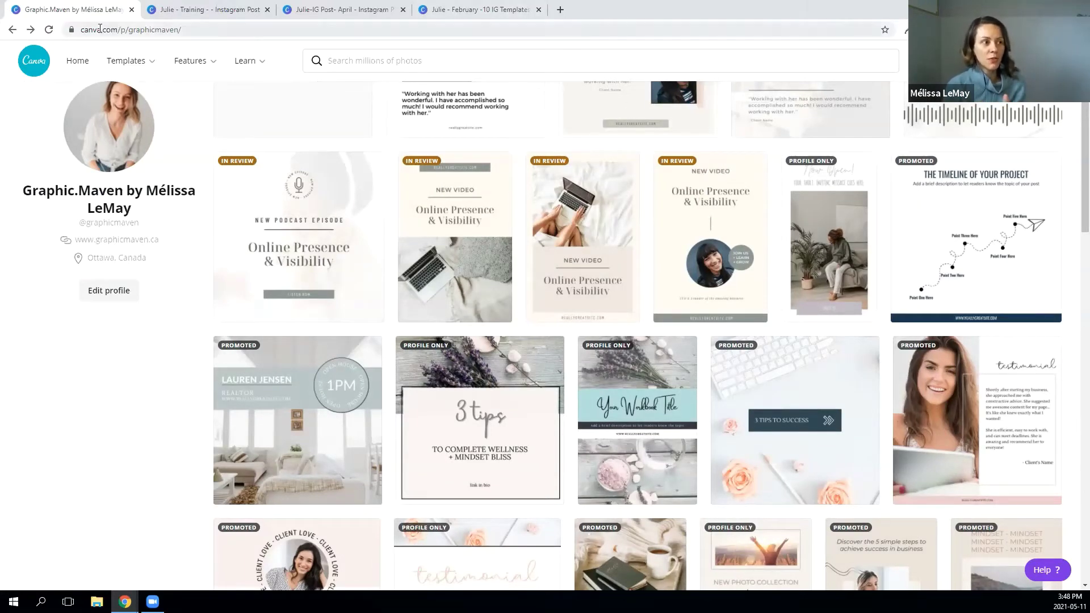
# Select the full web address of the public profile and look over the promoted and profile-only templates.
pyautogui.click(99, 29)
pyautogui.tripleClick(245, 29)
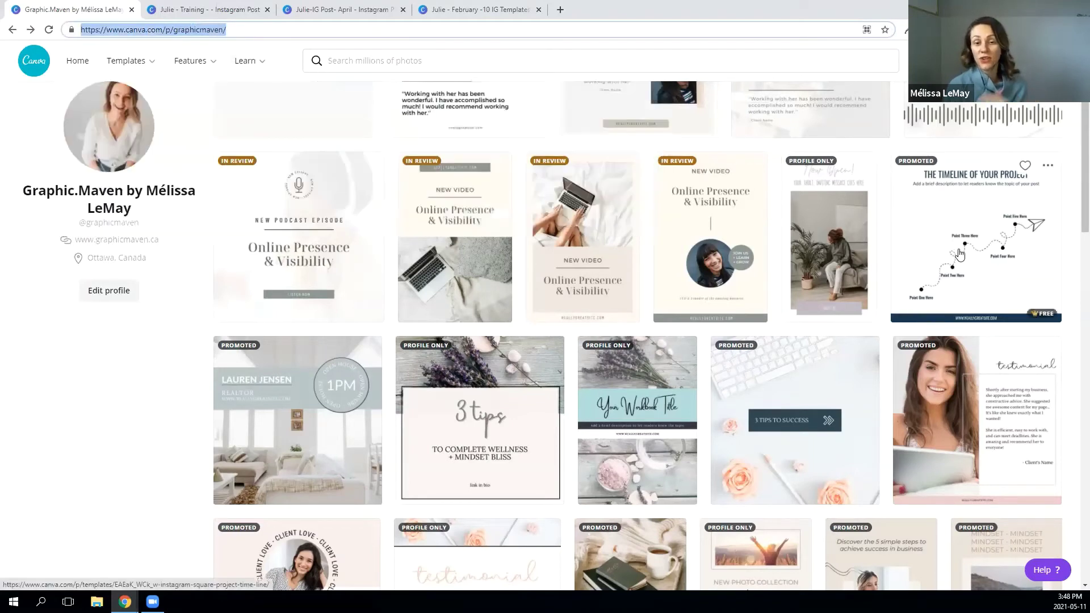
pyautogui.scroll(-4, 961, 318)
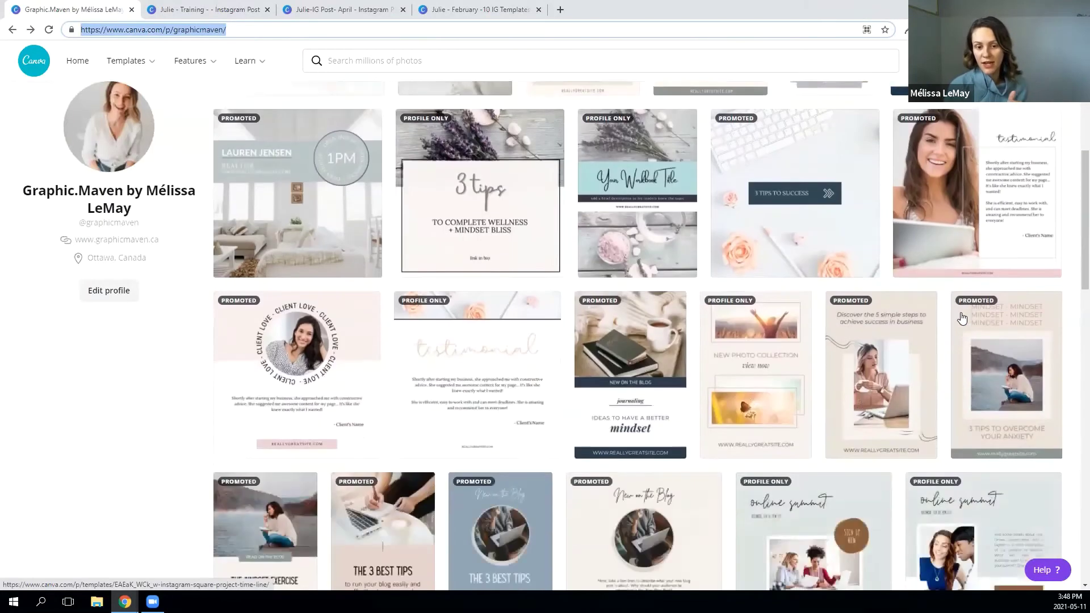
pyautogui.scroll(7, 961, 317)
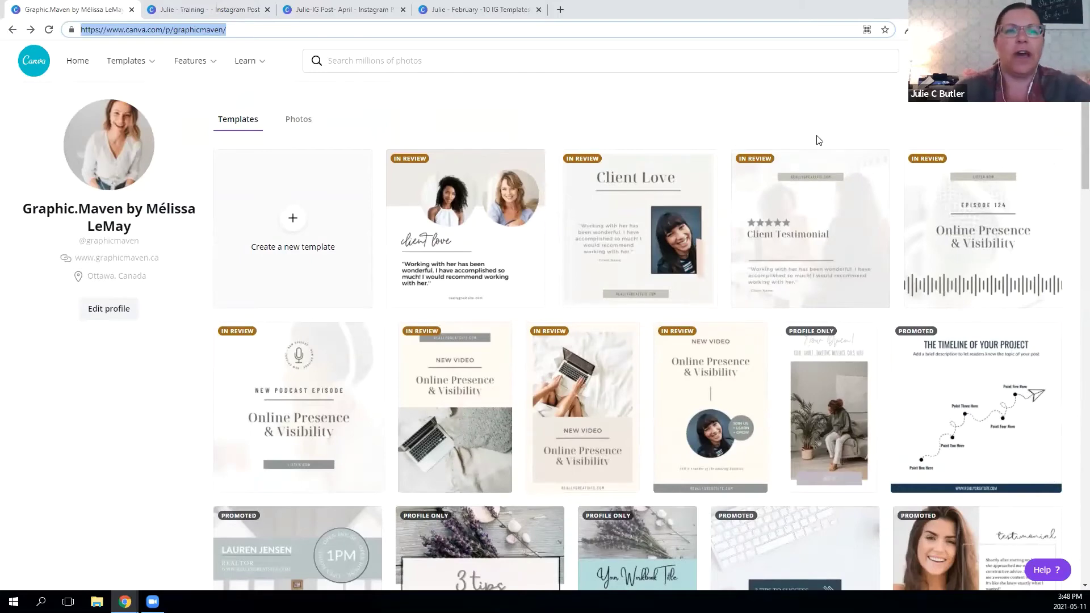
# Return to the training Instagram Post design, collapse the template list and review the first pages.
pyautogui.click(196, 13)
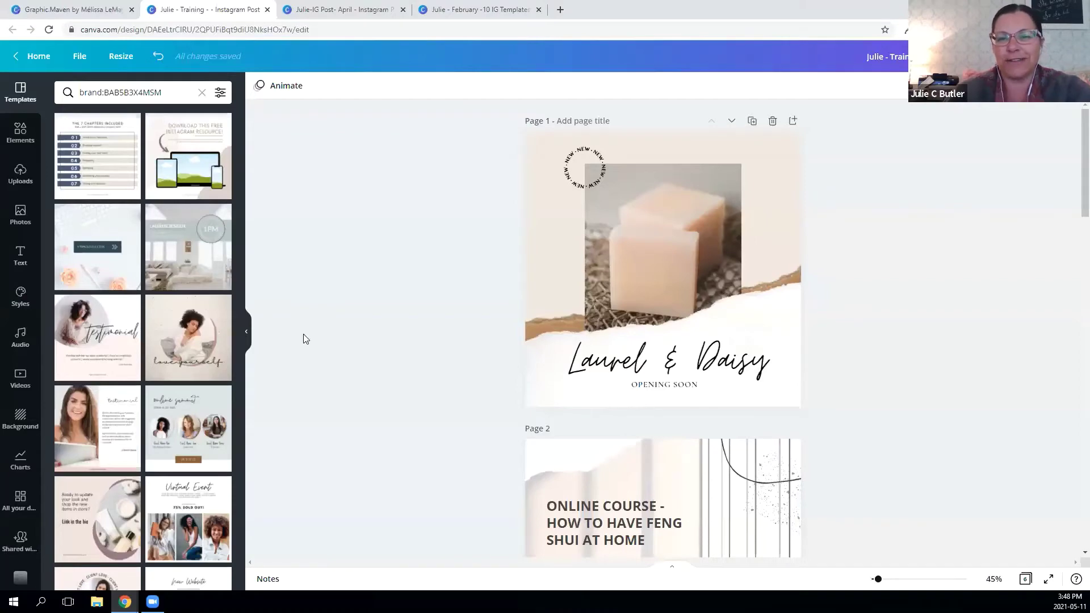
pyautogui.click(245, 332)
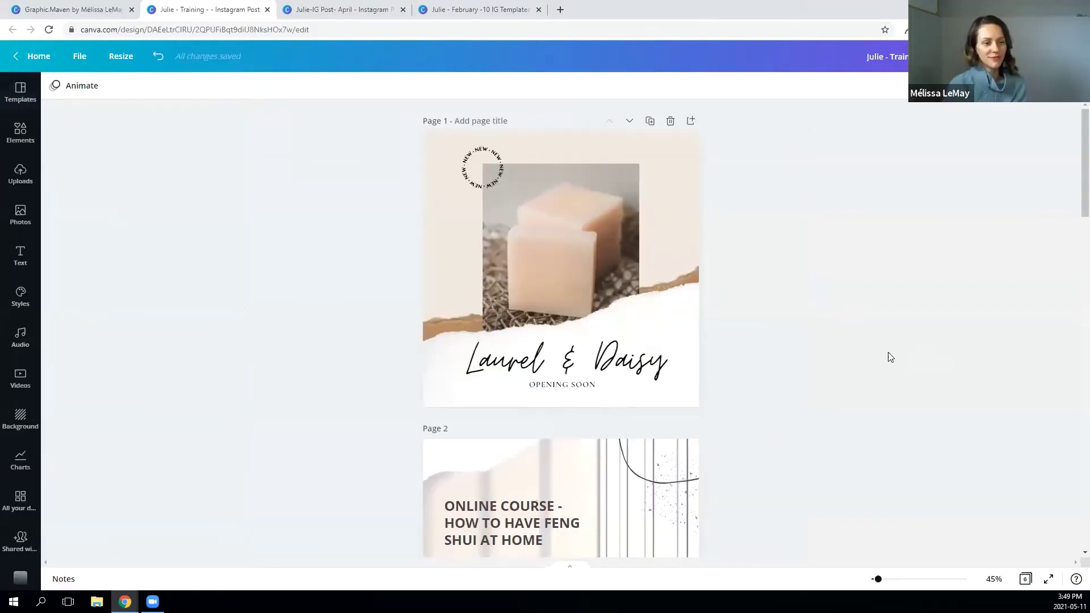
pyautogui.scroll(-4, 889, 352)
pyautogui.scroll(2, 889, 352)
pyautogui.scroll(2, 746, 158)
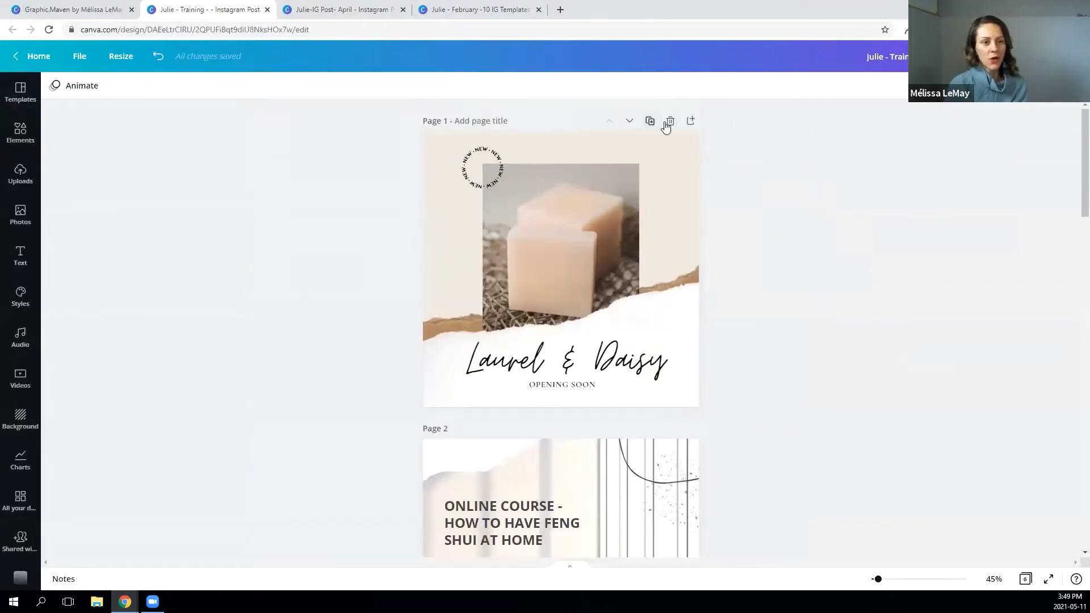
# Delete the Laurel & Daisy page and set the leather notebook photo as the background of the Feng Shui online course page.
pyautogui.click(670, 121)
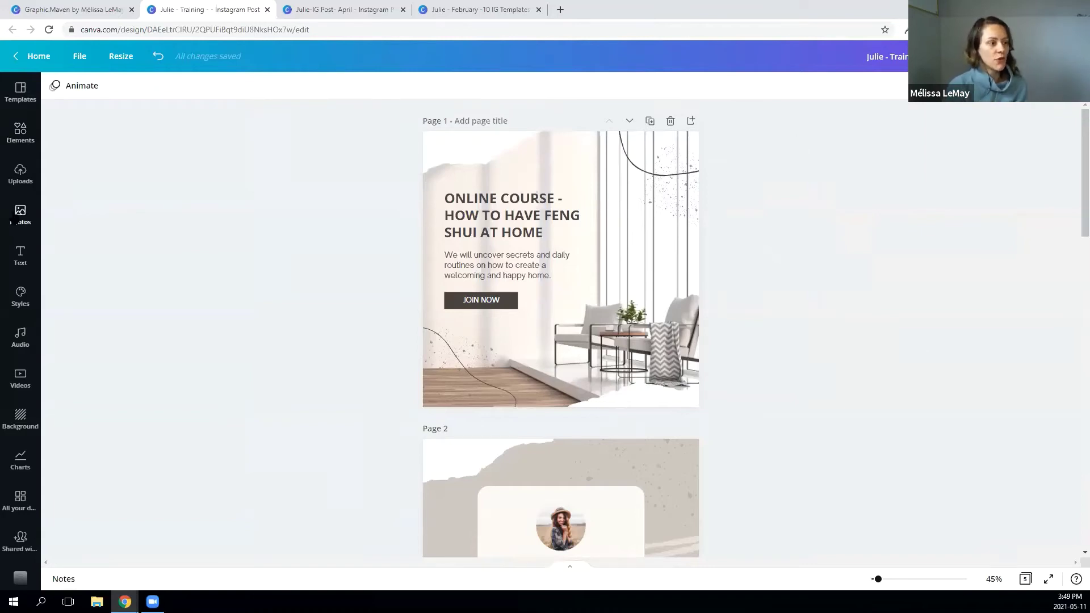
pyautogui.click(19, 217)
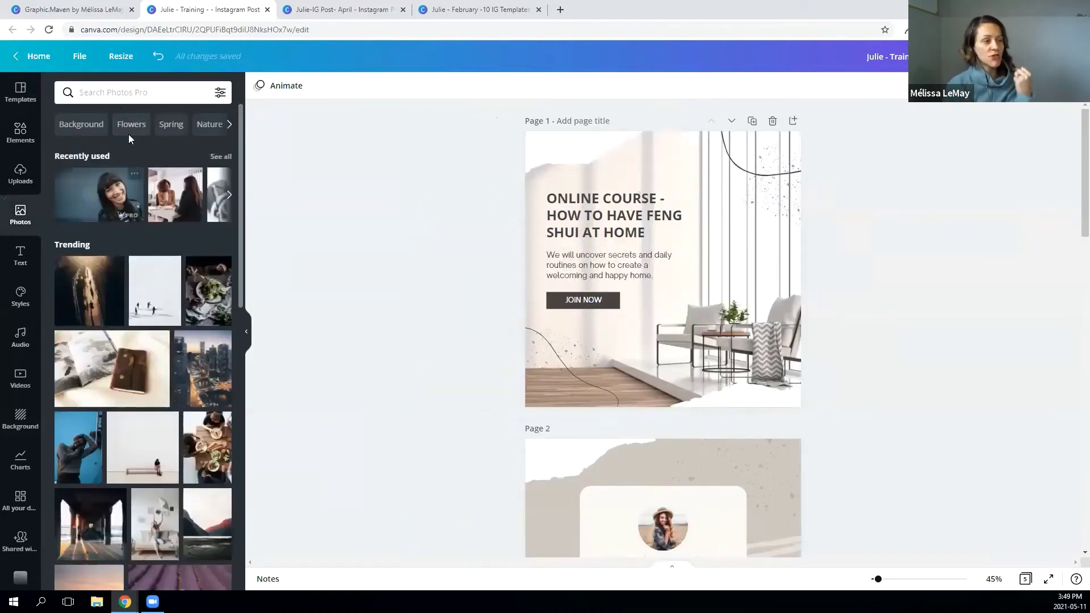
pyautogui.click(116, 91)
pyautogui.click(385, 235)
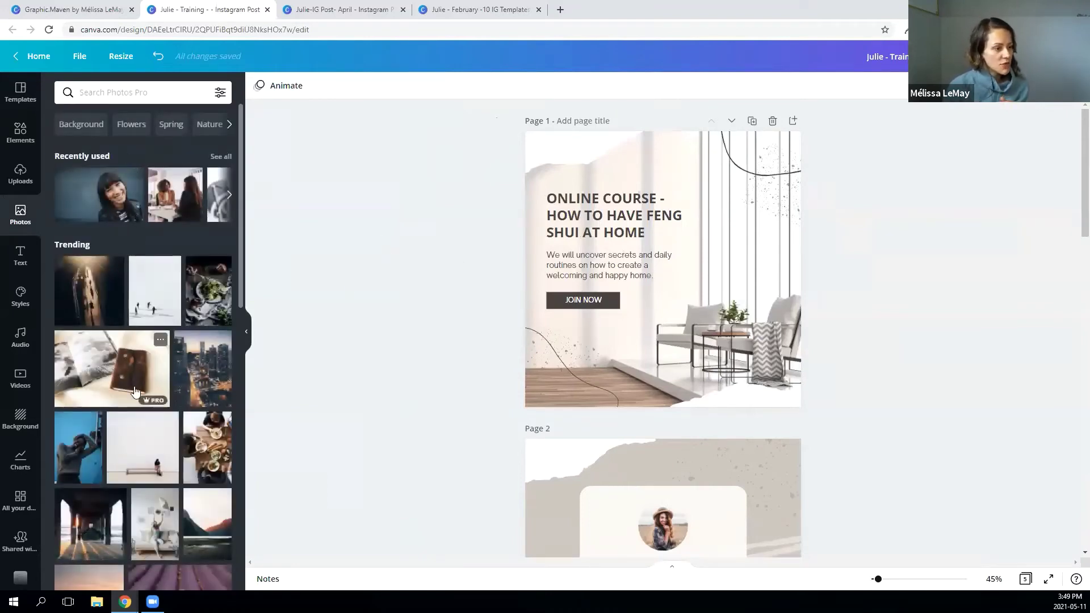
pyautogui.moveTo(103, 370); pyautogui.dragTo(660, 155)
# Set the Giveaway page's background to the overhead food table photo, and replace it with the red kitchen photo.
pyautogui.scroll(-5, 624, 255)
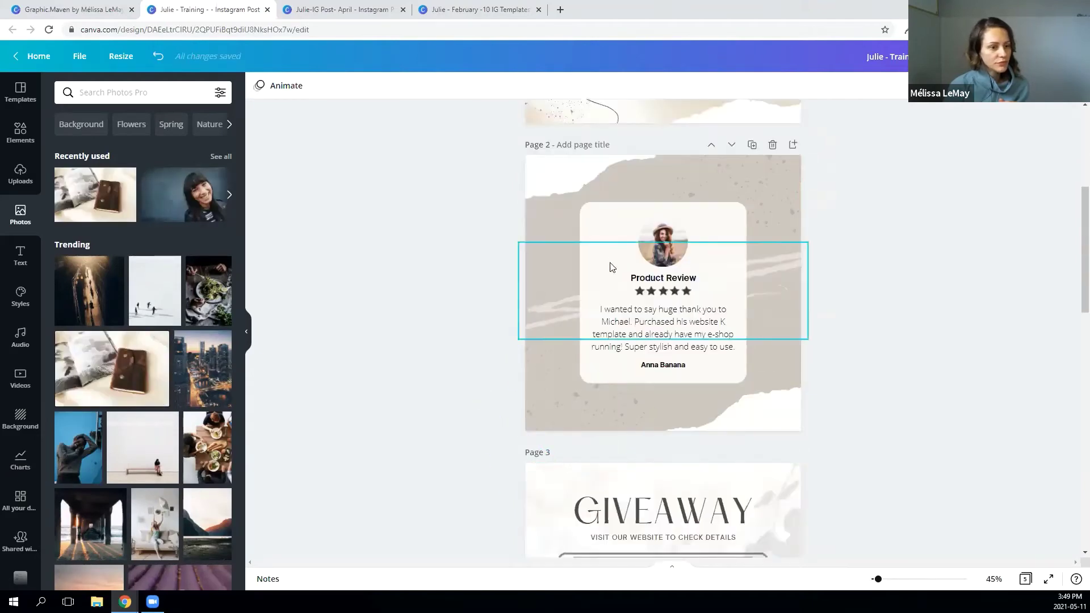
pyautogui.scroll(-5, 687, 482)
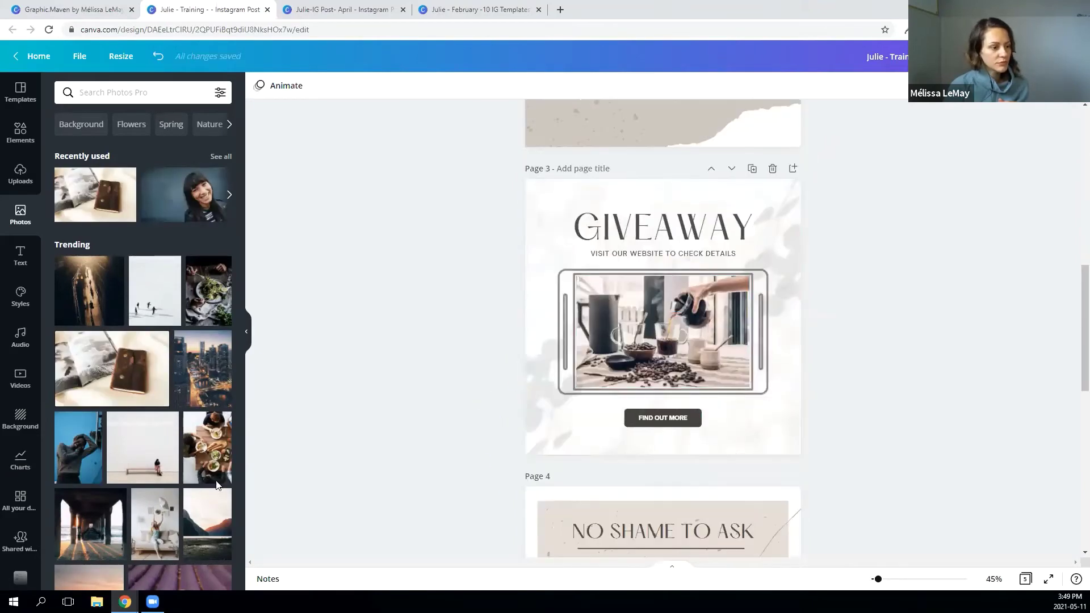
pyautogui.moveTo(207, 448); pyautogui.dragTo(653, 318)
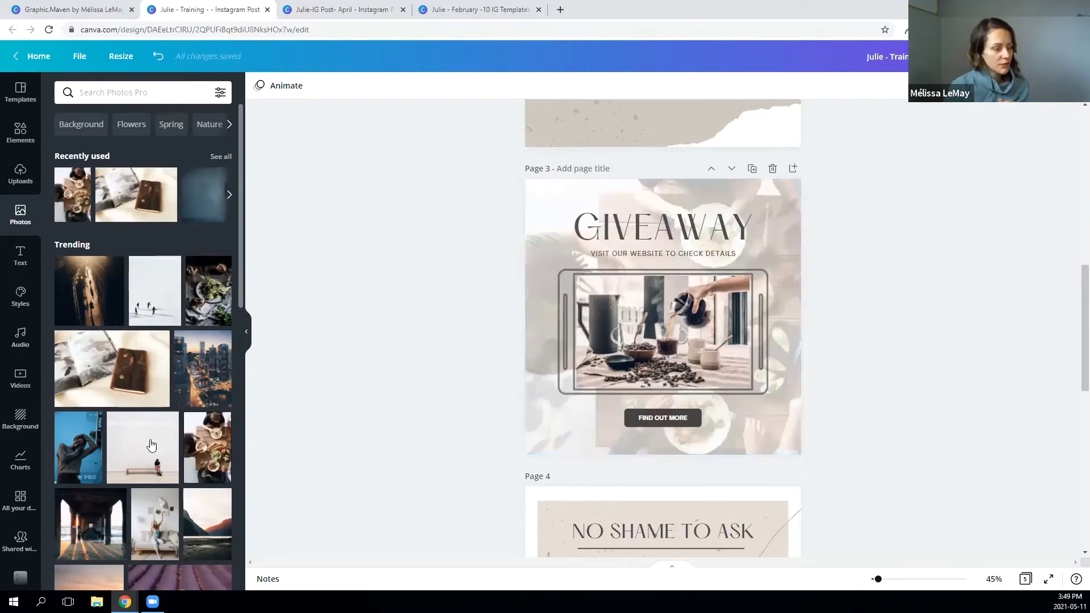
pyautogui.scroll(-5, 195, 422)
pyautogui.moveTo(152, 295); pyautogui.dragTo(409, 419)
pyautogui.scroll(-6, 680, 440)
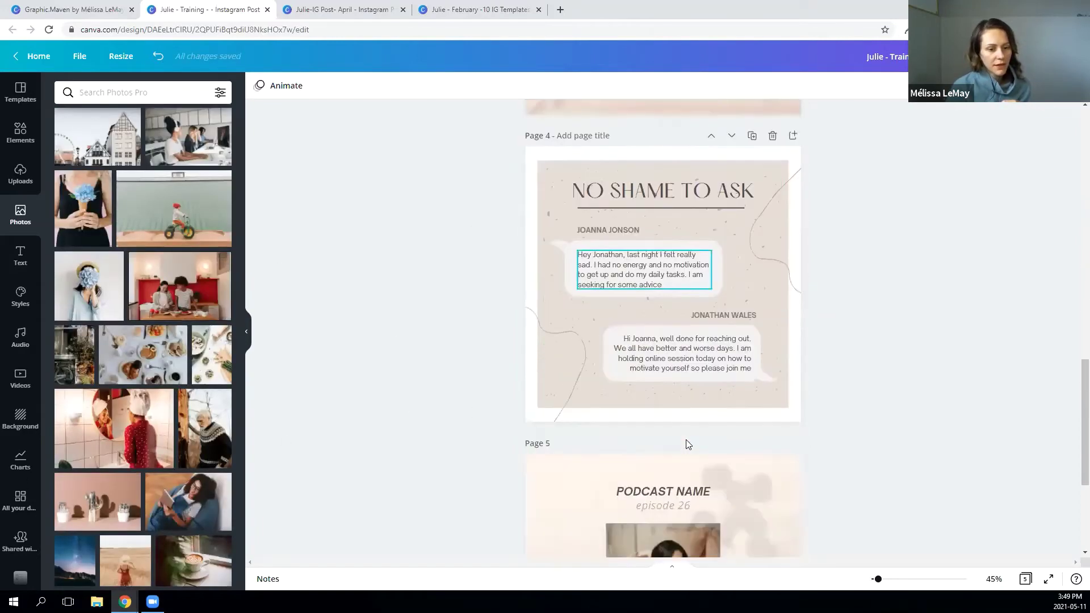
pyautogui.scroll(-4, 685, 443)
# Move the Giveaway page ahead of the Product Review page in the page overview and return to the scrolling page view.
pyautogui.scroll(11, 792, 443)
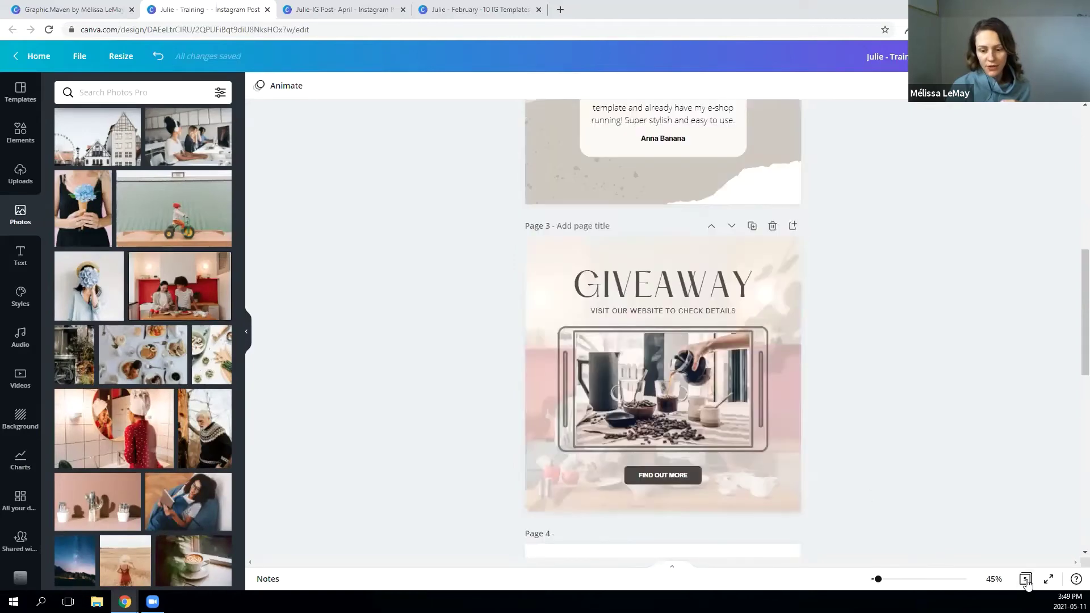
pyautogui.click(1025, 579)
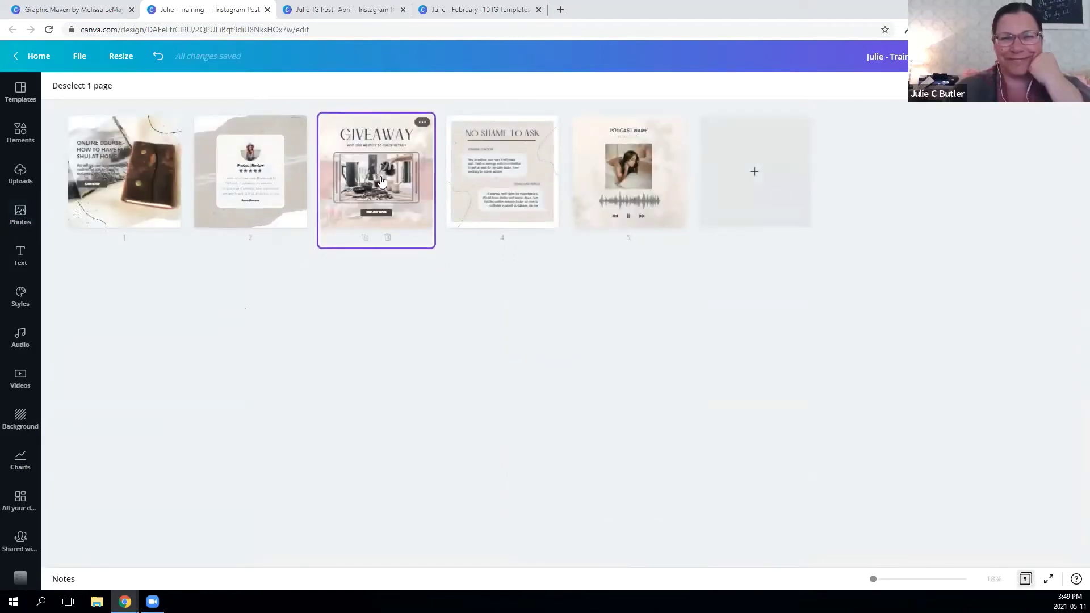
pyautogui.moveTo(324, 169); pyautogui.dragTo(222, 170)
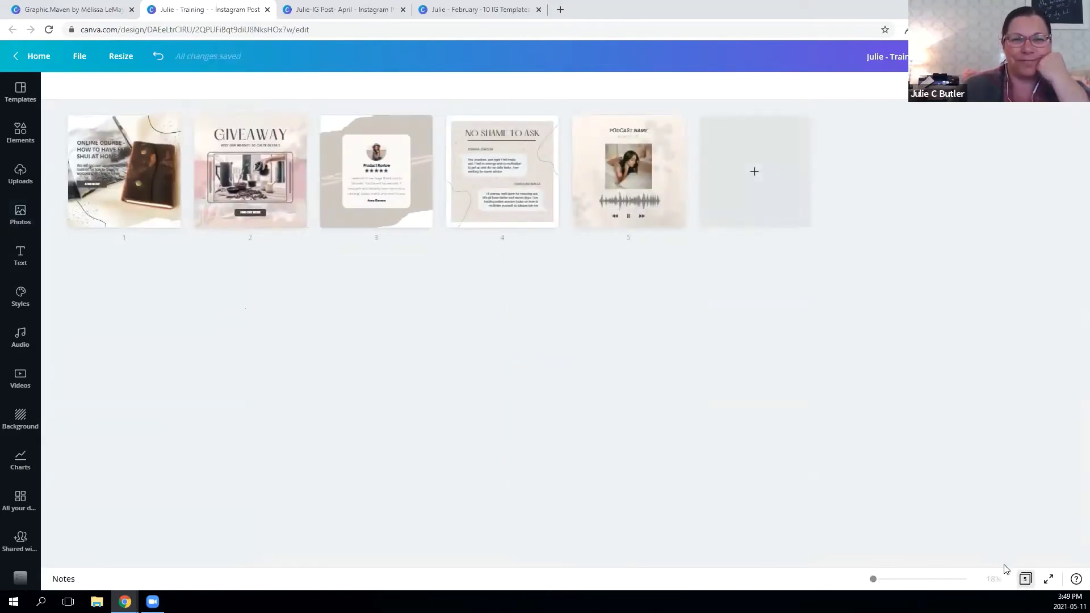
pyautogui.click(1025, 579)
pyautogui.scroll(5, 924, 409)
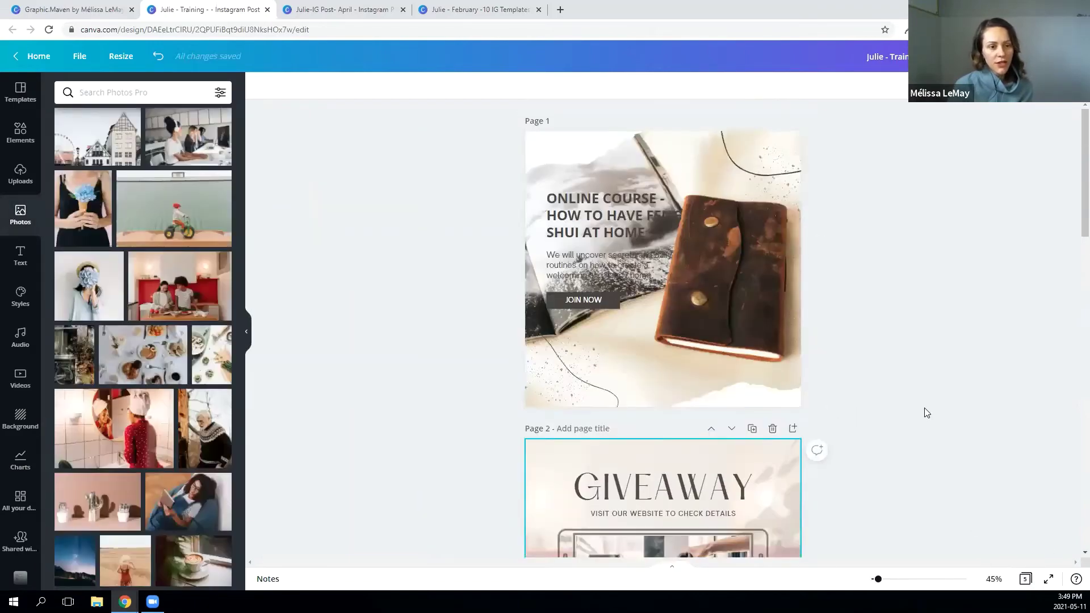
pyautogui.scroll(-4, 909, 286)
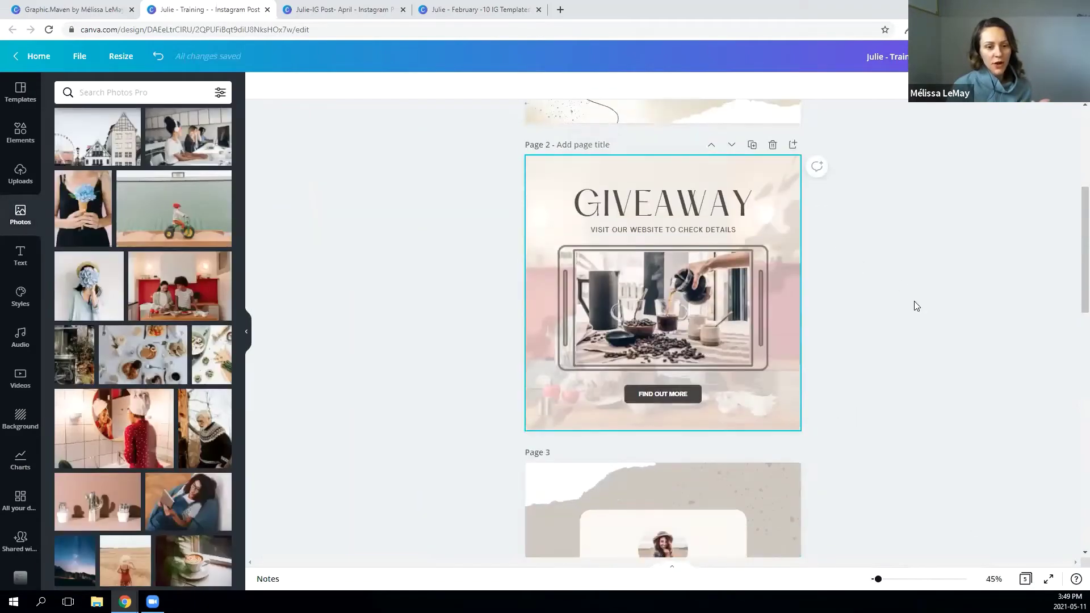
pyautogui.scroll(3, 915, 309)
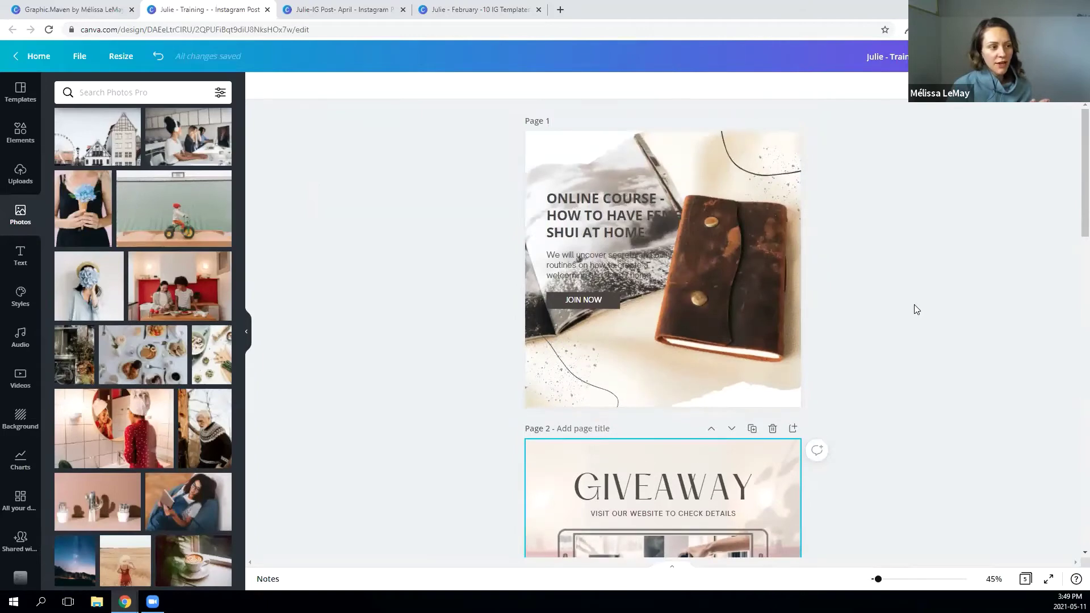
pyautogui.scroll(-1, 921, 335)
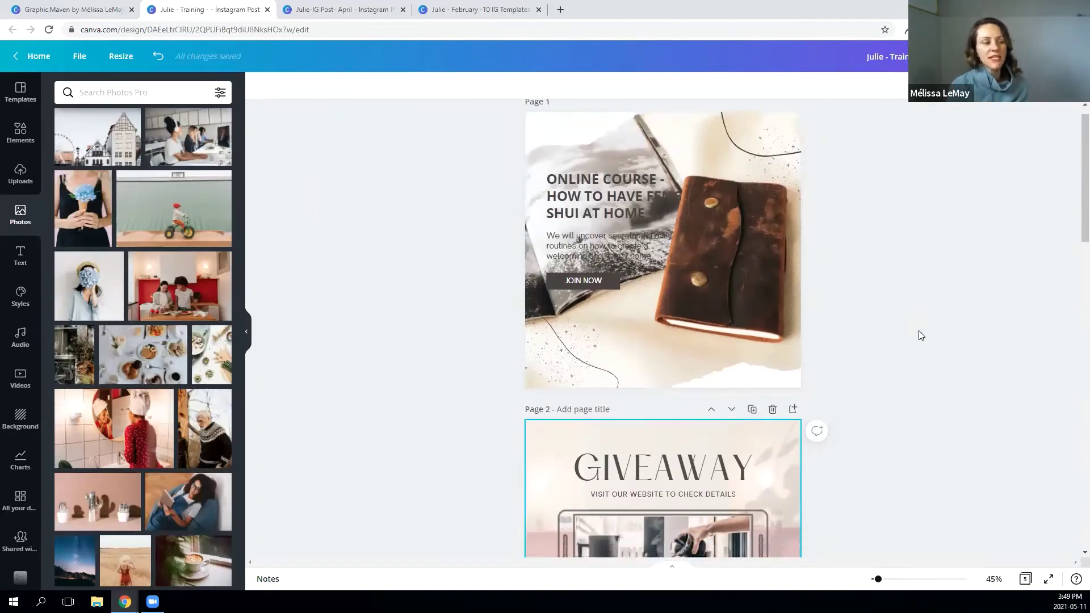
pyautogui.scroll(-1, 148, 381)
pyautogui.scroll(-6, 148, 392)
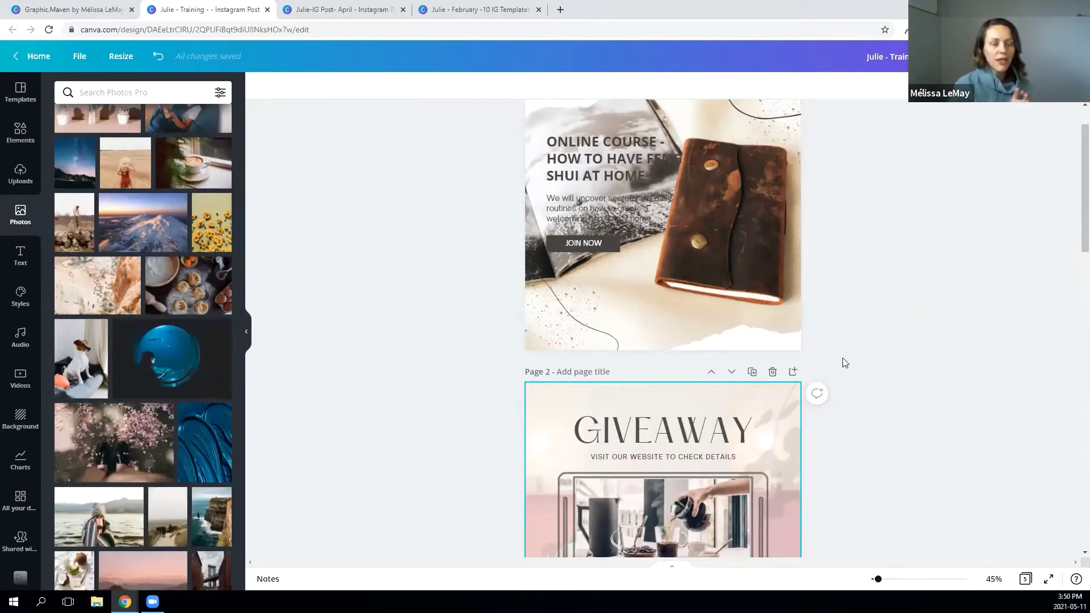
pyautogui.scroll(1, 896, 315)
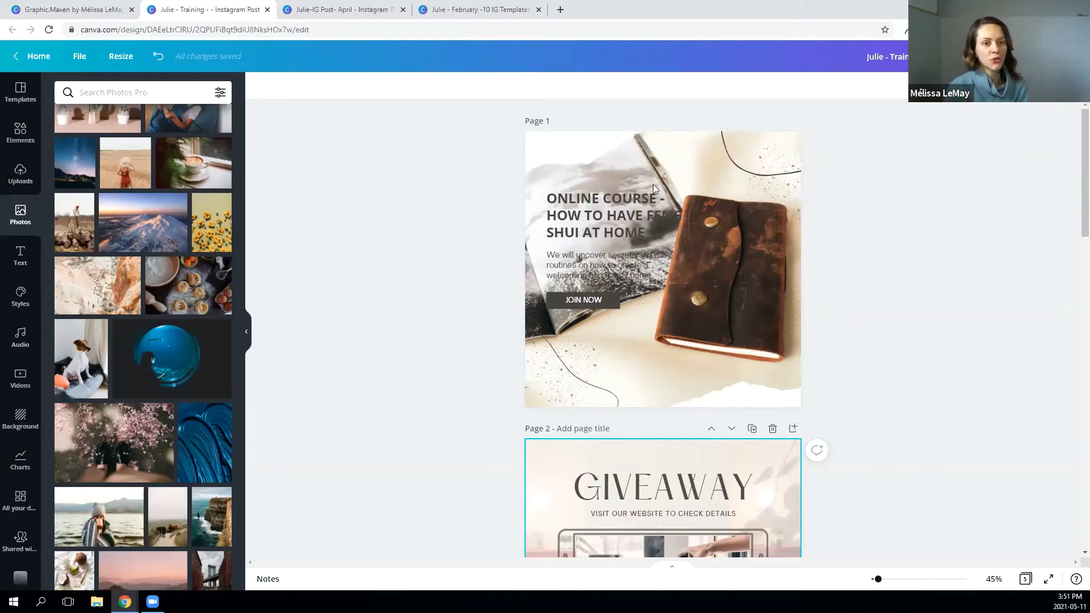
# Delete the Feng Shui online course, Giveaway, Product Review and No Shame To Ask pages.
pyautogui.click(603, 165)
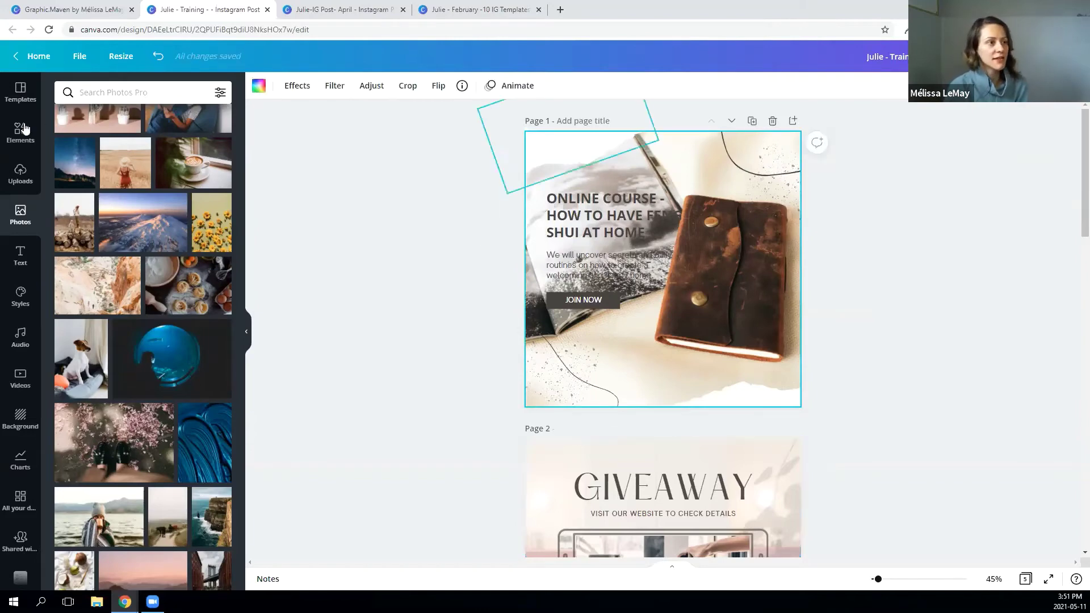
pyautogui.click(773, 121)
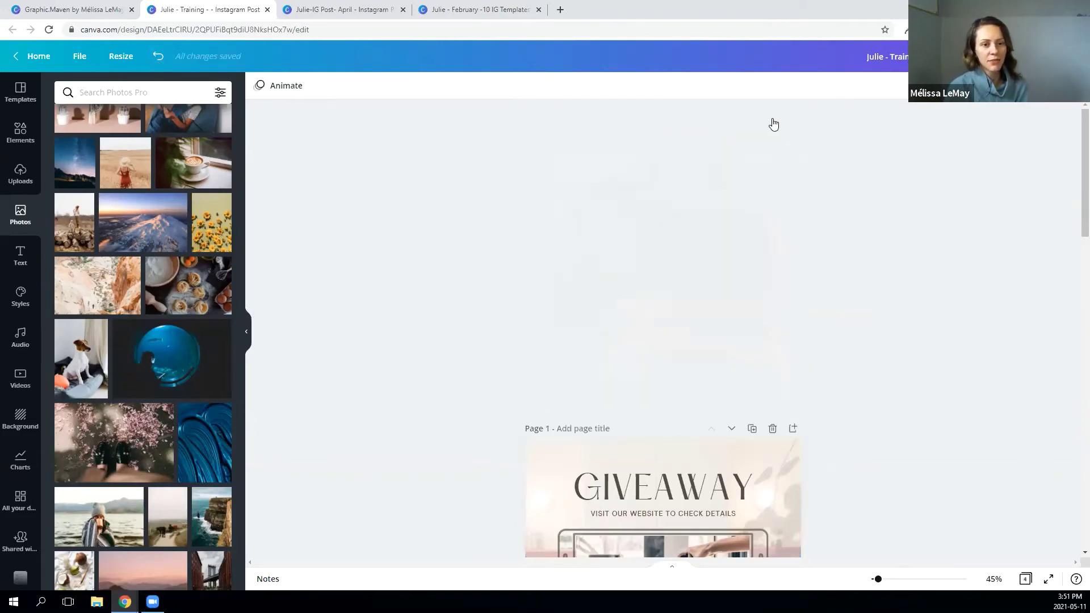
pyautogui.click(773, 122)
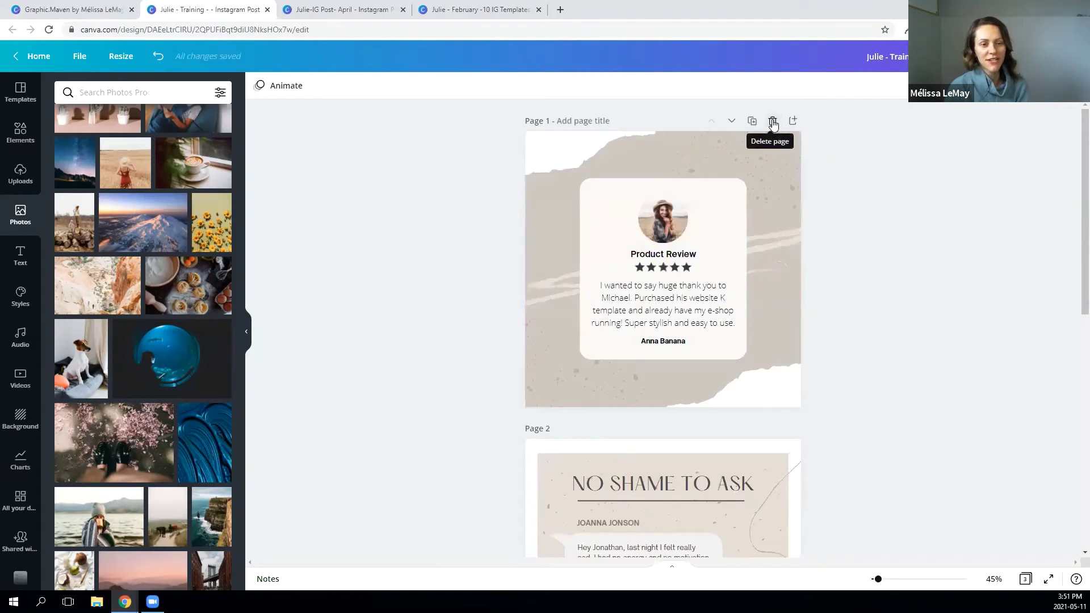
pyautogui.click(773, 121)
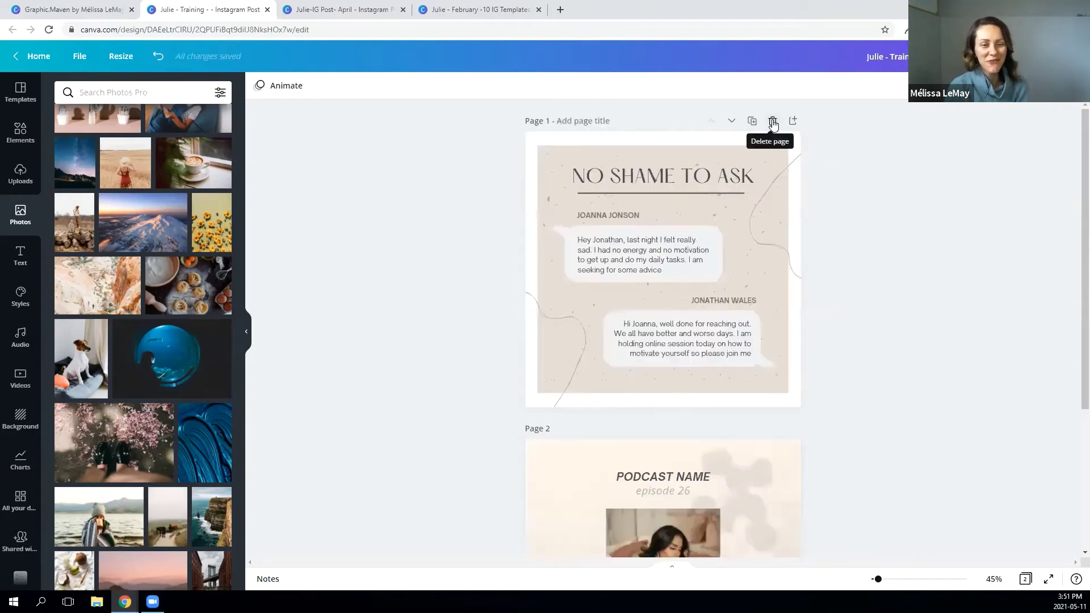
pyautogui.click(773, 121)
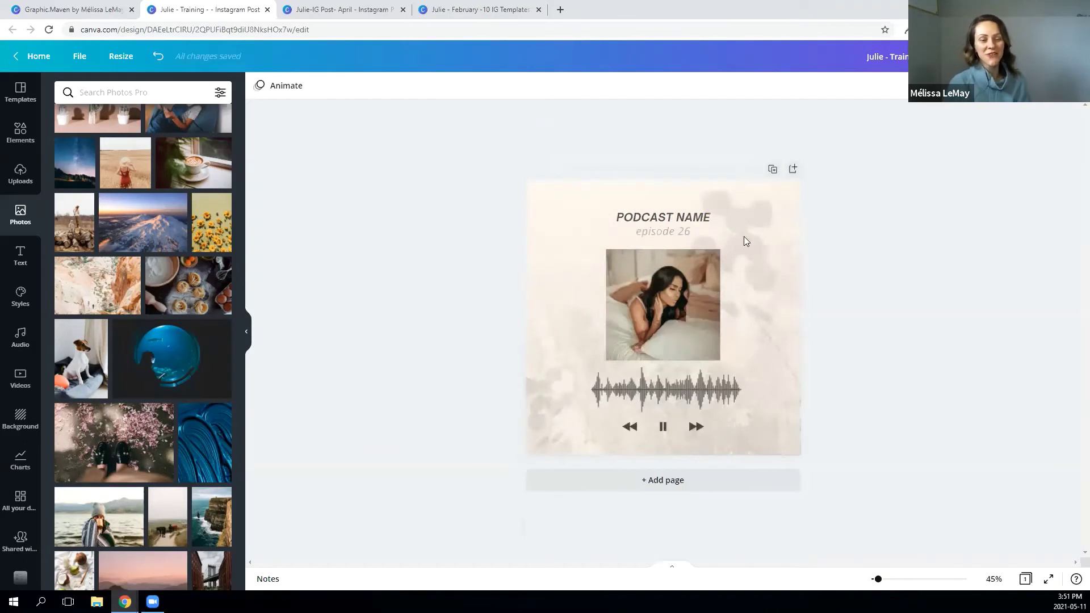
# Clear the remaining podcast page by deleting all its elements, its background image and its background colour.
pyautogui.moveTo(862, 191); pyautogui.dragTo(477, 425)
pyautogui.press('Delete')
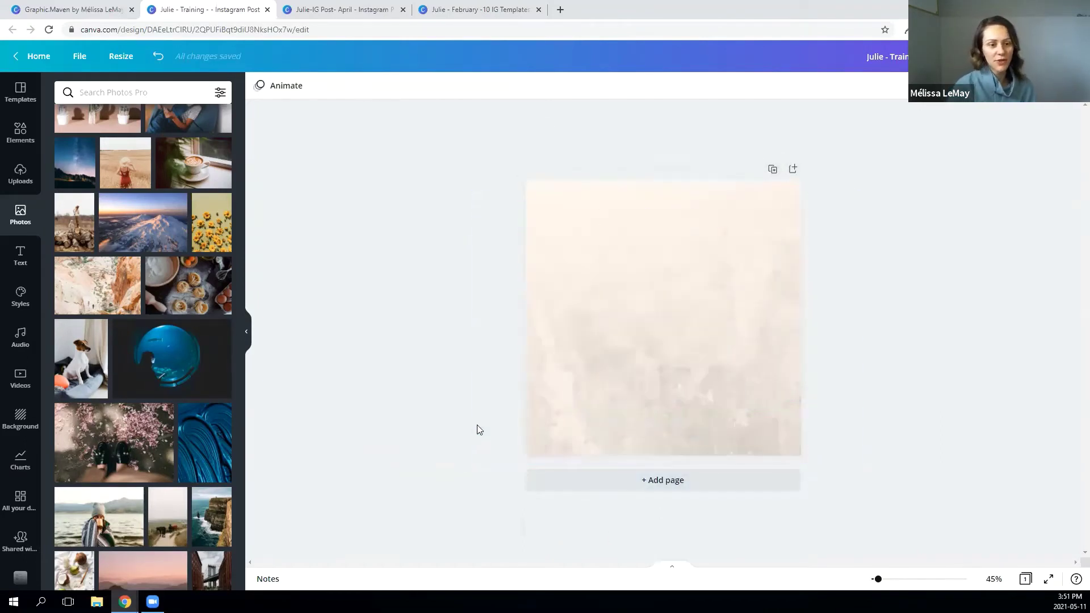
pyautogui.click(596, 375)
pyautogui.press('Delete')
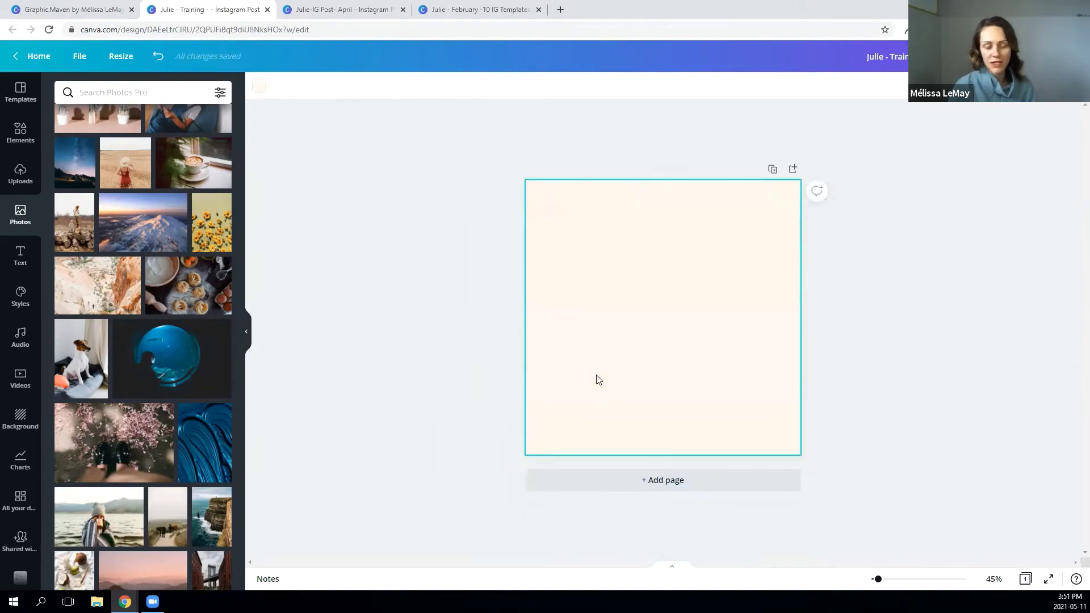
pyautogui.press('Delete')
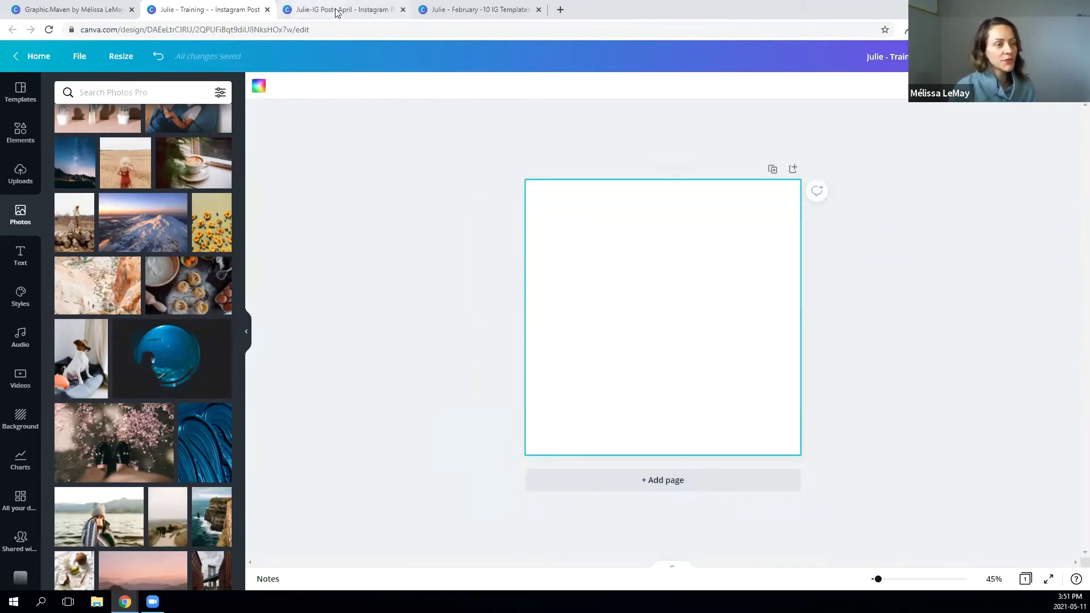
# Switch to the April Instagram Post design and view all its pages in the page overview.
pyautogui.click(336, 11)
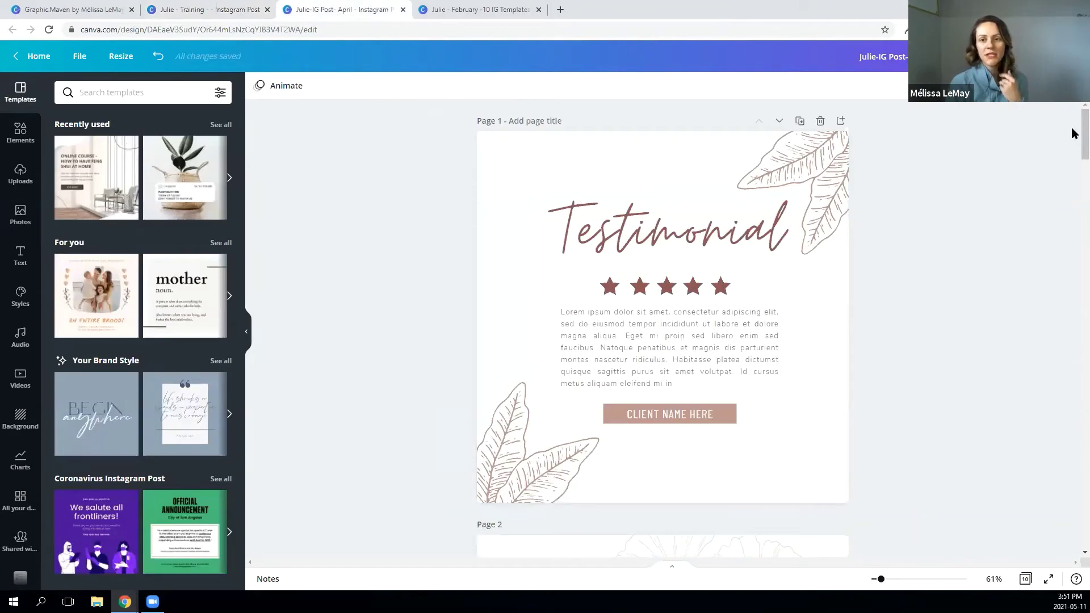
pyautogui.moveTo(1073, 137); pyautogui.dragTo(1075, 234)
pyautogui.hotkey('ctrl', '/')
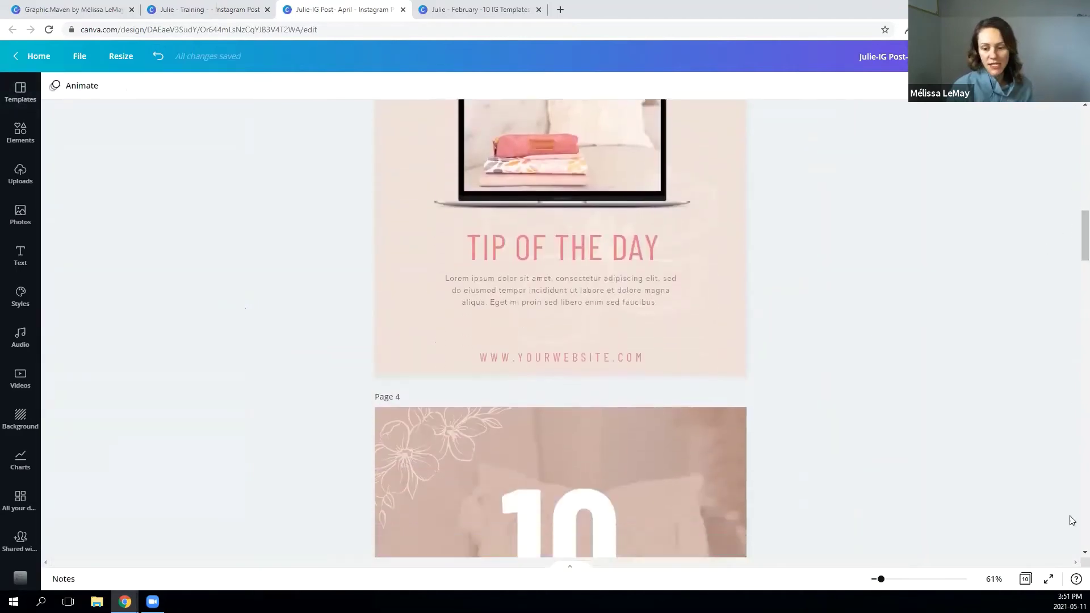
pyautogui.click(1026, 580)
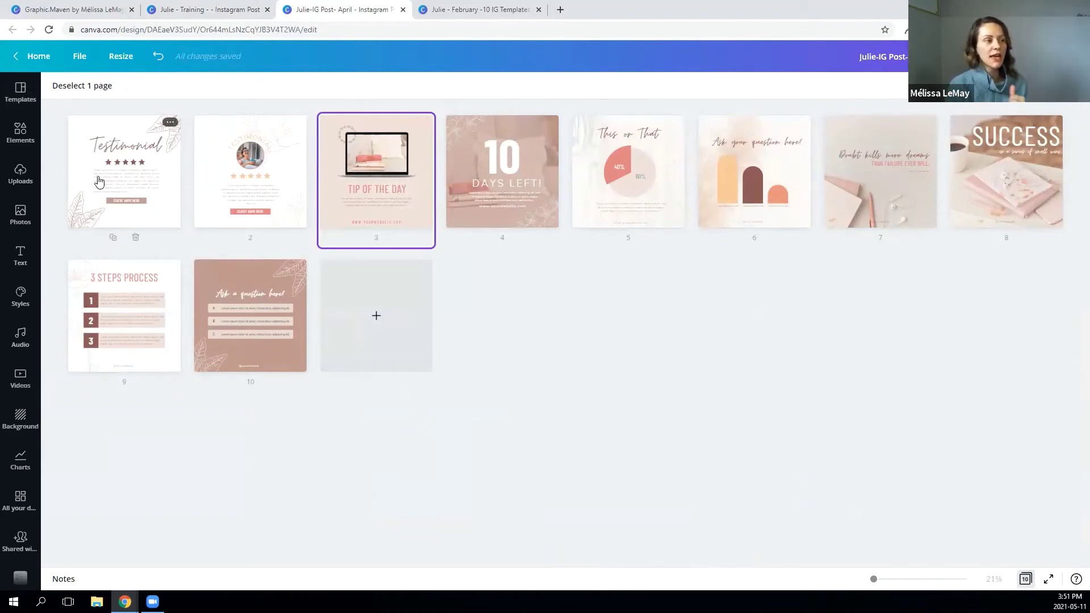
# Open the first Testimonial page from the overview and compare it with the second testimonial page.
pyautogui.doubleClick(126, 162)
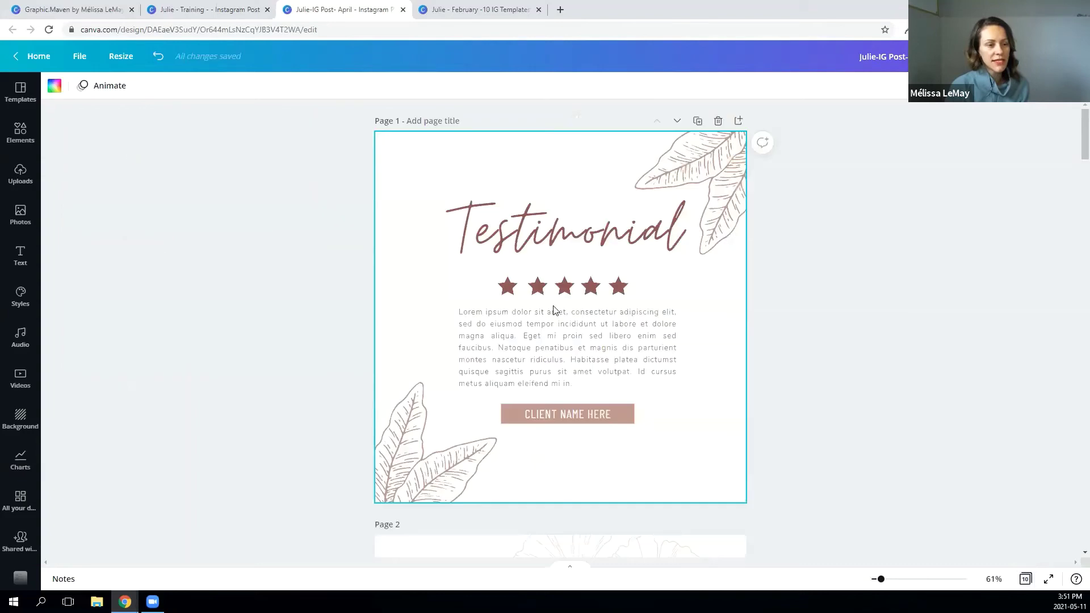
pyautogui.click(874, 304)
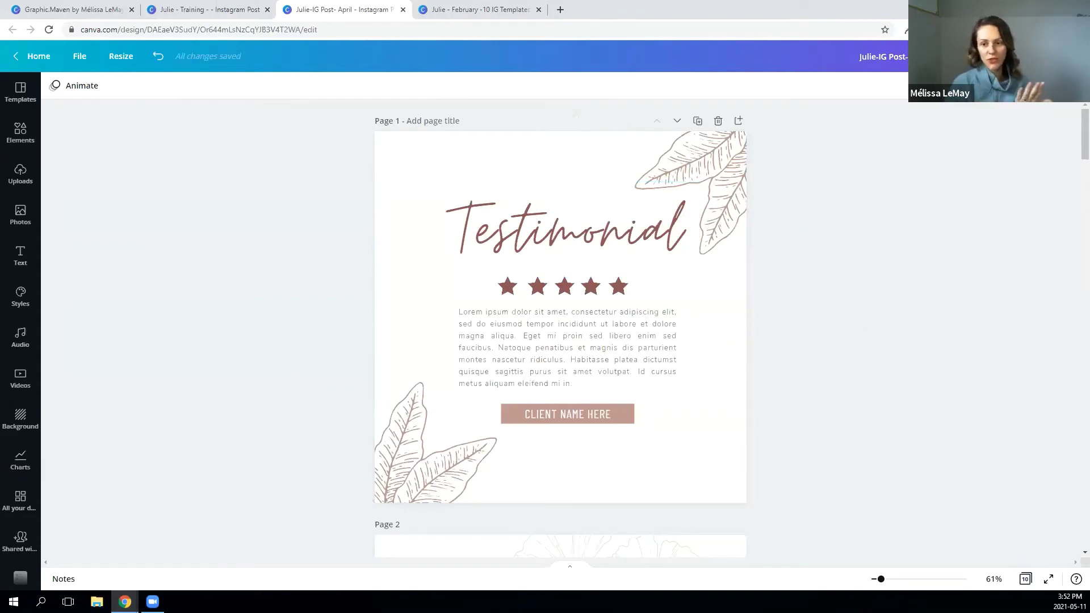
pyautogui.scroll(-7, 1072, 170)
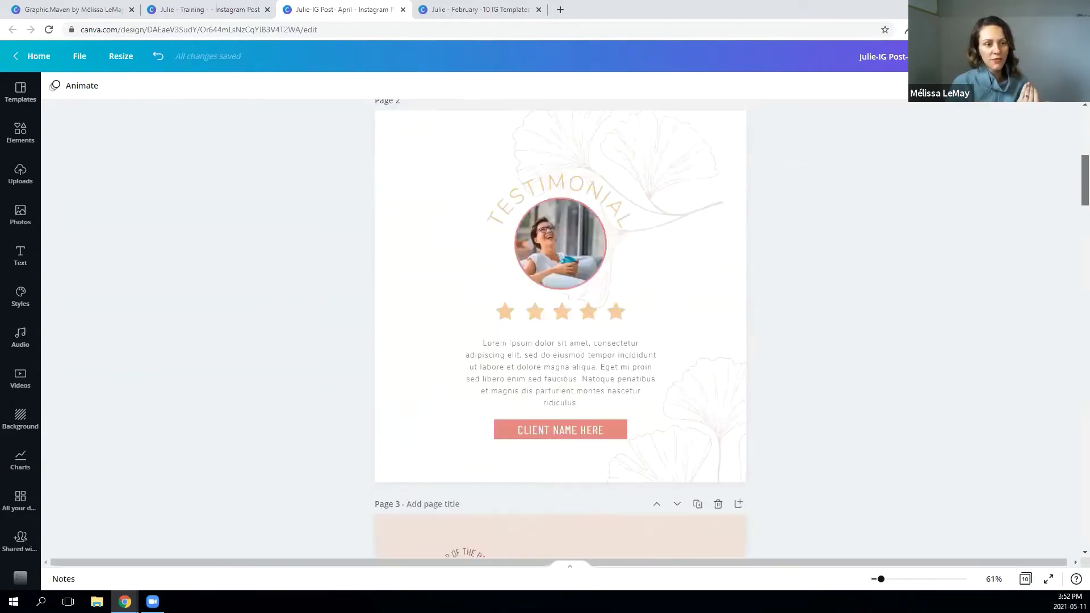
pyautogui.scroll(7, 722, 161)
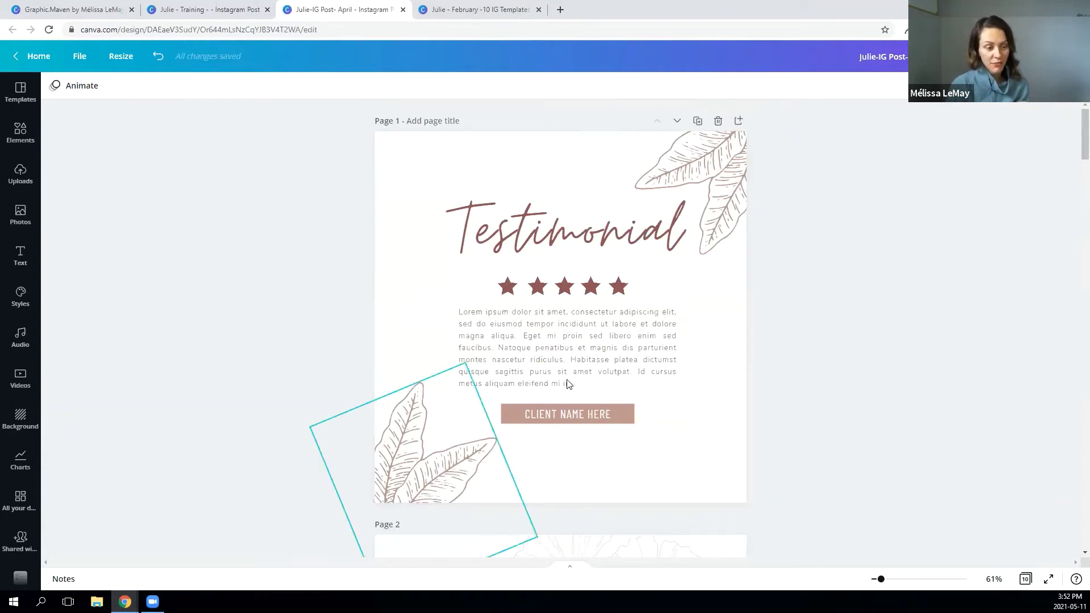
# Recolour the upper leaf drawing on the Testimonial page with the dark blue from the Canva Template Membership palette and apply the change to all pages.
pyautogui.click(725, 177)
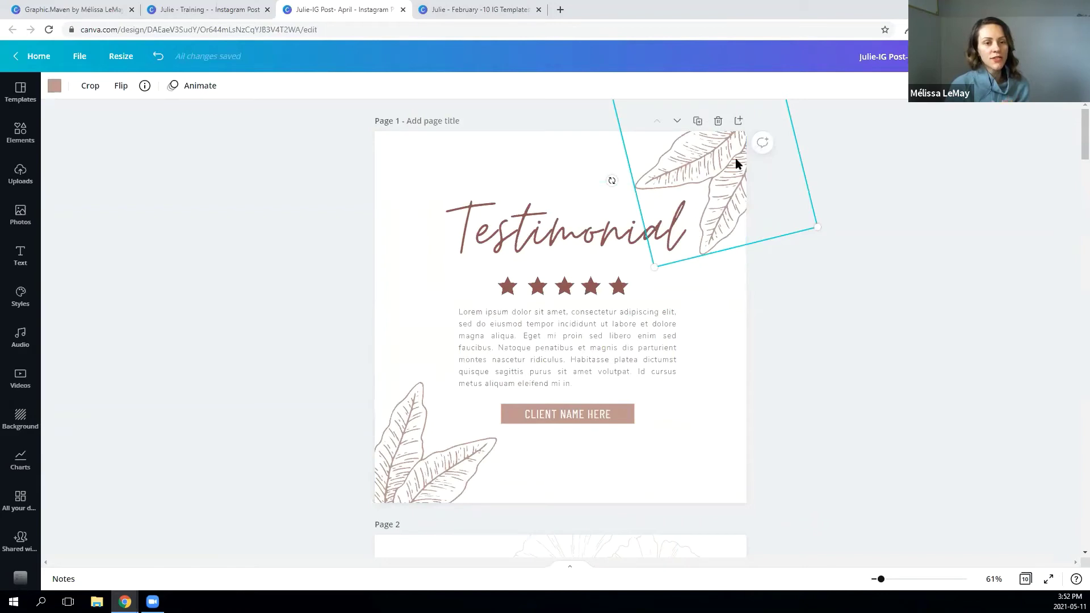
pyautogui.click(55, 86)
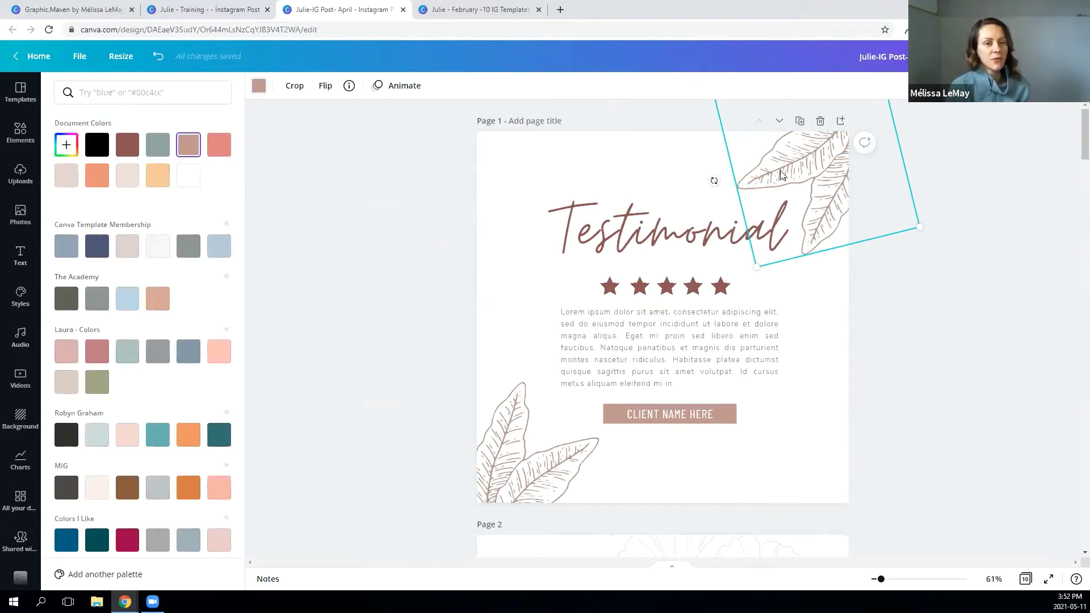
pyautogui.click(97, 247)
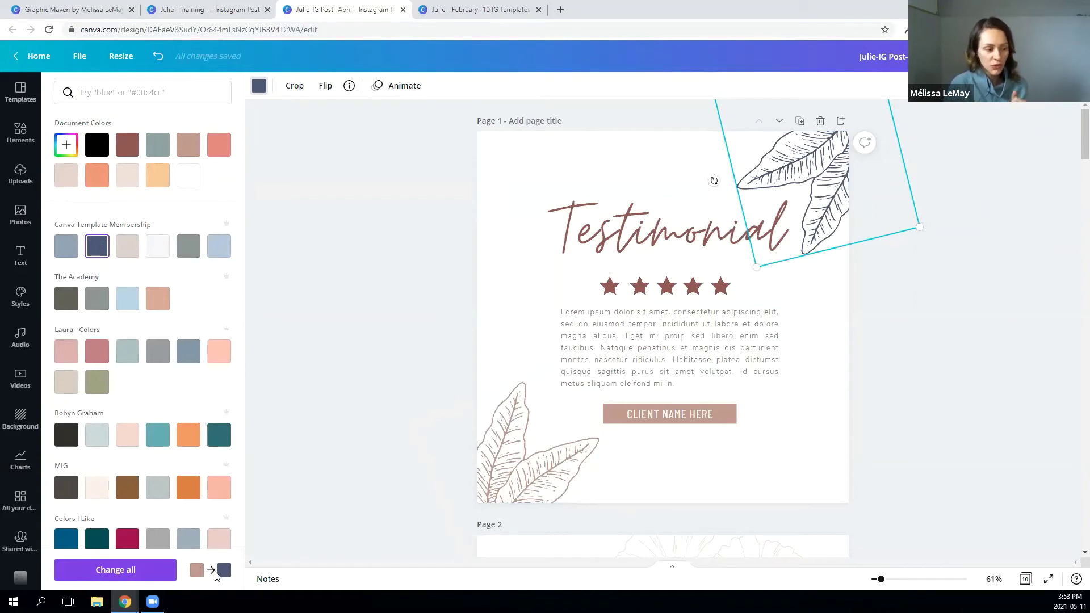
pyautogui.click(134, 573)
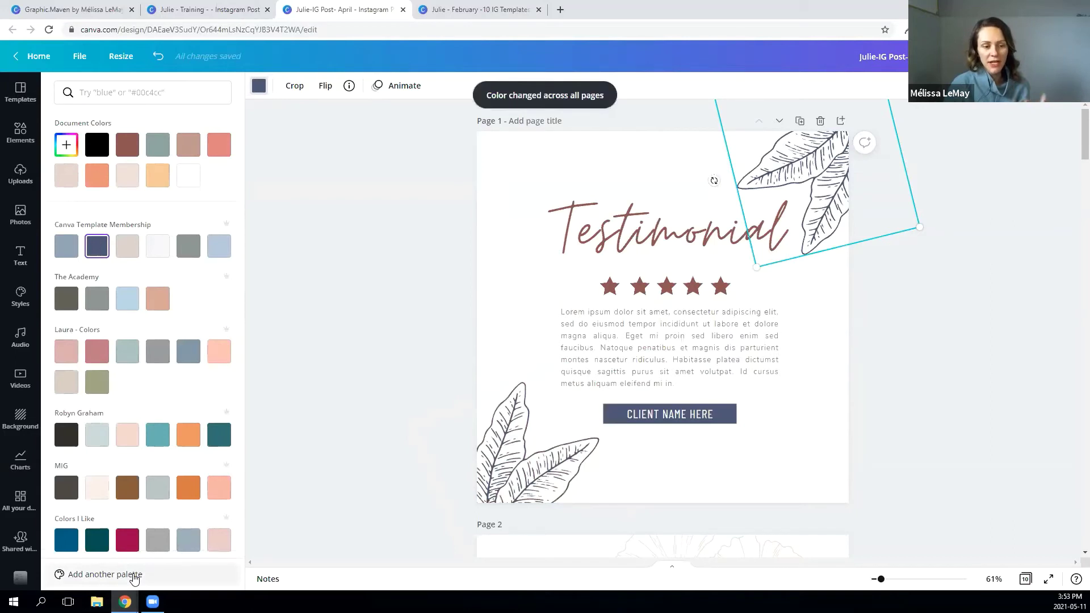
# Review the recoloured pages in the page overview and return to the Testimonial page.
pyautogui.click(1025, 579)
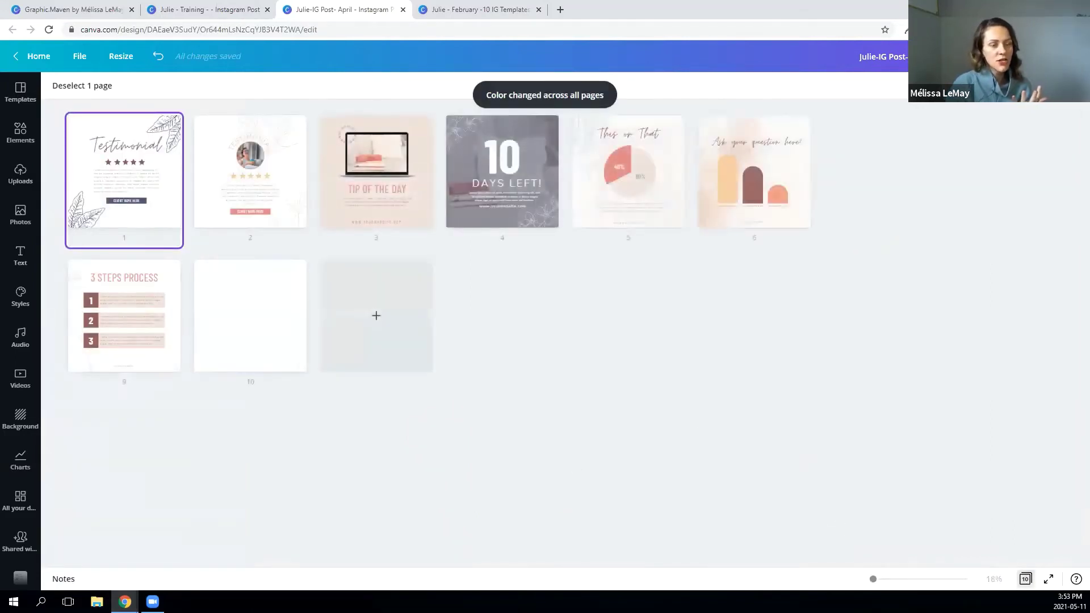
pyautogui.click(706, 414)
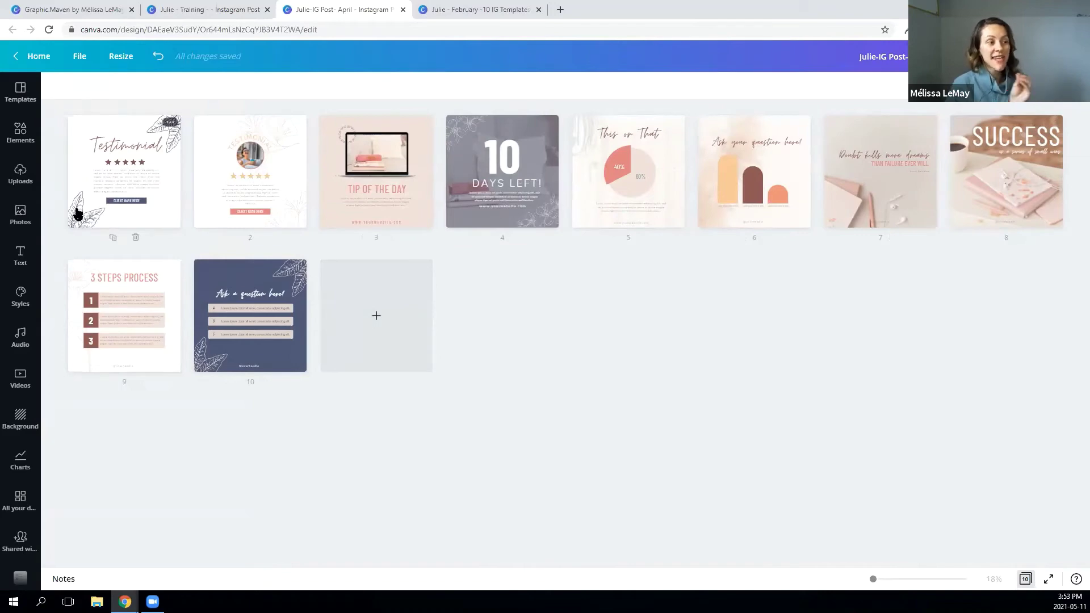
pyautogui.click(1016, 581)
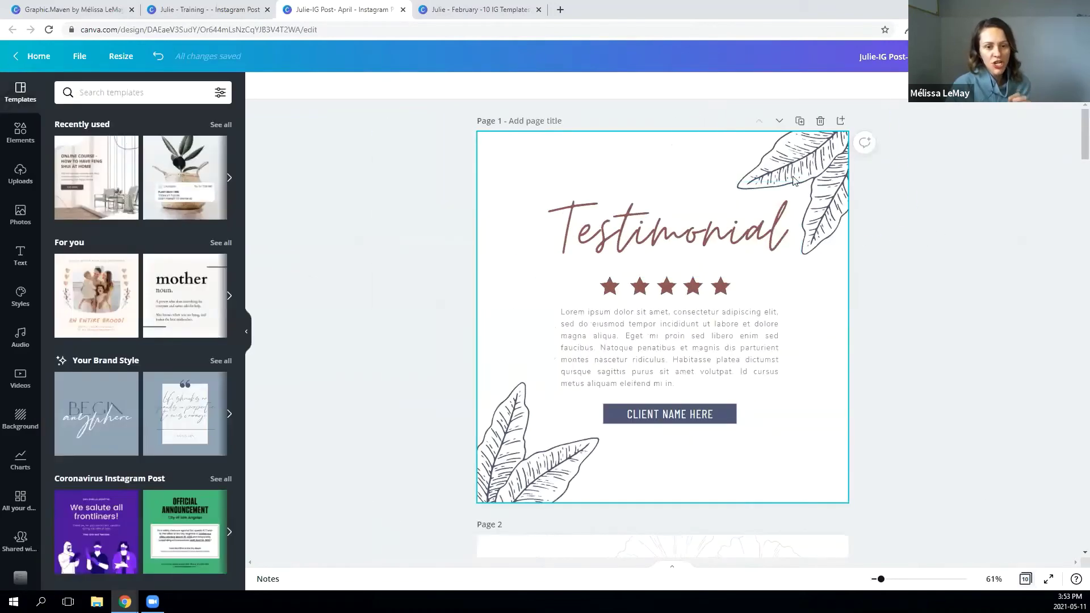
# Recolour the page 1 Testimonial title black, apply the change across all pages, and check the pages in grid view.
pyautogui.click(793, 180)
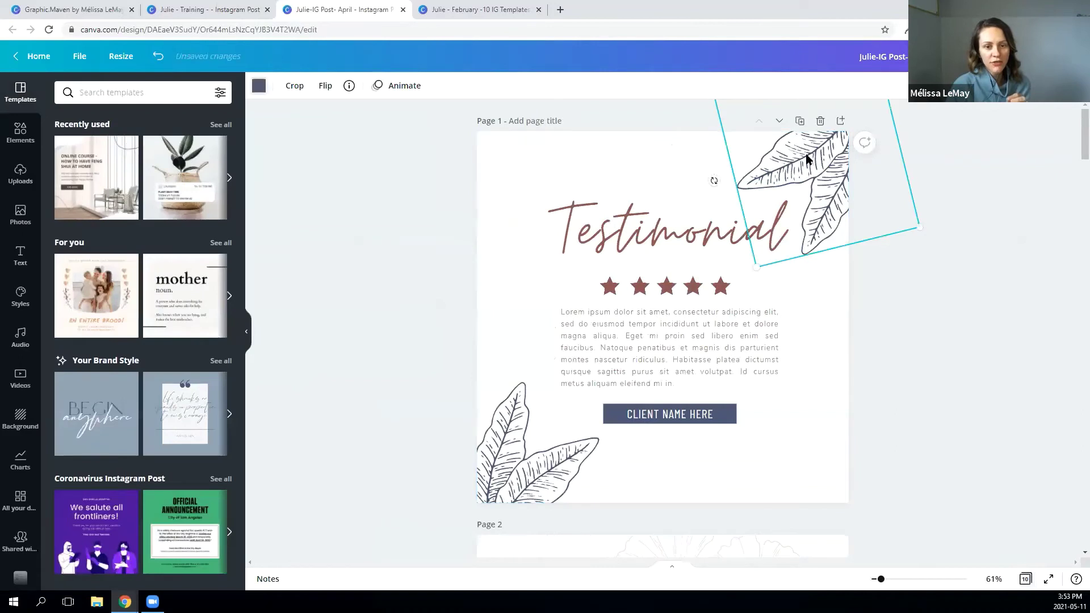
pyautogui.click(613, 239)
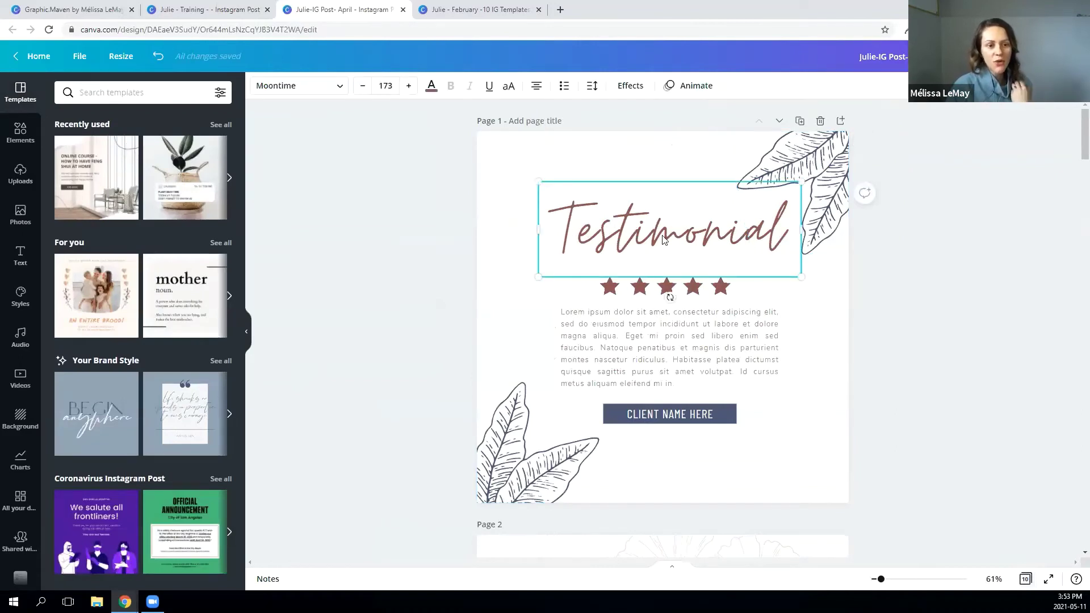
pyautogui.click(431, 86)
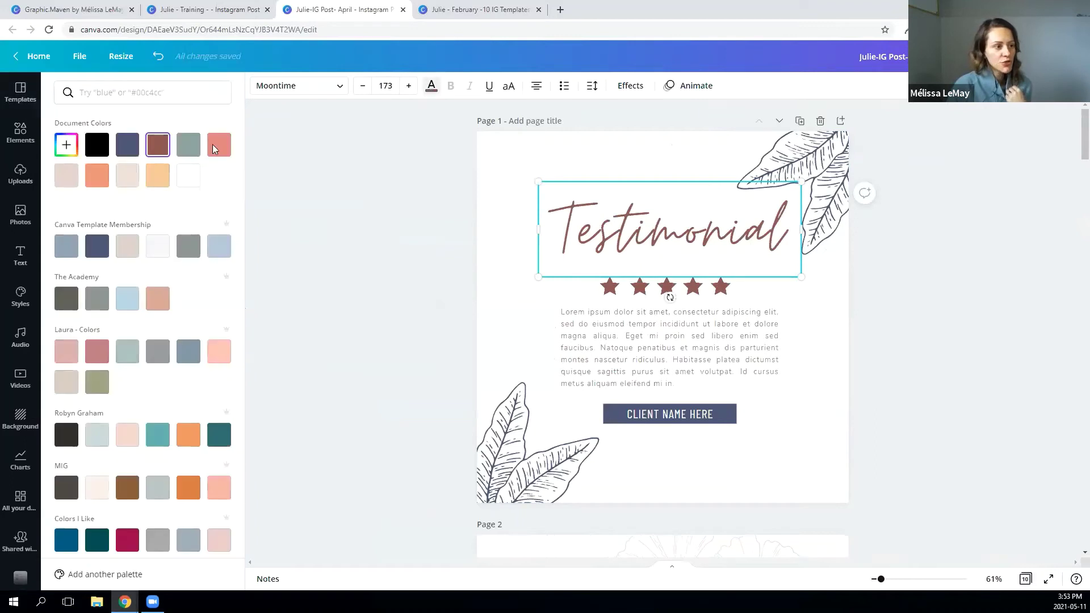
pyautogui.click(97, 147)
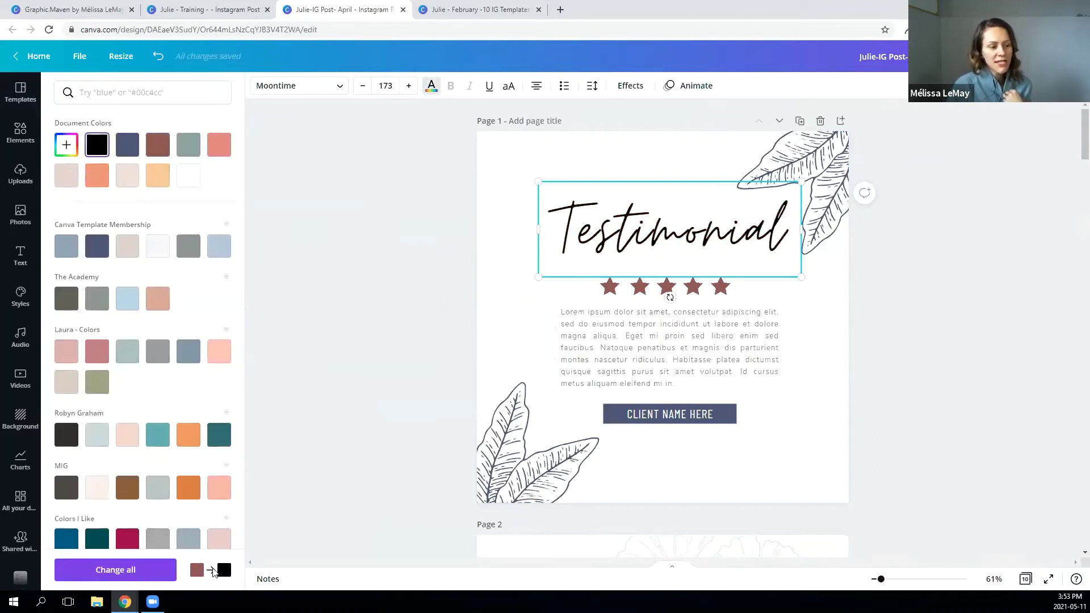
pyautogui.click(121, 570)
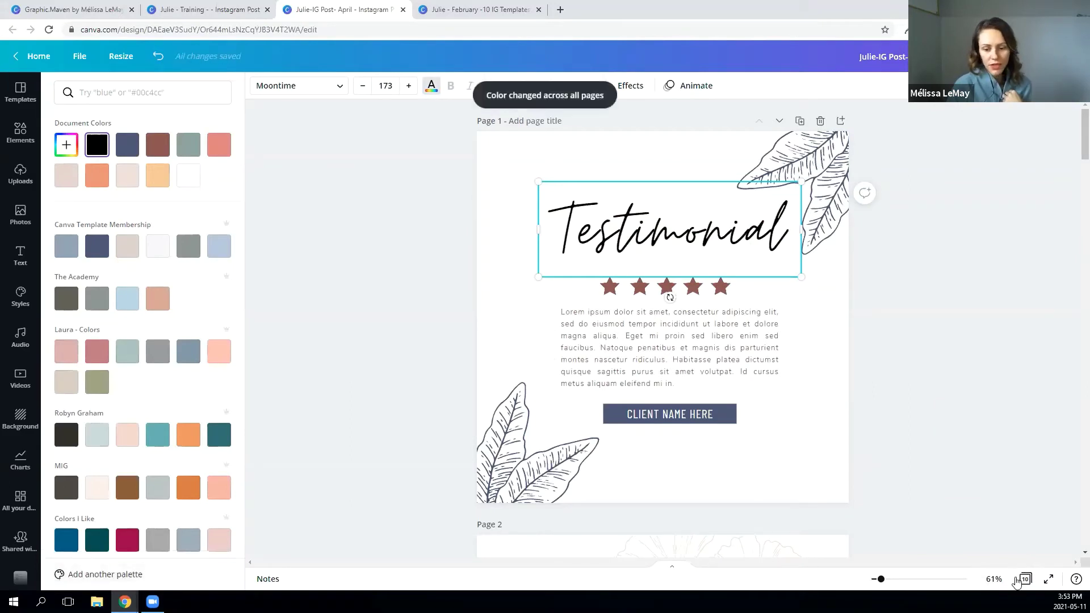
pyautogui.click(1024, 579)
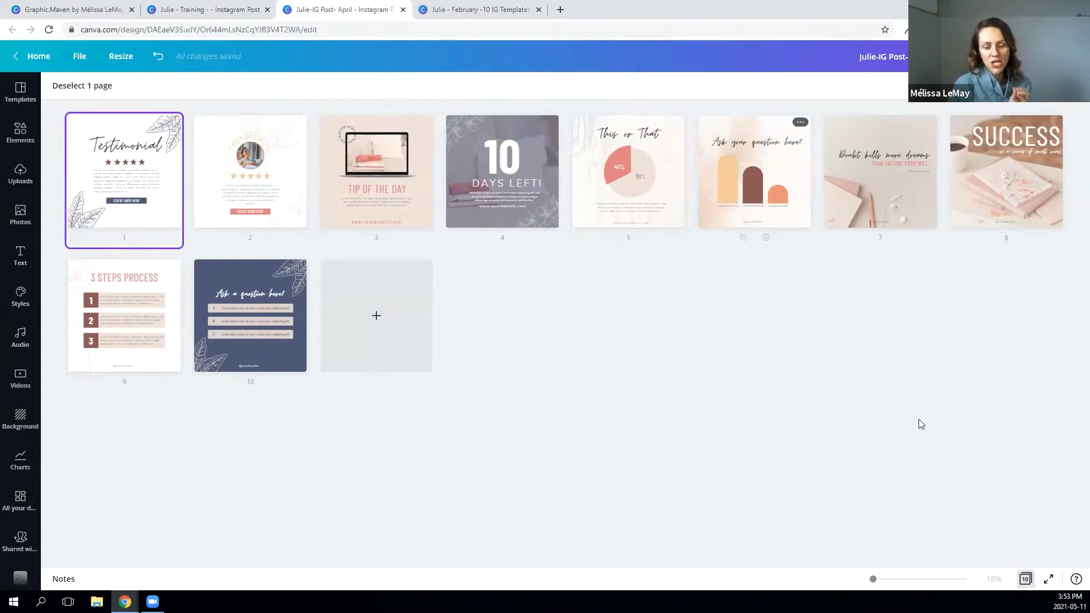
pyautogui.click(1025, 578)
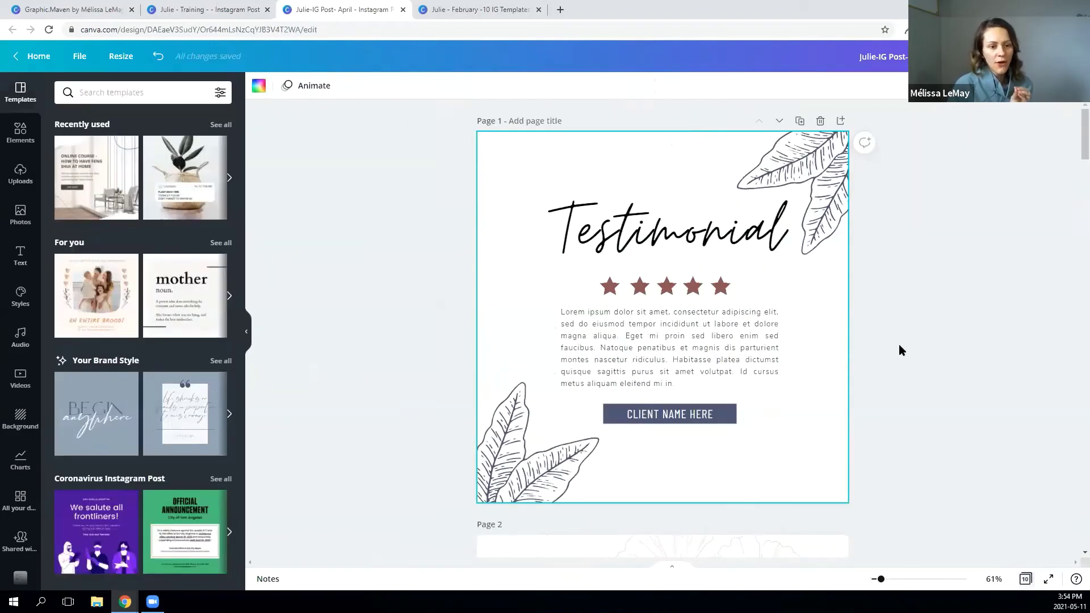
# Recolour the page 1 rating stars with the grey from the Canva Template Membership palette and replace their old colour across all pages.
pyautogui.click(609, 285)
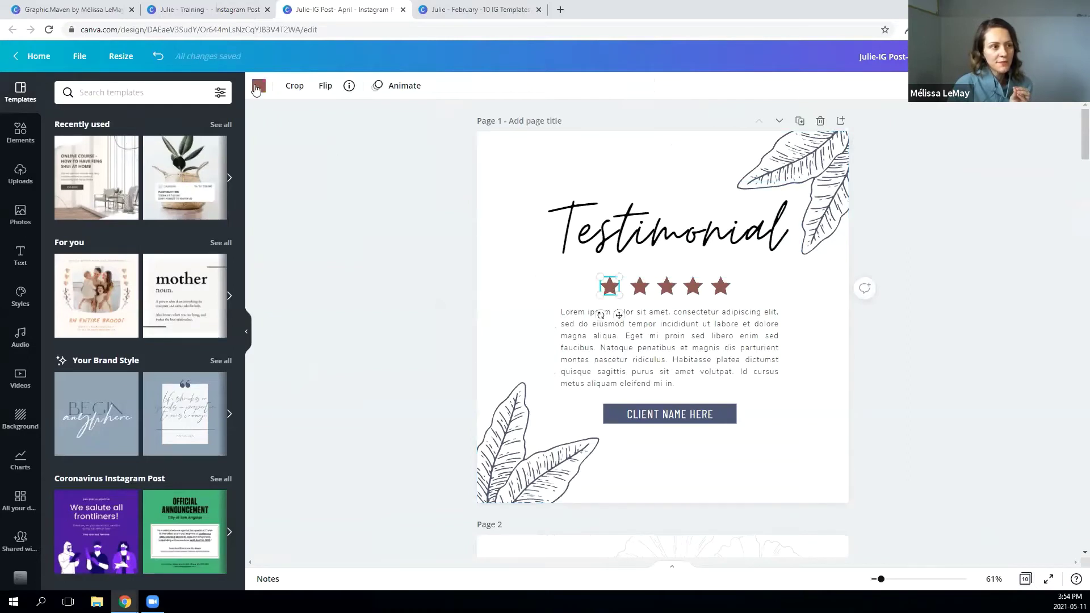
pyautogui.click(258, 86)
pyautogui.click(187, 245)
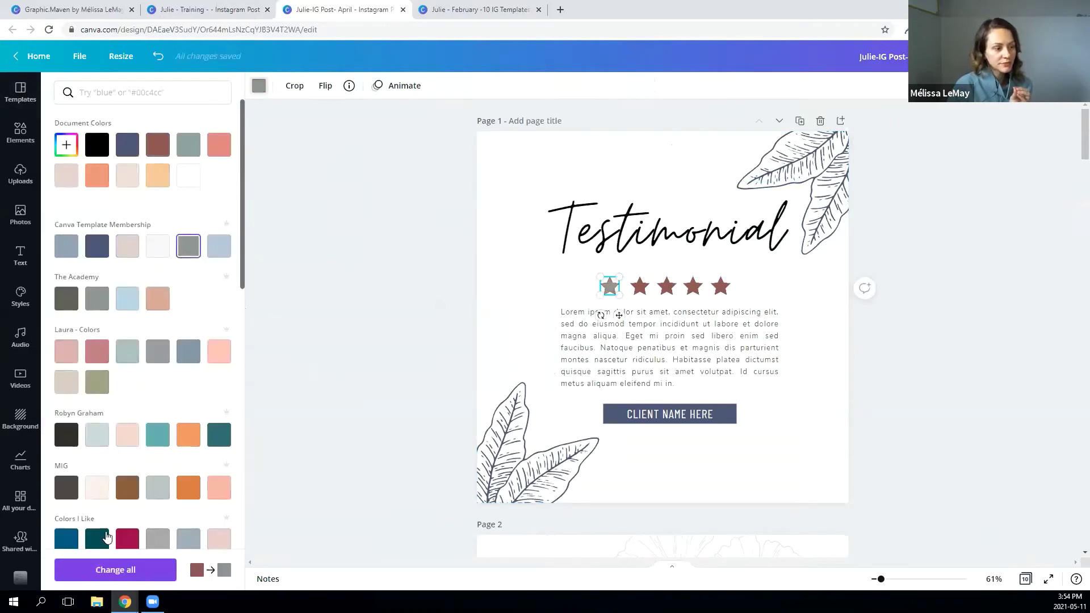
pyautogui.click(116, 569)
pyautogui.click(1024, 579)
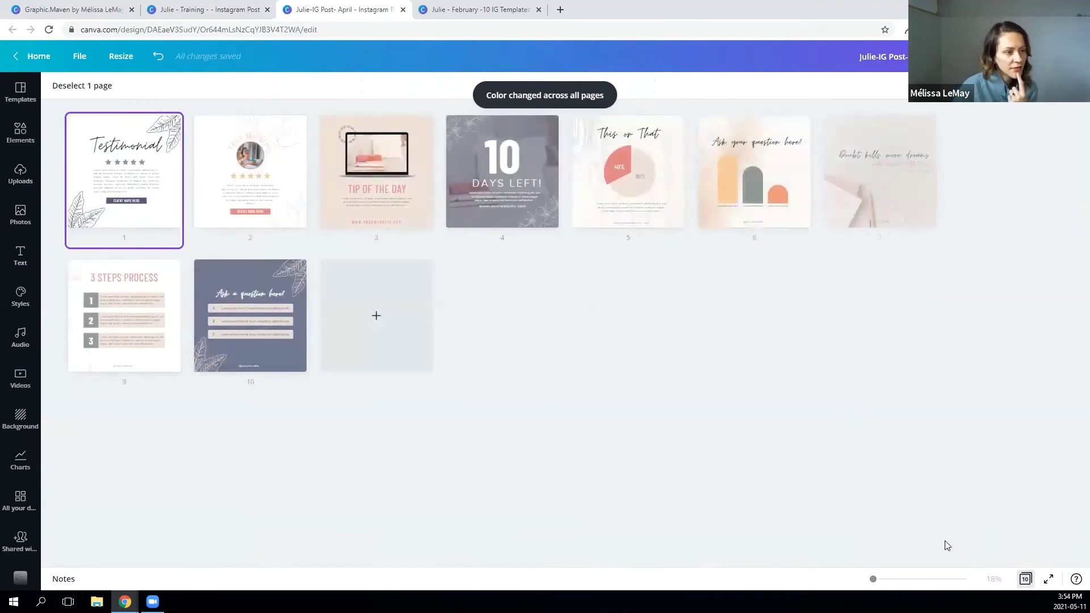
# Recolour the flower illustration on page 9, the 3 Steps Process post, with the light blue from the Canva Template Membership palette.
pyautogui.keyDown('shift'); pyautogui.click(121, 322); pyautogui.keyUp('shift')
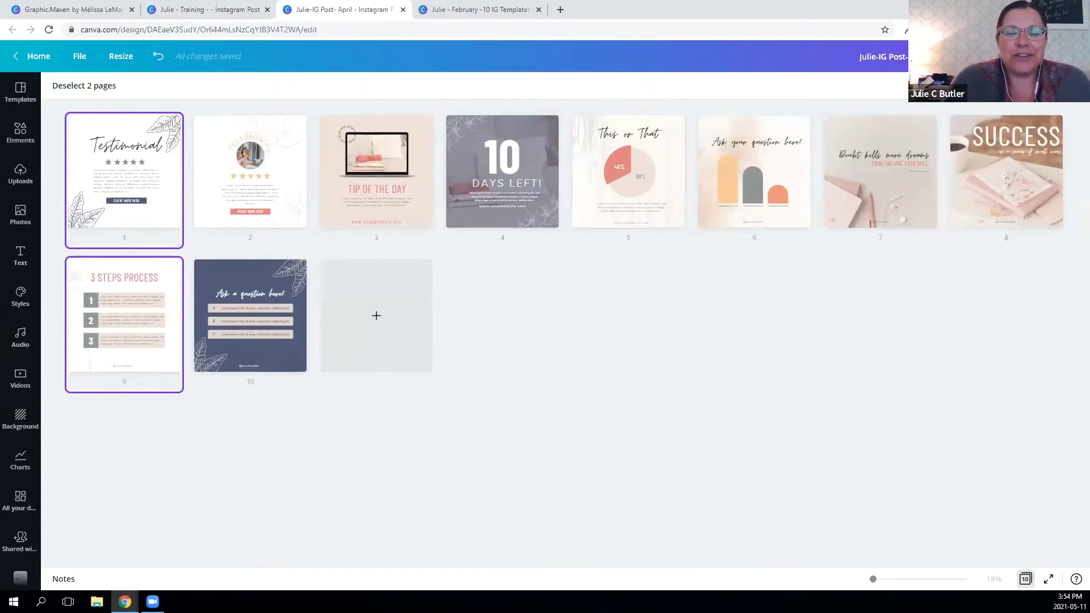
pyautogui.click(1025, 579)
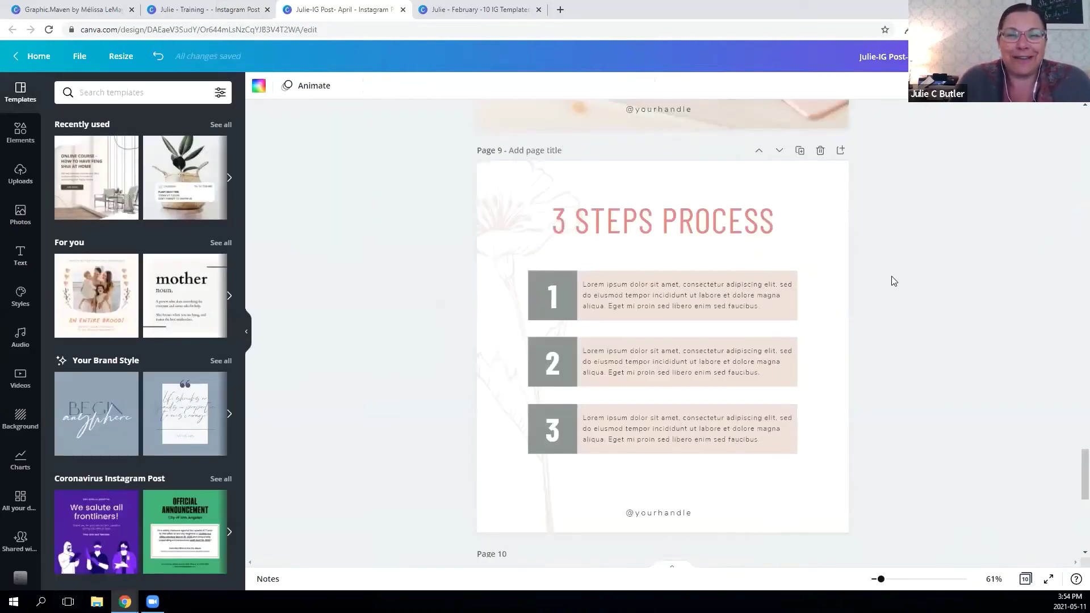
pyautogui.click(514, 193)
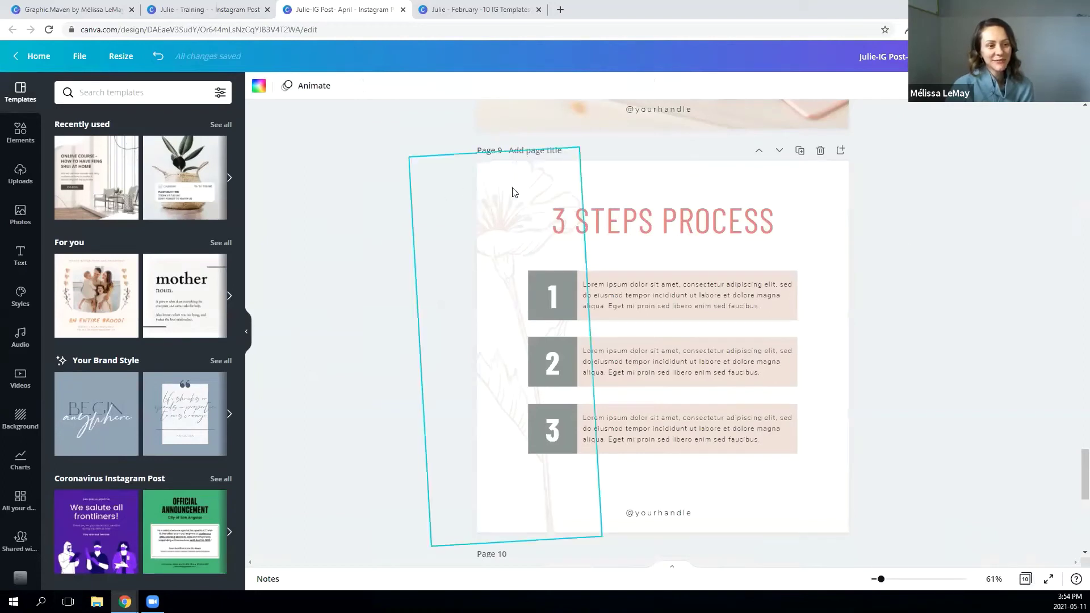
pyautogui.click(258, 87)
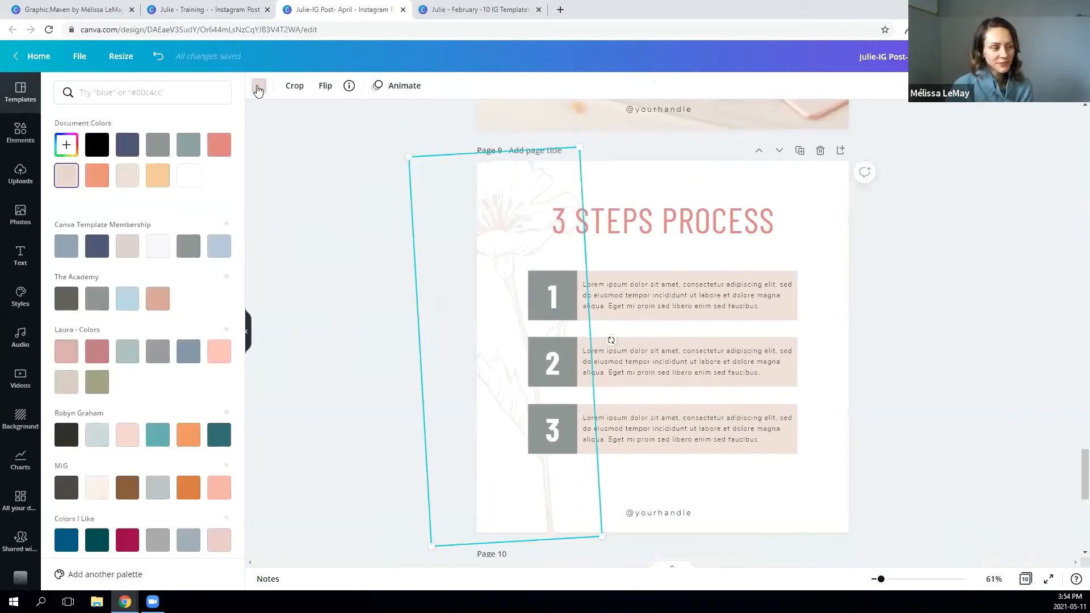
pyautogui.click(219, 246)
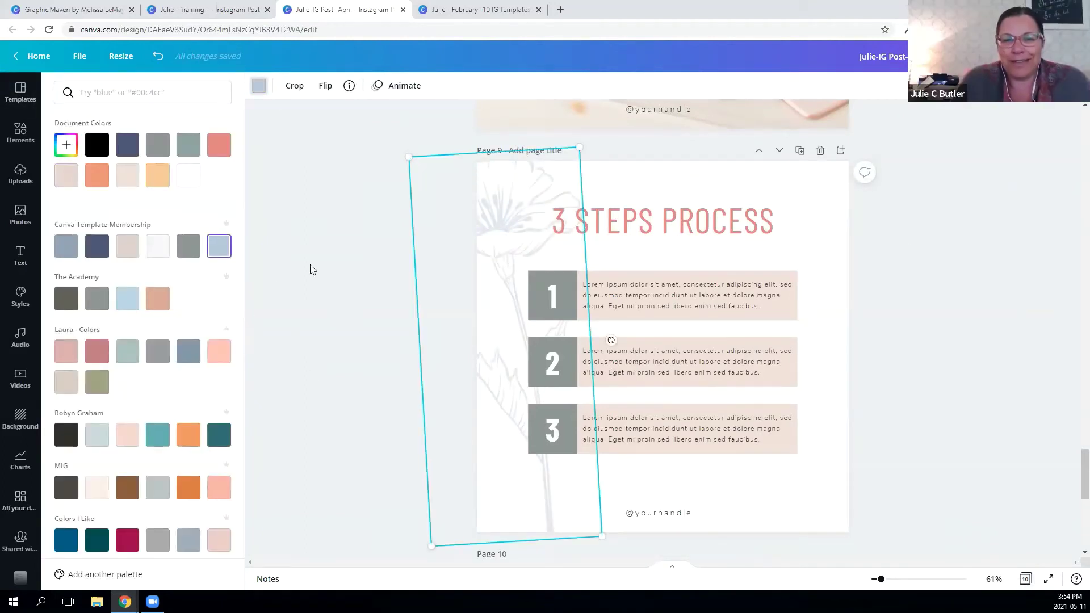
pyautogui.click(352, 241)
pyautogui.click(494, 190)
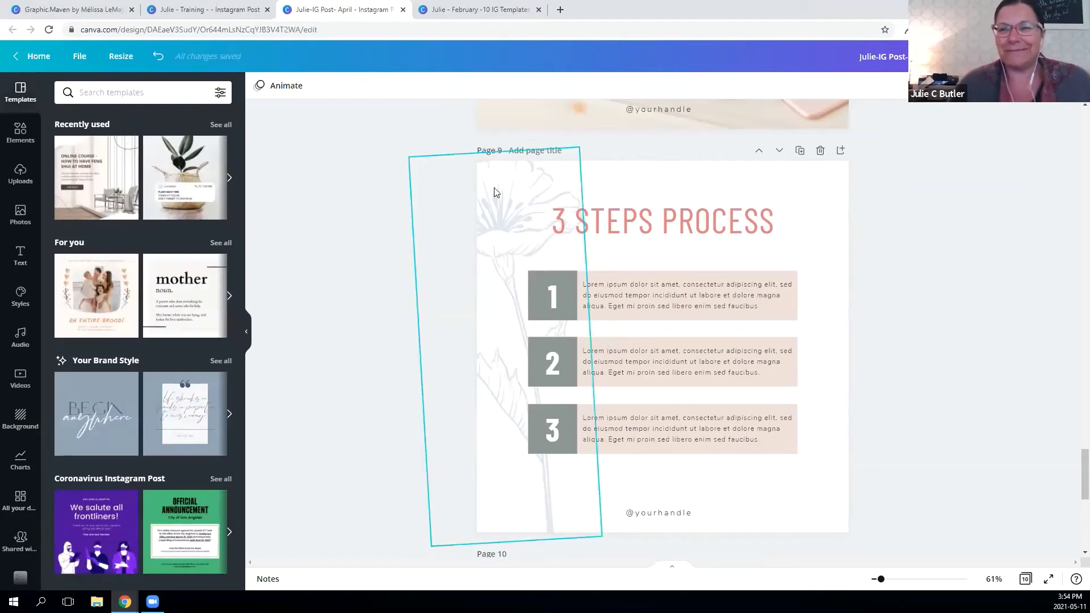
pyautogui.click(956, 270)
pyautogui.click(740, 233)
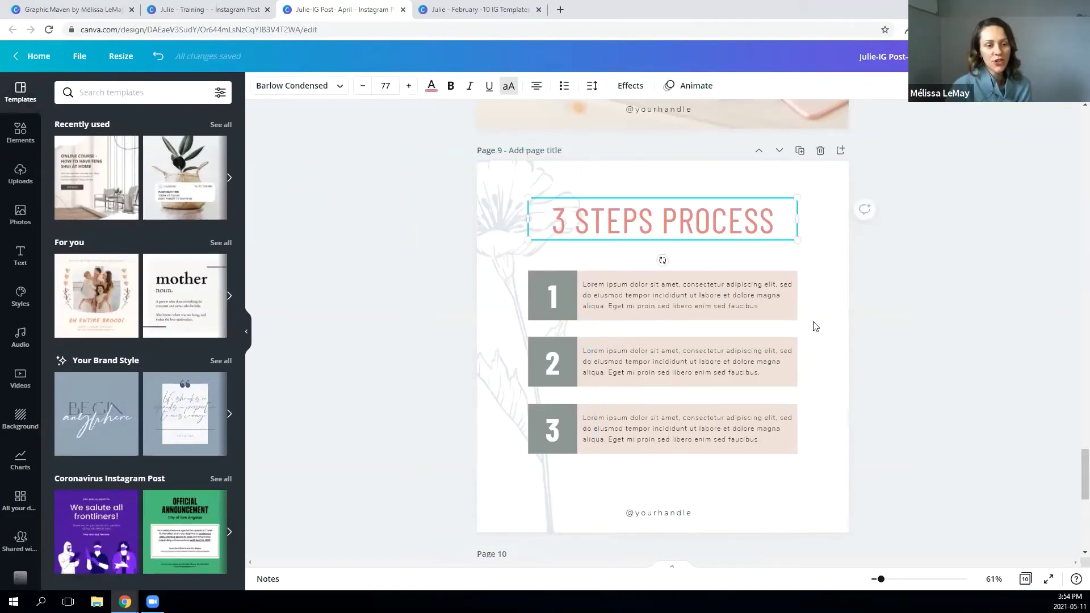
pyautogui.click(896, 308)
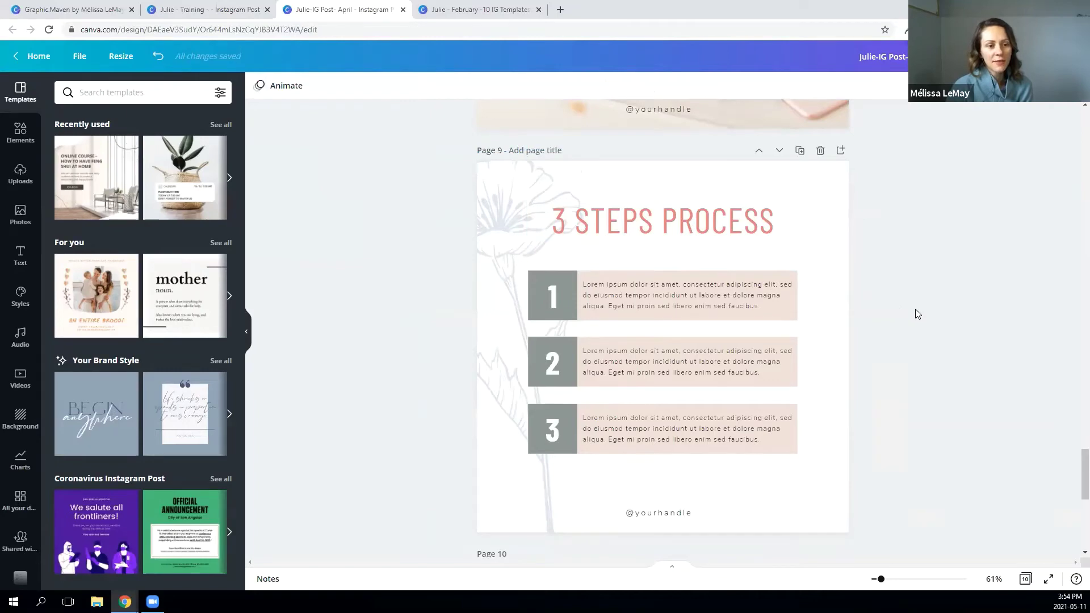
# Recolour the Client Name Here banner on page 2 with the Canva Template Membership light blue and apply the change across all pages.
pyautogui.scroll(15, 918, 314)
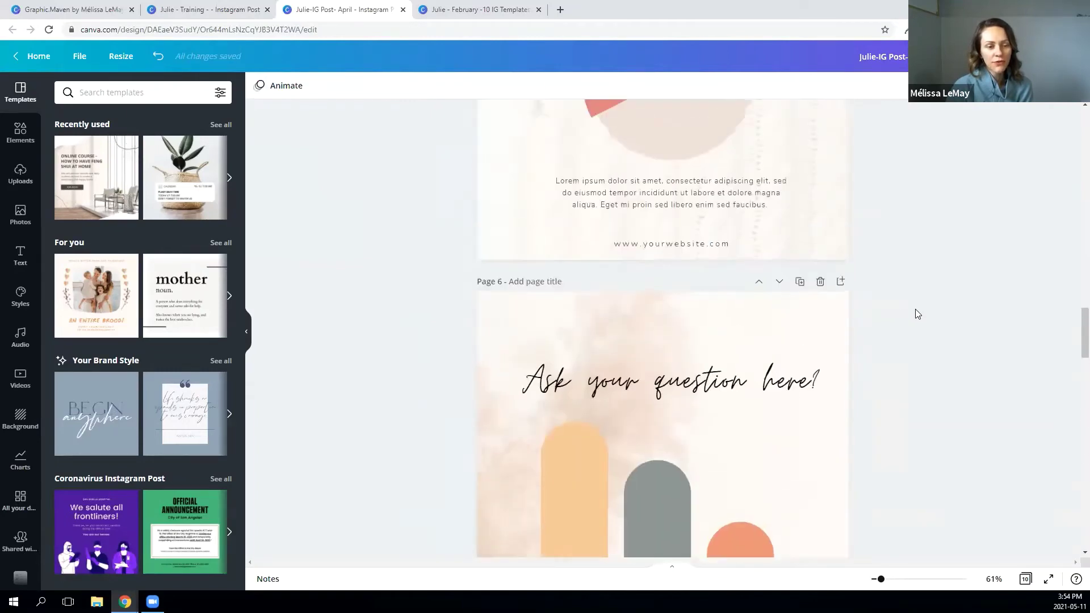
pyautogui.scroll(20, 917, 314)
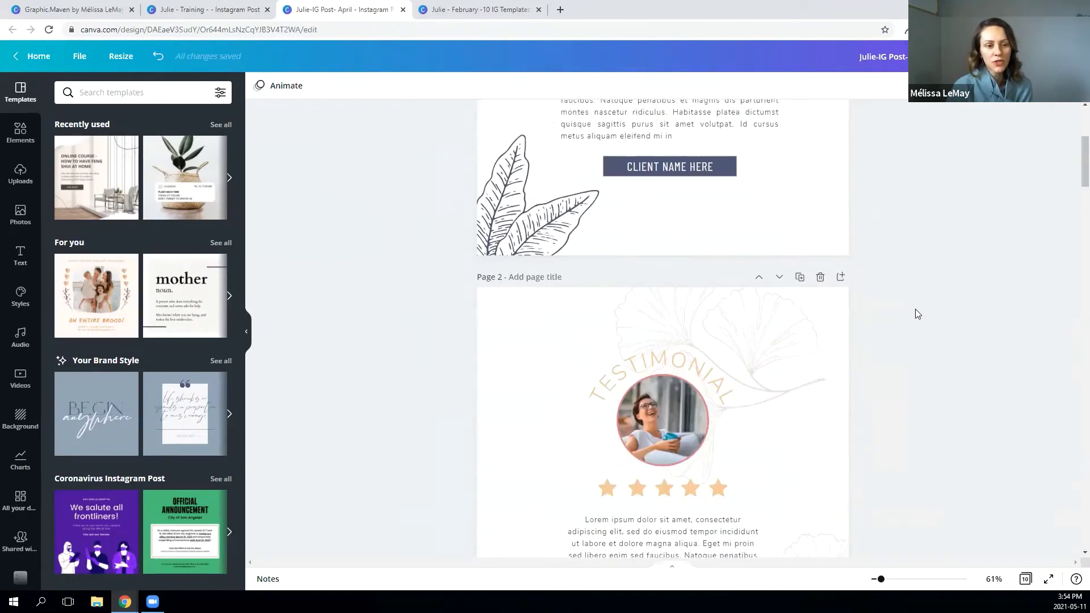
pyautogui.scroll(5, 917, 314)
pyautogui.scroll(-3, 896, 364)
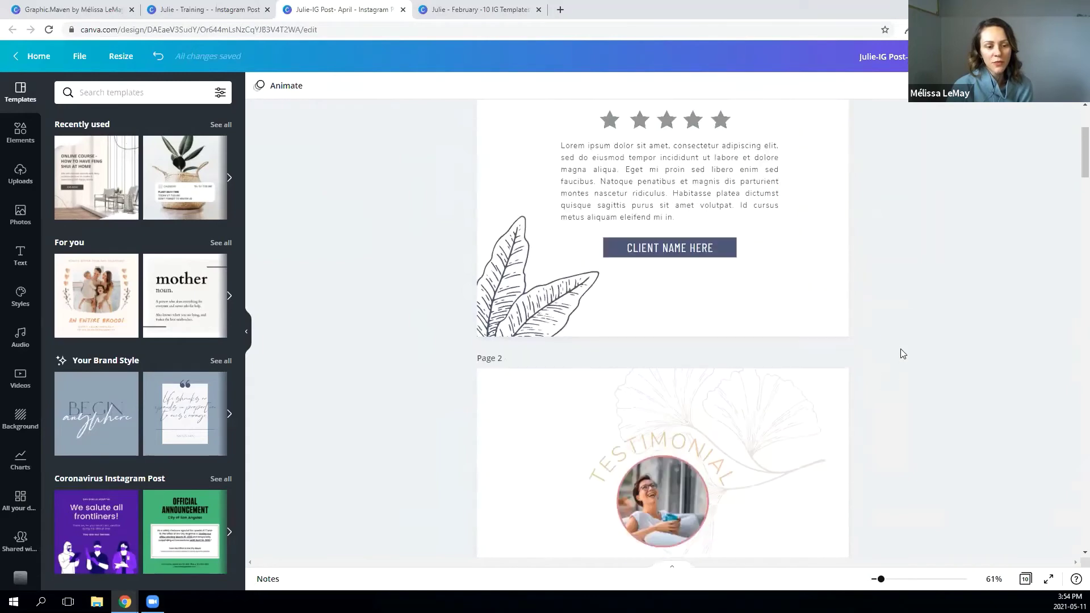
pyautogui.scroll(-5, 902, 353)
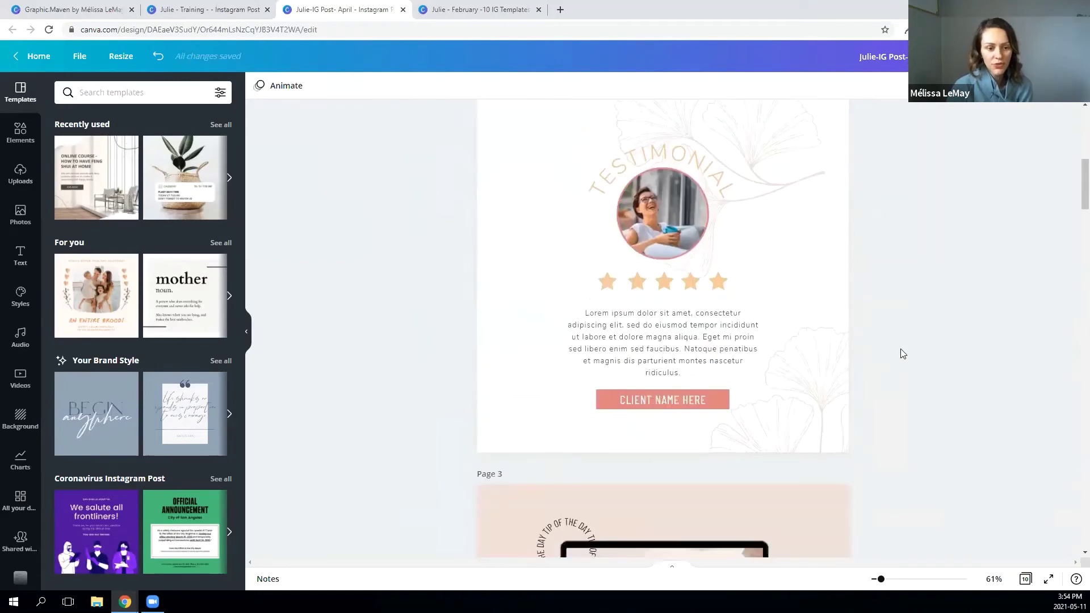
pyautogui.scroll(2, 901, 353)
pyautogui.click(604, 453)
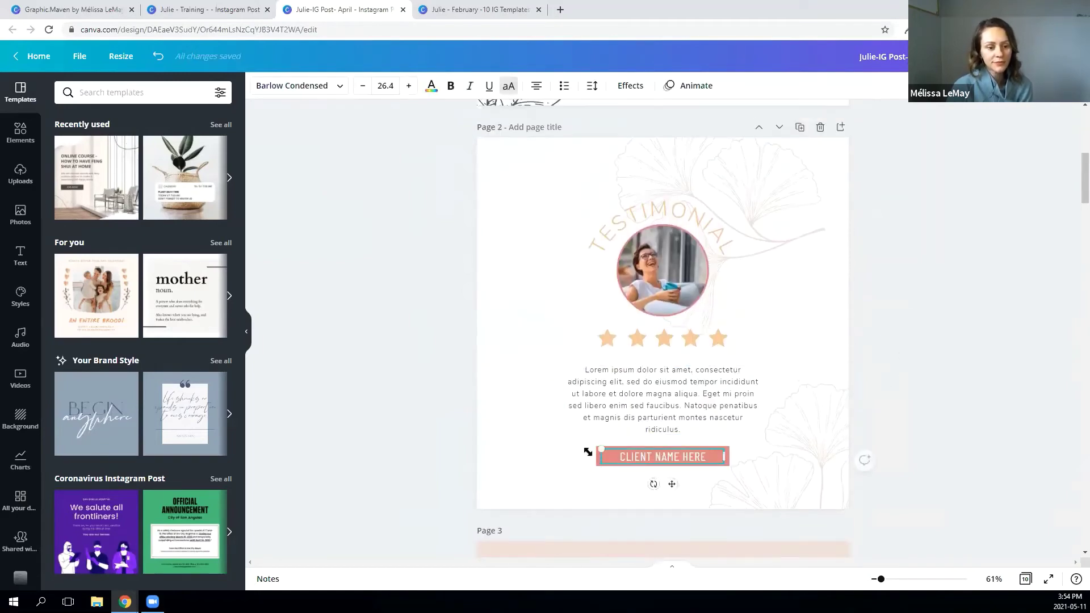
pyautogui.click(599, 448)
pyautogui.click(259, 86)
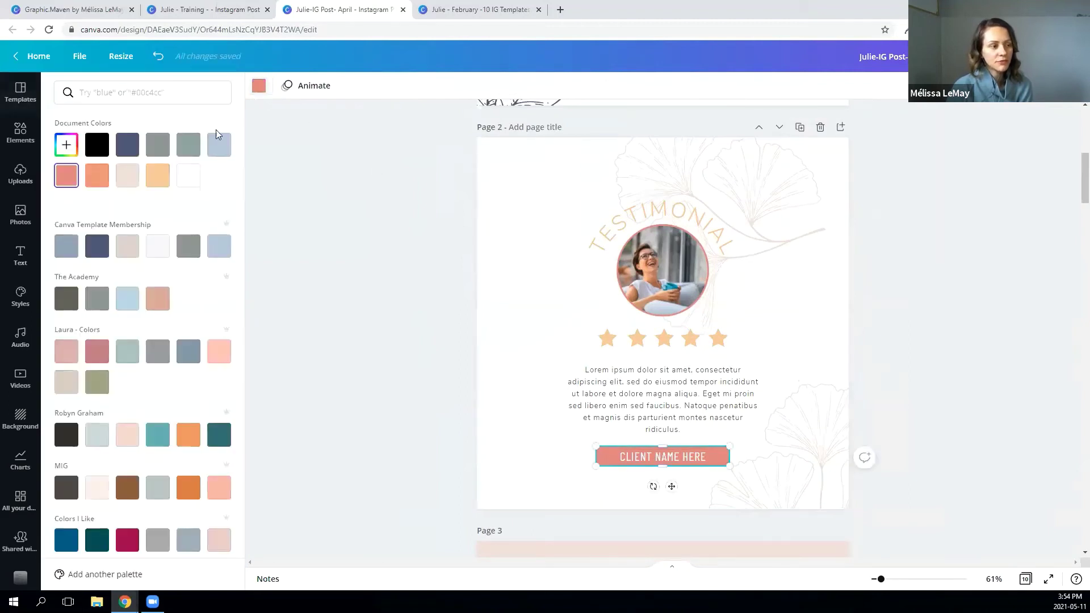
pyautogui.click(219, 246)
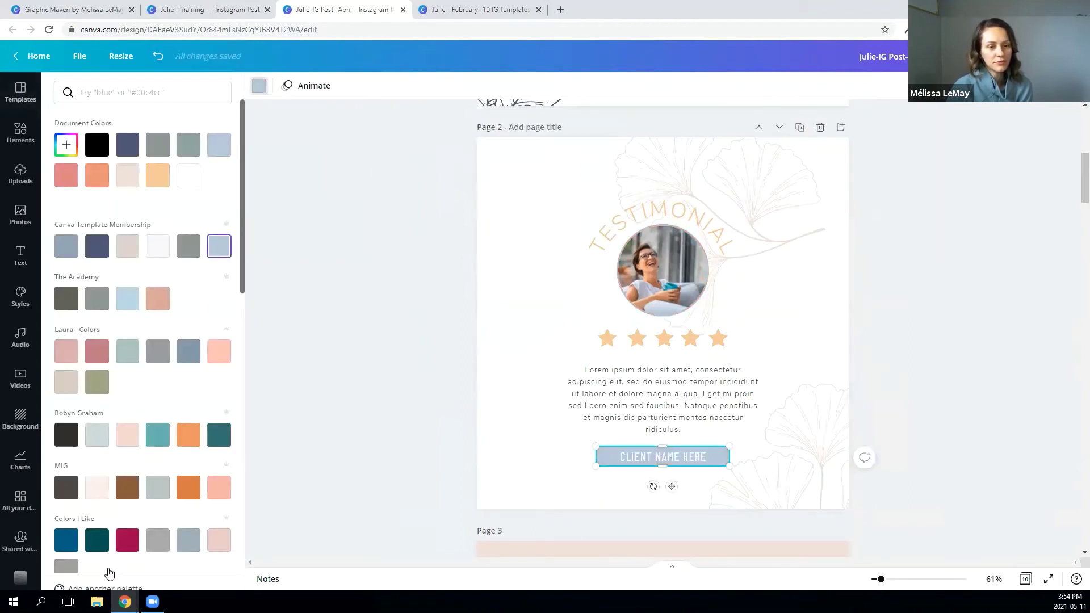
pyautogui.click(925, 306)
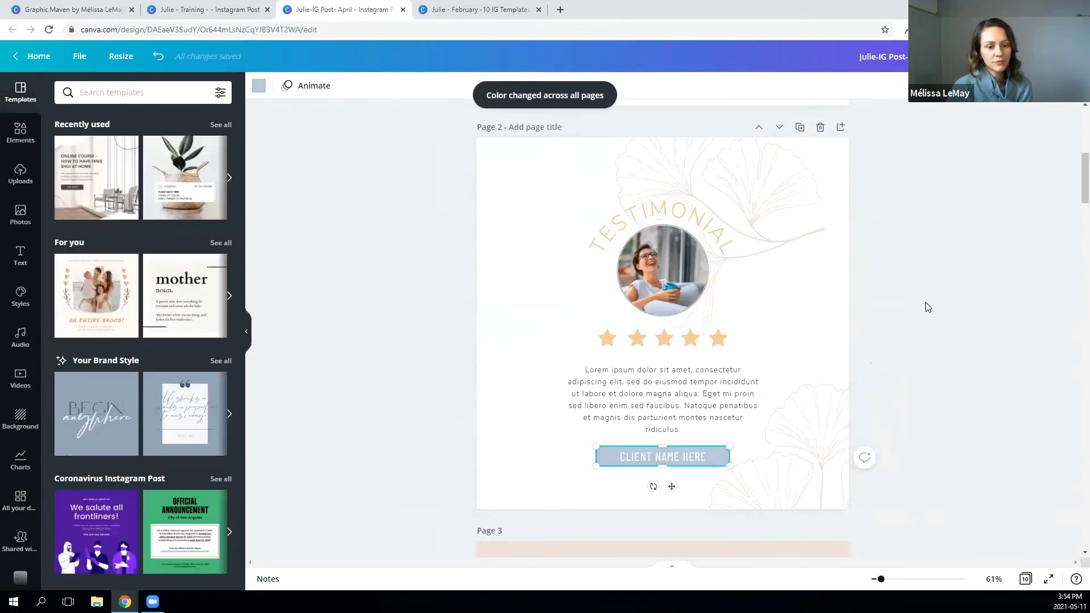
# Recolour the curved Testimonial heading on page 2 with the grey from the Canva Template Membership palette.
pyautogui.click(668, 219)
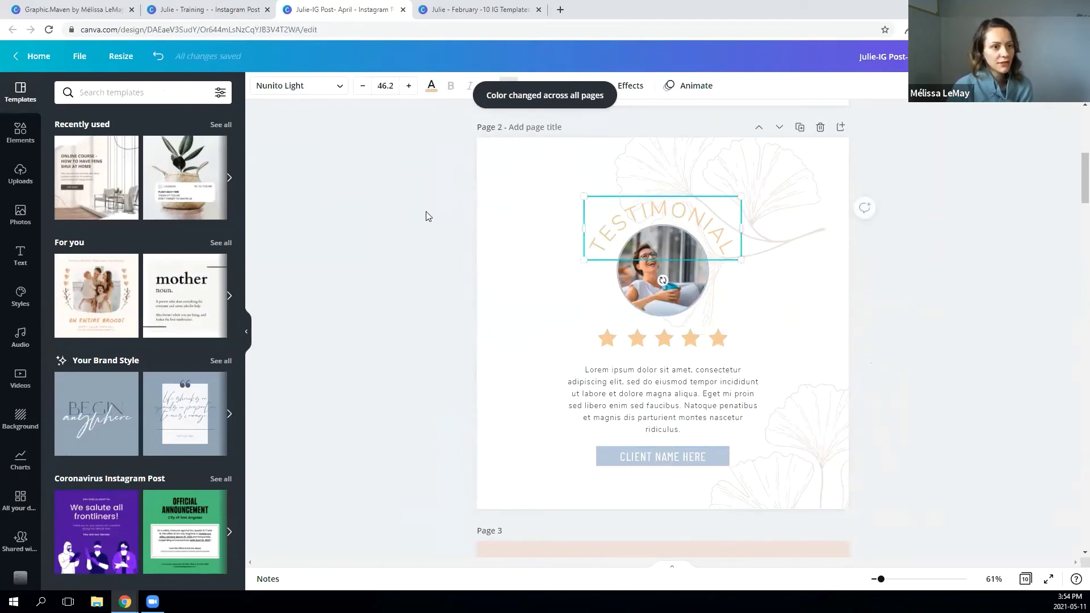
pyautogui.click(431, 86)
pyautogui.click(188, 247)
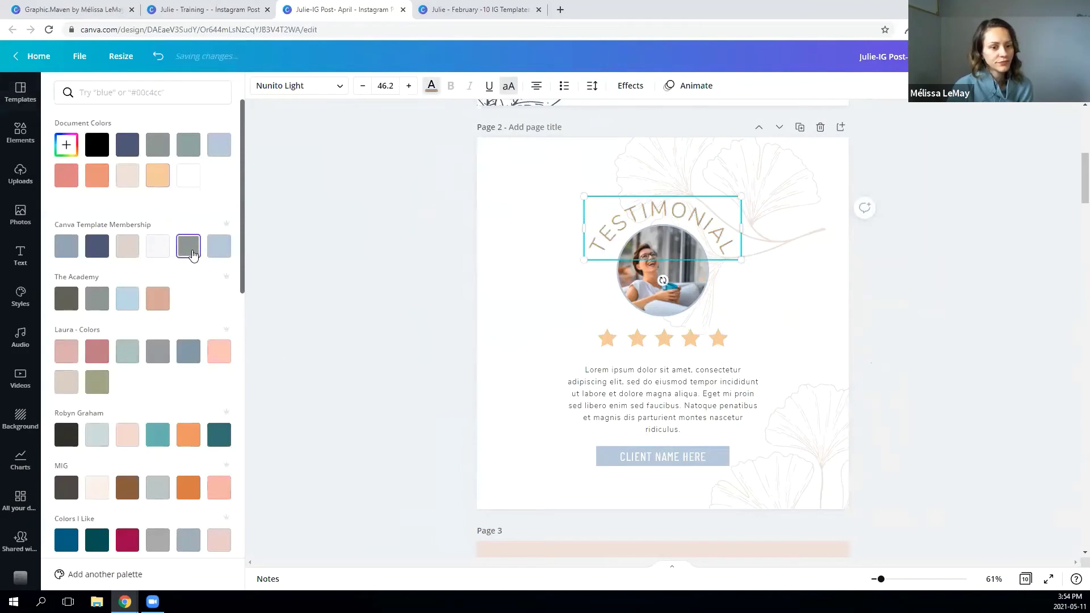
# Recolour the page 2 rating stars with the dark grey from The Academy palette and replace their old colour across all pages.
pyautogui.click(606, 338)
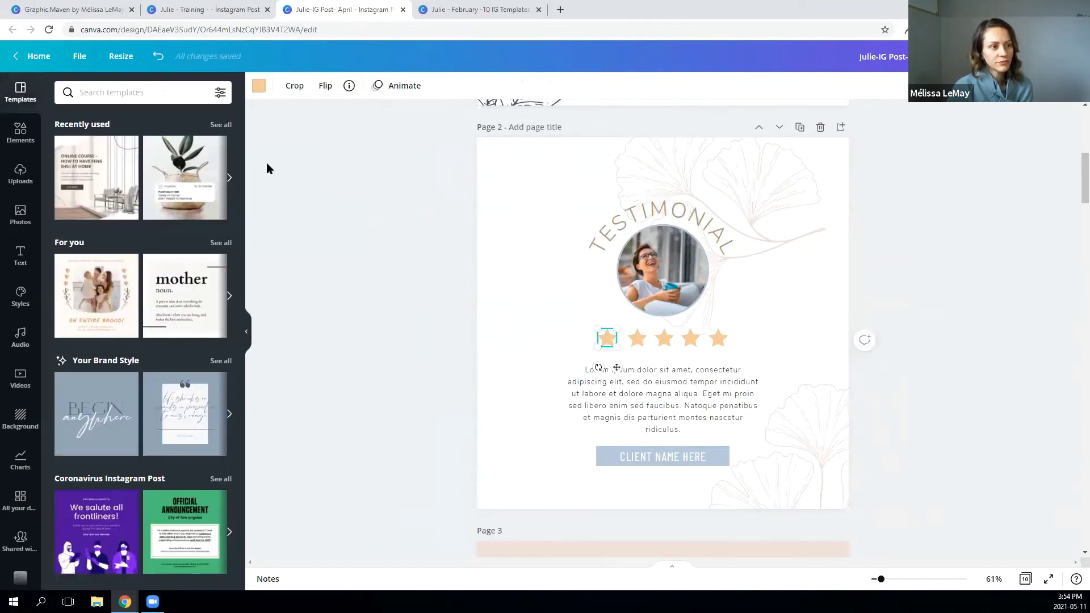
pyautogui.click(262, 85)
pyautogui.click(67, 299)
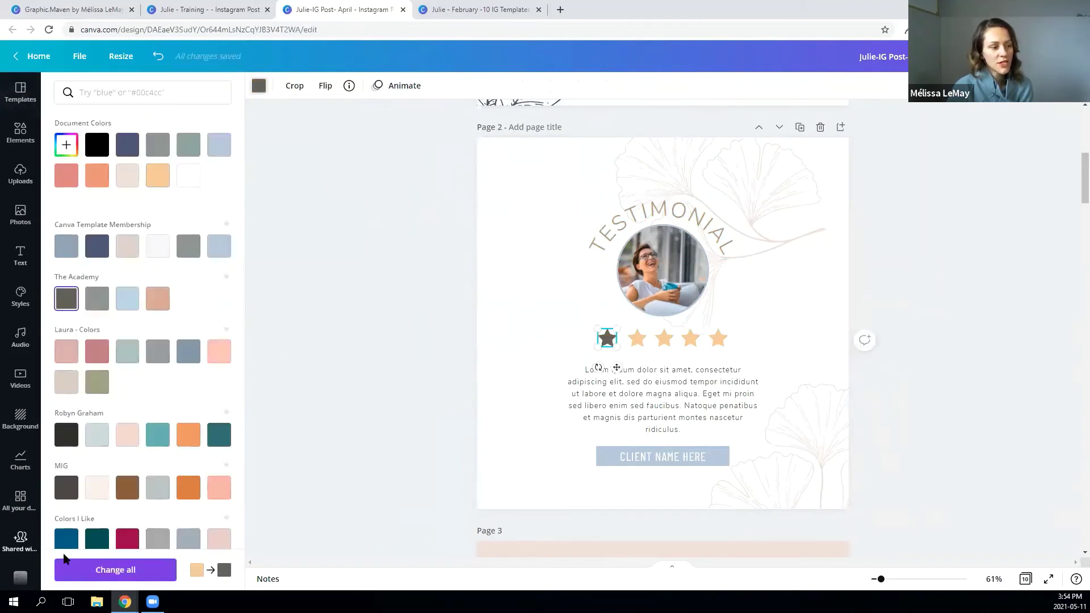
pyautogui.click(113, 570)
pyautogui.click(988, 287)
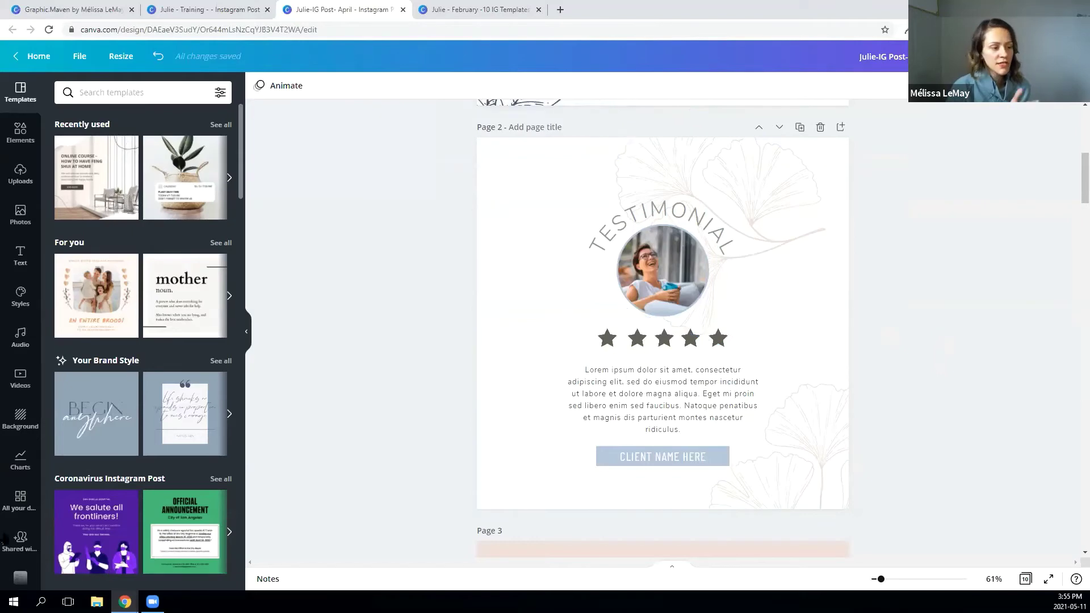
pyautogui.scroll(-5, 935, 314)
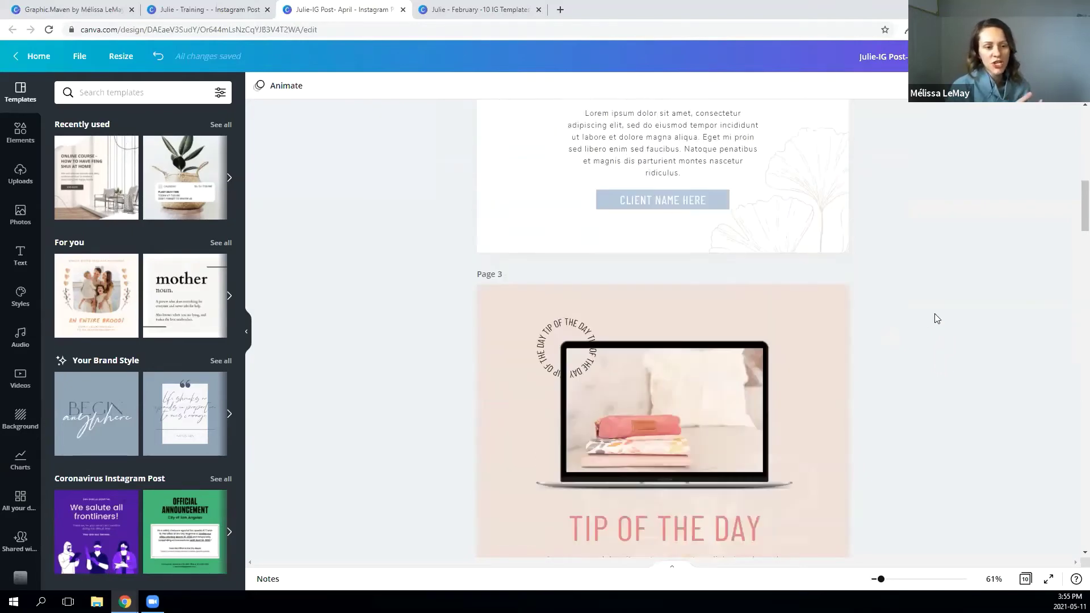
pyautogui.scroll(3, 934, 313)
pyautogui.scroll(4, 993, 292)
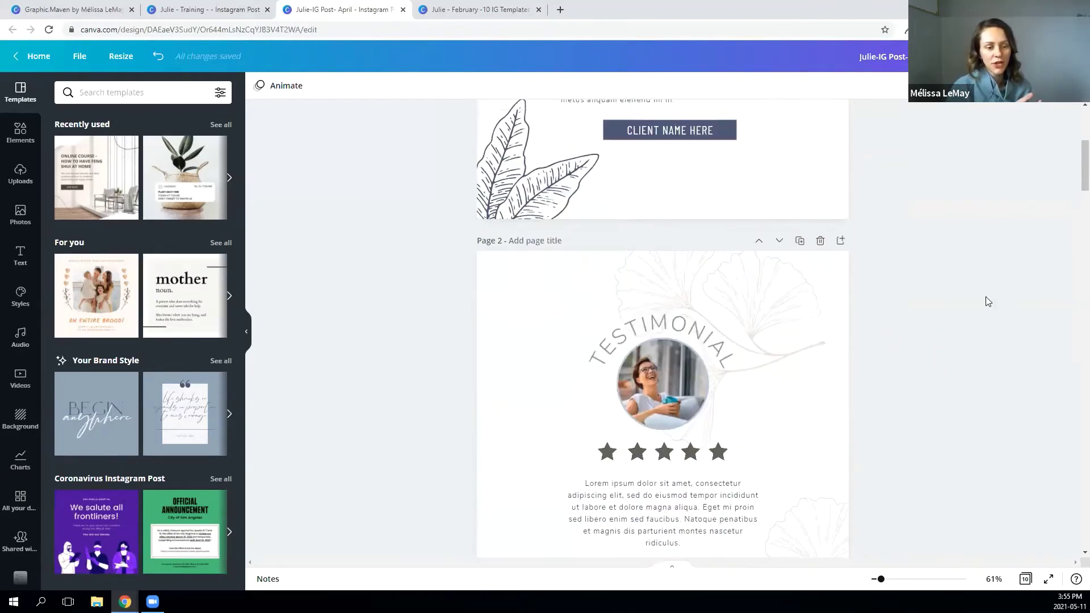
pyautogui.click(639, 333)
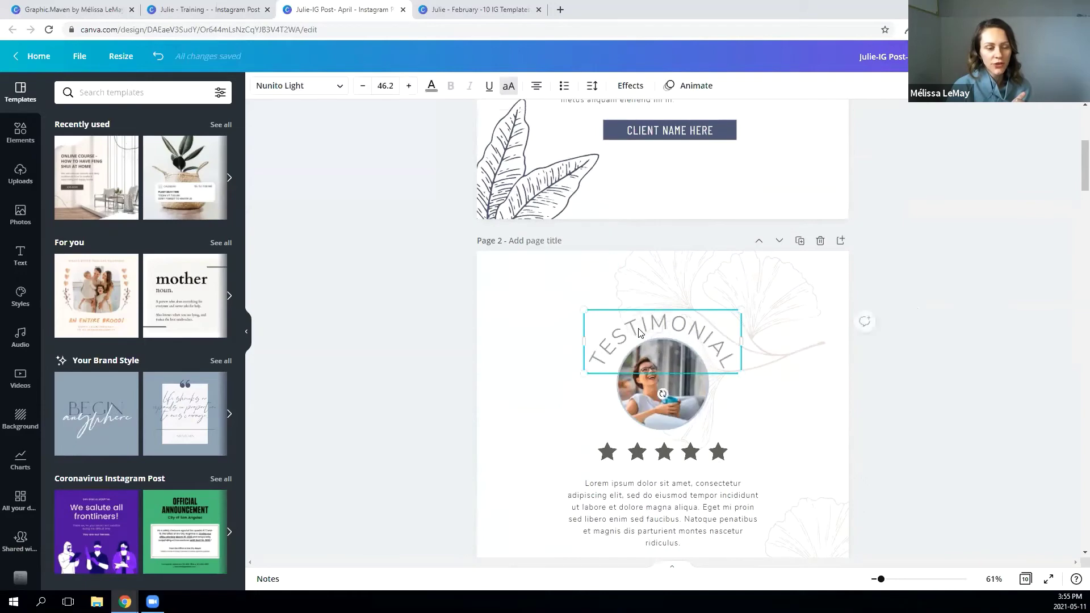
pyautogui.click(394, 377)
pyautogui.scroll(5, 591, 345)
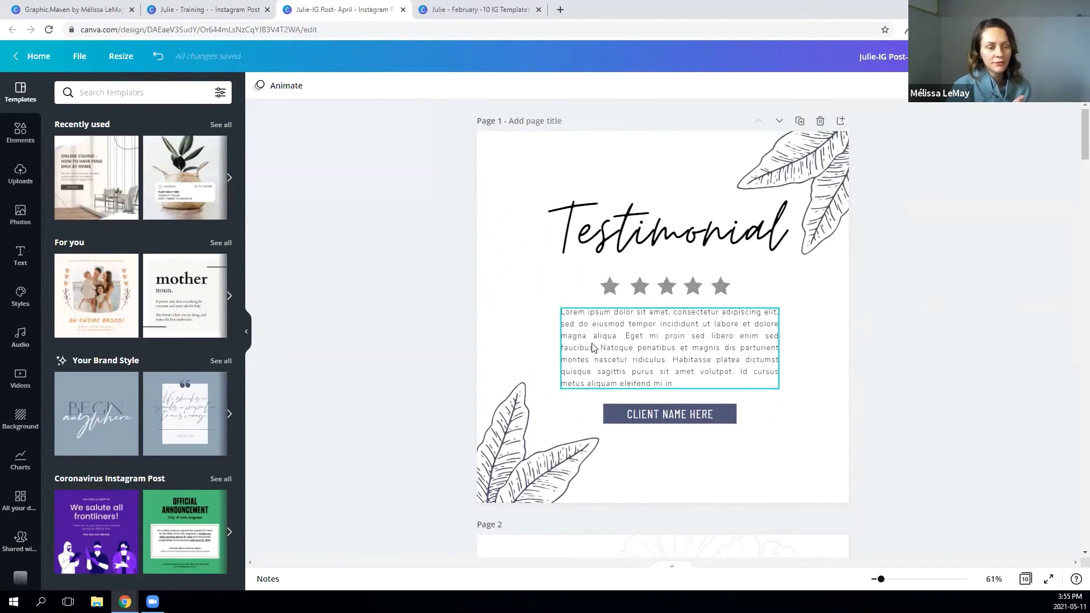
# Review the recoloured posts on pages 1 to 5, from the Testimonial page to the This or That chart.
pyautogui.scroll(-8, 908, 264)
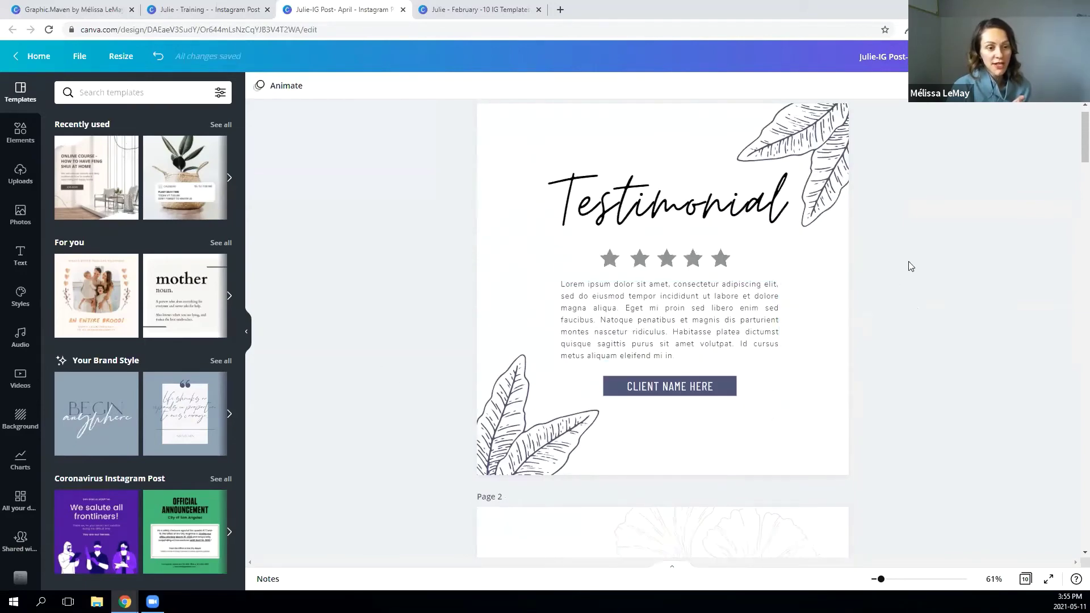
pyautogui.scroll(-6, 908, 267)
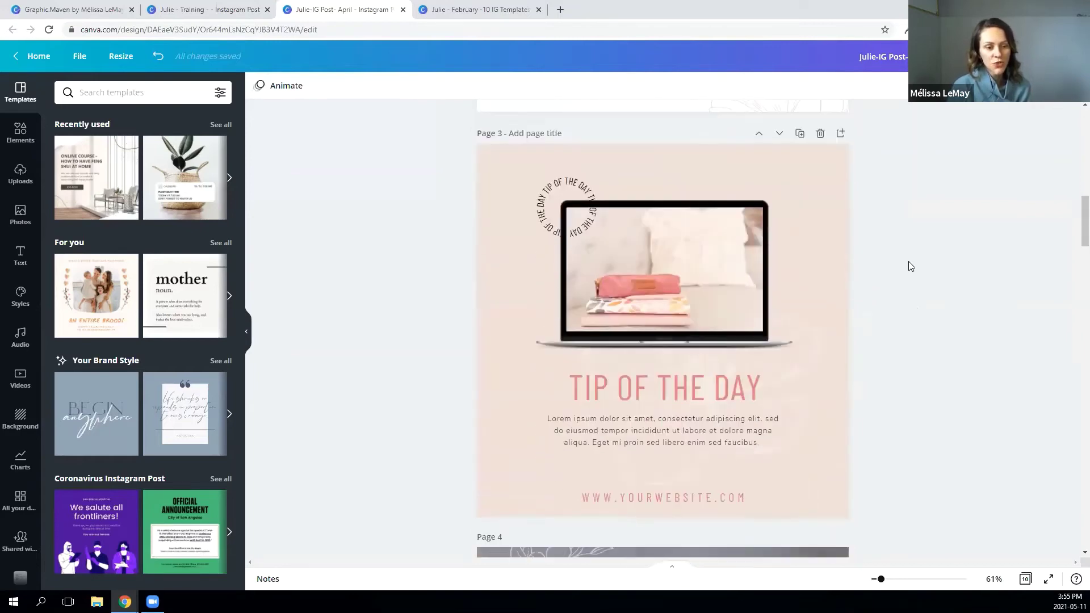
pyautogui.click(729, 264)
pyautogui.scroll(-3, 730, 265)
pyautogui.scroll(-4, 730, 266)
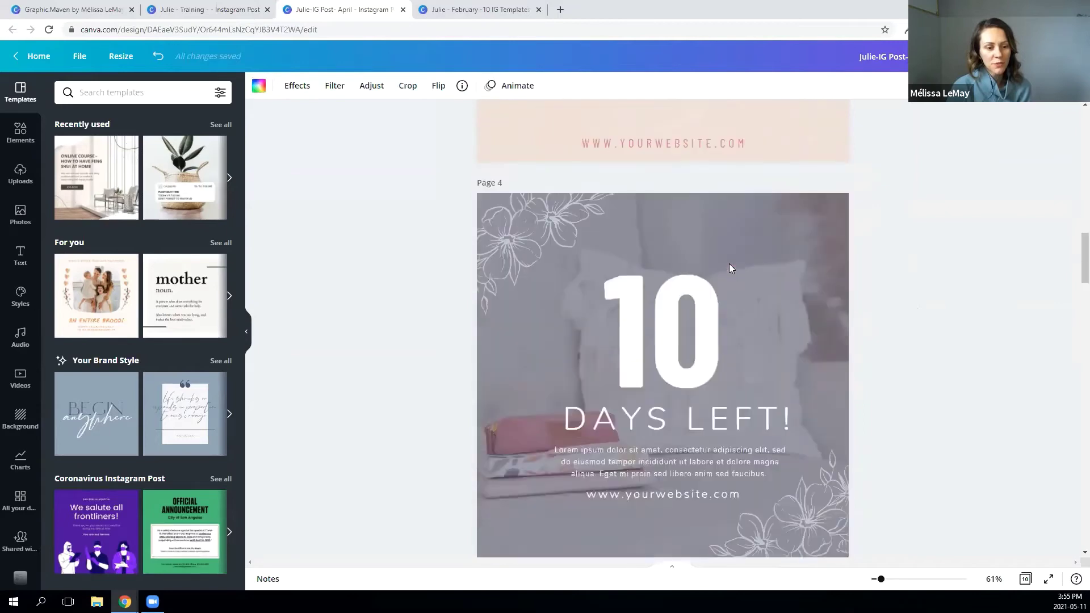
pyautogui.click(839, 182)
pyautogui.scroll(-8, 845, 259)
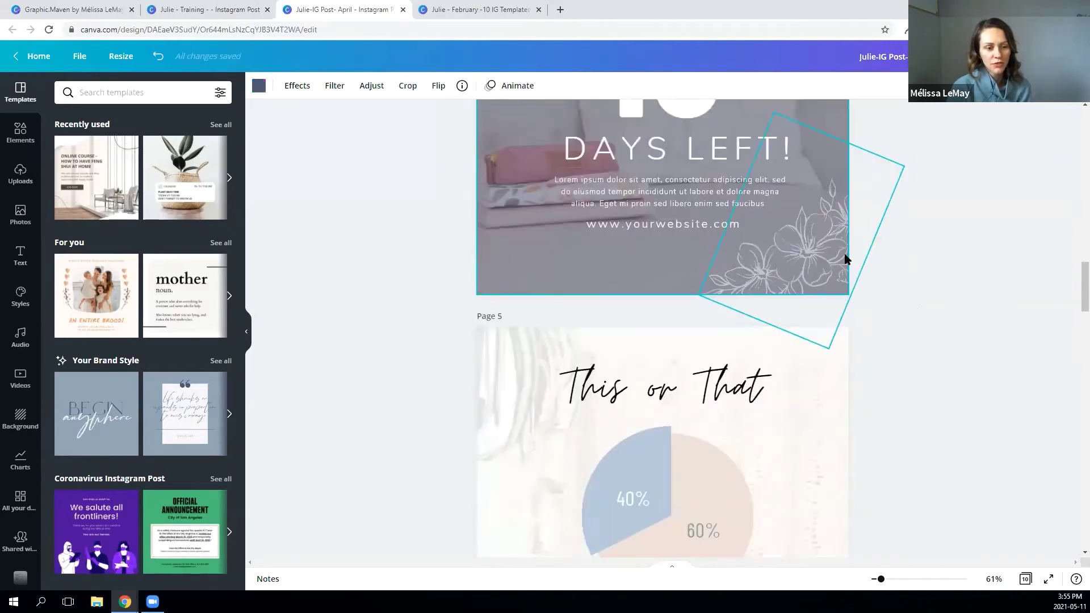
pyautogui.click(905, 283)
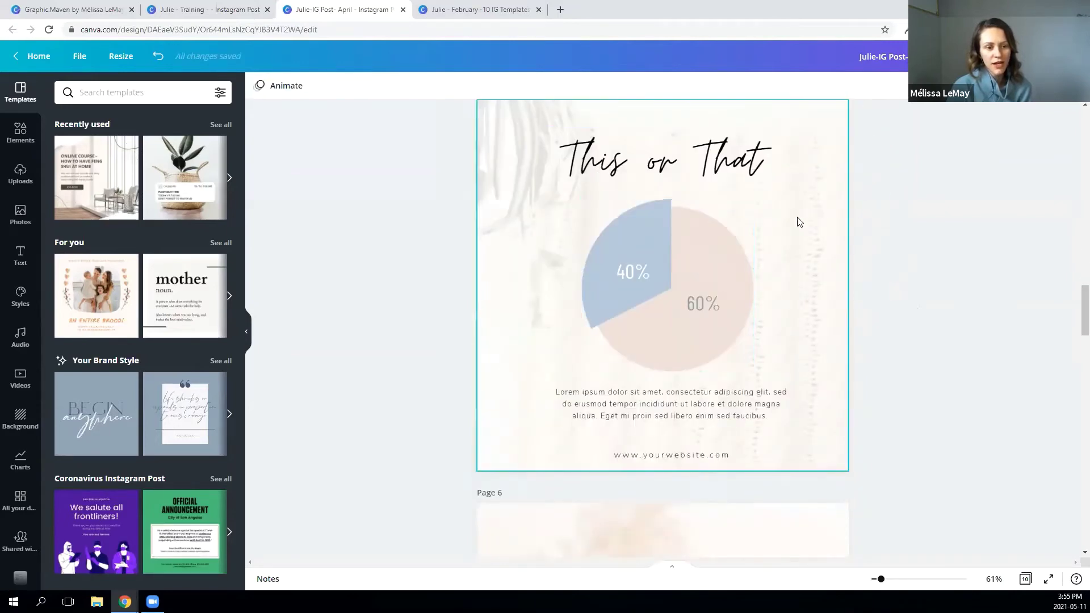
pyautogui.scroll(10, 873, 276)
pyautogui.scroll(6, 875, 279)
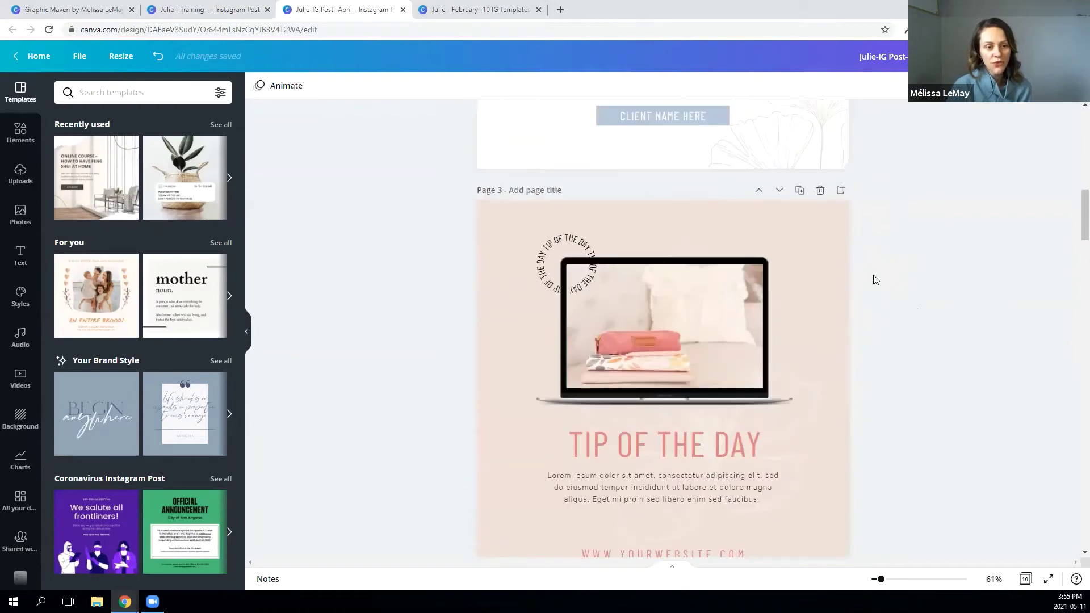
# Open the Stock by Jewels folder inside the Clients folder and view its folder options.
pyautogui.scroll(-10, 7, 420)
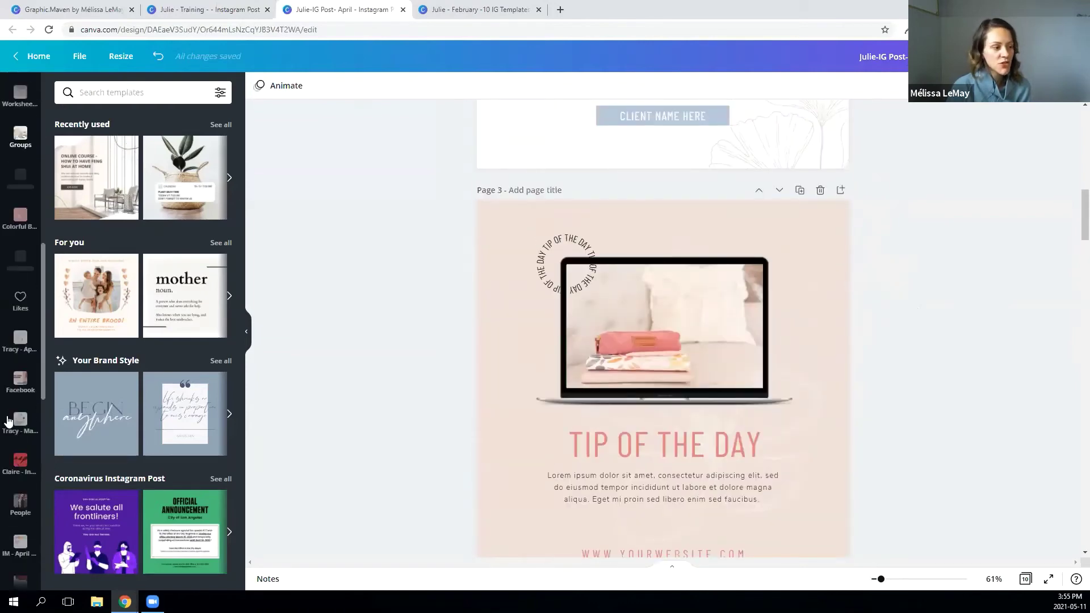
pyautogui.scroll(-4, 7, 420)
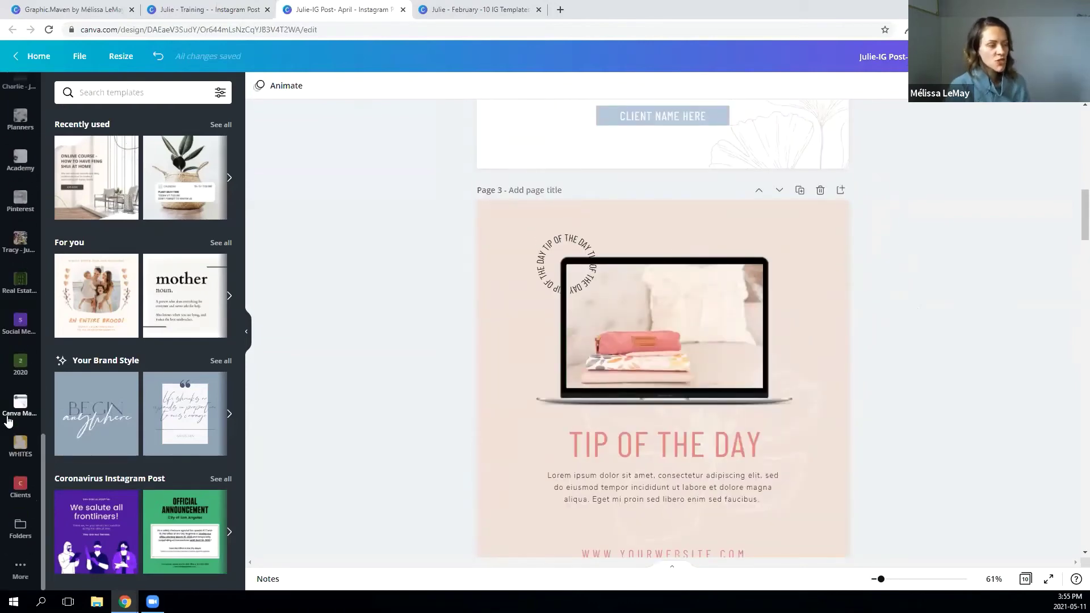
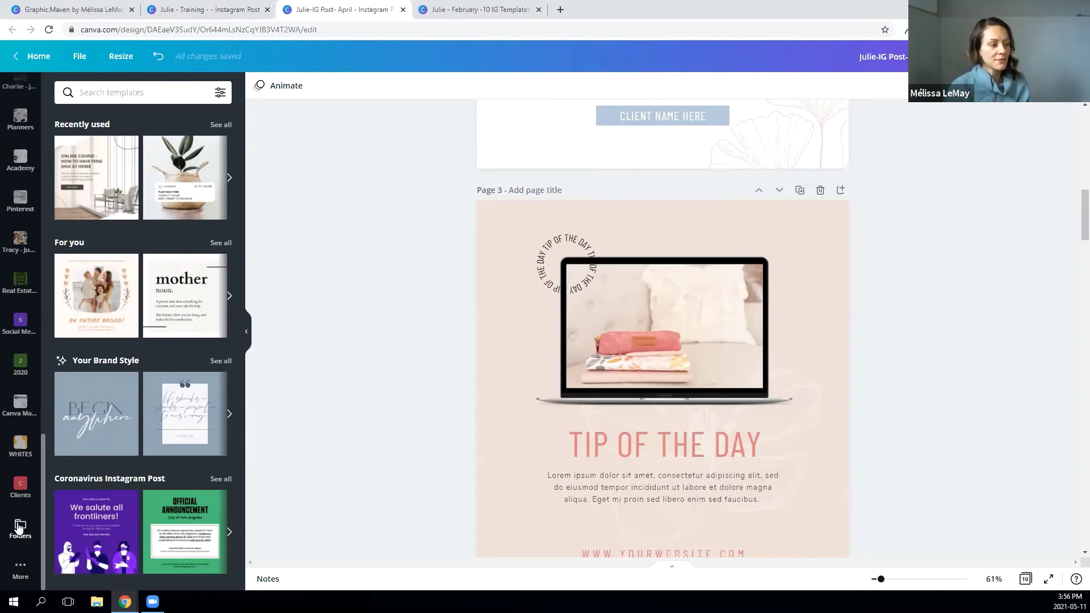
pyautogui.click(19, 526)
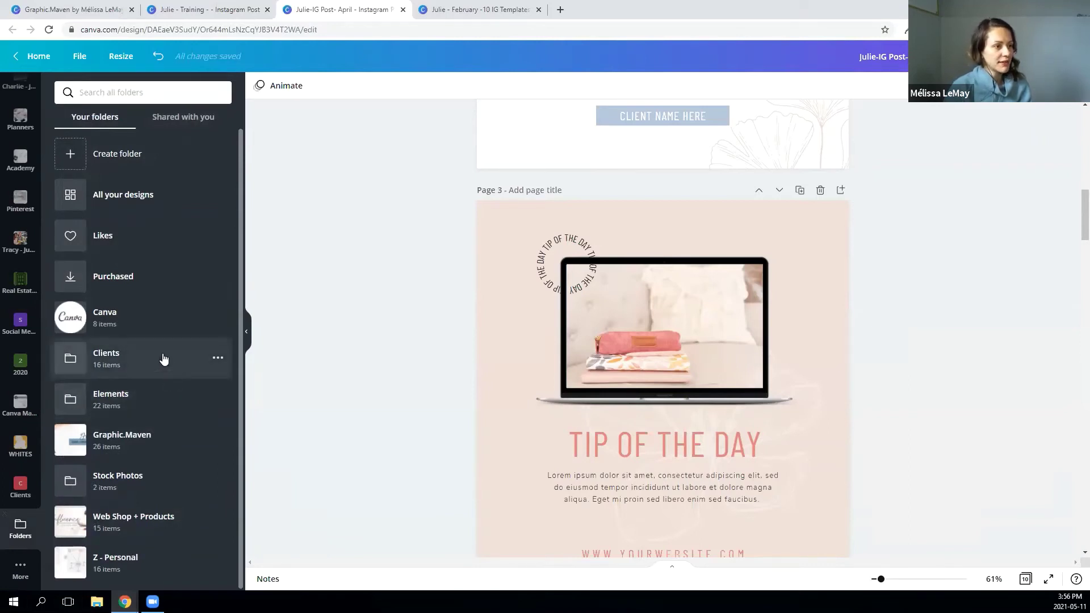
pyautogui.scroll(-1, 164, 397)
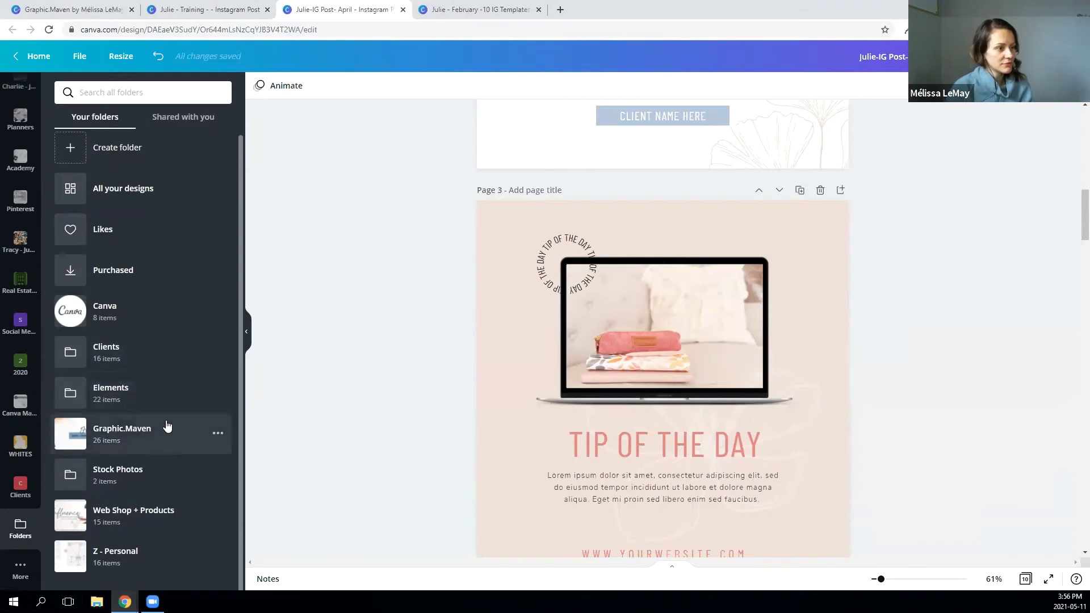
pyautogui.scroll(1, 166, 426)
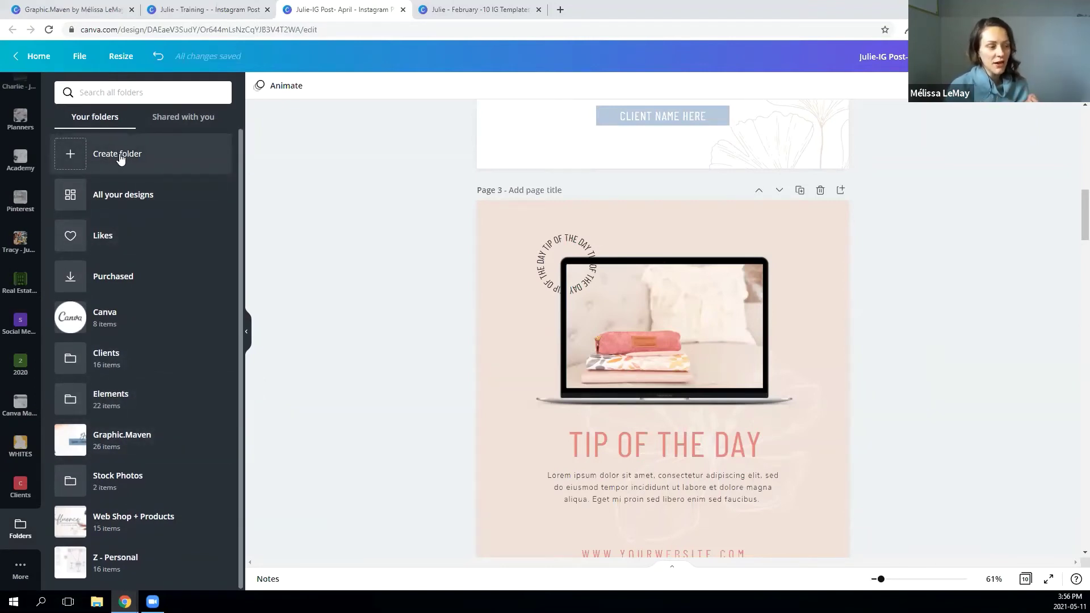
pyautogui.click(141, 365)
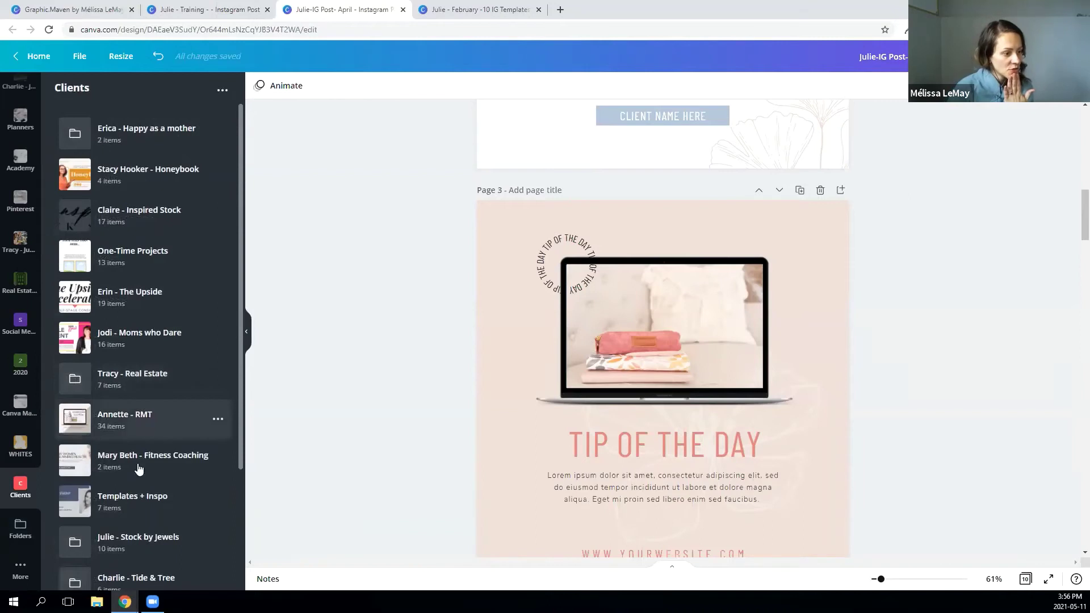
pyautogui.click(132, 540)
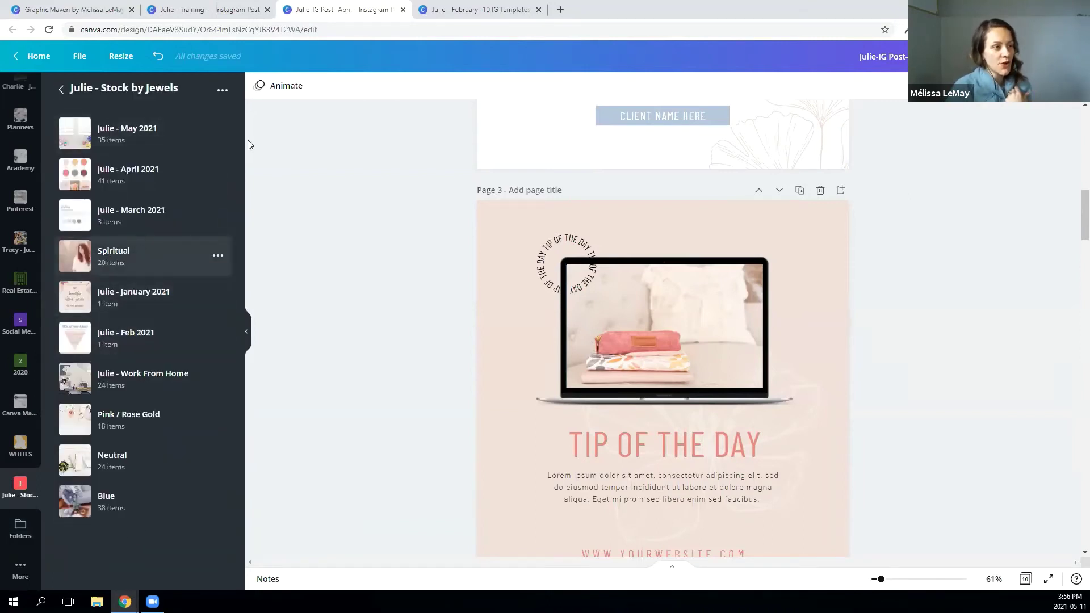
pyautogui.click(222, 89)
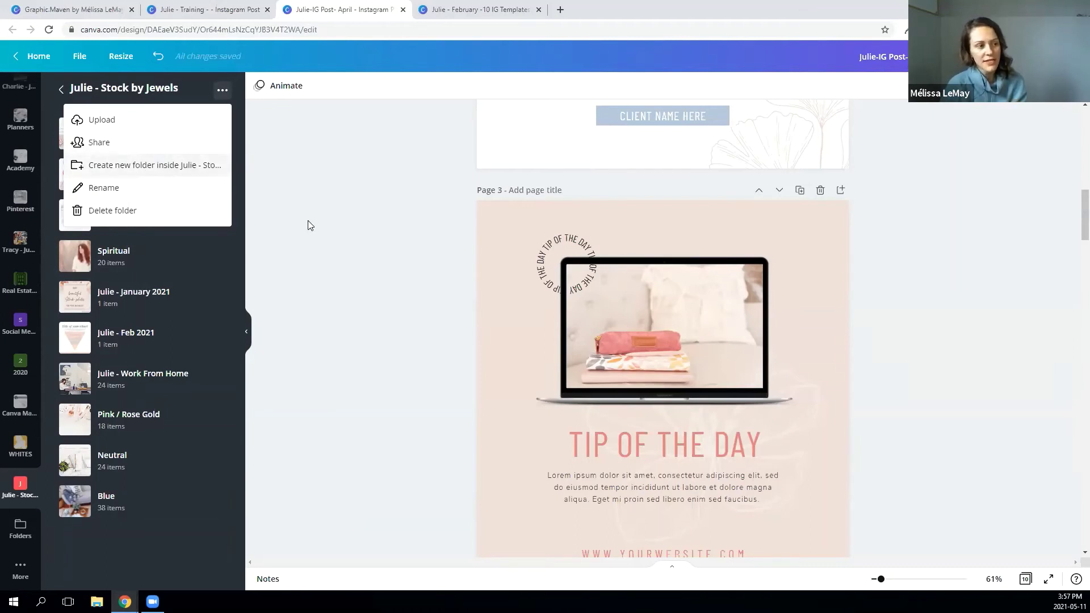
pyautogui.click(299, 246)
# Open the Spiritual photo folder, bring up its file upload and dismiss it without choosing any files.
pyautogui.click(154, 254)
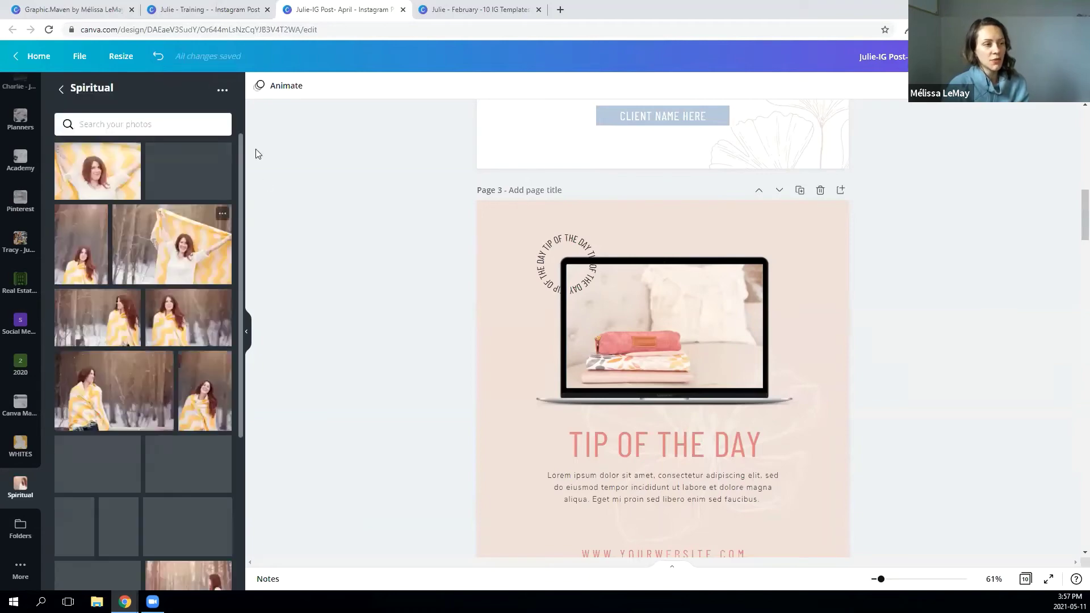
pyautogui.click(220, 91)
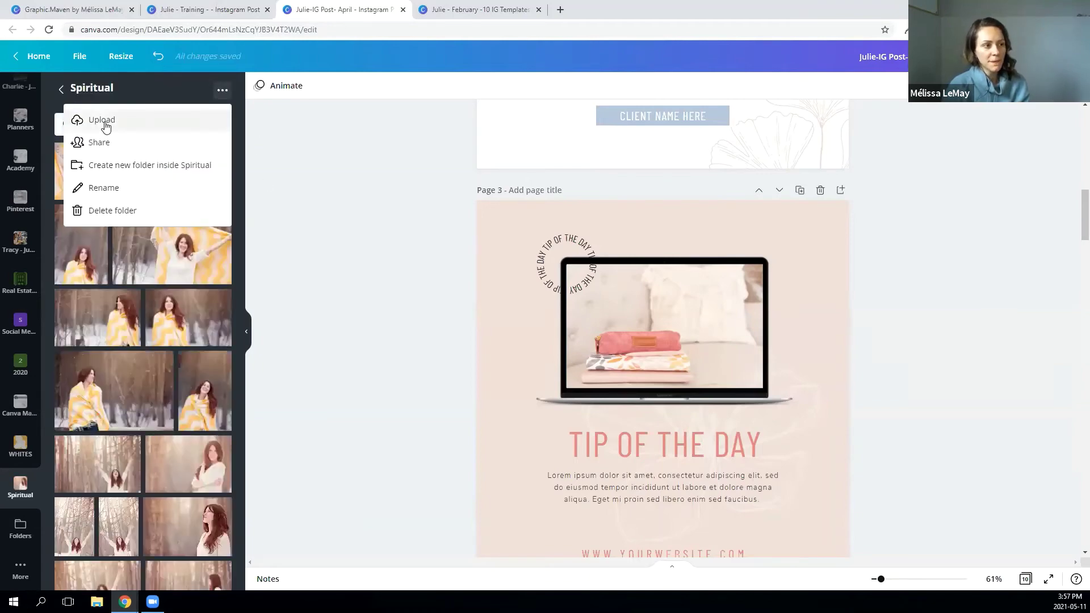
pyautogui.click(102, 120)
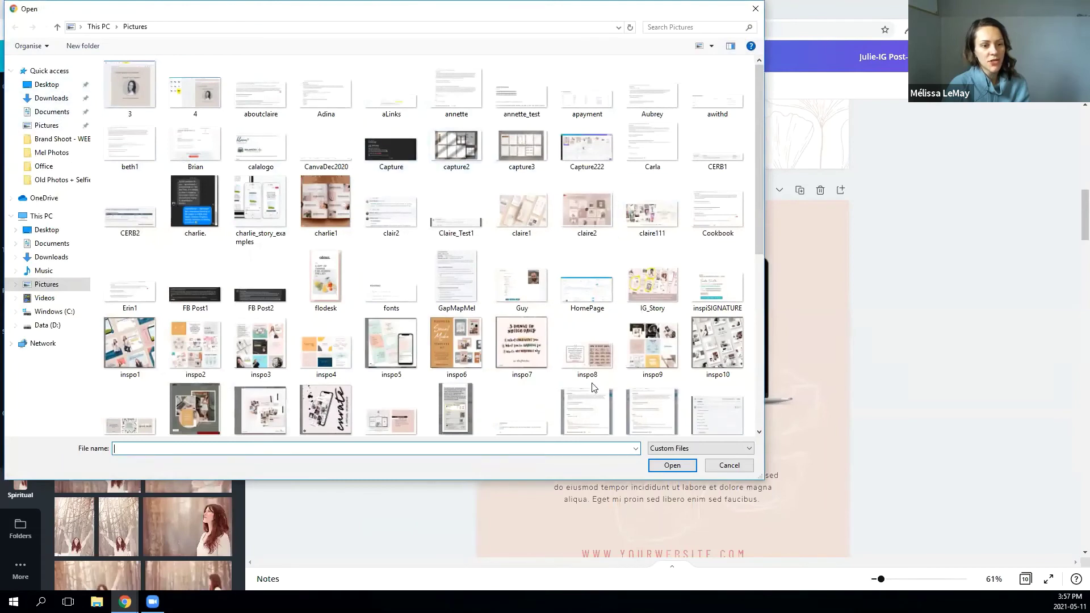
pyautogui.click(672, 465)
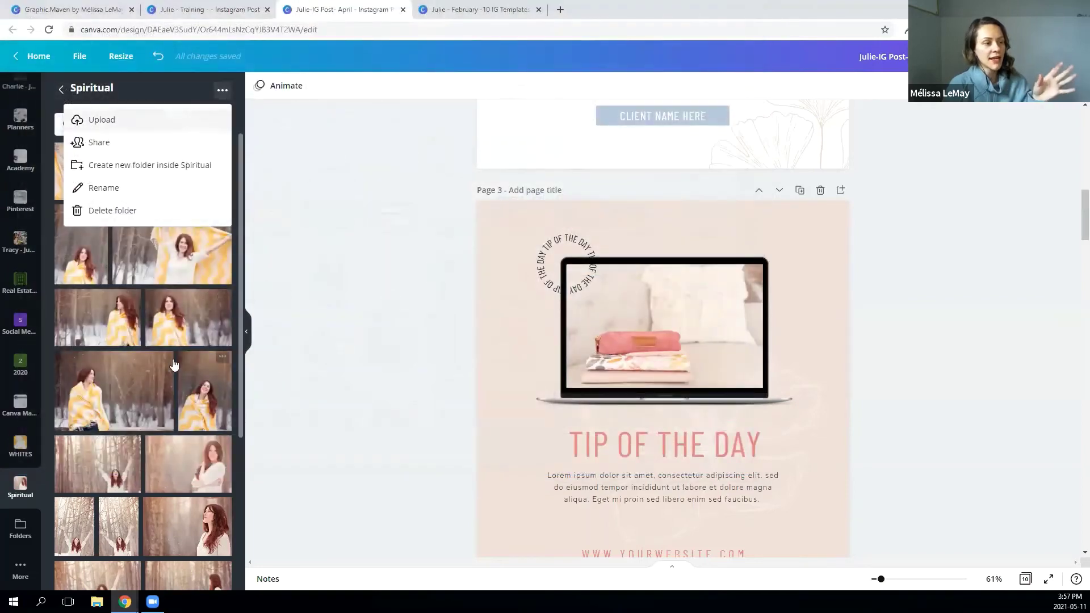
# Create a folder named test from the Canva home page's folder list, and open and cancel its file upload.
pyautogui.click(57, 9)
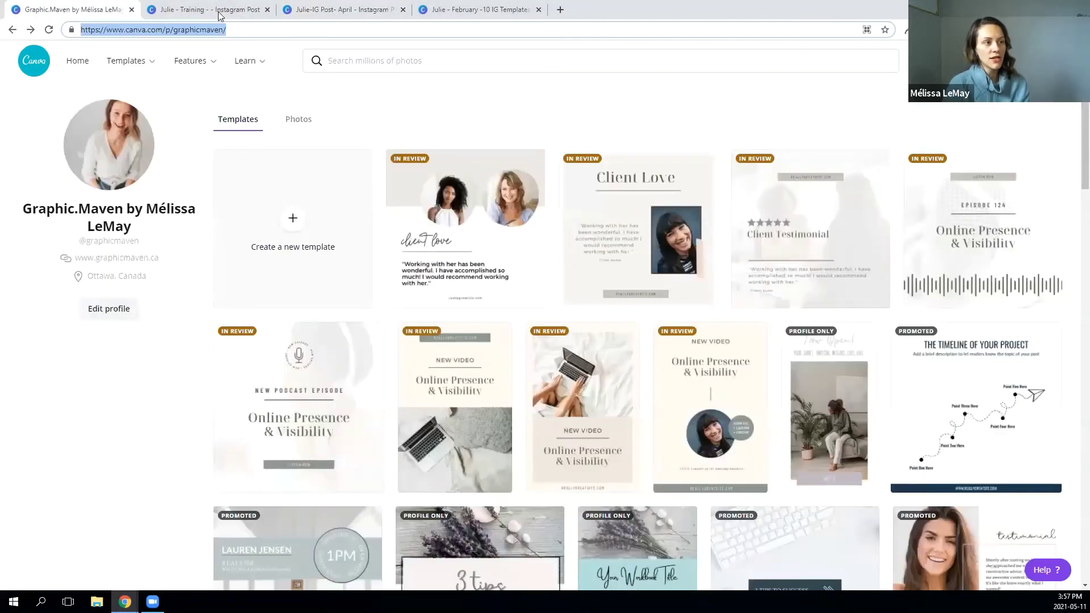
pyautogui.click(70, 62)
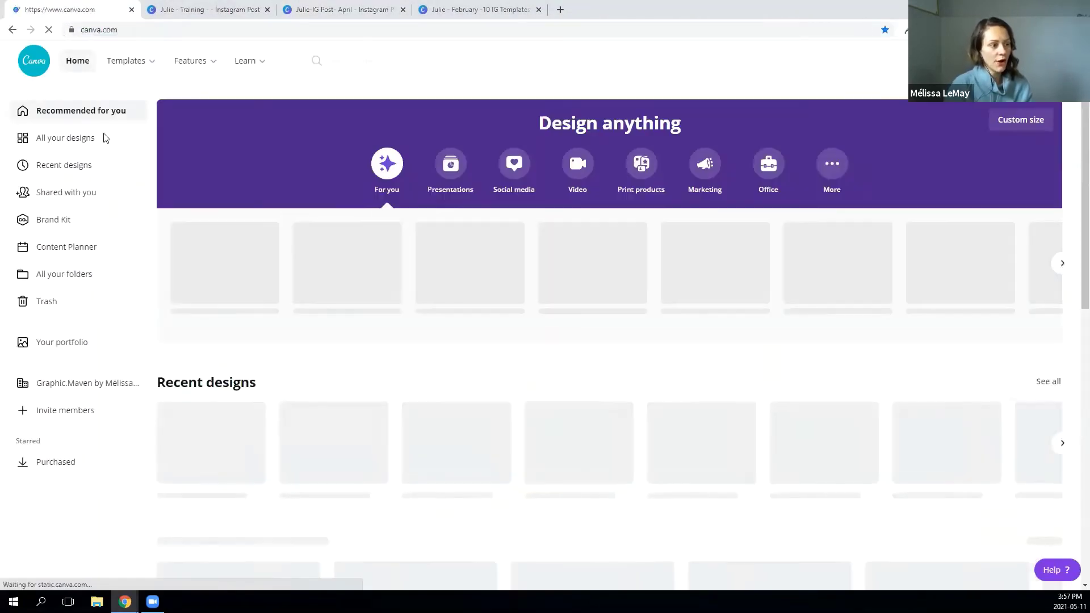
pyautogui.click(59, 278)
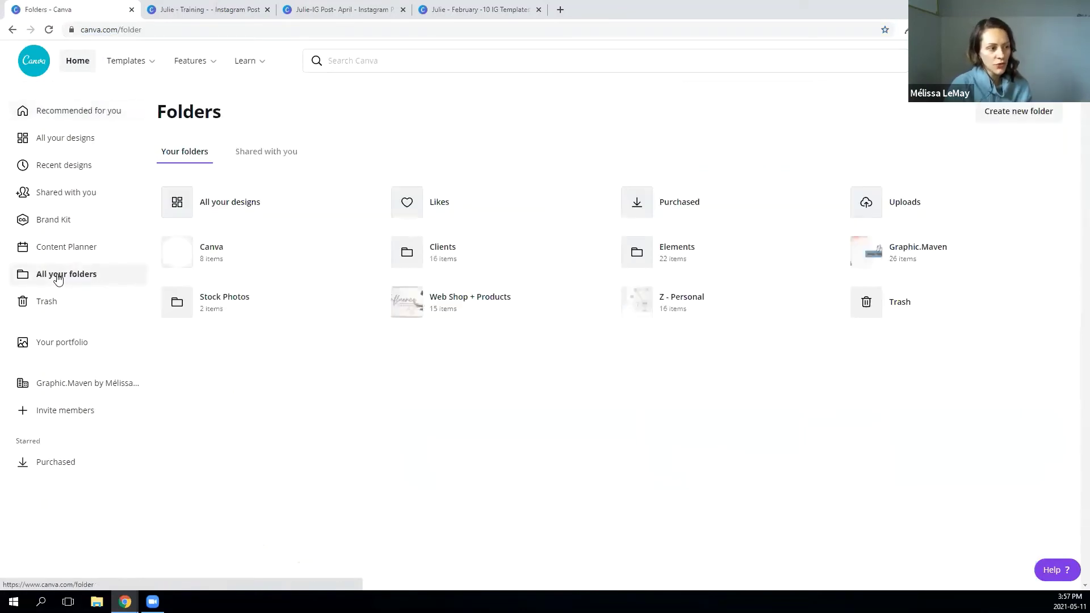
pyautogui.click(1010, 117)
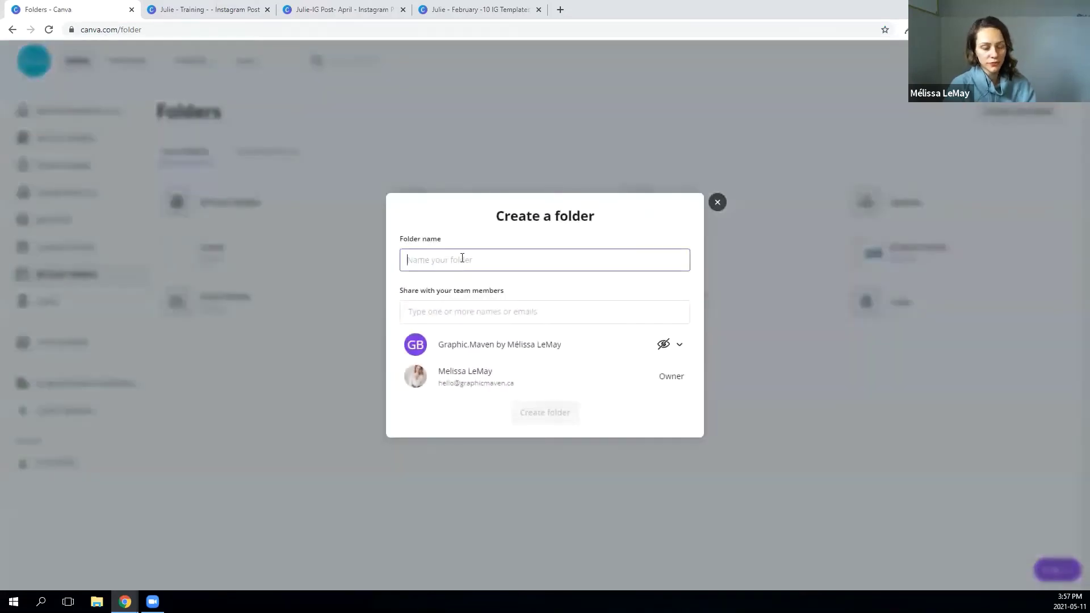
pyautogui.write('etst')
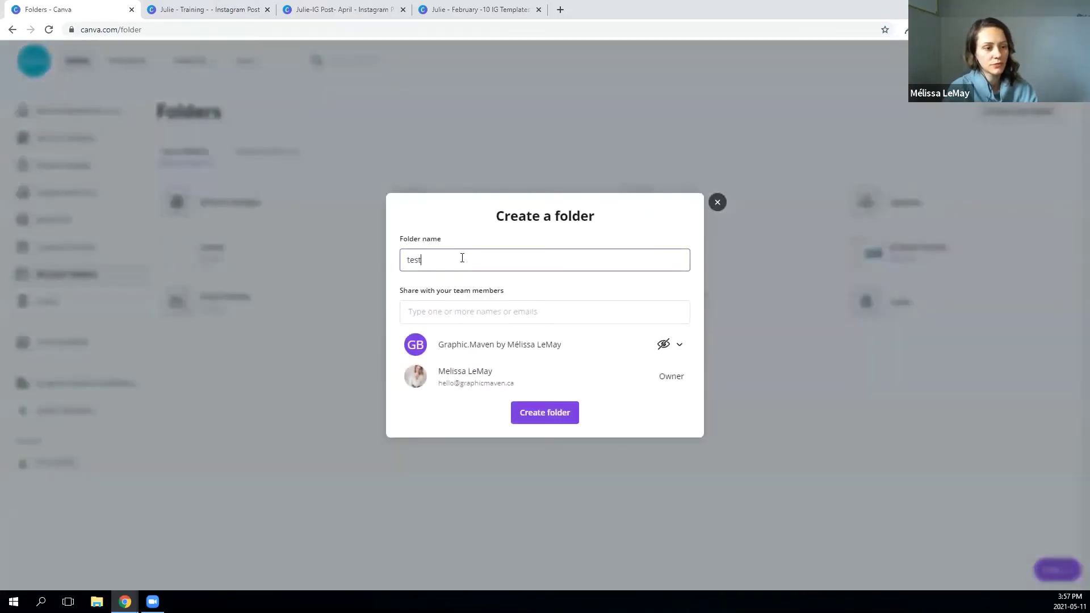
pyautogui.press('Return')
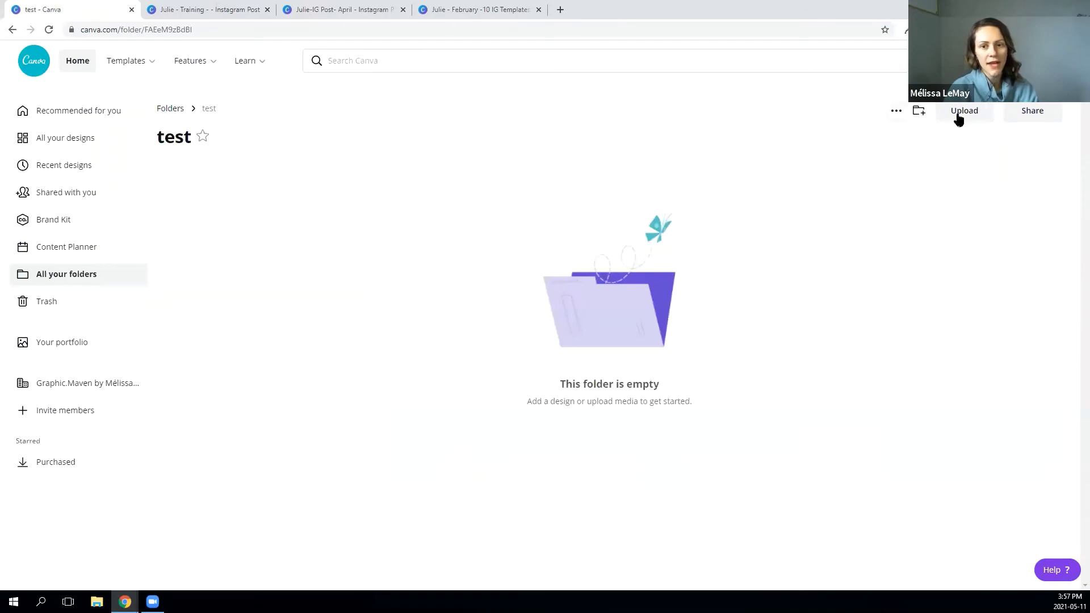
pyautogui.click(967, 111)
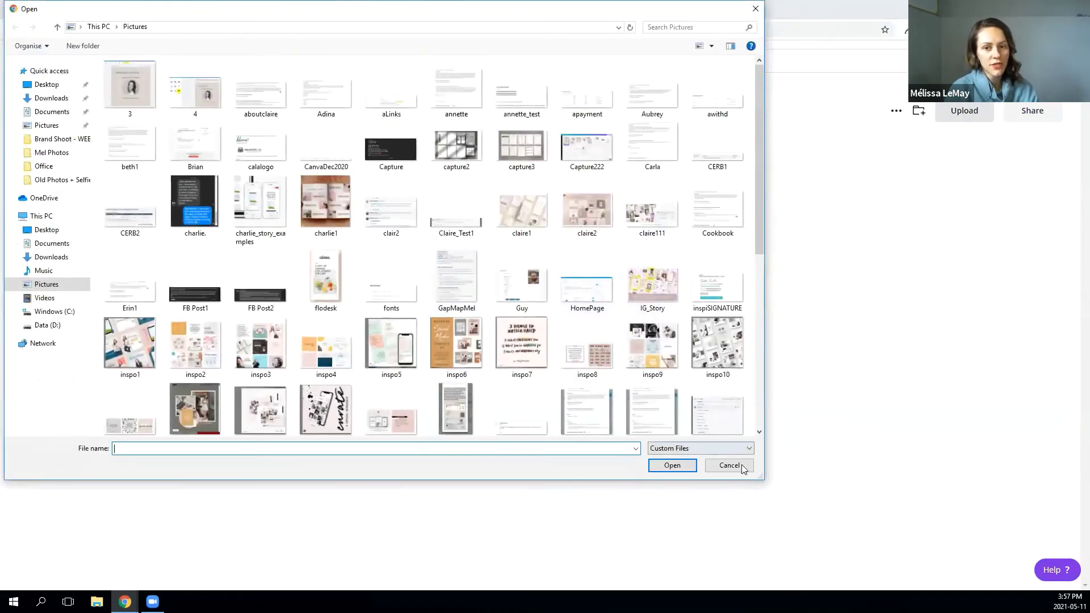
pyautogui.click(742, 464)
# Return to the list of all folders and delete the test folder.
pyautogui.click(176, 111)
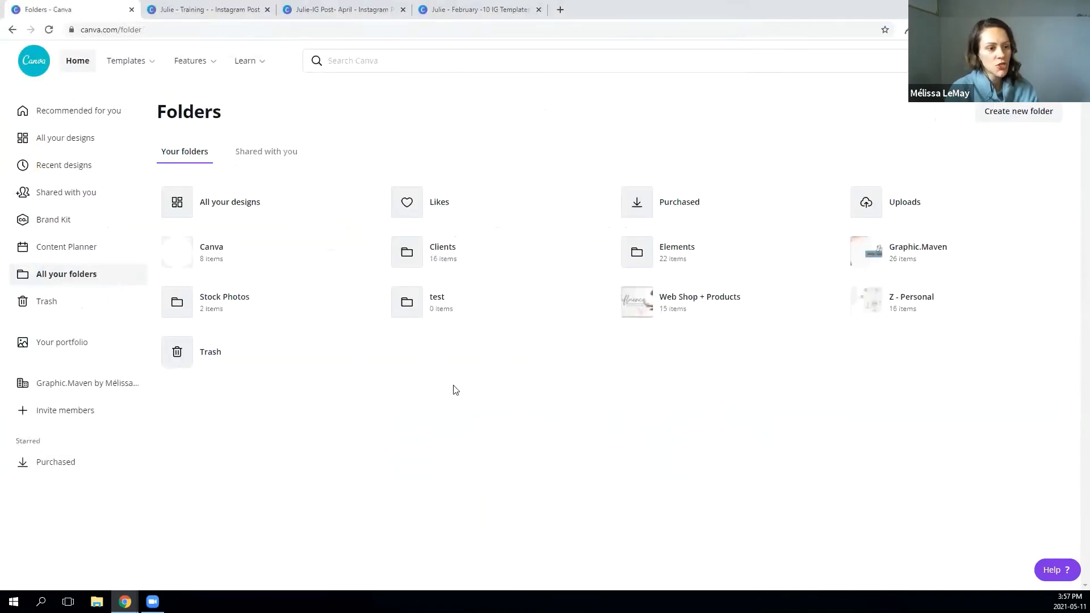
pyautogui.click(589, 303)
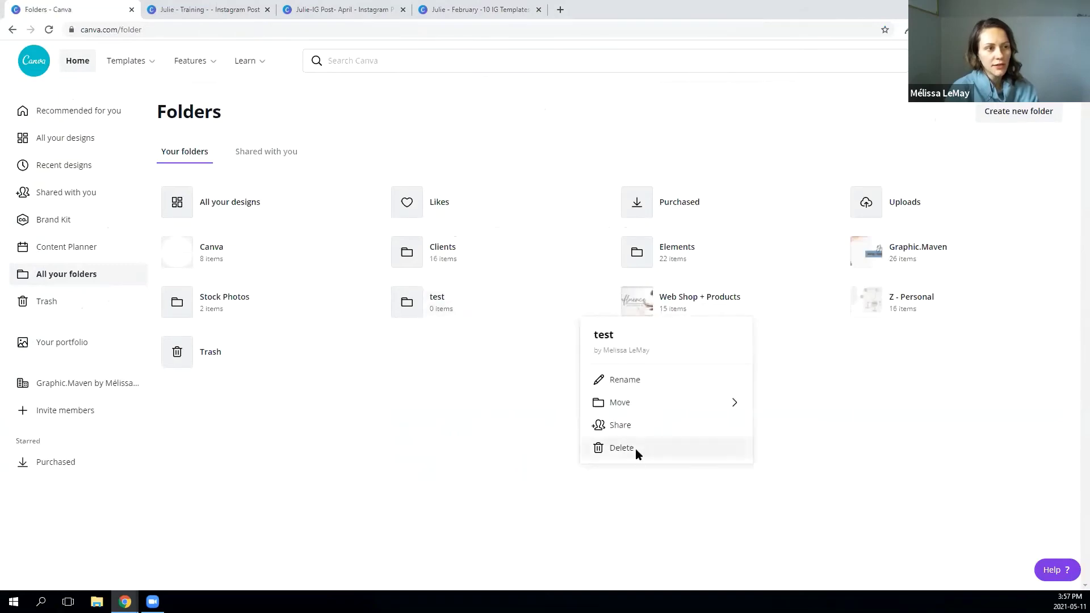
pyautogui.click(635, 449)
# Switch back to the April IG Post design and close the Spiritual folder's options.
pyautogui.click(210, 10)
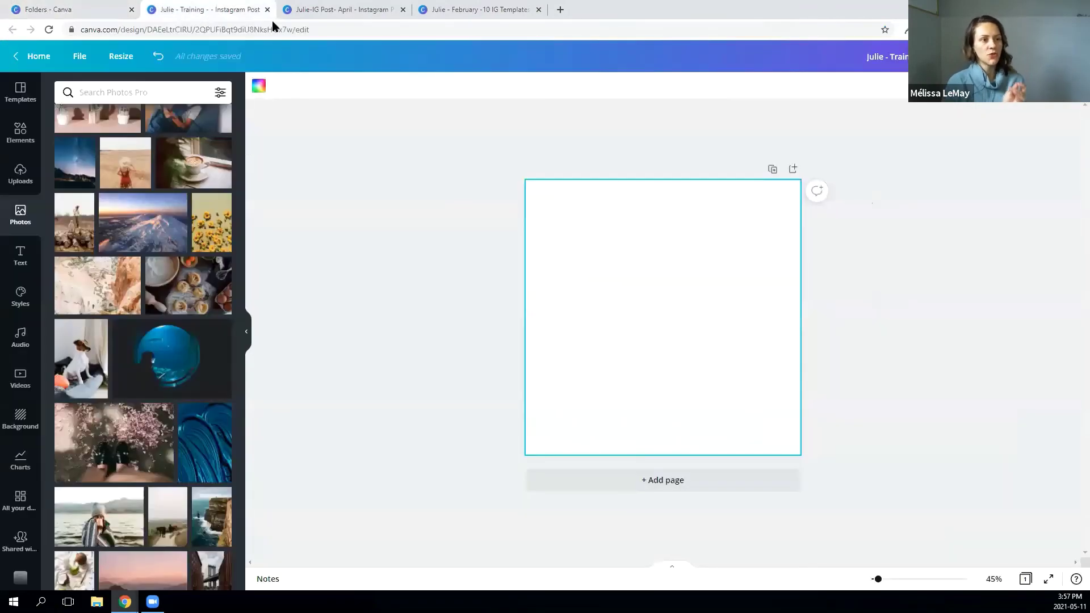
pyautogui.click(317, 10)
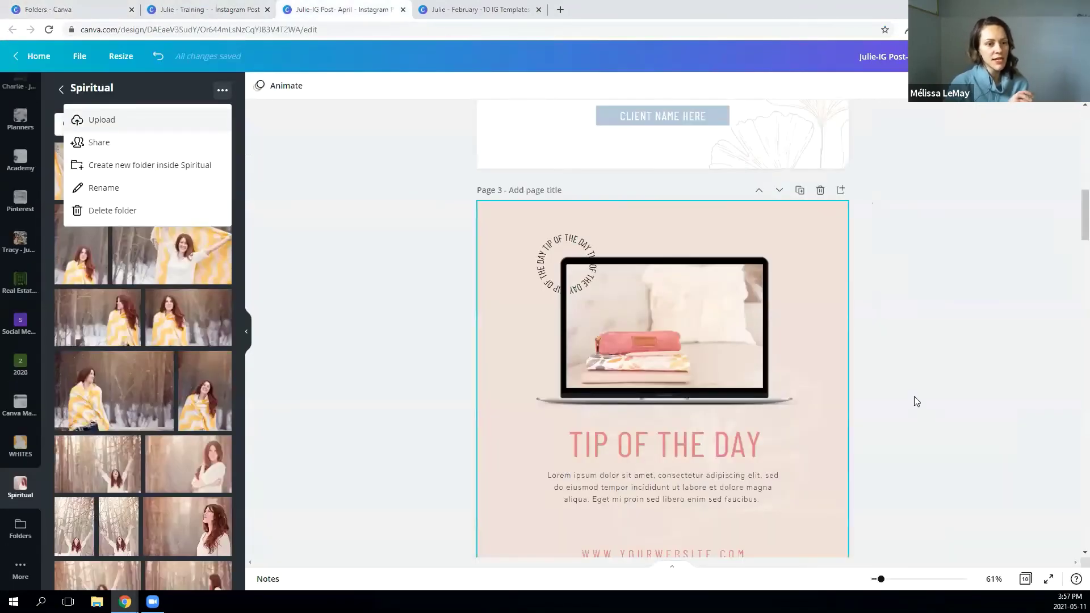
pyautogui.scroll(6, 947, 377)
pyautogui.click(301, 240)
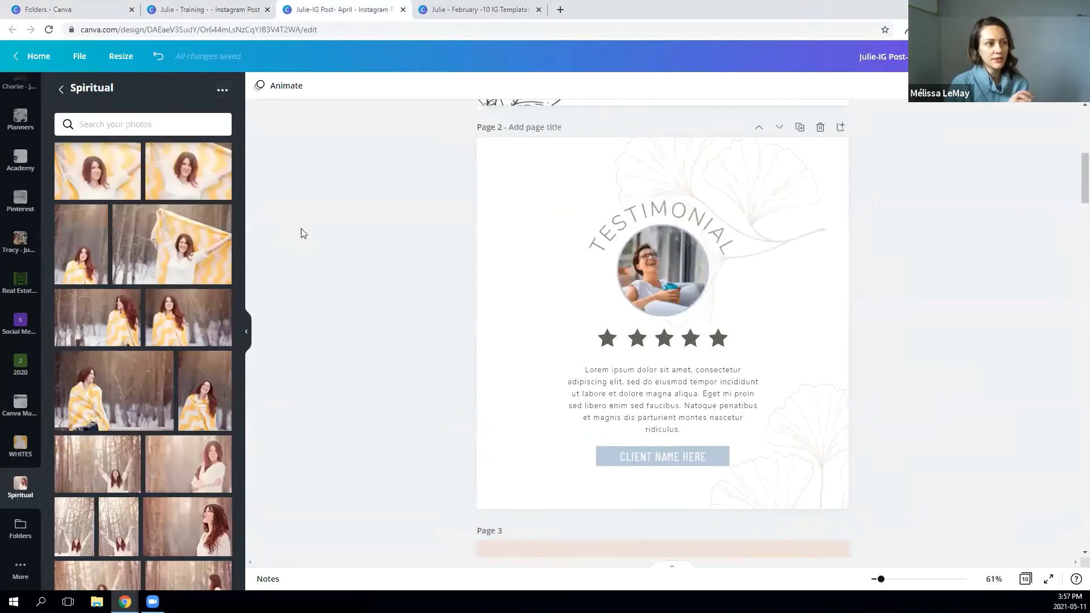
# Undo the recent brand colour replacements one after another, back through those on the page 1 Testimonial post, and check the pages.
pyautogui.scroll(7, 915, 302)
pyautogui.scroll(-4, 915, 302)
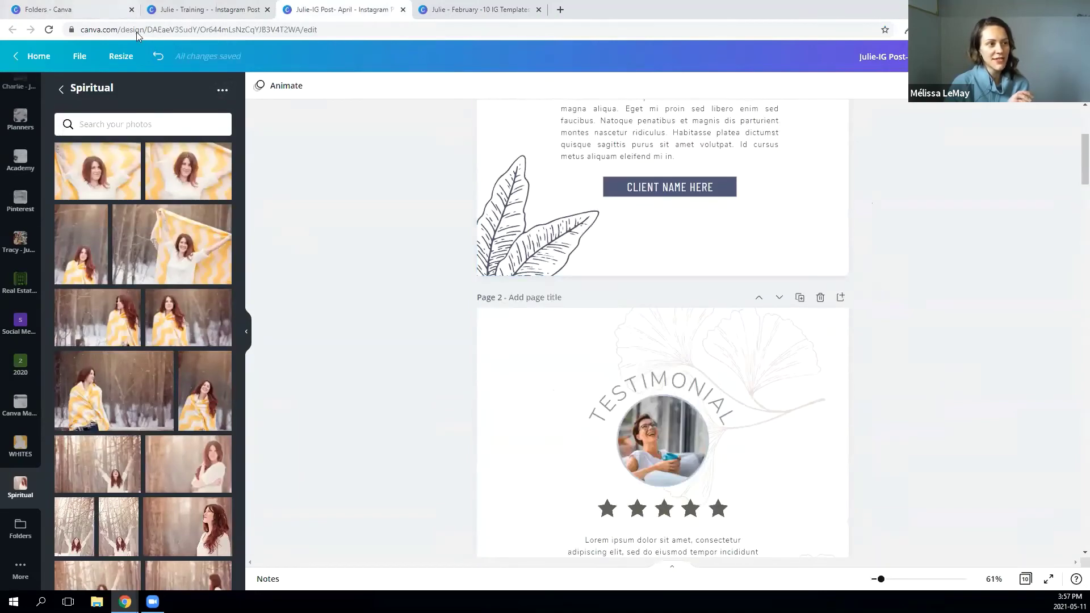
pyautogui.click(159, 62)
pyautogui.click(158, 62)
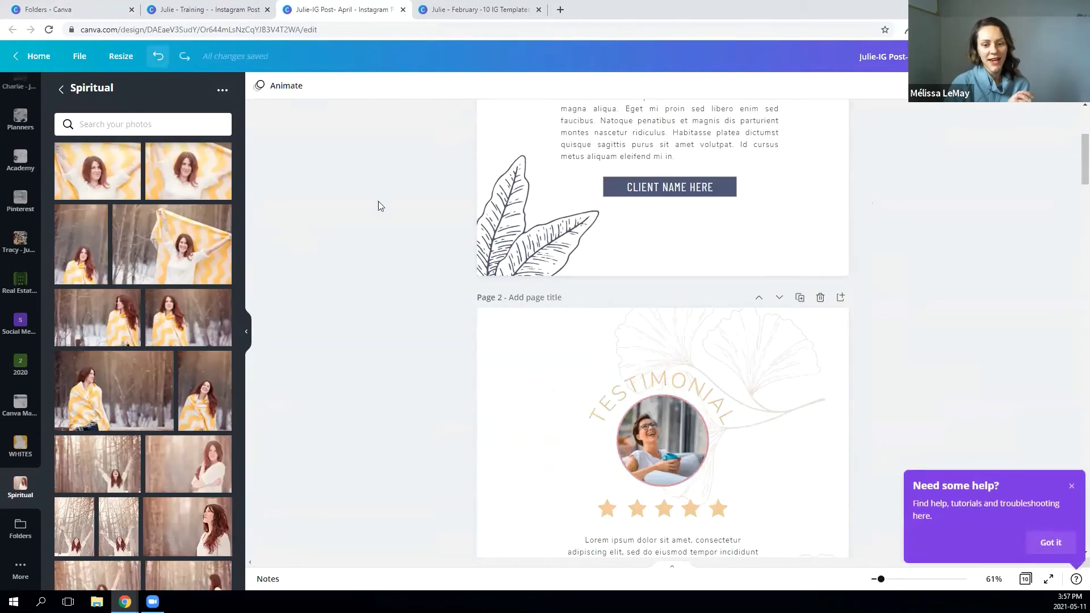
pyautogui.click(158, 56)
pyautogui.click(158, 57)
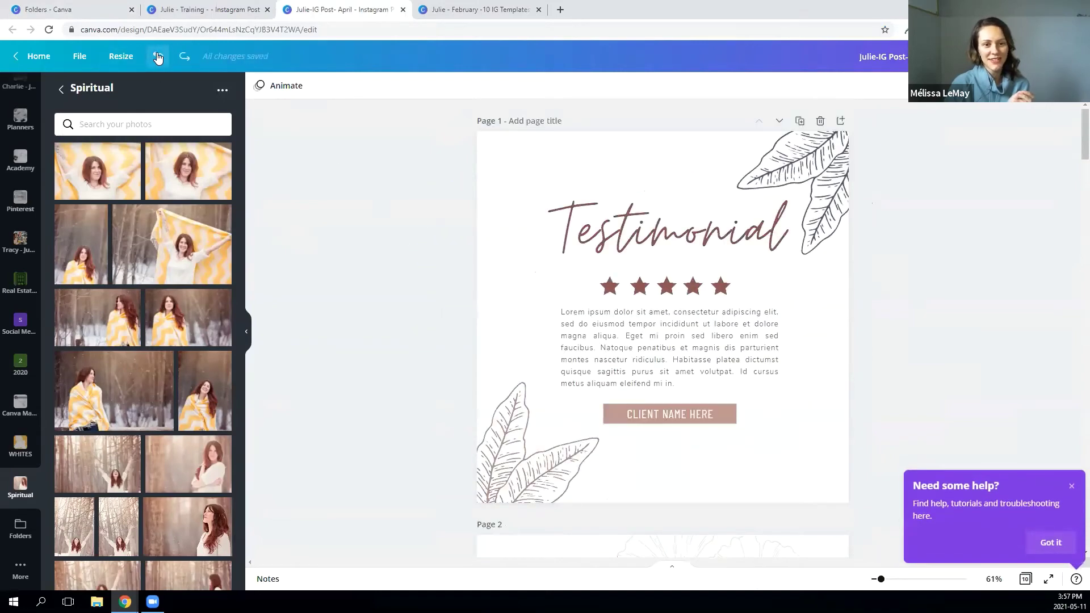
pyautogui.click(158, 56)
pyautogui.scroll(-10, 365, 251)
pyautogui.scroll(10, 365, 250)
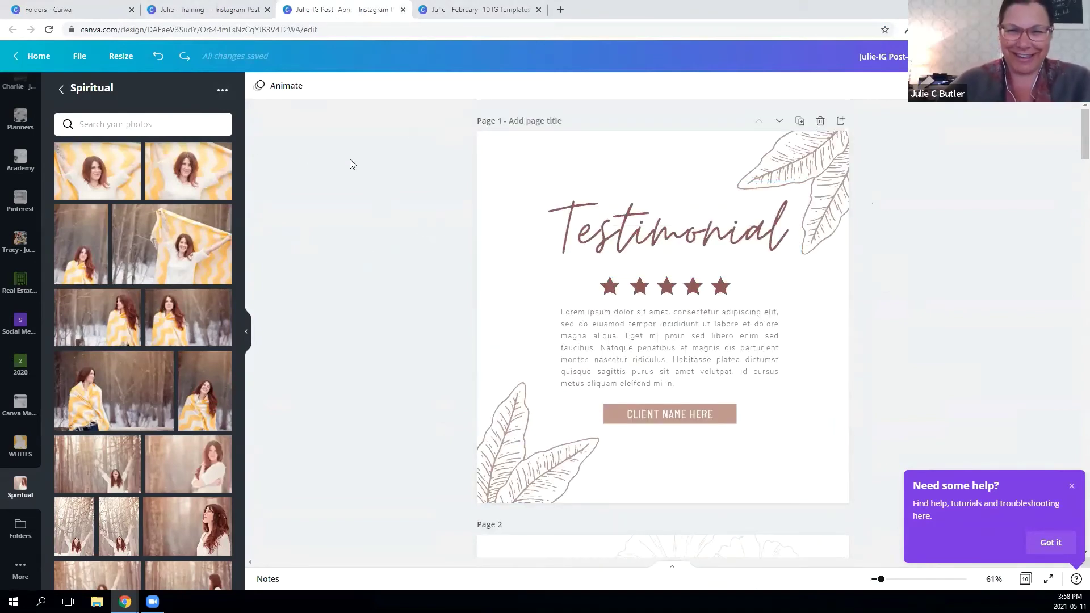
# Return to the April IG Post design and dismiss its help message.
pyautogui.click(222, 14)
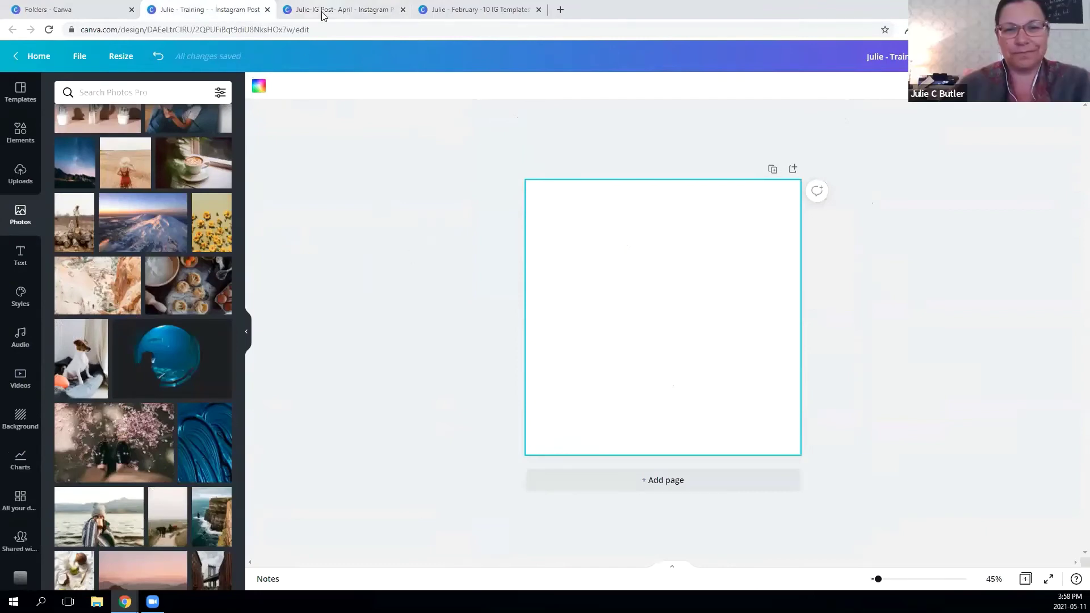
pyautogui.scroll(-9, 25, 406)
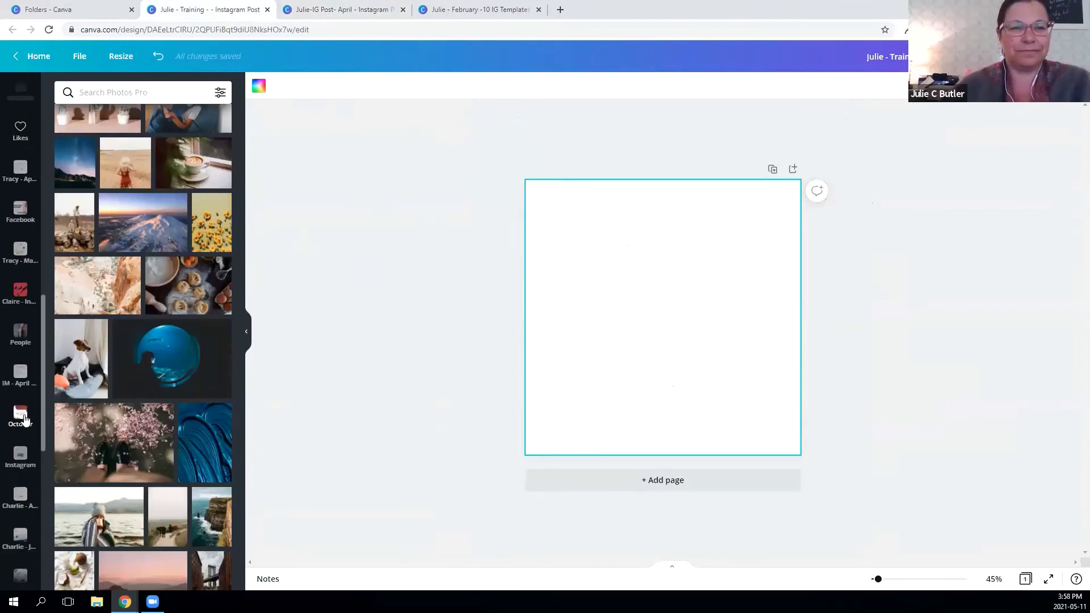
pyautogui.scroll(-8, 24, 396)
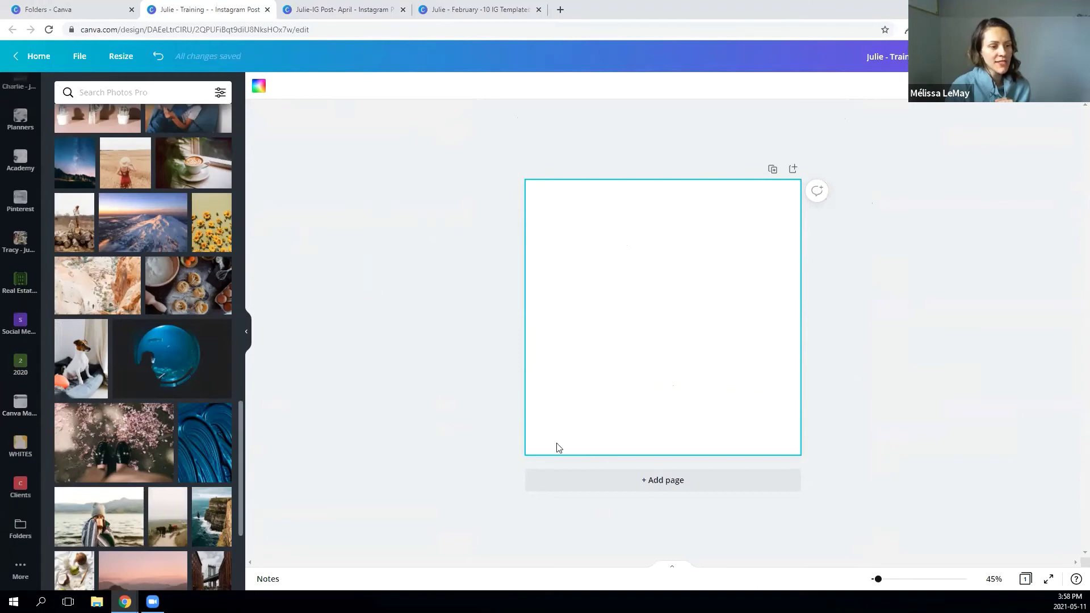
pyautogui.click(313, 7)
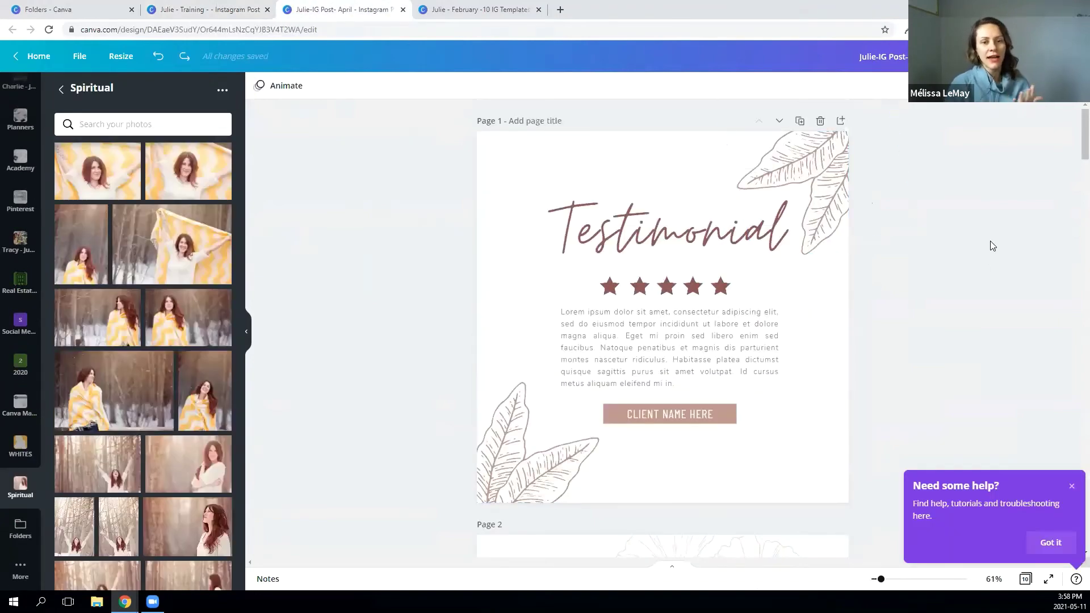
pyautogui.click(1072, 487)
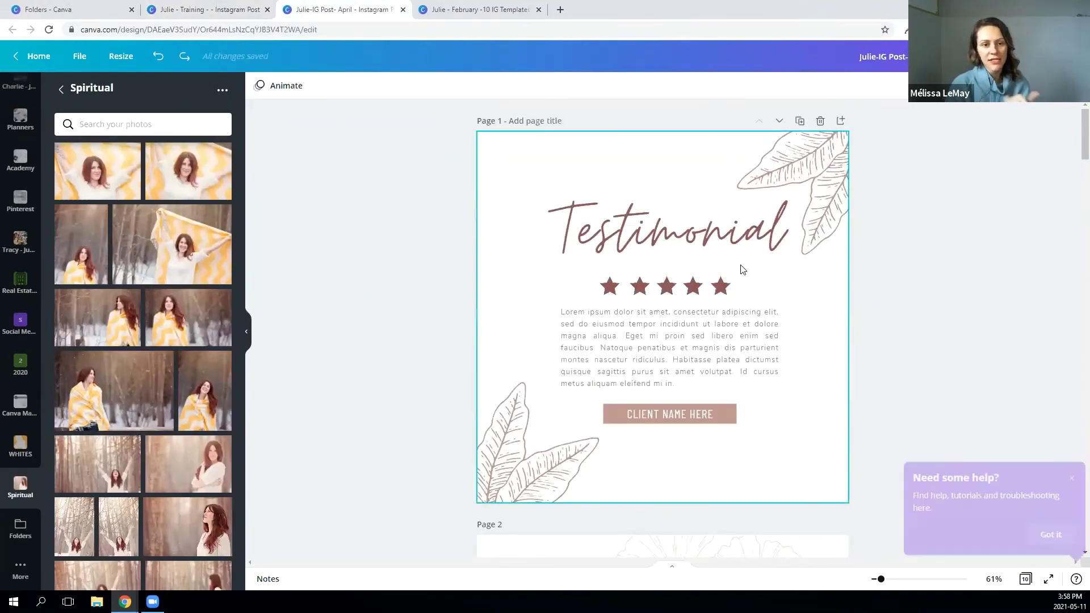
pyautogui.scroll(-5, 744, 398)
pyautogui.scroll(5, 753, 384)
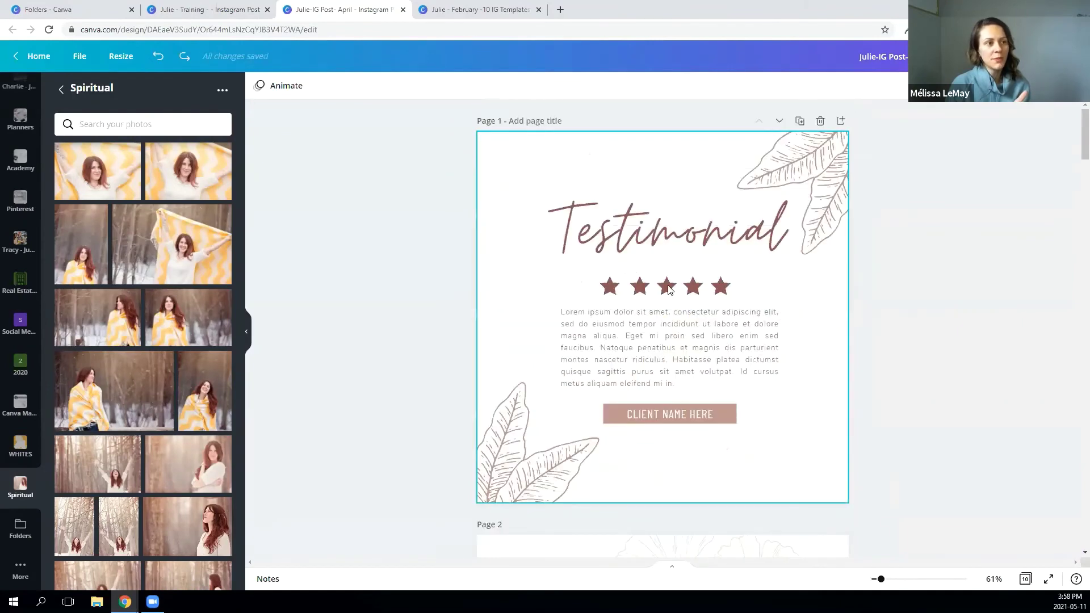
# Switch to the Training Instagram Post design and open the Stock by Jewels folder inside the Clients folder.
pyautogui.click(208, 12)
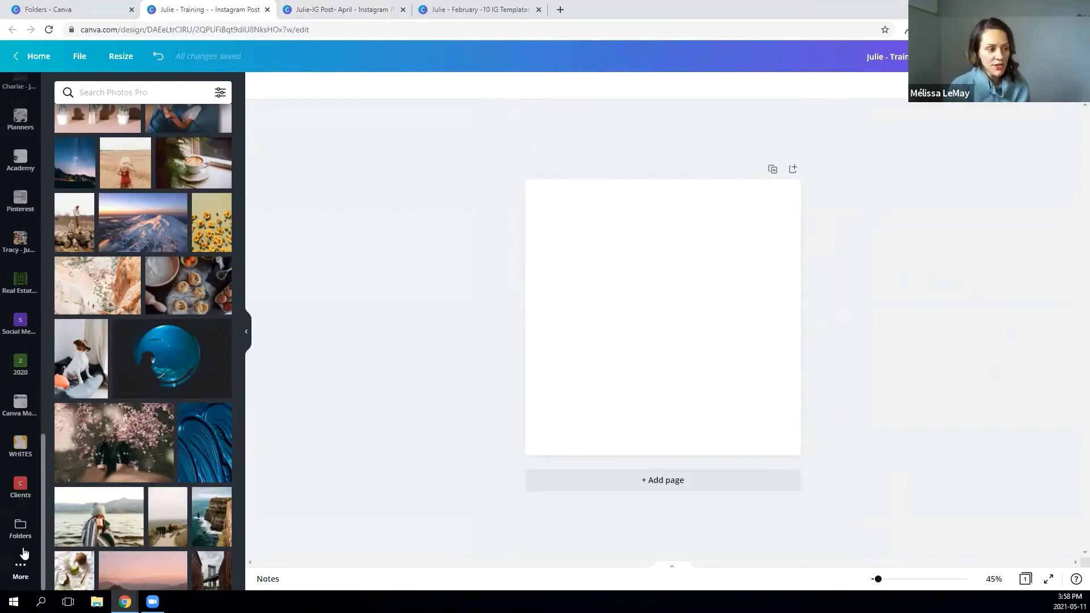
pyautogui.click(18, 527)
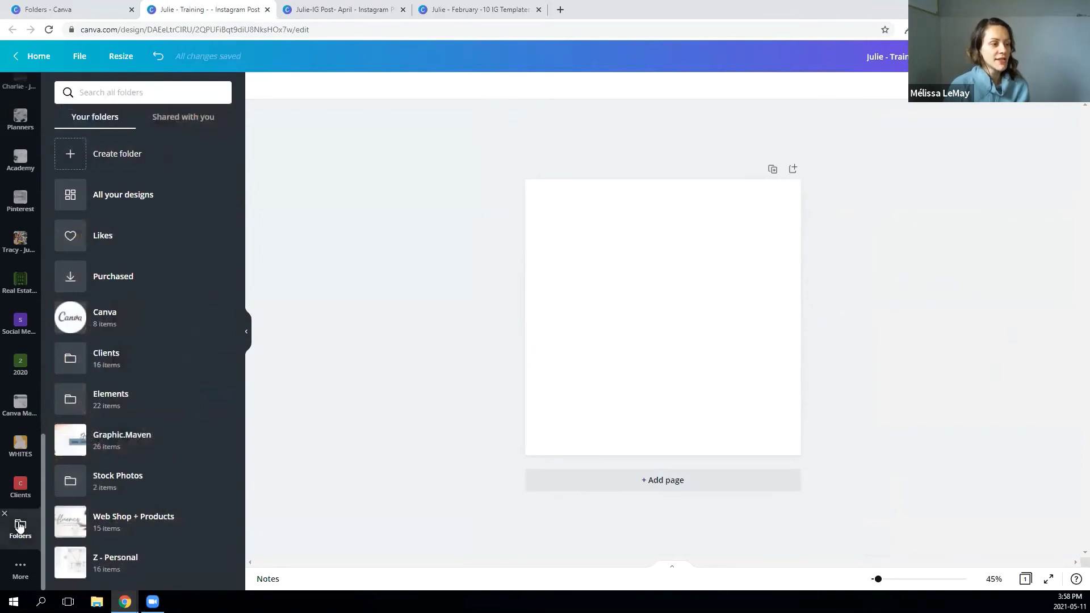
pyautogui.click(129, 358)
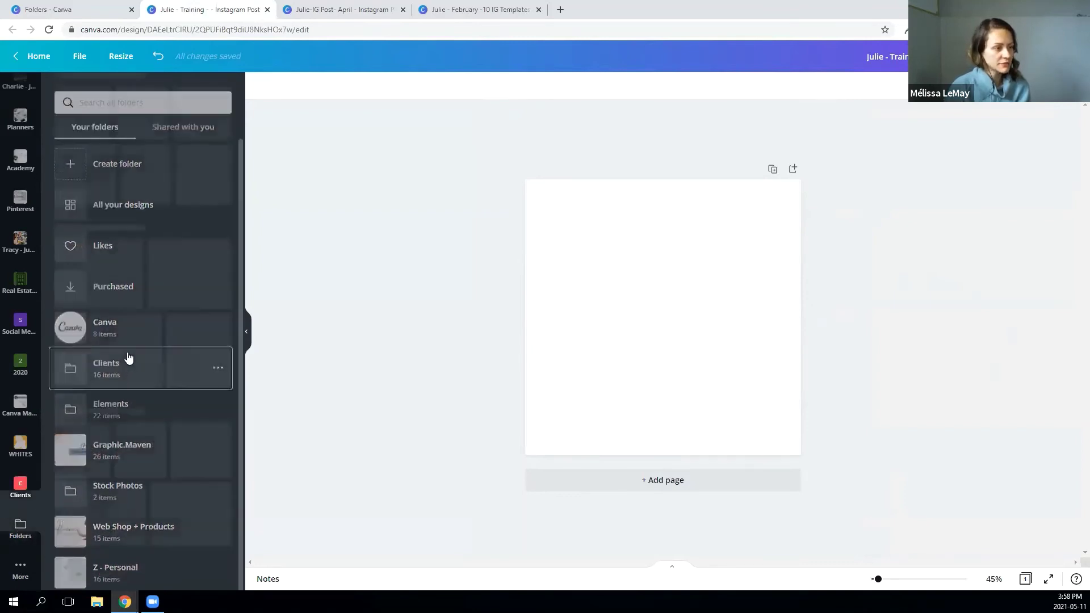
pyautogui.click(126, 536)
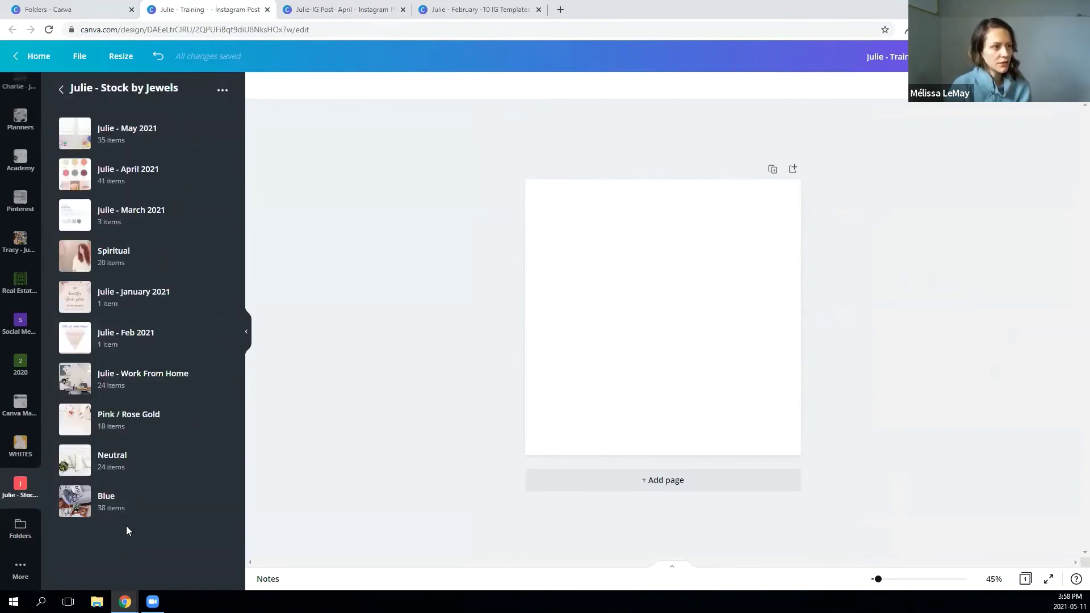
# Look through the April IG post pages in the April 2021 folder and return to the Stock by Jewels folder list.
pyautogui.click(144, 190)
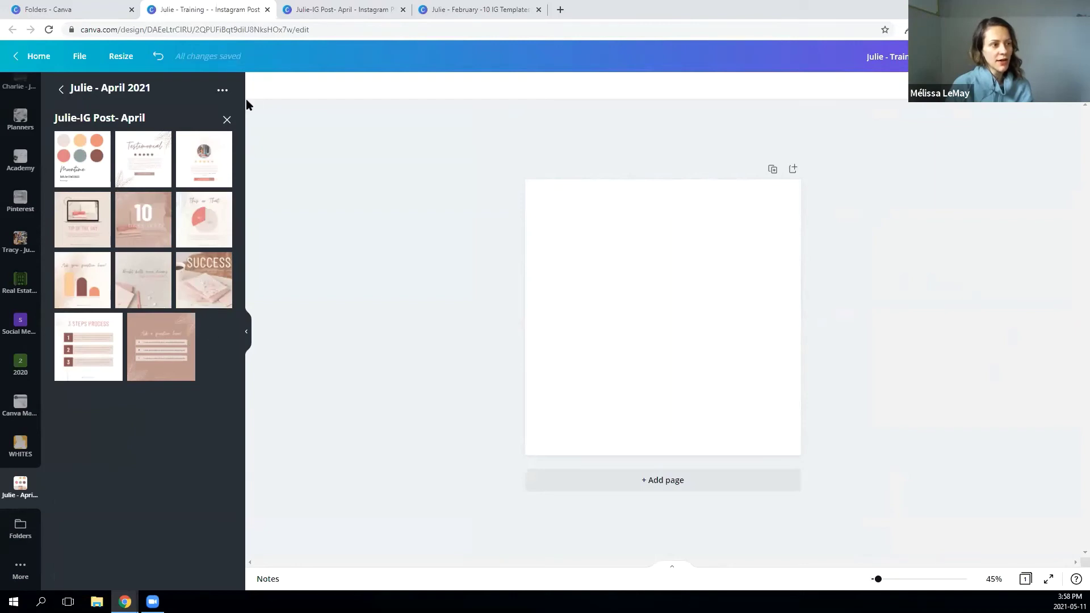
pyautogui.click(226, 119)
pyautogui.click(61, 89)
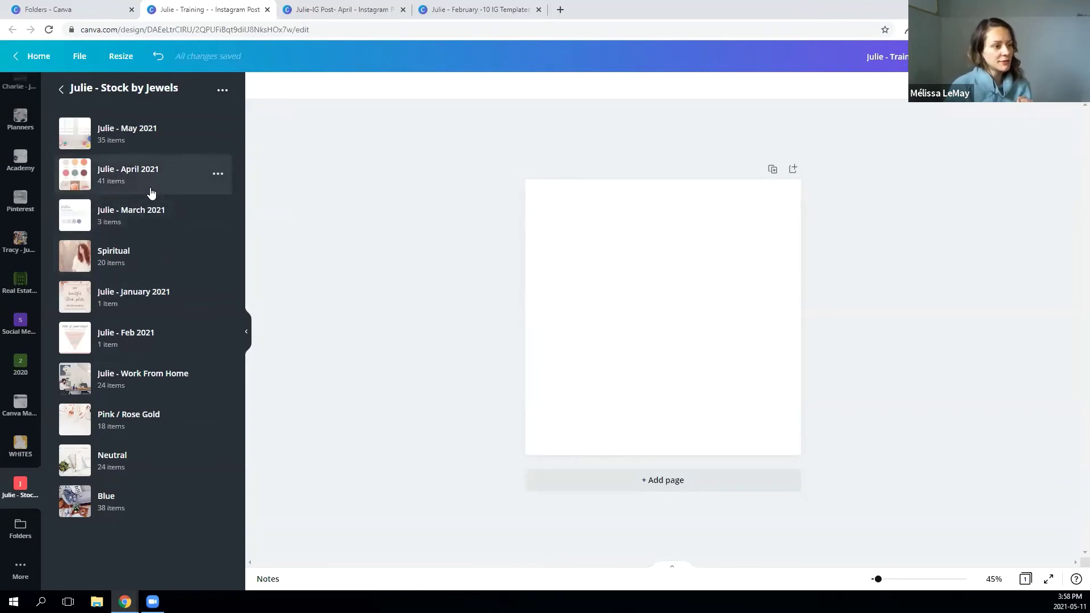
# Open the February 10 IG Templates set from the Feb 2021 folder and apply its SALE template to page 1.
pyautogui.click(132, 337)
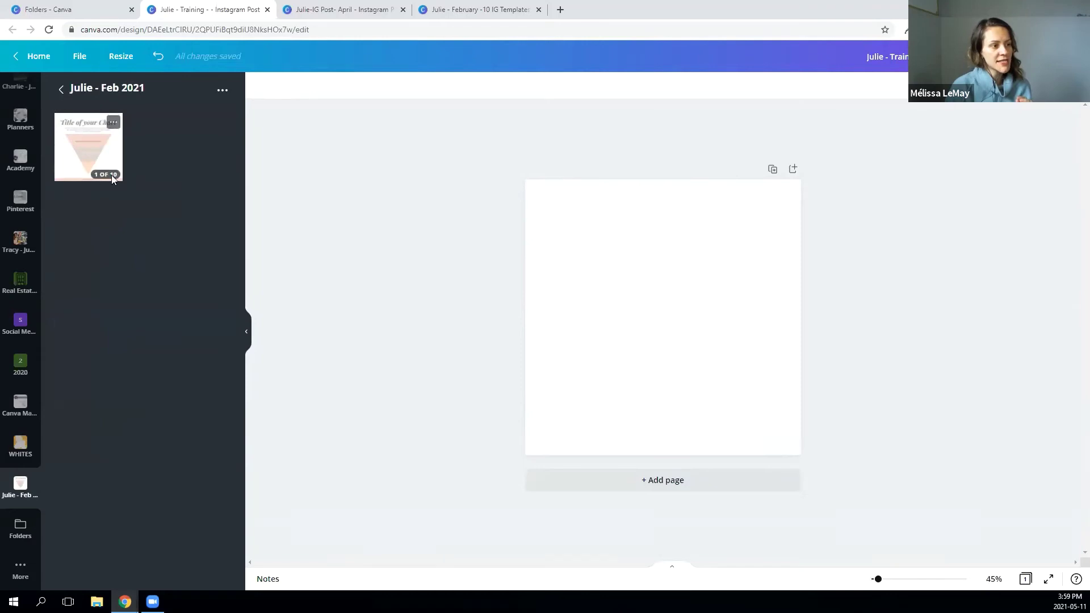
pyautogui.click(102, 154)
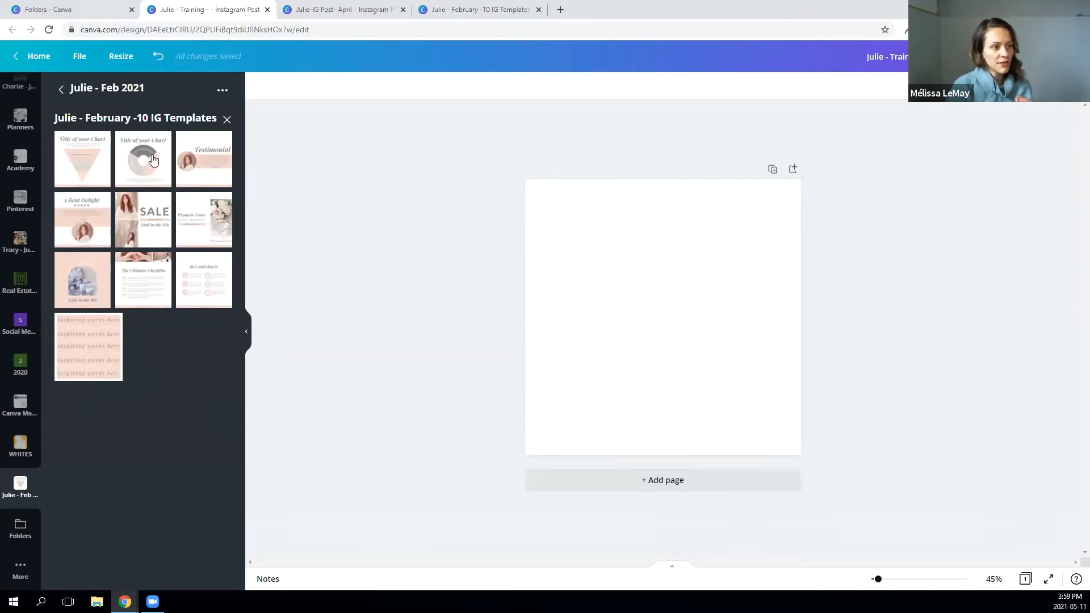
pyautogui.click(135, 221)
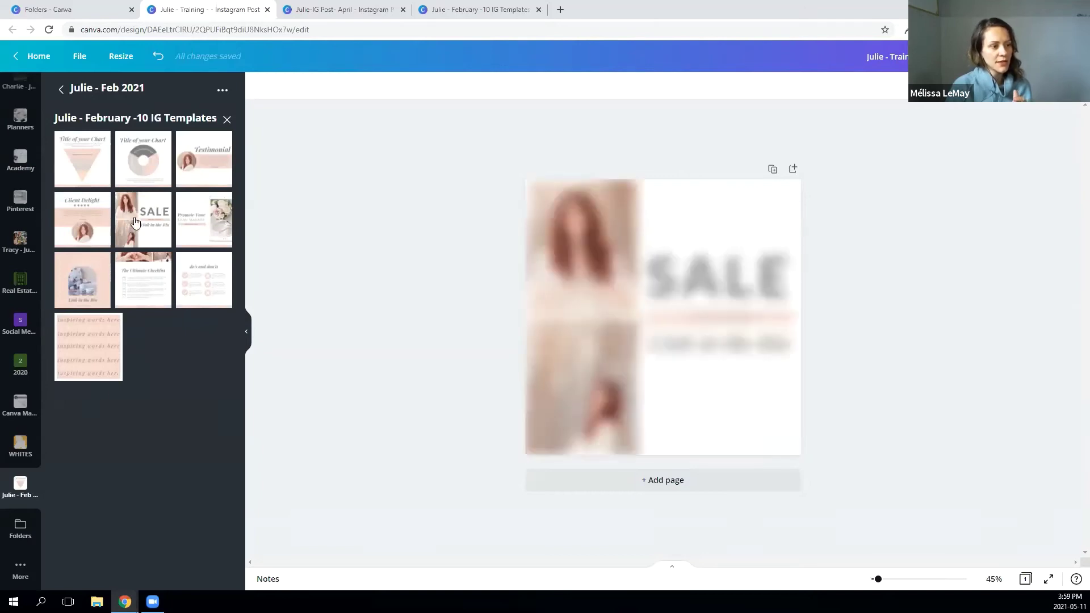
# Add a second page and apply the Promote Your Lead Magnet template from the February set to it.
pyautogui.click(662, 480)
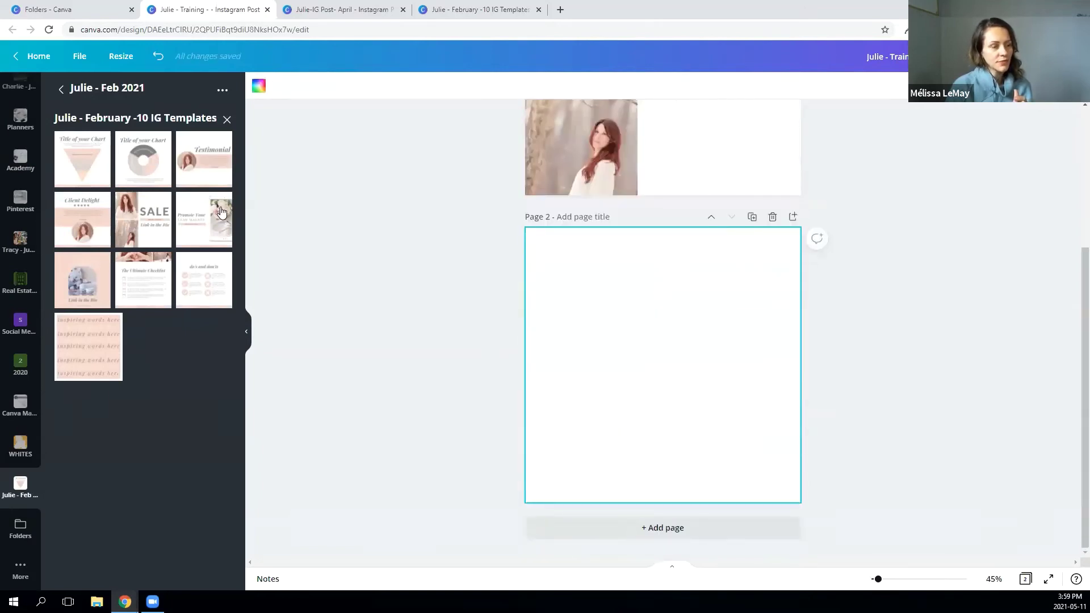
pyautogui.click(204, 220)
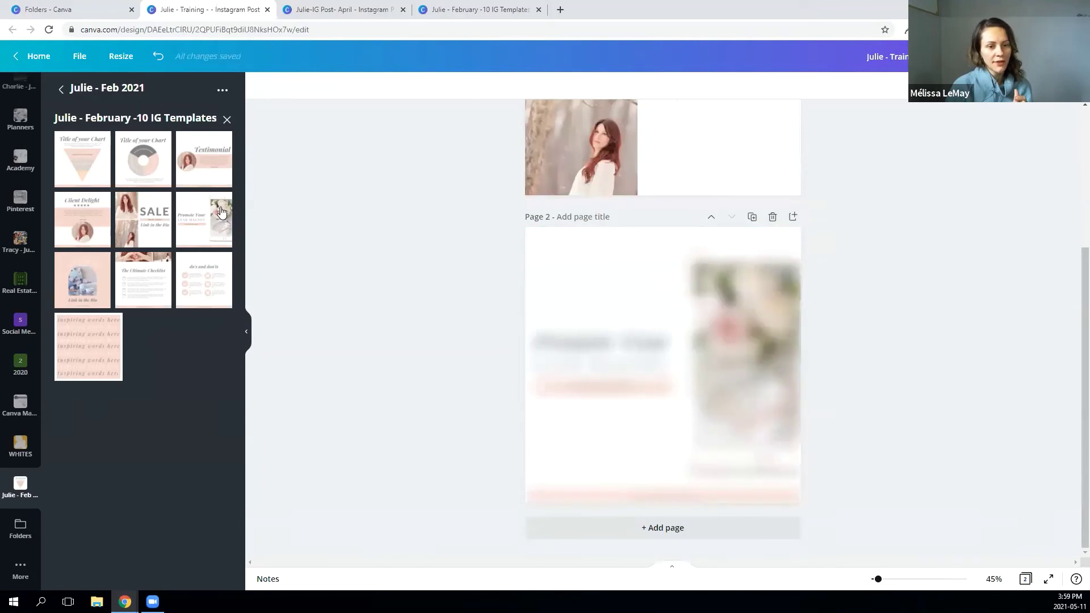
pyautogui.click(903, 367)
pyautogui.scroll(3, 904, 367)
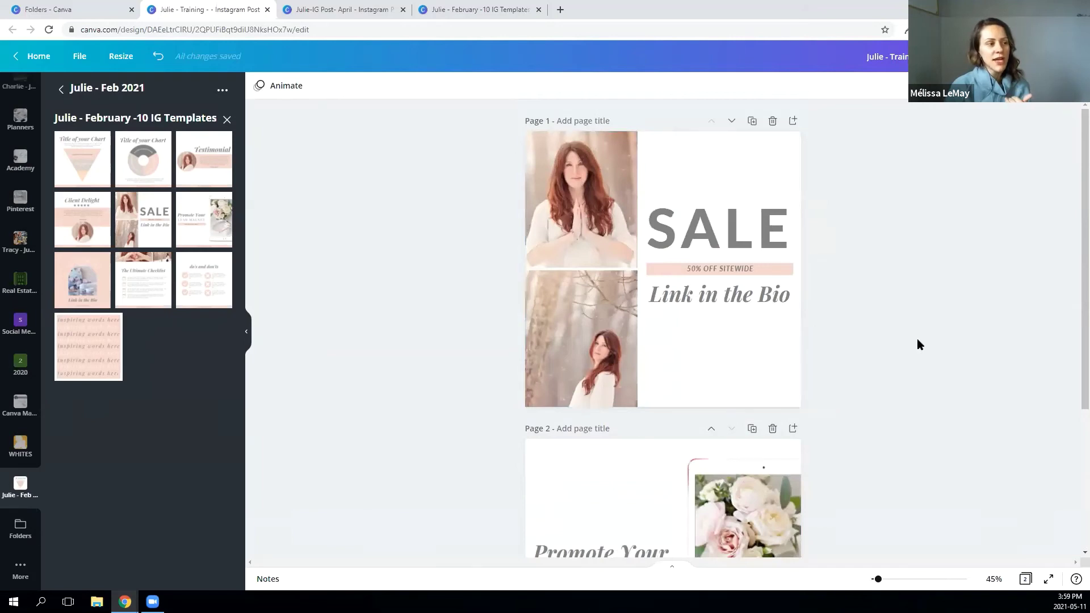
# Add a third page and fill it with the Ready to Level Up template from the May 2021 folder's IG Squares set.
pyautogui.scroll(-2, 917, 340)
pyautogui.click(63, 93)
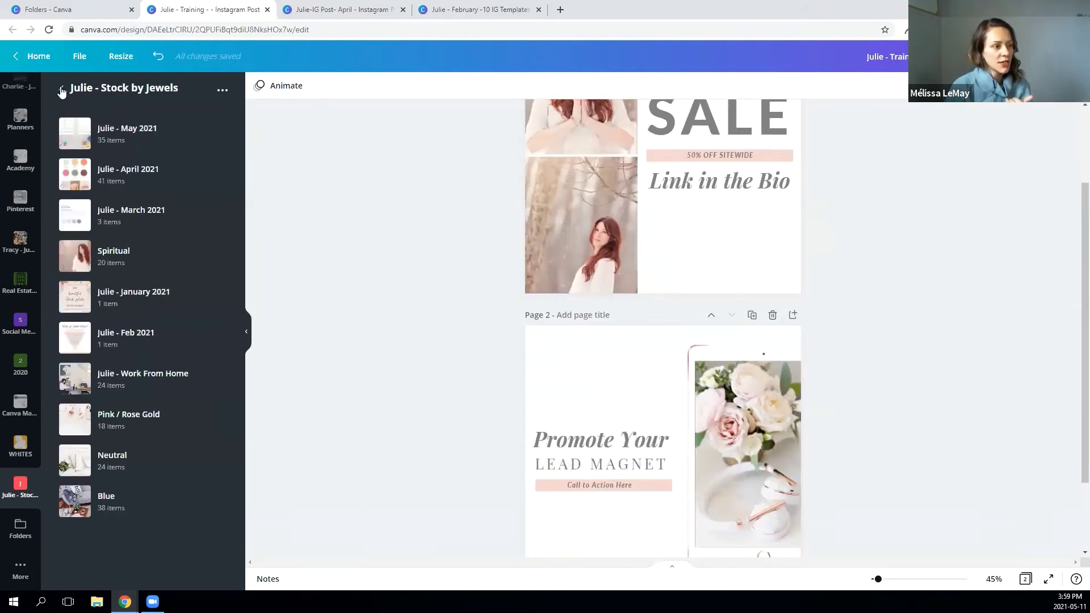
pyautogui.click(133, 136)
pyautogui.scroll(-2, 672, 540)
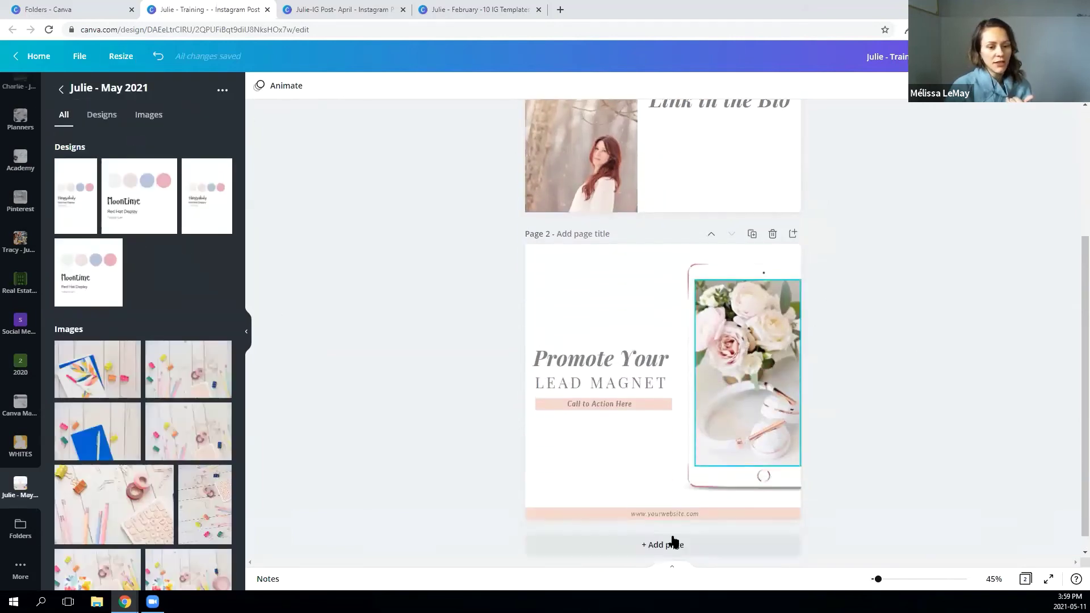
pyautogui.click(644, 529)
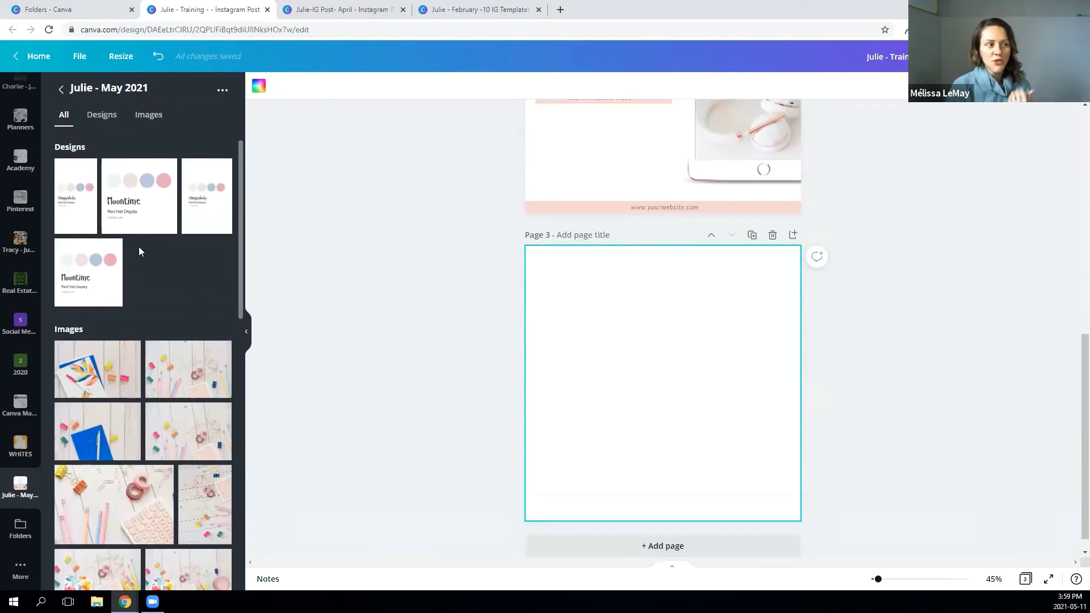
pyautogui.click(149, 203)
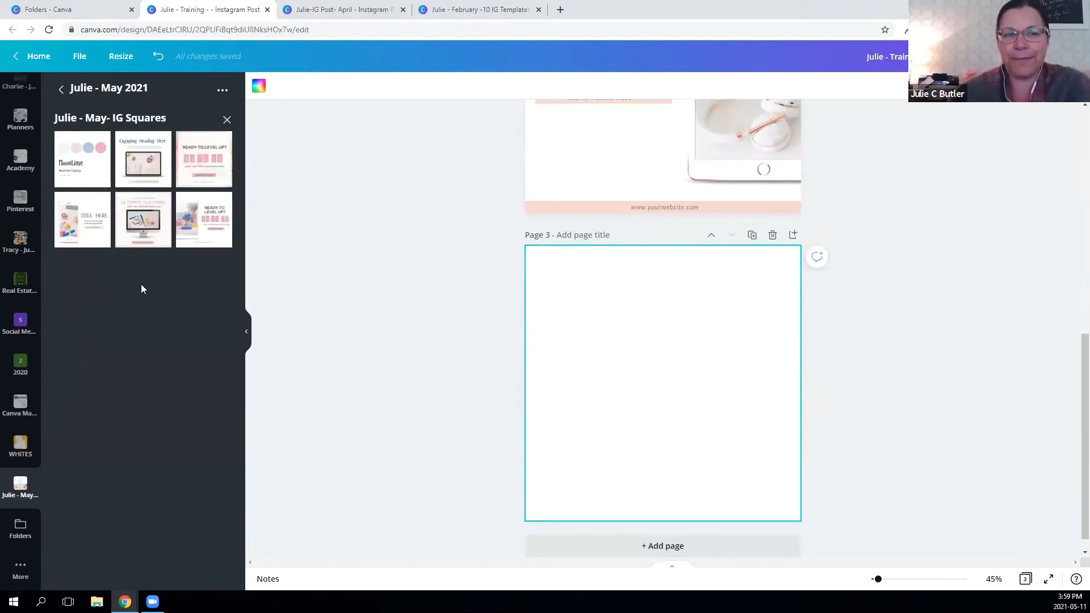
pyautogui.click(191, 163)
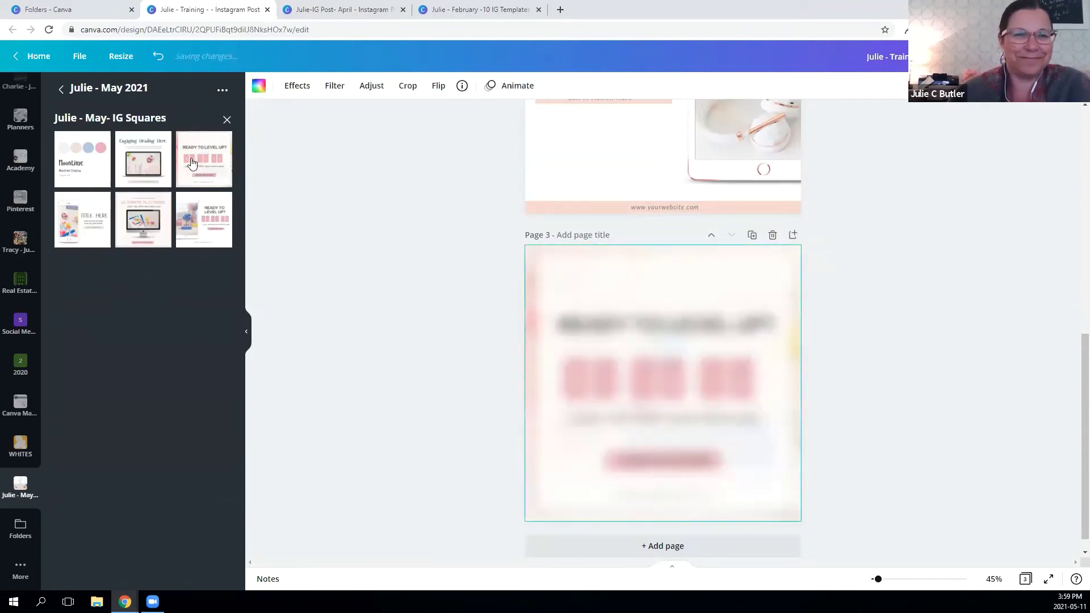
# Replace the upper photo on the page 1 SALE post with a rose gold desk photo from the Pink / Rose Gold folder.
pyautogui.click(61, 90)
pyautogui.scroll(8, 905, 369)
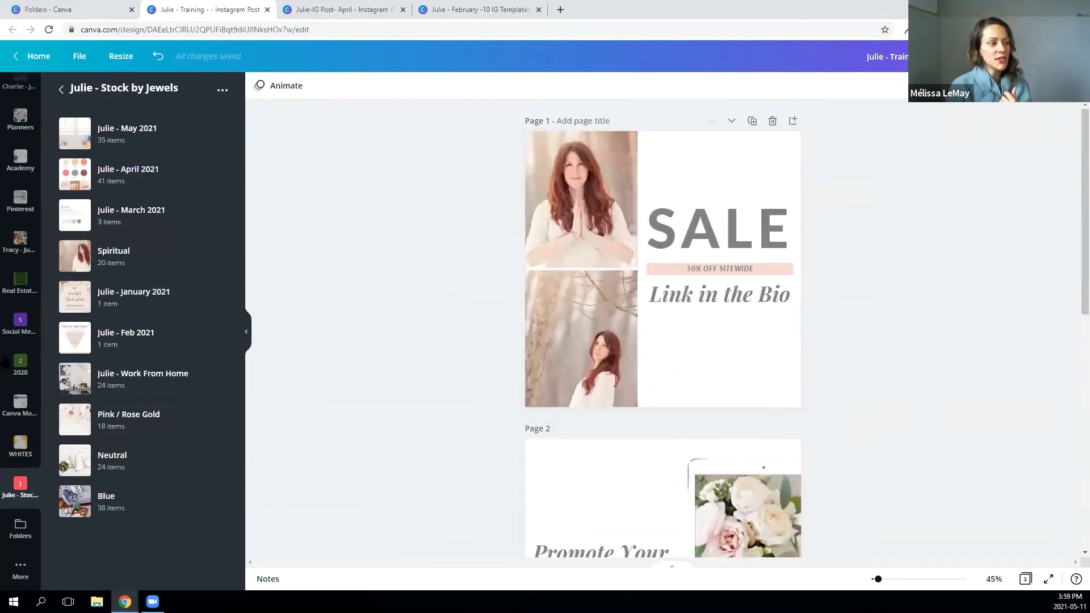
pyautogui.click(136, 418)
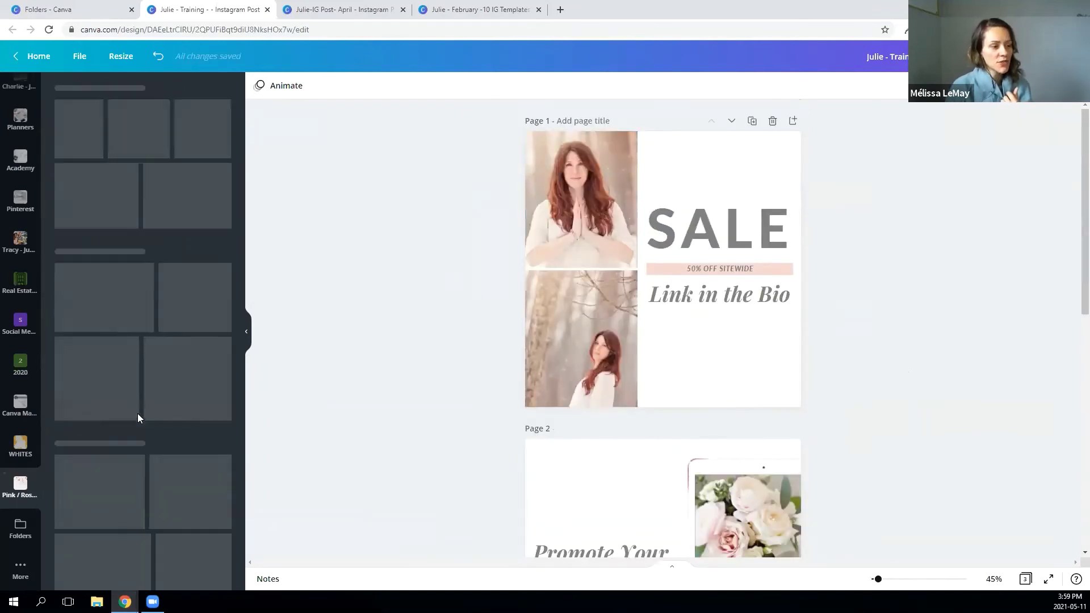
pyautogui.scroll(-3, 193, 243)
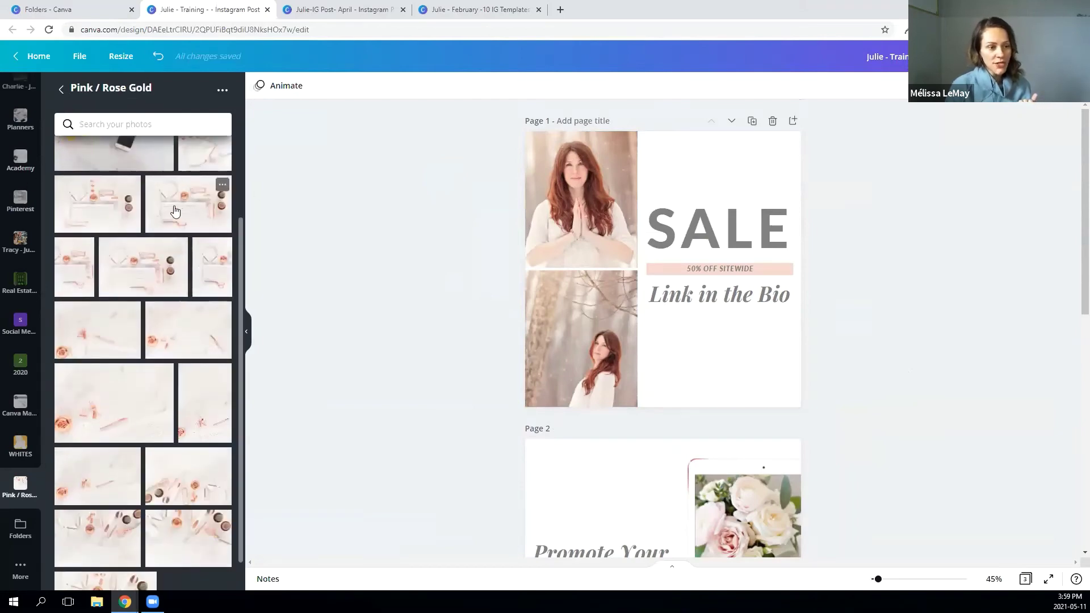
pyautogui.moveTo(190, 221); pyautogui.dragTo(570, 185)
# Replace the SALE post's lower photo with the yellow tulips and phone photo, and shift it left within its frame.
pyautogui.scroll(3, 142, 340)
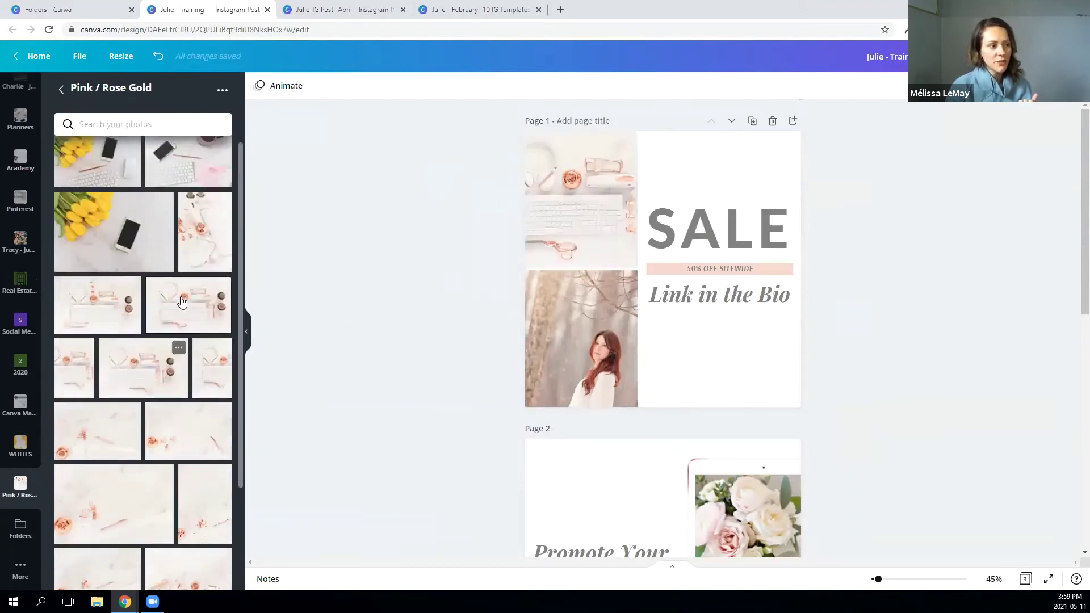
pyautogui.moveTo(113, 244); pyautogui.dragTo(621, 302)
pyautogui.doubleClick(578, 346)
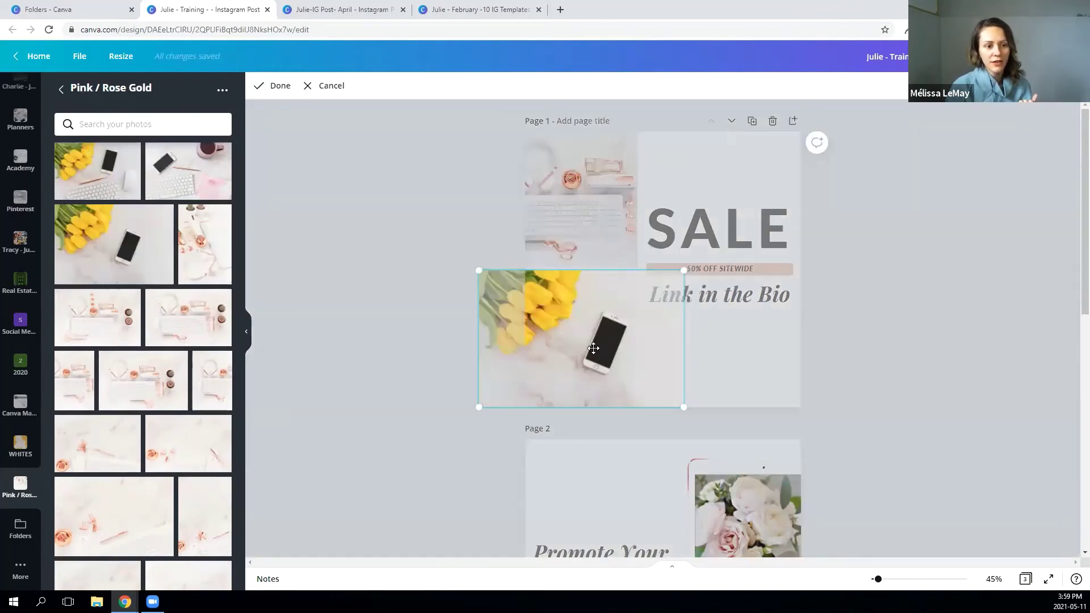
pyautogui.moveTo(578, 346)
pyautogui.mouseDown()
pyautogui.moveTo(550, 346)
pyautogui.moveTo(577, 325)
pyautogui.mouseUp()
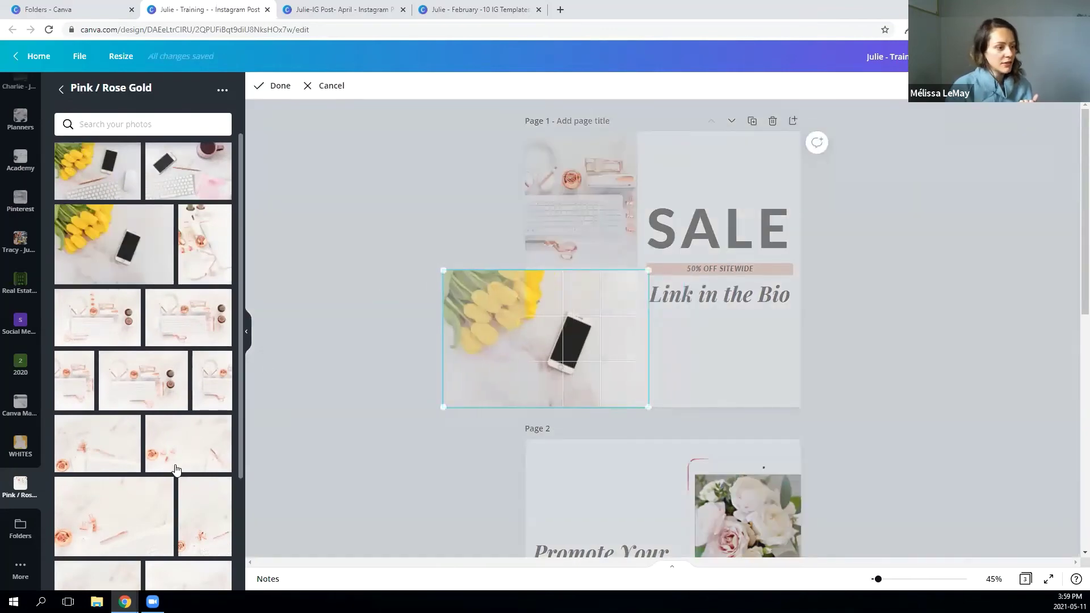
# Replace the SALE post's lower photo with the coffee cup and cactus photo from the Neutral folder, repositioned to show both objects.
pyautogui.scroll(-3, 164, 480)
pyautogui.click(61, 89)
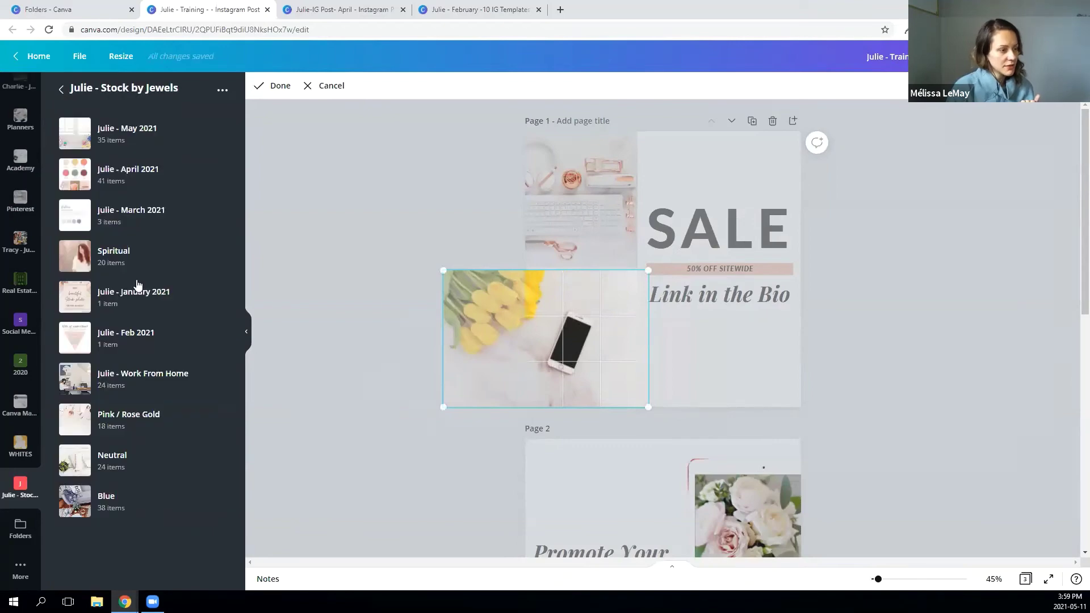
pyautogui.click(139, 461)
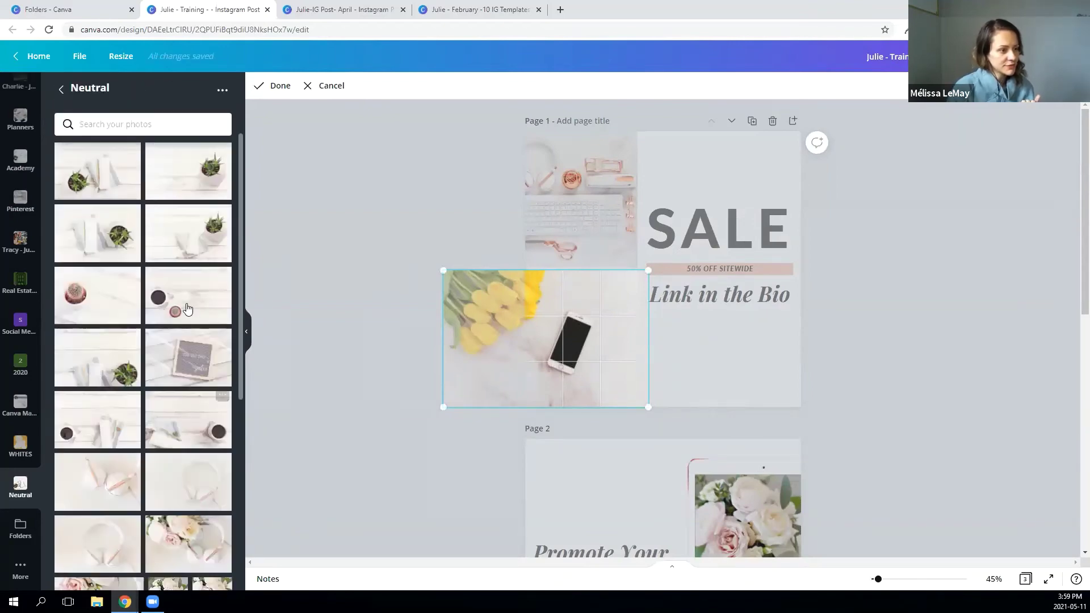
pyautogui.moveTo(188, 295); pyautogui.dragTo(636, 322)
pyautogui.doubleClick(590, 321)
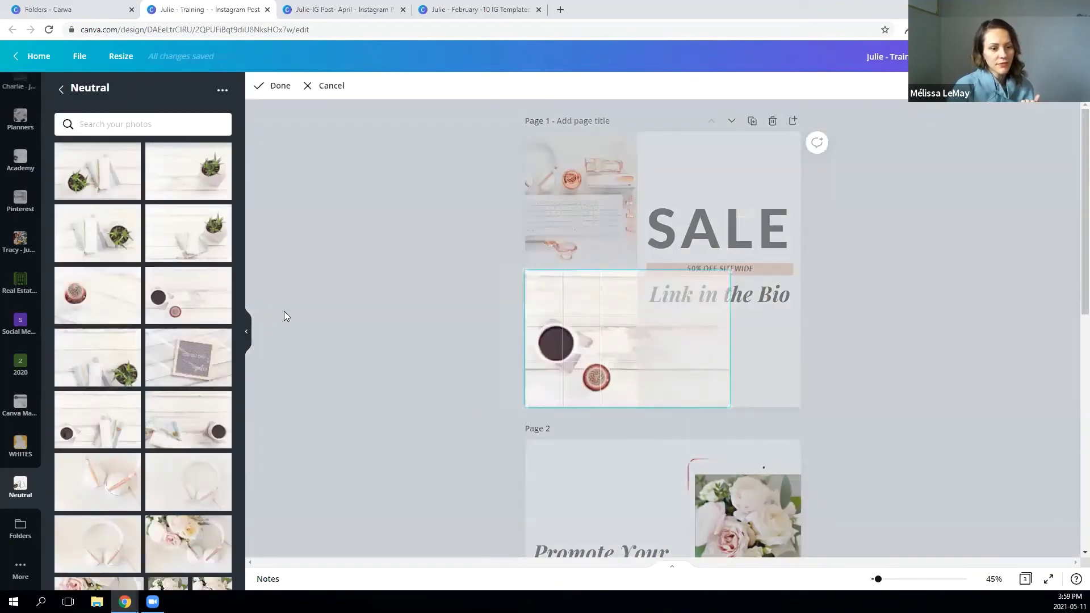
pyautogui.click(284, 312)
# Replace the SALE post's upper photo with the potted succulent and papers photo, repositioned so the plant shows in its frame.
pyautogui.click(582, 164)
pyautogui.click(347, 329)
pyautogui.moveTo(188, 233); pyautogui.dragTo(538, 196)
pyautogui.doubleClick(603, 196)
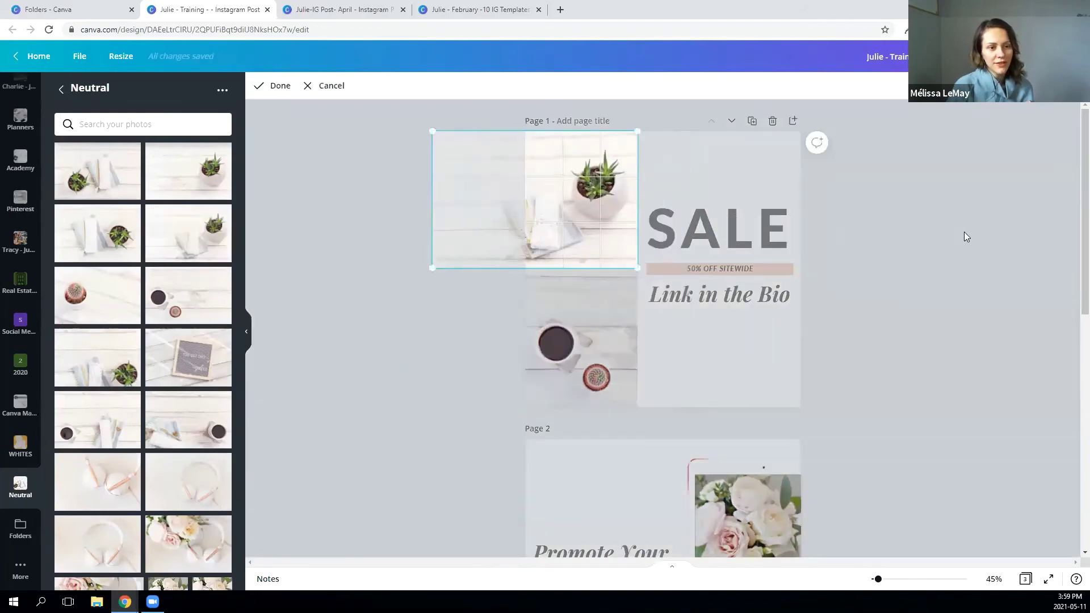
pyautogui.click(964, 232)
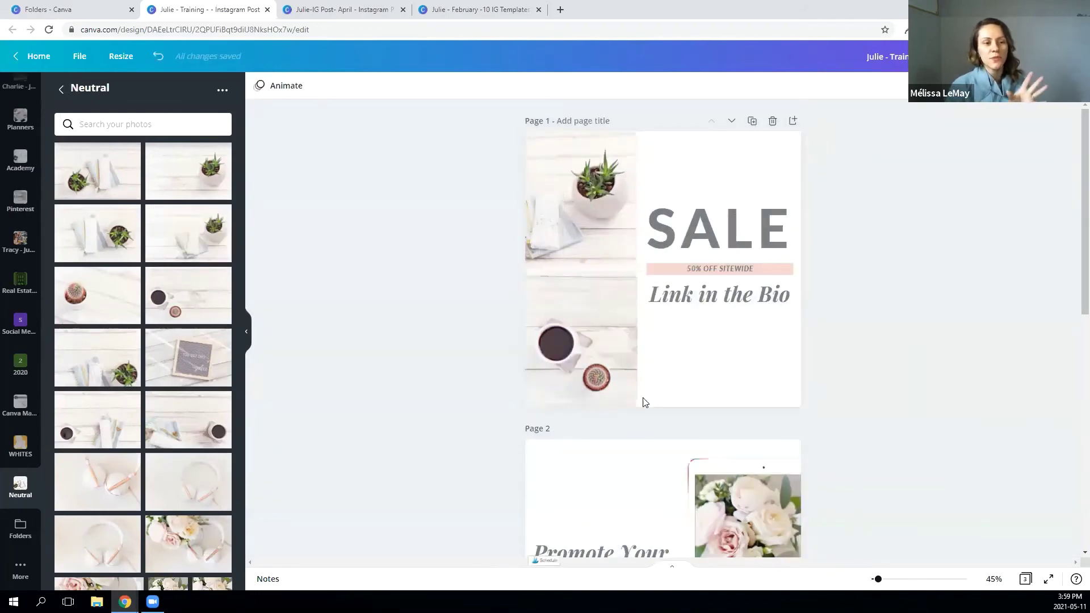
pyautogui.scroll(-3, 931, 351)
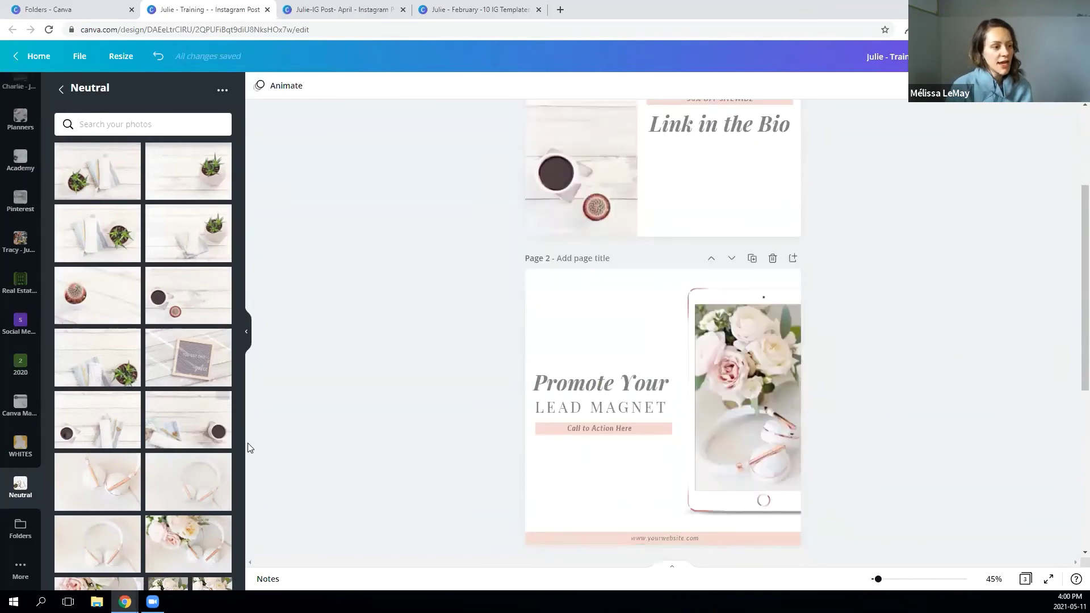
# Replace the tablet screen photo on the page 2 lead magnet post with the single cactus photo, repositioned so the cactus shows.
pyautogui.scroll(-4, 931, 354)
pyautogui.scroll(2, 842, 316)
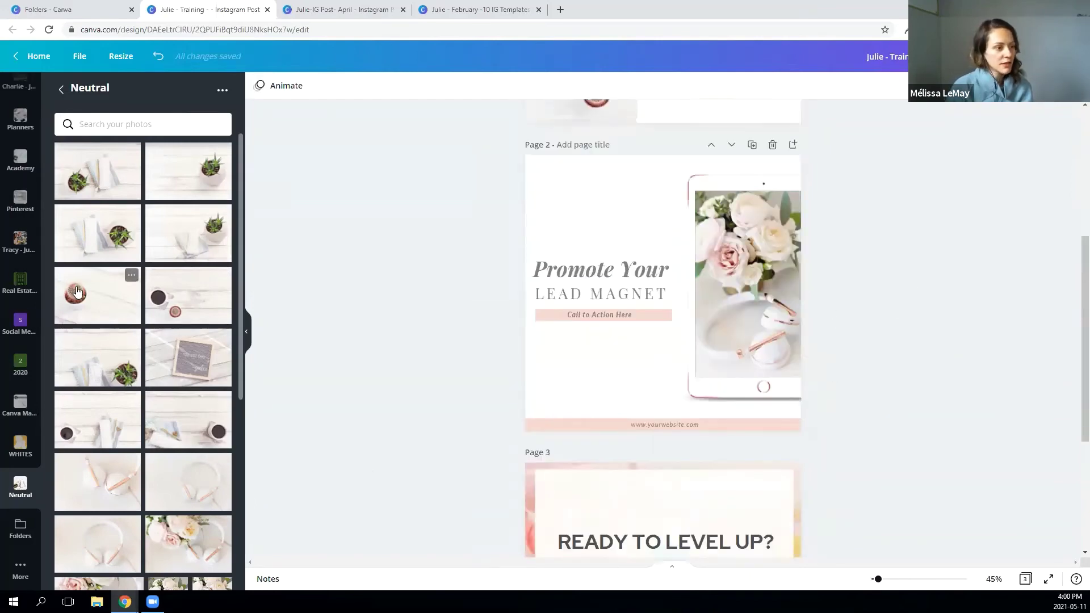
pyautogui.moveTo(91, 292); pyautogui.dragTo(826, 281)
pyautogui.doubleClick(742, 277)
pyautogui.click(431, 237)
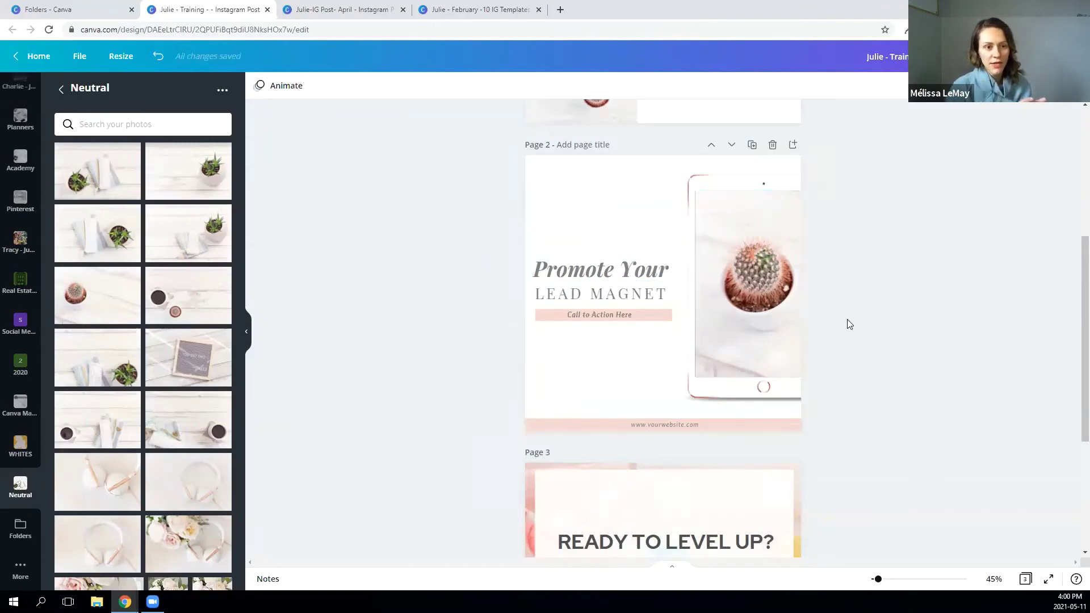
# Recolour the pink band under SALE to the dark blue from the Canva Template Membership palette, applying the change across all pages.
pyautogui.scroll(5, 846, 318)
pyautogui.click(761, 232)
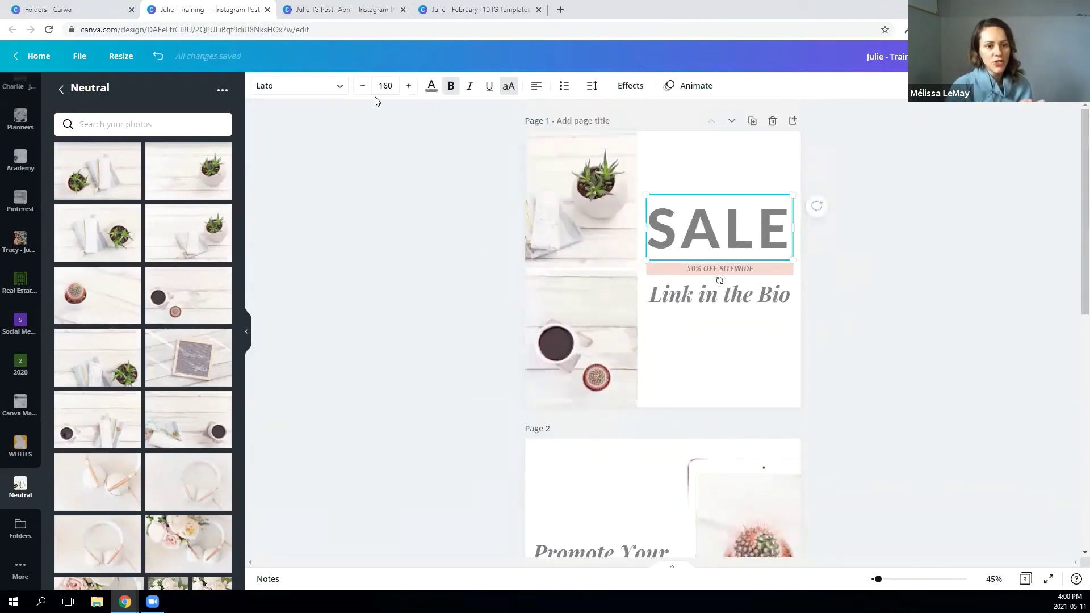
pyautogui.click(661, 270)
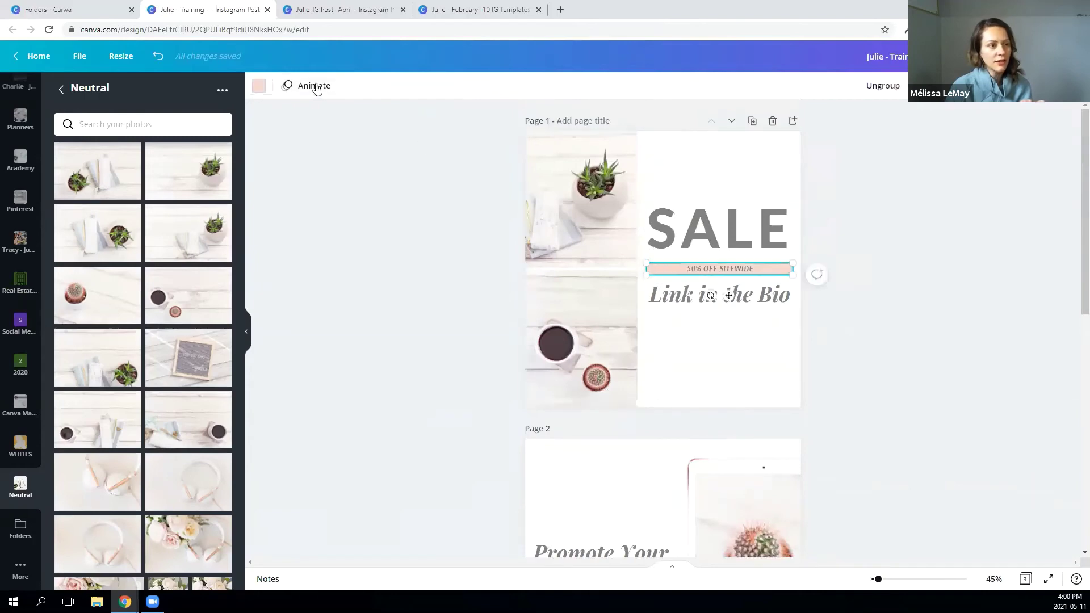
pyautogui.click(258, 86)
pyautogui.click(97, 246)
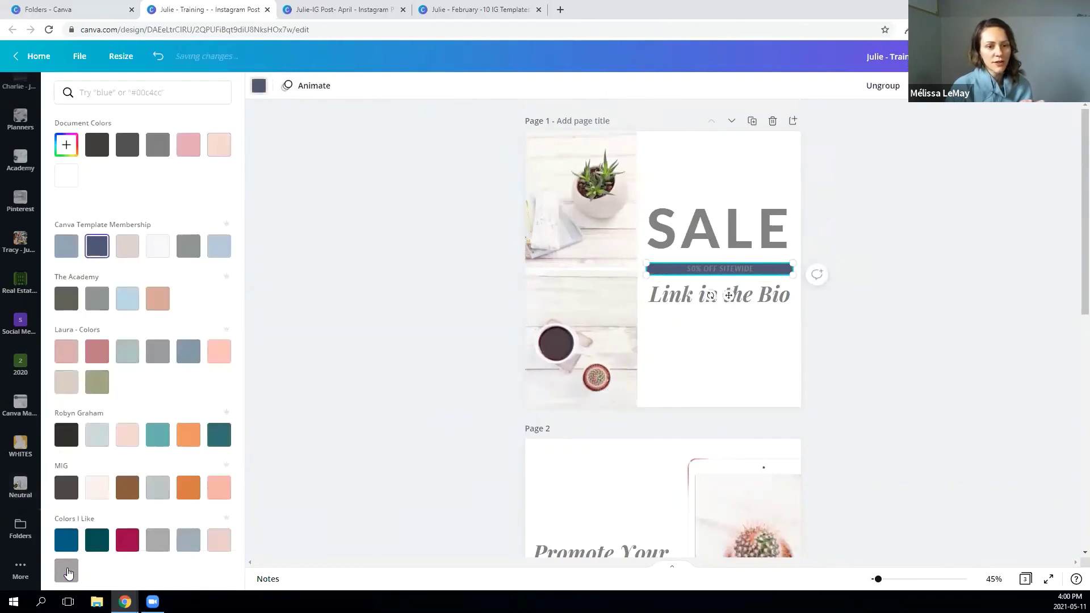
pyautogui.click(20, 486)
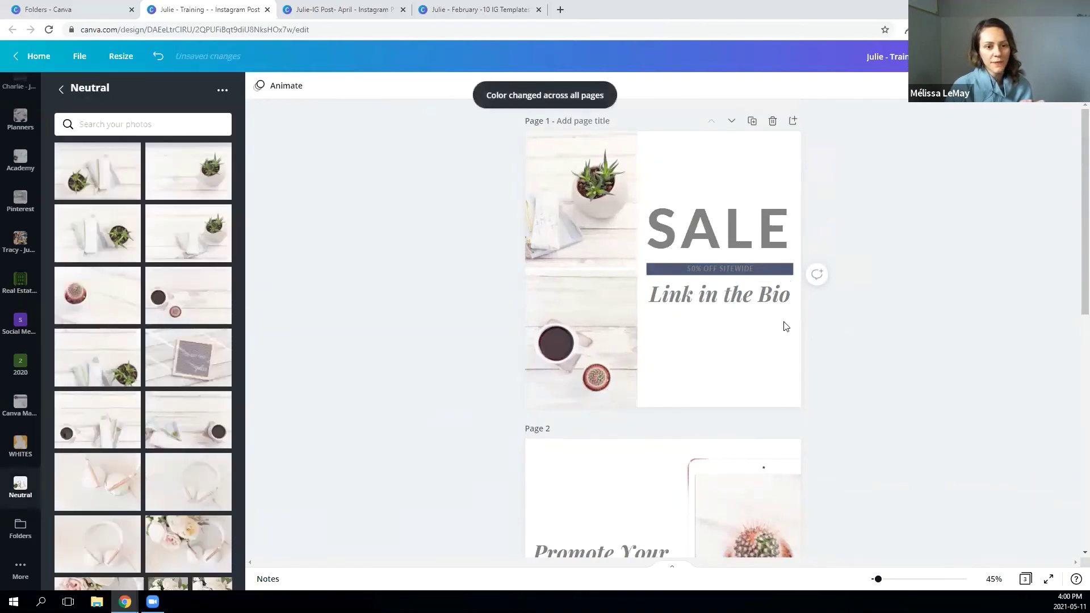
# Change the "50% OFF SITEWIDE" text on the page 1 band to white, keeping the recolour to that text only.
pyautogui.click(724, 270)
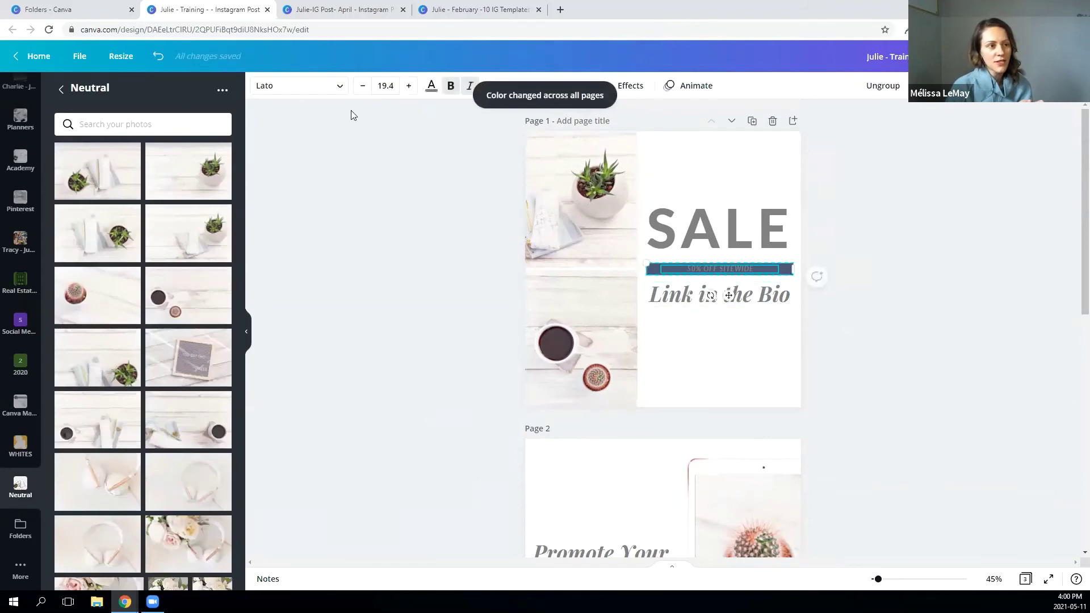
pyautogui.click(431, 85)
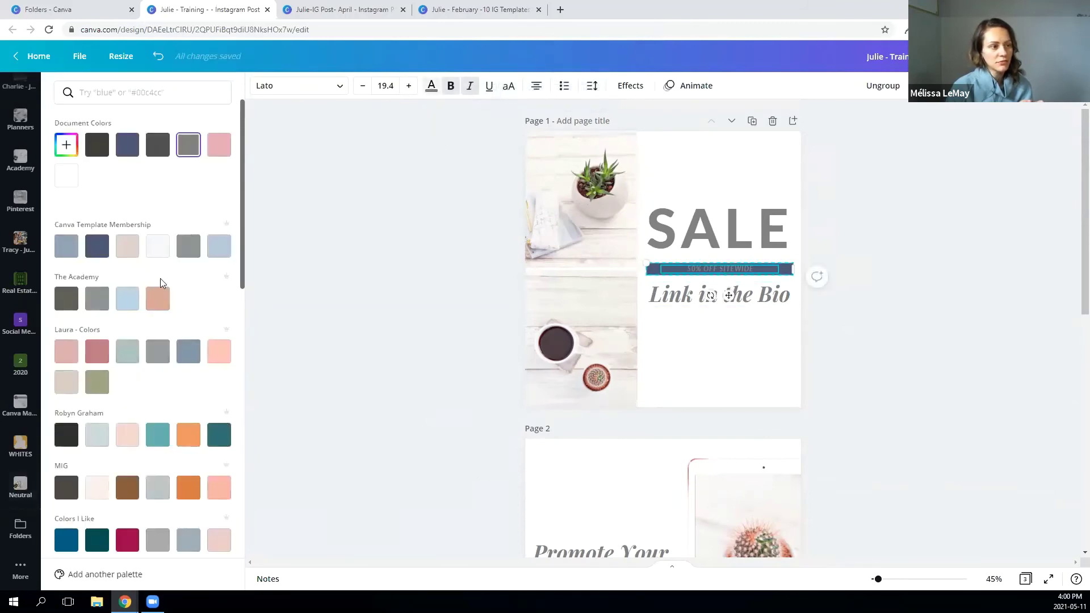
pyautogui.scroll(-6, 170, 369)
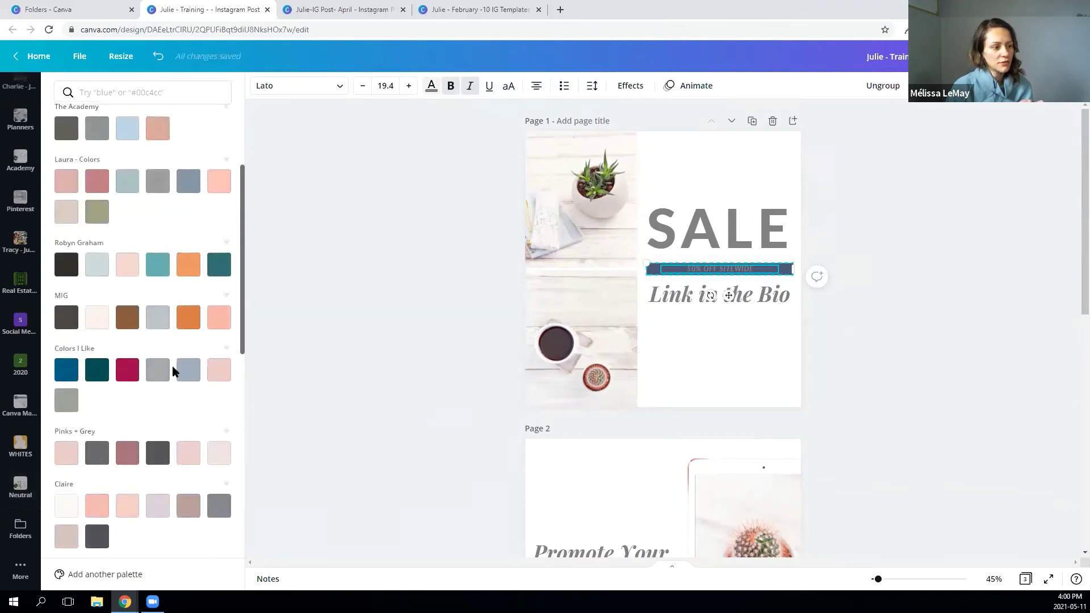
pyautogui.click(193, 536)
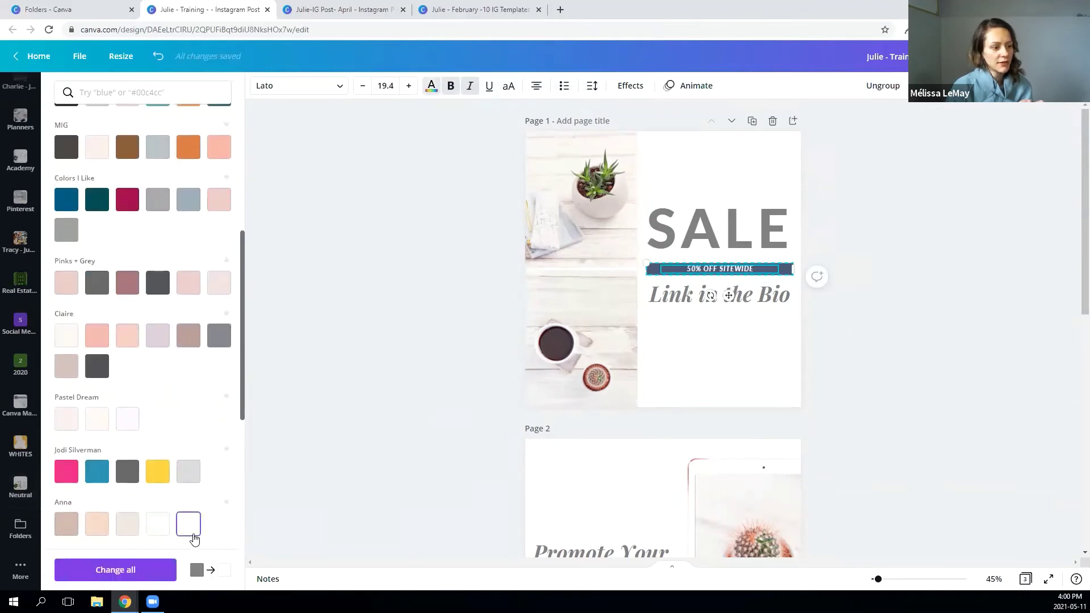
pyautogui.click(110, 570)
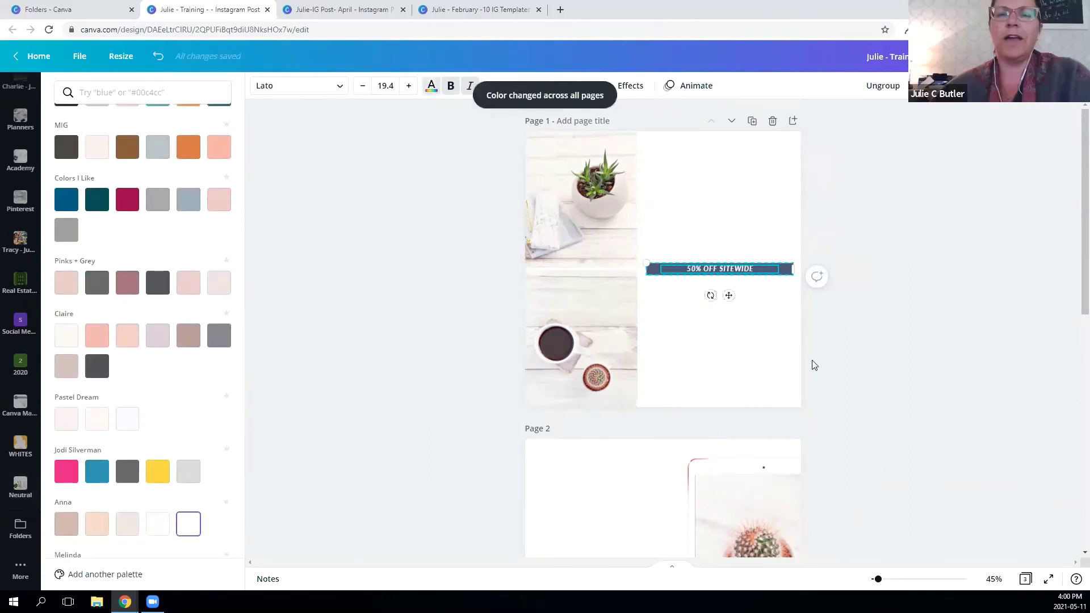
pyautogui.click(158, 59)
pyautogui.click(915, 257)
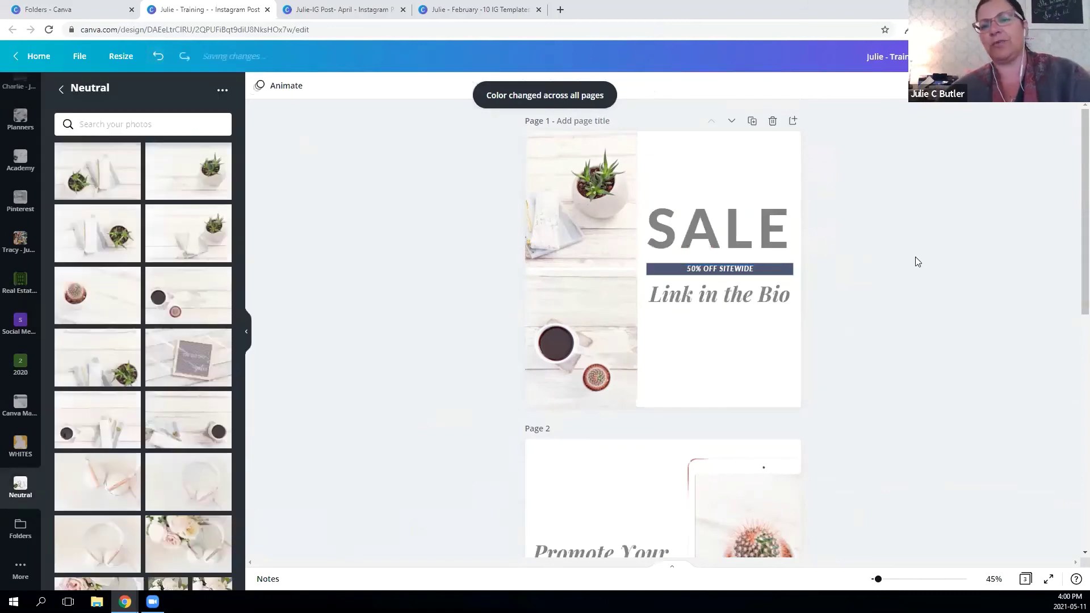
# Change the "Call to Action Here" text on page 2 to white.
pyautogui.scroll(-6, 919, 262)
pyautogui.click(568, 258)
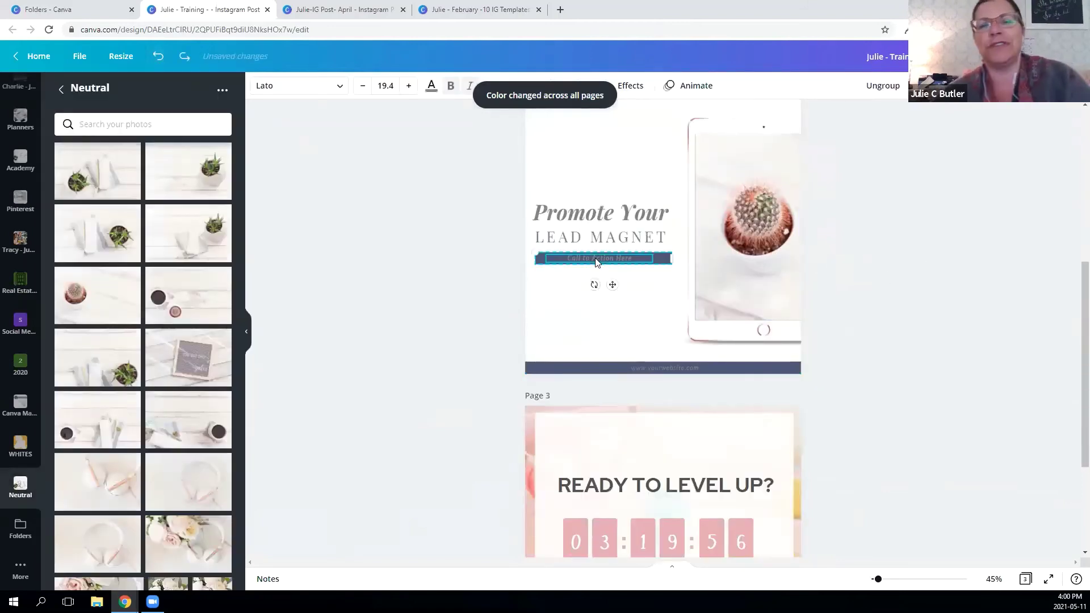
pyautogui.click(431, 87)
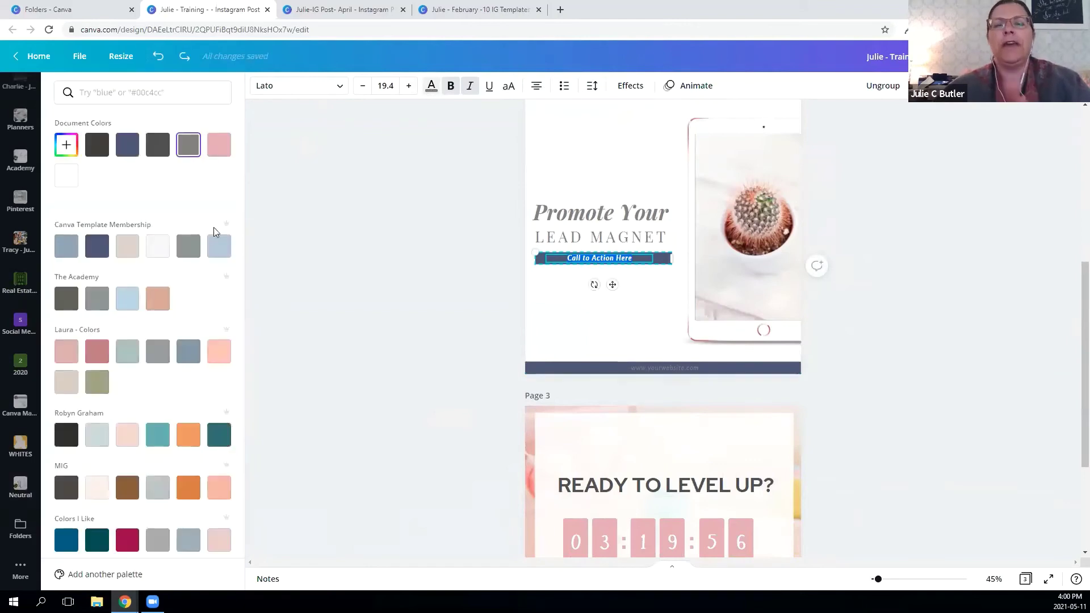
pyautogui.scroll(-4, 164, 441)
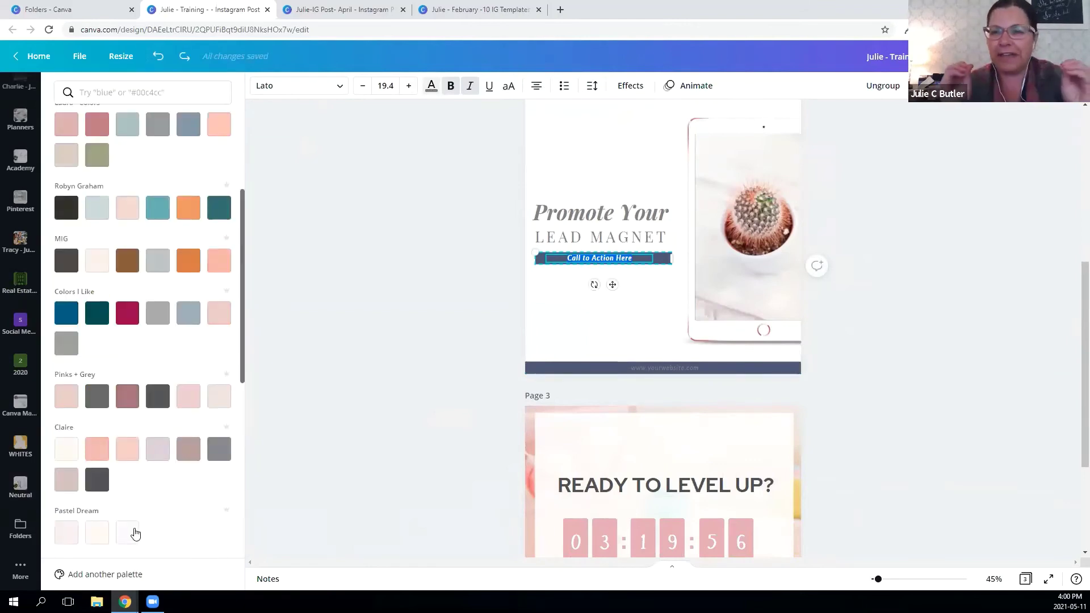
pyautogui.scroll(-2, 155, 489)
pyautogui.click(188, 523)
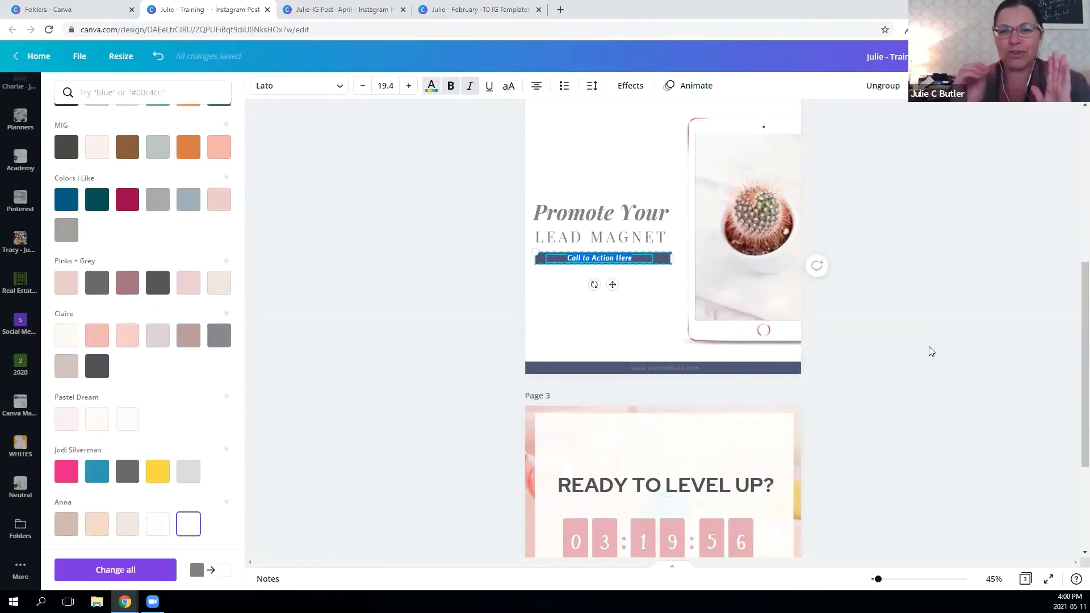
pyautogui.click(930, 352)
# Replace the background photo of the page 3 READY TO LEVEL UP? post with the single cactus photo from the Neutral folder.
pyautogui.scroll(-3, 929, 348)
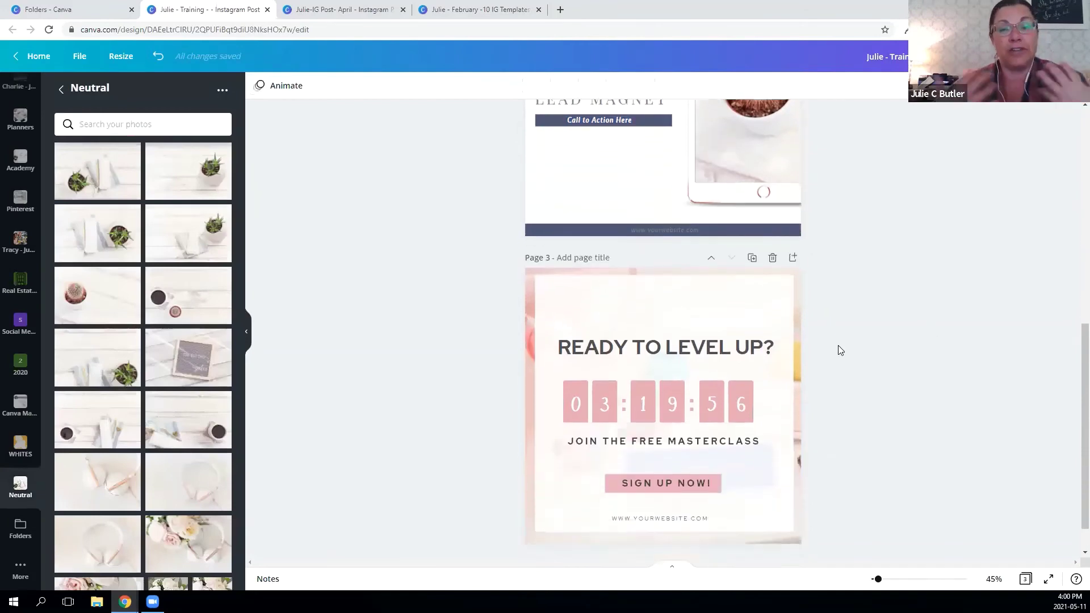
pyautogui.click(531, 245)
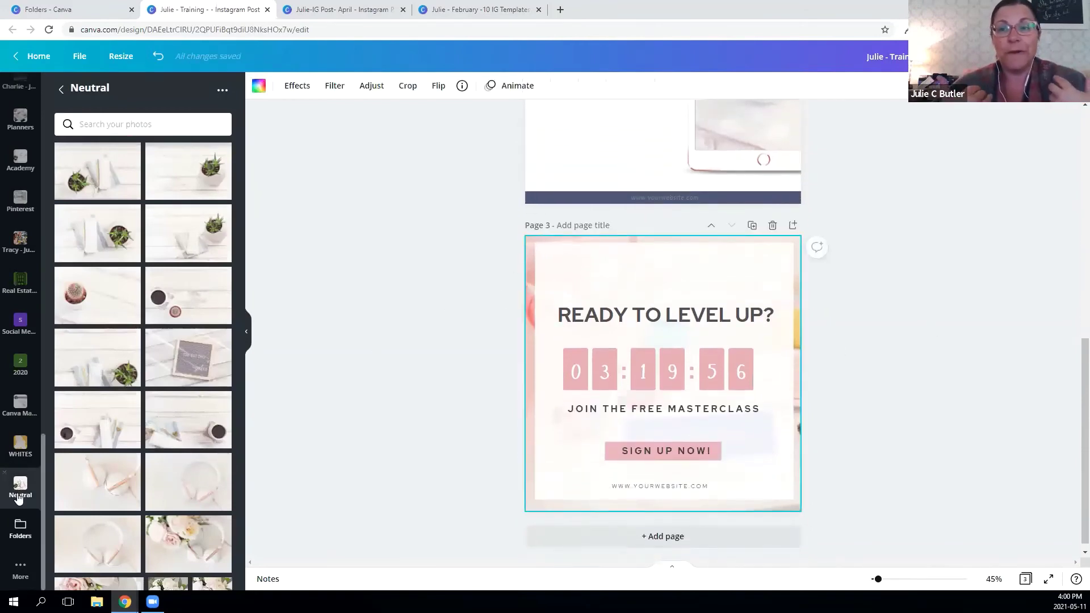
pyautogui.moveTo(131, 275); pyautogui.dragTo(523, 241)
pyautogui.doubleClick(523, 240)
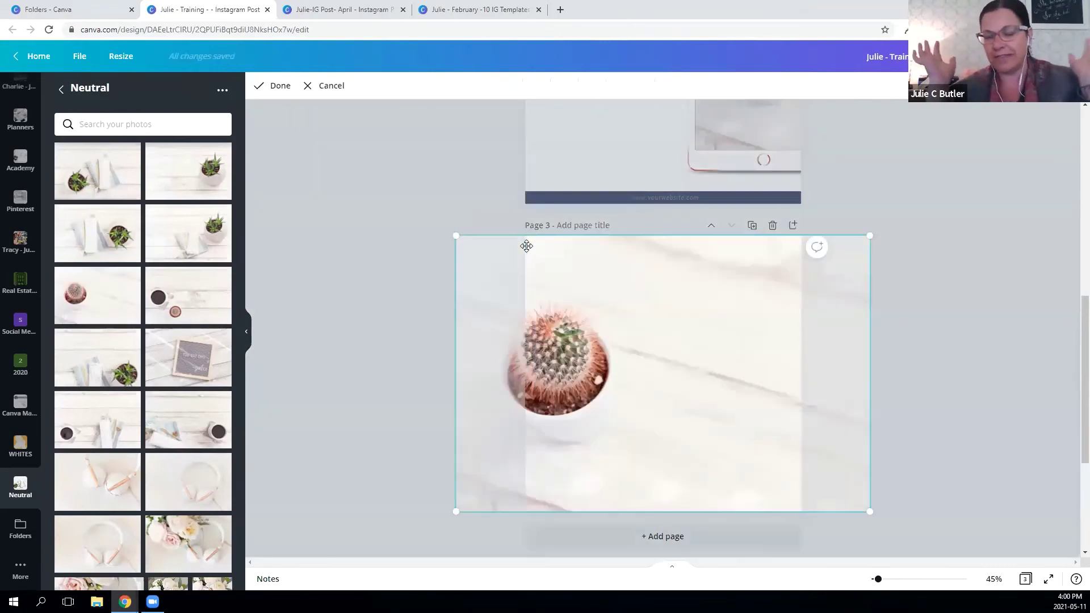
pyautogui.click(401, 276)
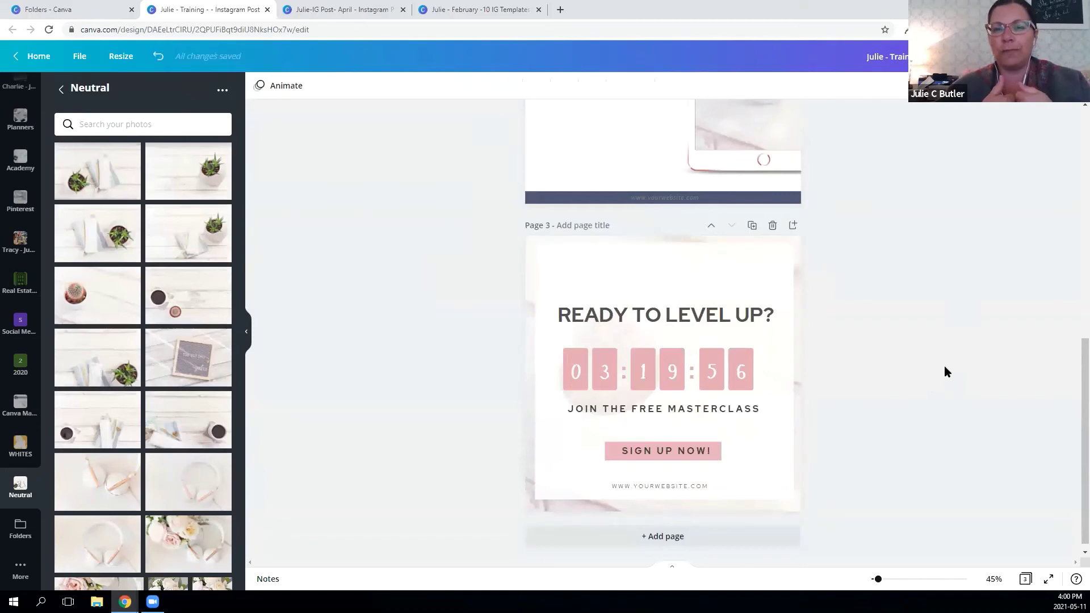
# Recolour the pink countdown tiles and sign-up button on page 3 to the beige from the Canva Template Membership palette, changing all matching elements.
pyautogui.click(575, 356)
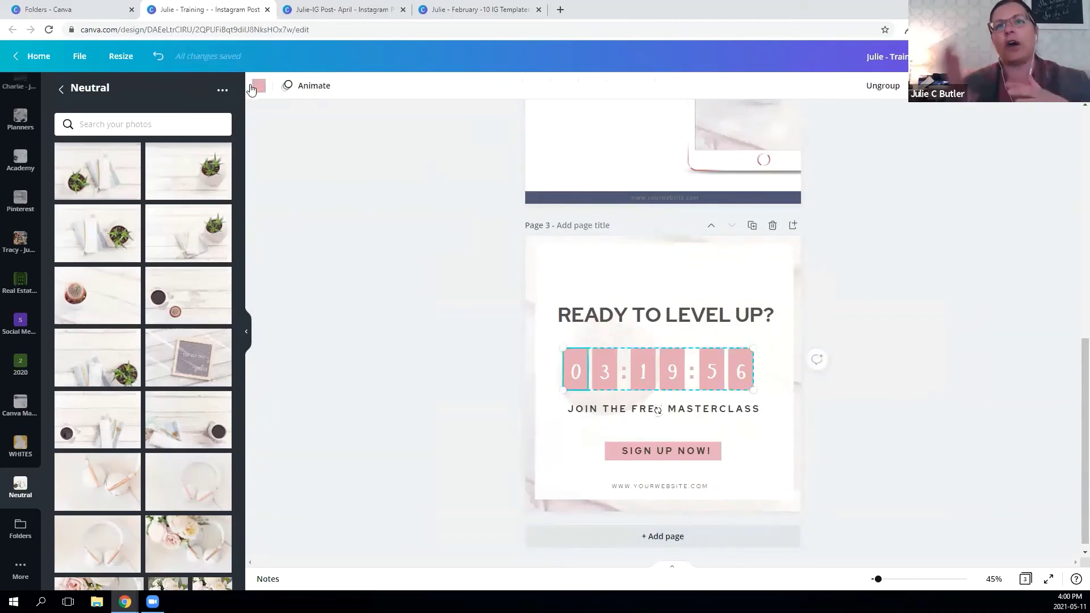
pyautogui.click(260, 87)
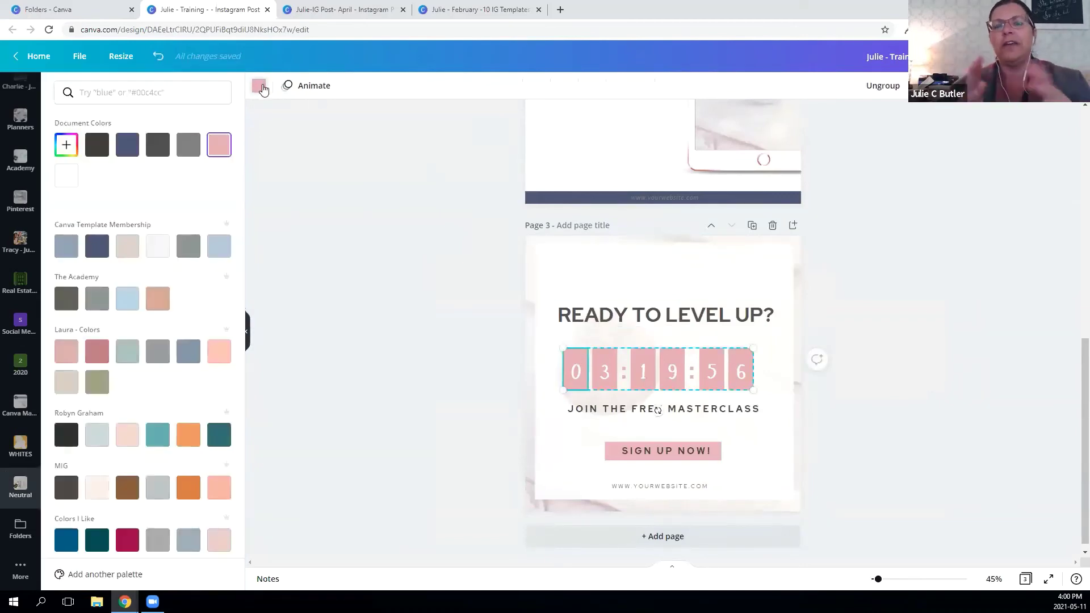
pyautogui.click(134, 249)
pyautogui.click(129, 574)
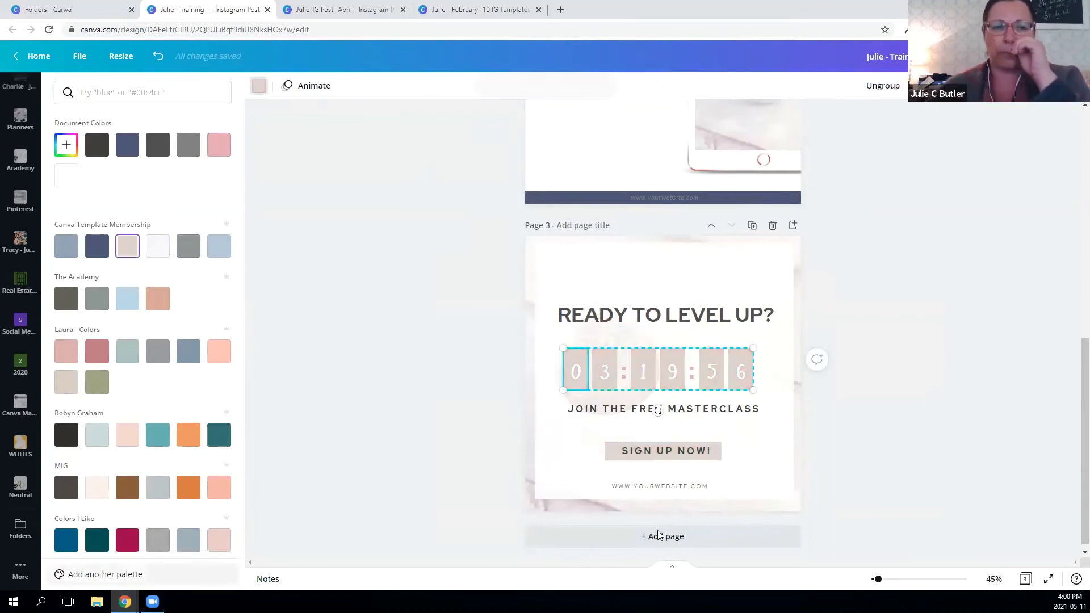
pyautogui.click(816, 360)
pyautogui.click(901, 276)
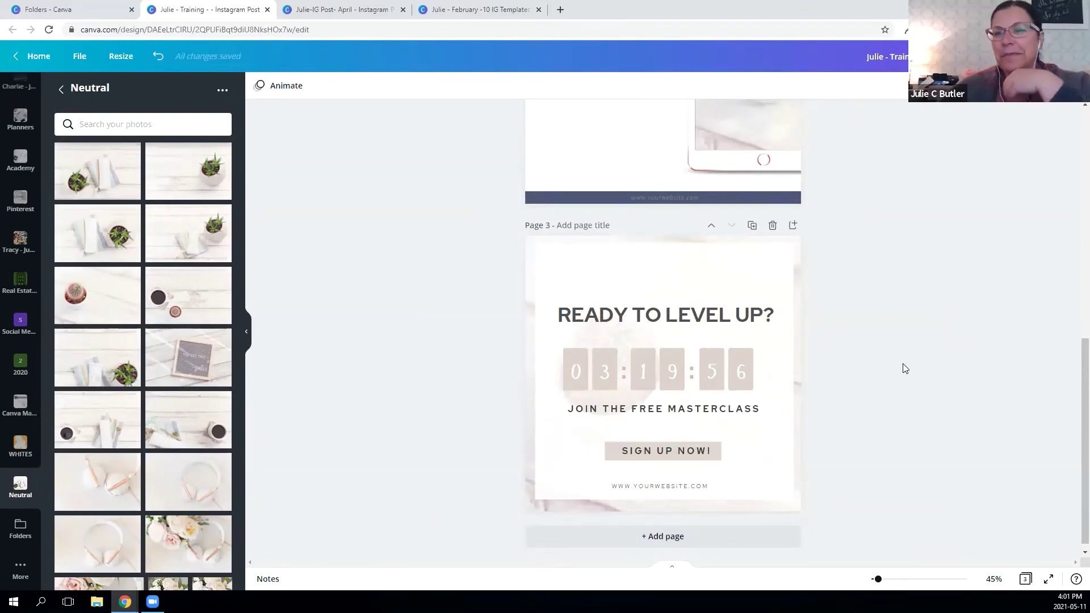
# Hide the photo panel and review the photos, text and colours of all three rebranded posts.
pyautogui.scroll(12, 911, 362)
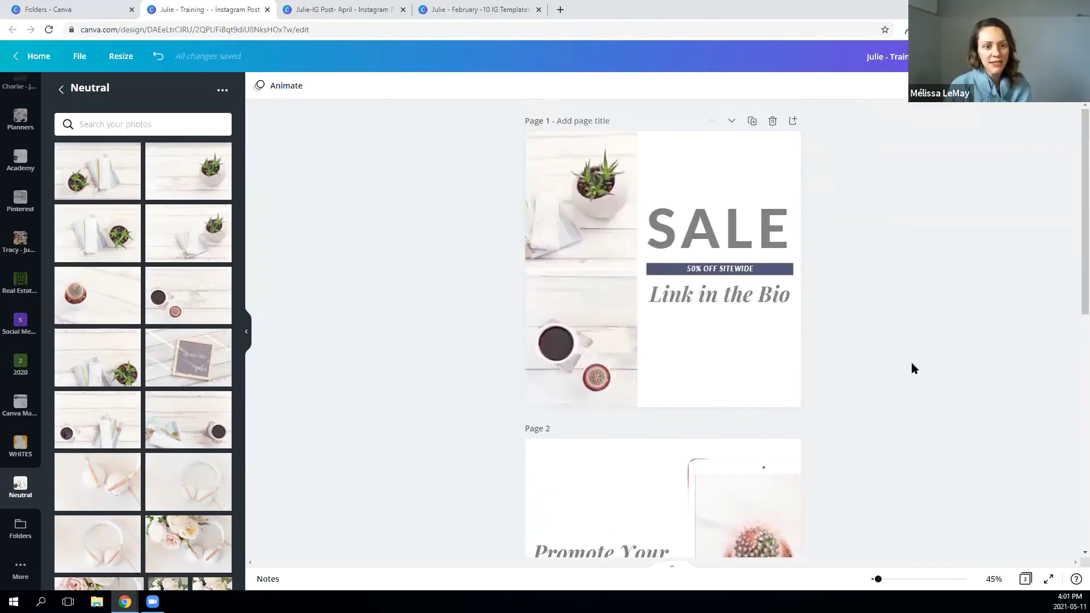
pyautogui.click(247, 336)
pyautogui.scroll(-5, 894, 339)
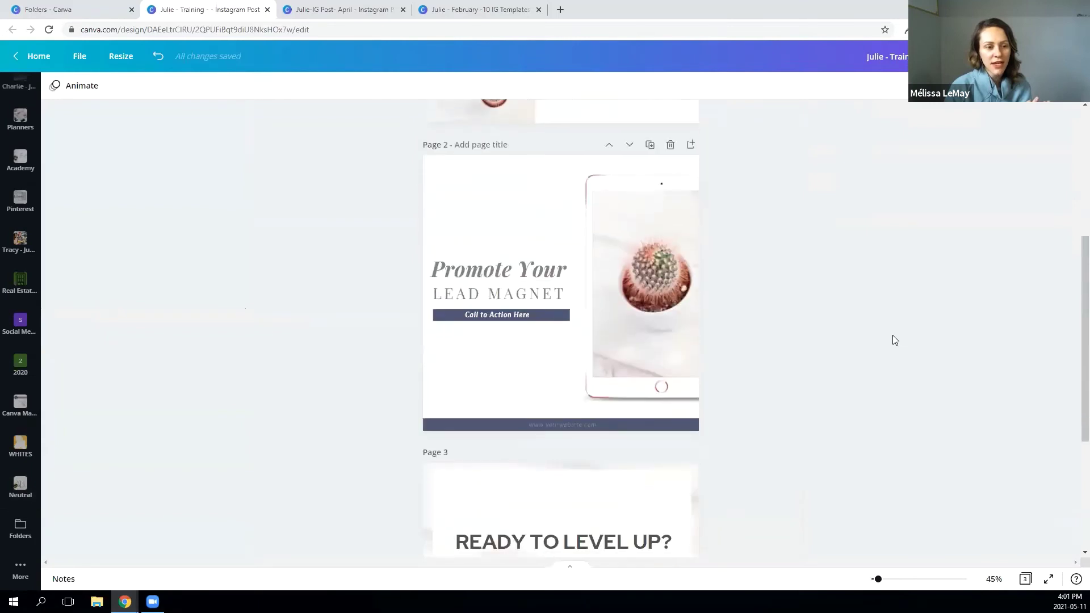
pyautogui.scroll(-4, 895, 340)
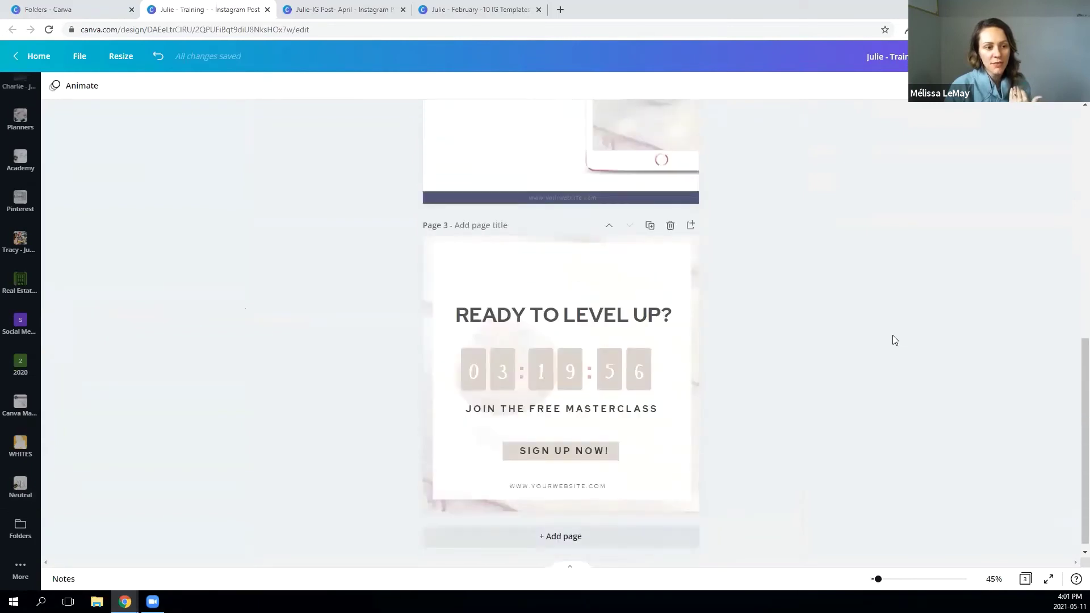
pyautogui.scroll(9, 894, 339)
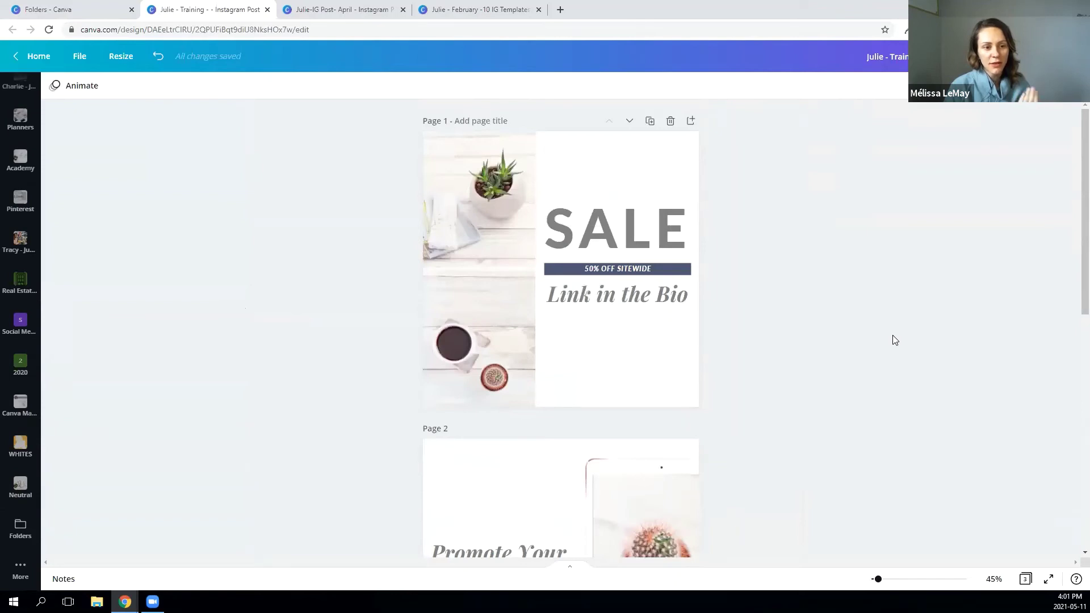
pyautogui.scroll(-2, 848, 375)
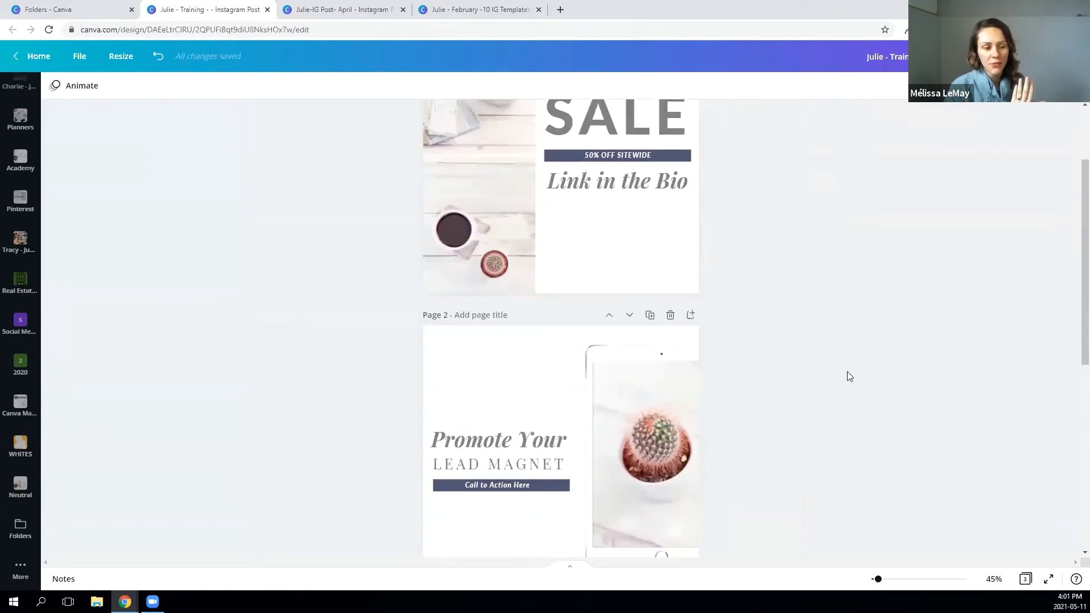
pyautogui.scroll(-7, 847, 372)
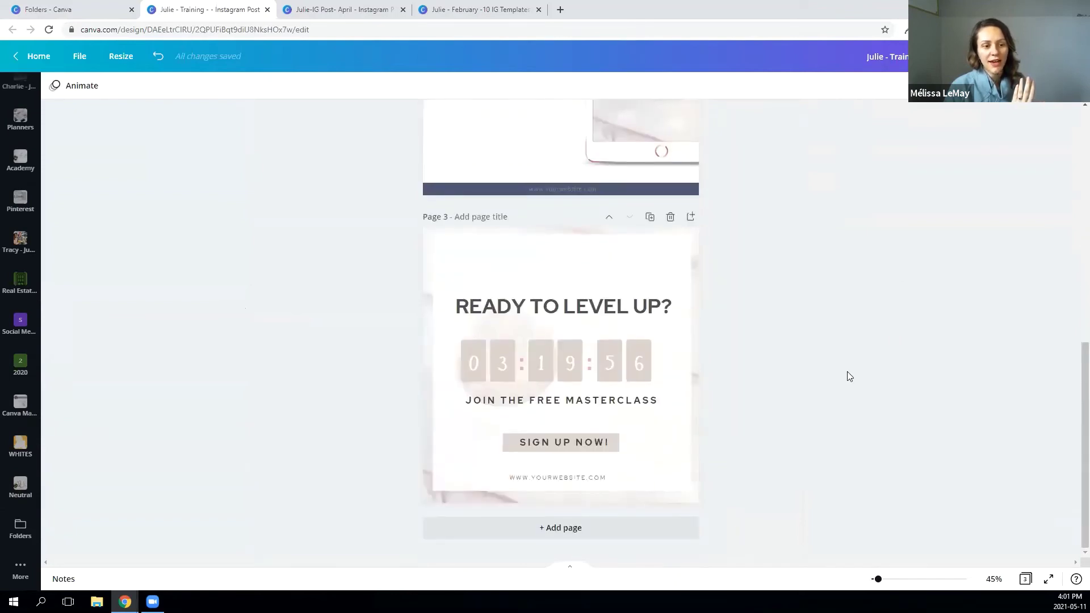
pyautogui.scroll(5, 848, 375)
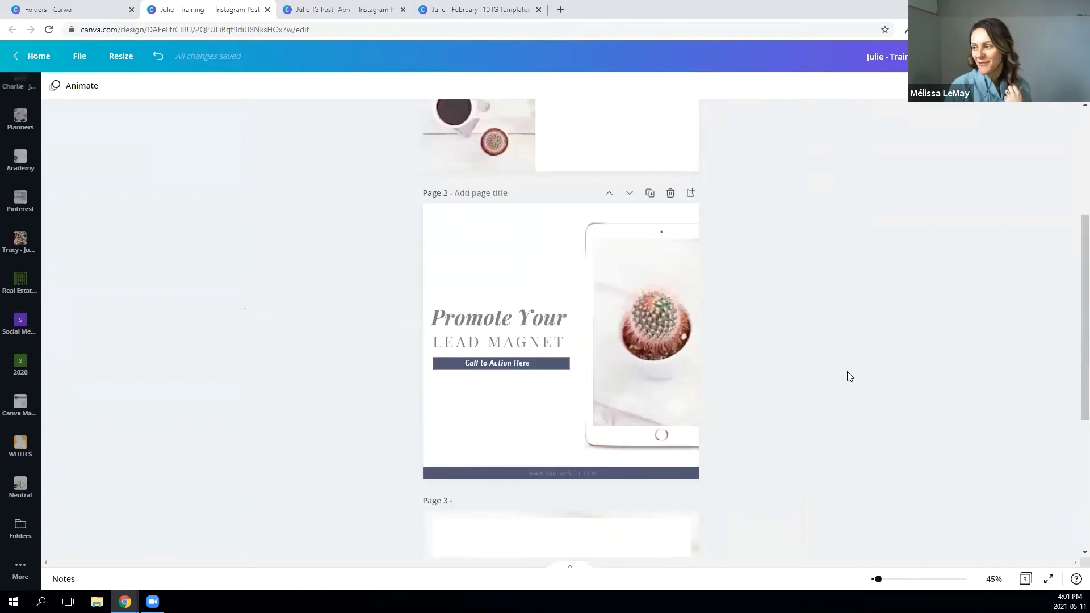
pyautogui.scroll(4, 848, 376)
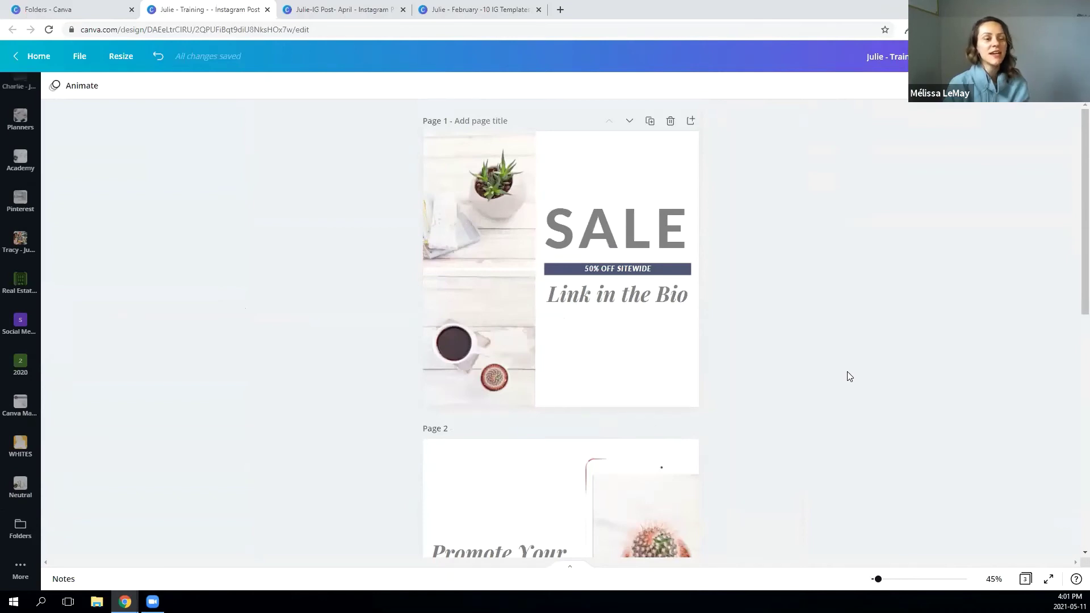
pyautogui.click(485, 219)
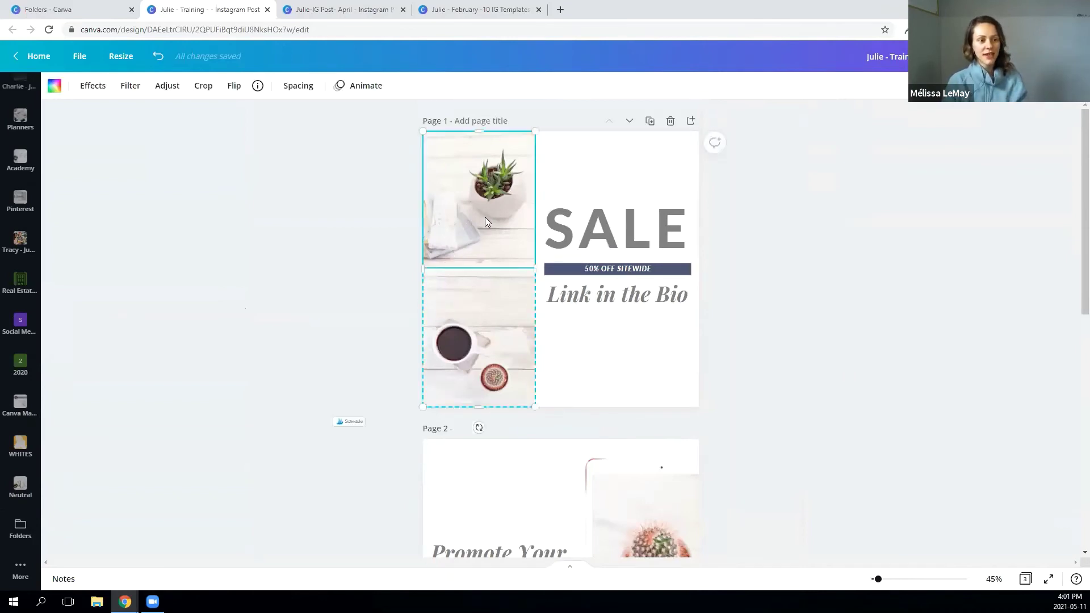
pyautogui.click(875, 251)
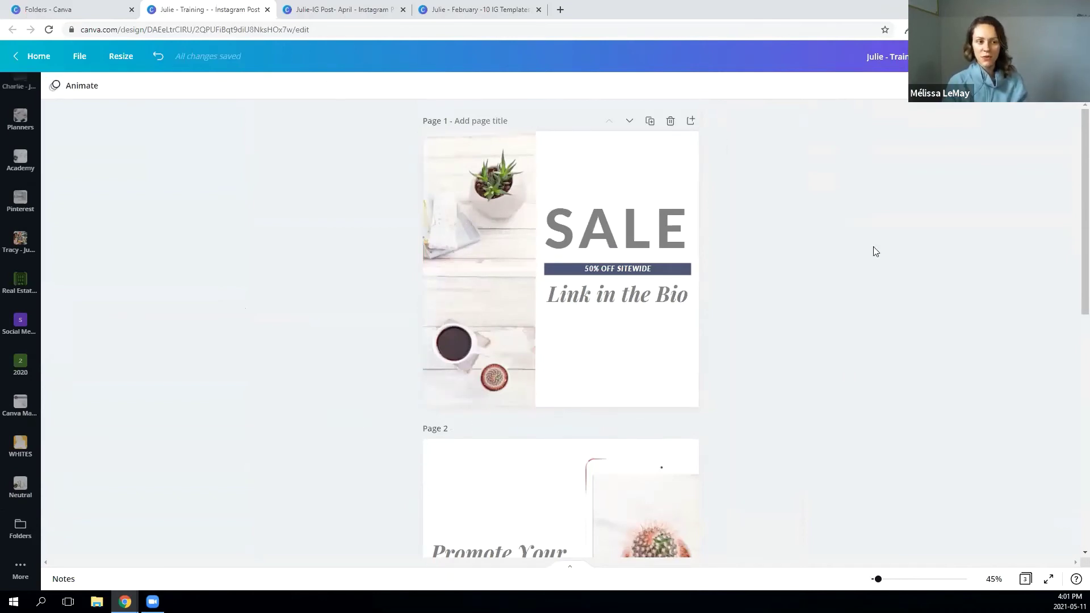
pyautogui.click(654, 231)
pyautogui.scroll(-4, 798, 346)
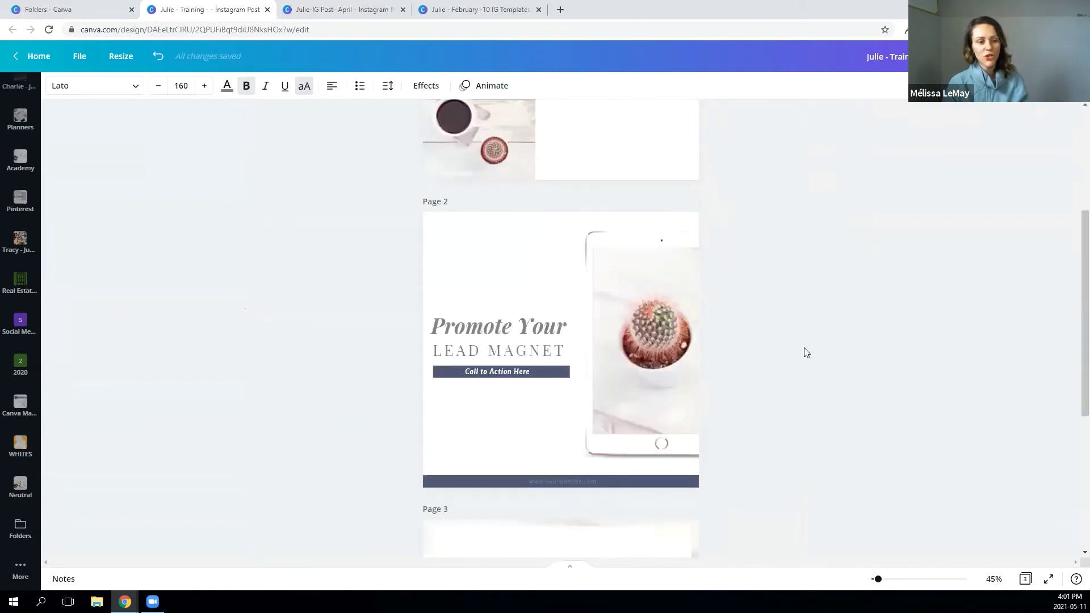
# Compare the rebranded page 2 lead magnet post with the page 3 READY TO LEVEL UP? countdown post.
pyautogui.click(668, 340)
pyautogui.click(829, 359)
pyautogui.scroll(-3, 829, 359)
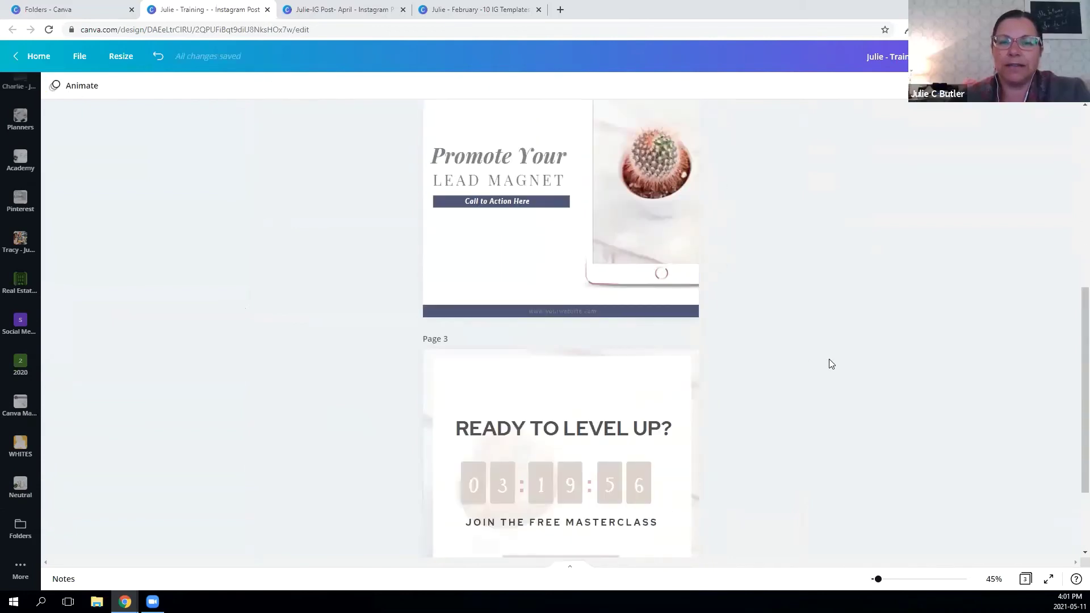
pyautogui.scroll(-2, 828, 360)
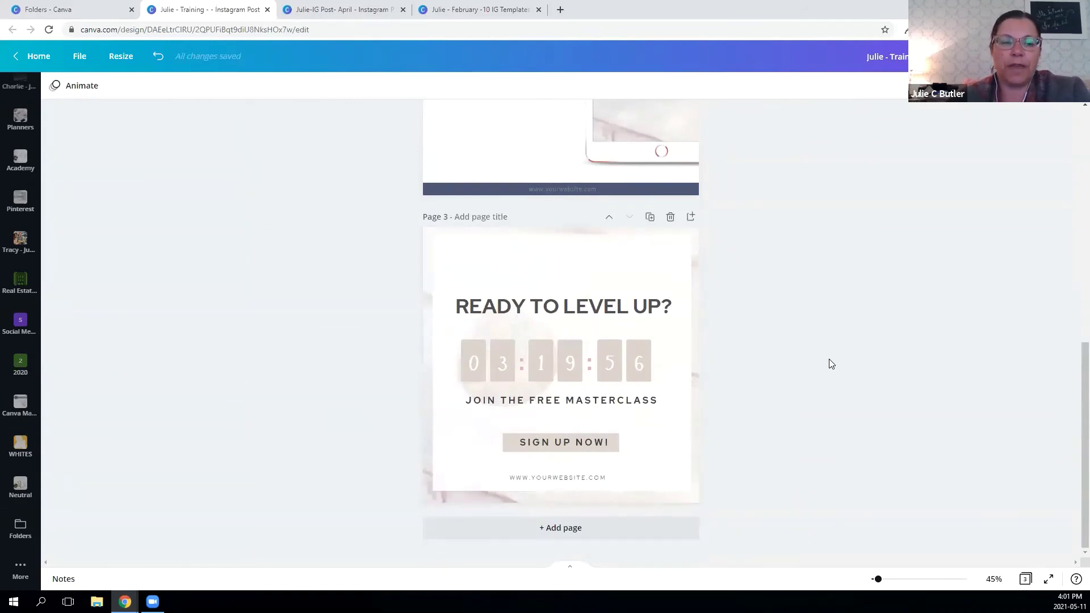
pyautogui.scroll(2, 831, 364)
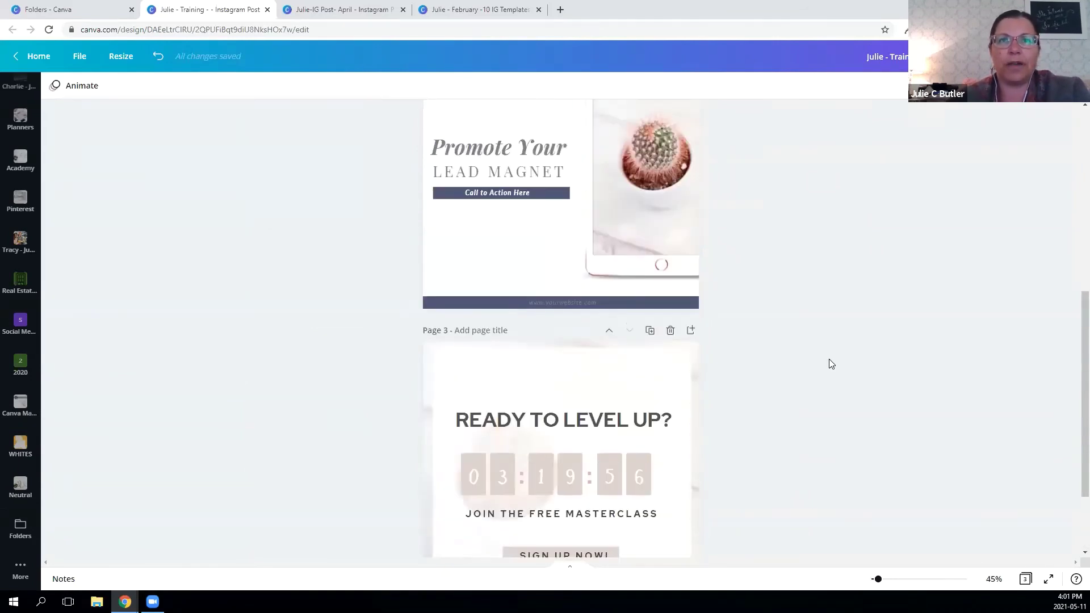
pyautogui.scroll(-2, 831, 363)
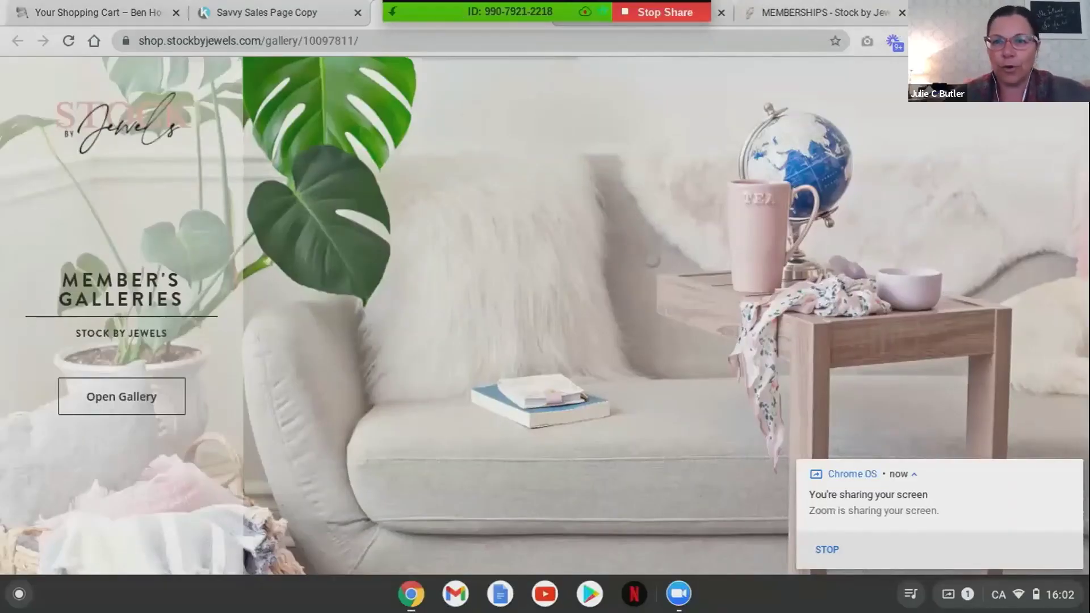
# Open Canva's all-designs page in a new browser tab and log in with Google.
pyautogui.hotkey('ctrl', 't')
pyautogui.write('canva')
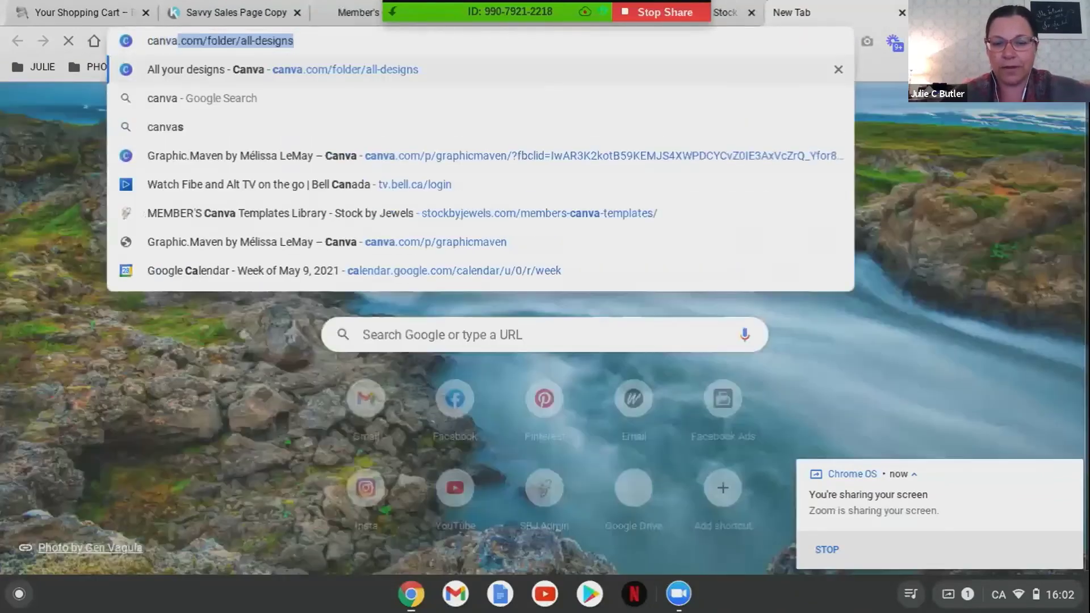
pyautogui.press('Return')
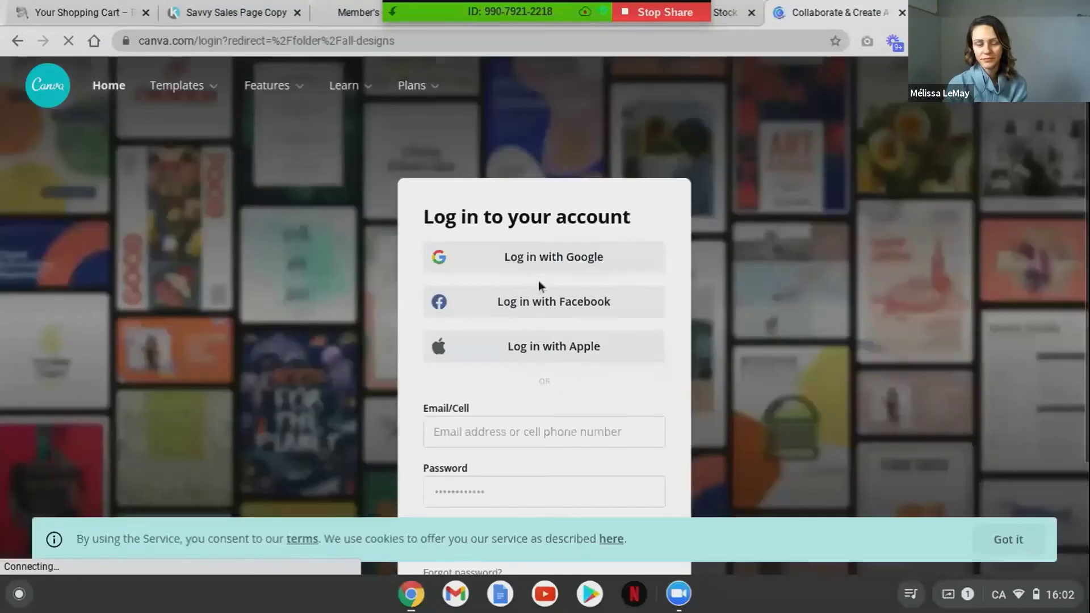
pyautogui.click(550, 261)
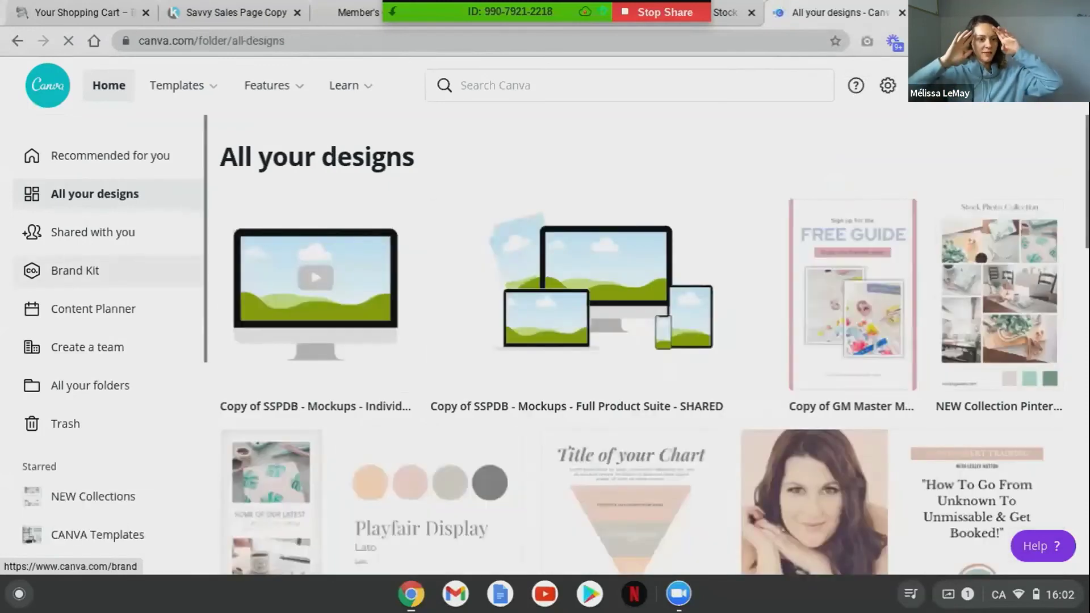
# Look through the starred folders, and open the Brand Kit to examine its BBB, SBJ and JCB colour palettes and brand fonts.
pyautogui.scroll(-7, 108, 341)
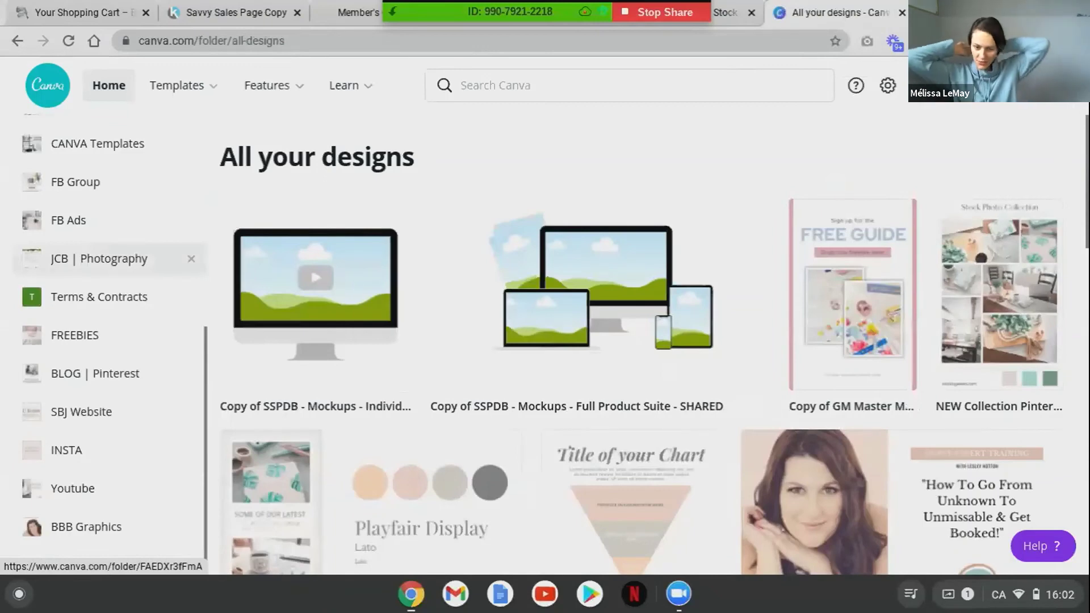
pyautogui.scroll(5, 108, 341)
pyautogui.scroll(2, 108, 341)
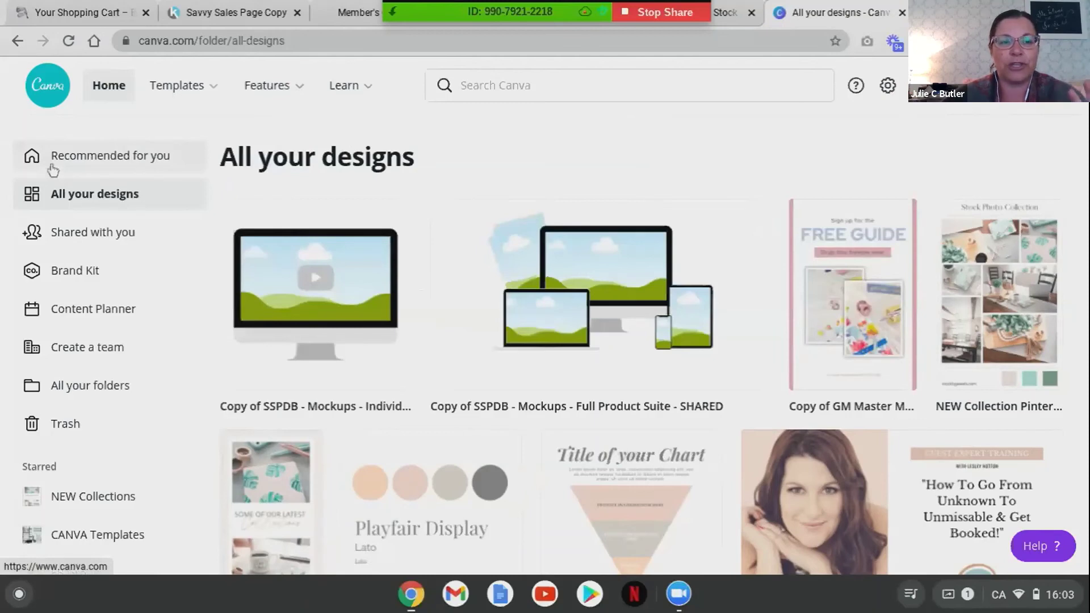
pyautogui.click(75, 271)
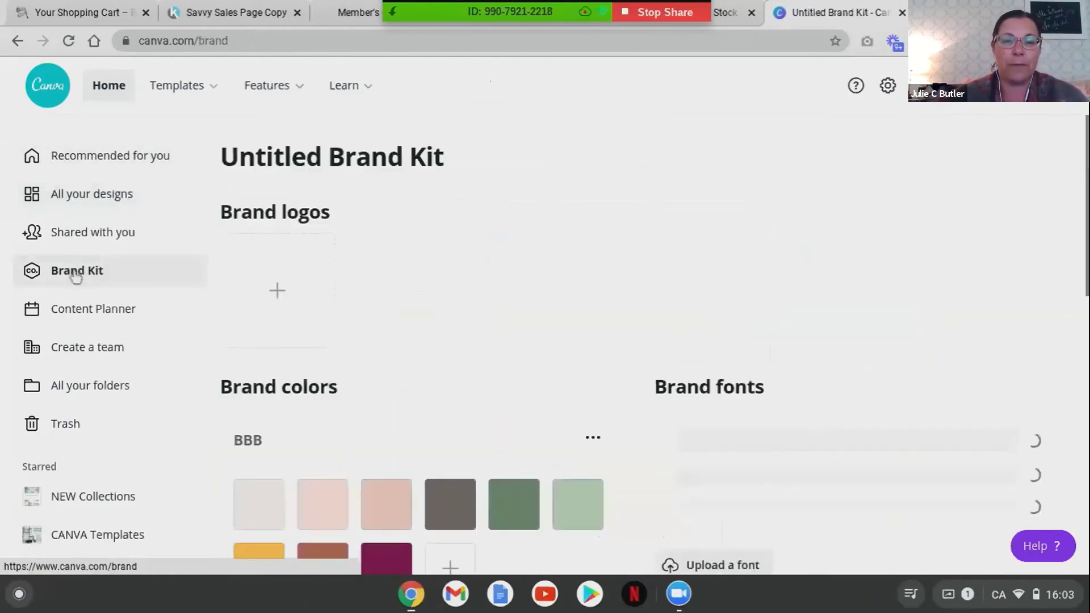
pyautogui.scroll(-1, 505, 267)
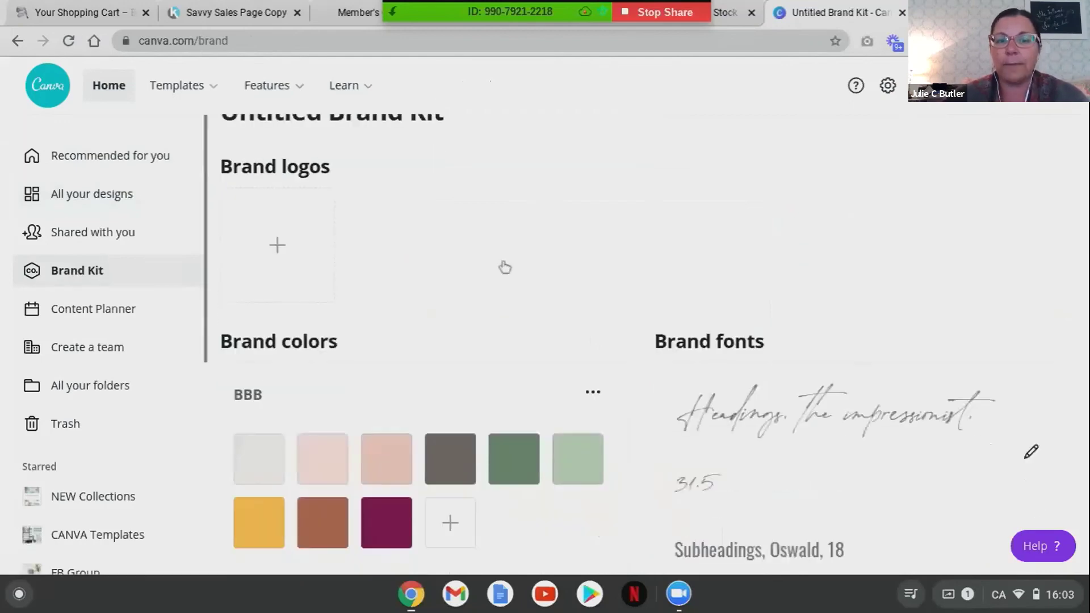
pyautogui.scroll(-3, 505, 267)
pyautogui.scroll(-7, 432, 341)
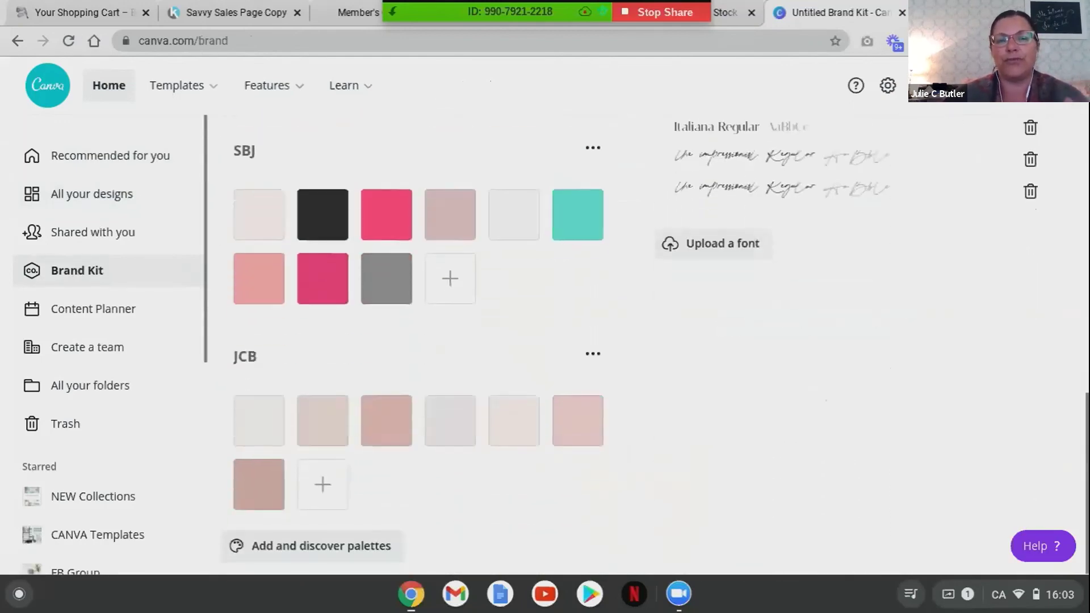
pyautogui.scroll(7, 432, 340)
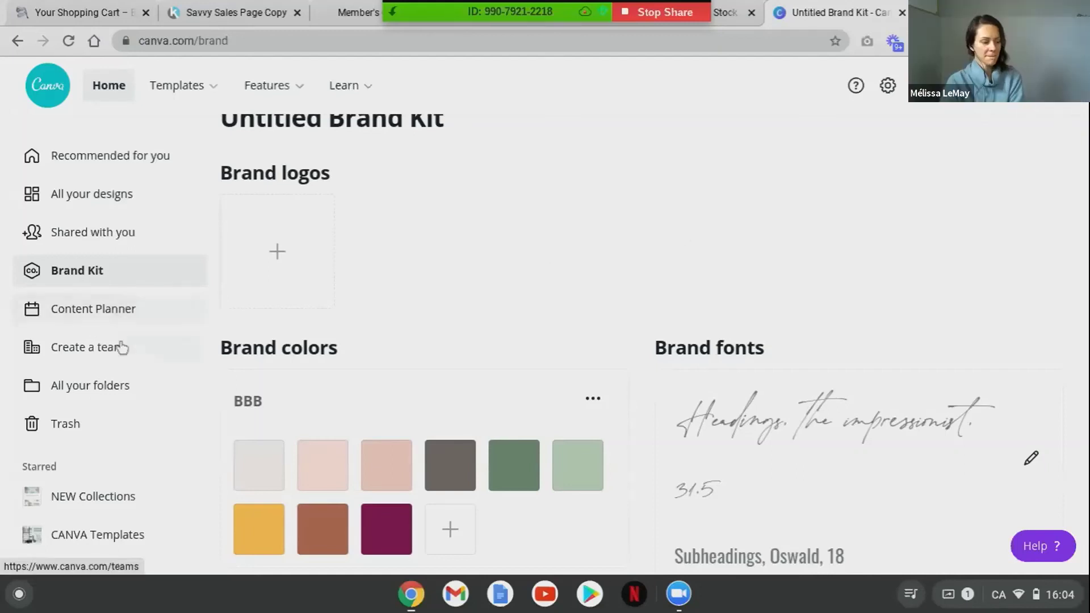
# Open the BLOG | Pinterest folder from all folders and look through its designs.
pyautogui.click(101, 393)
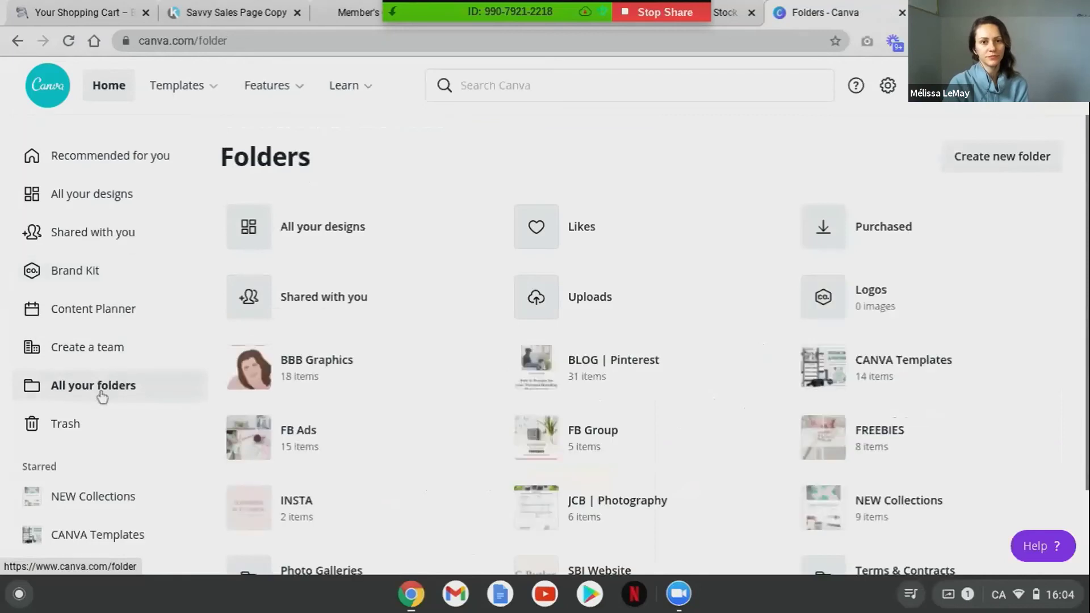
pyautogui.scroll(-2, 753, 294)
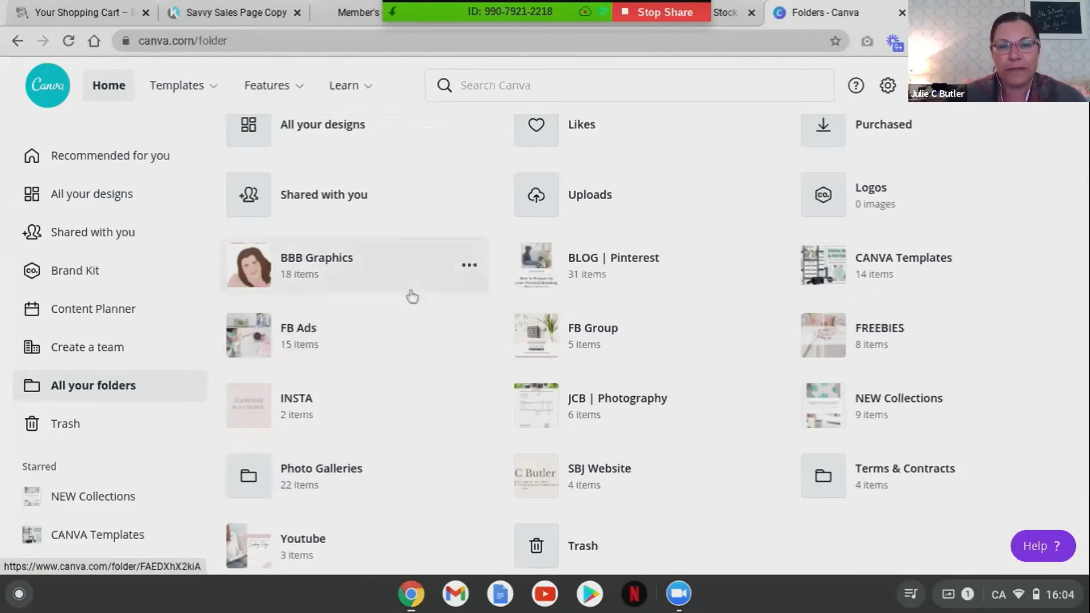
pyautogui.click(618, 273)
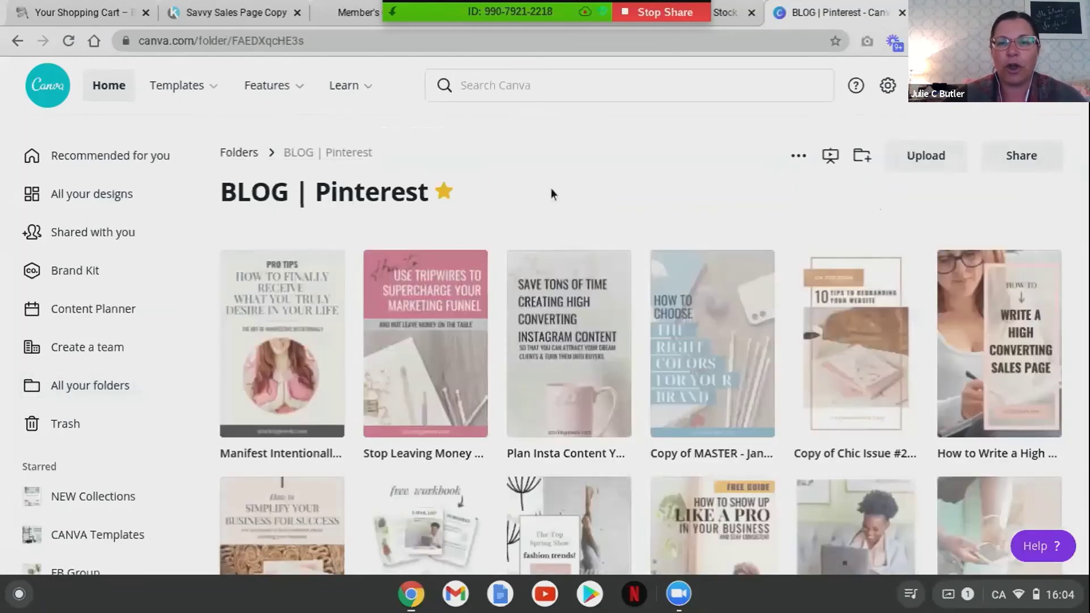
pyautogui.scroll(-5, 551, 193)
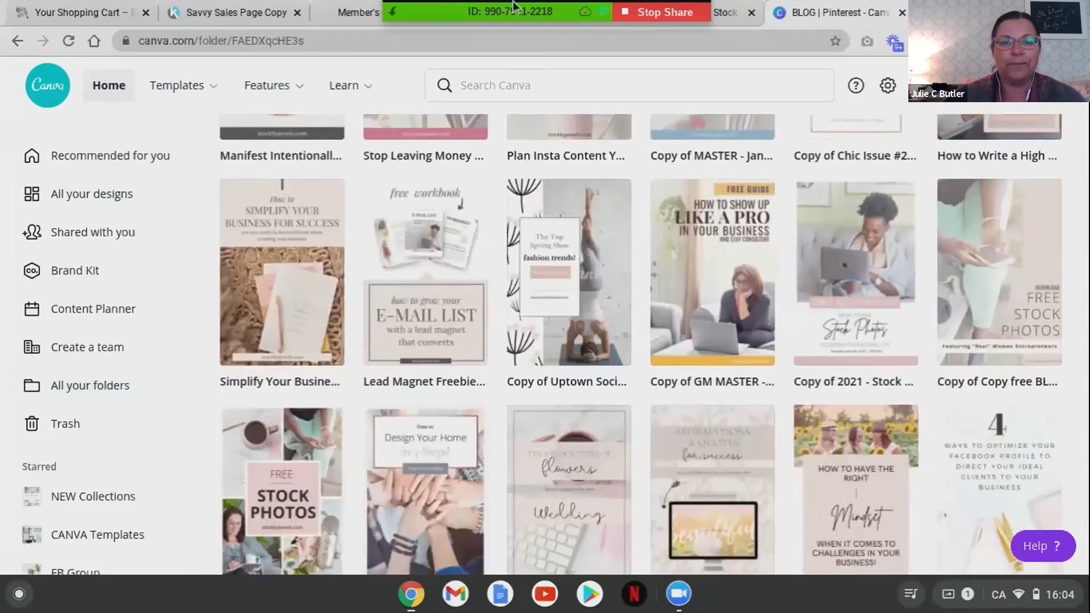
pyautogui.scroll(5, 445, 280)
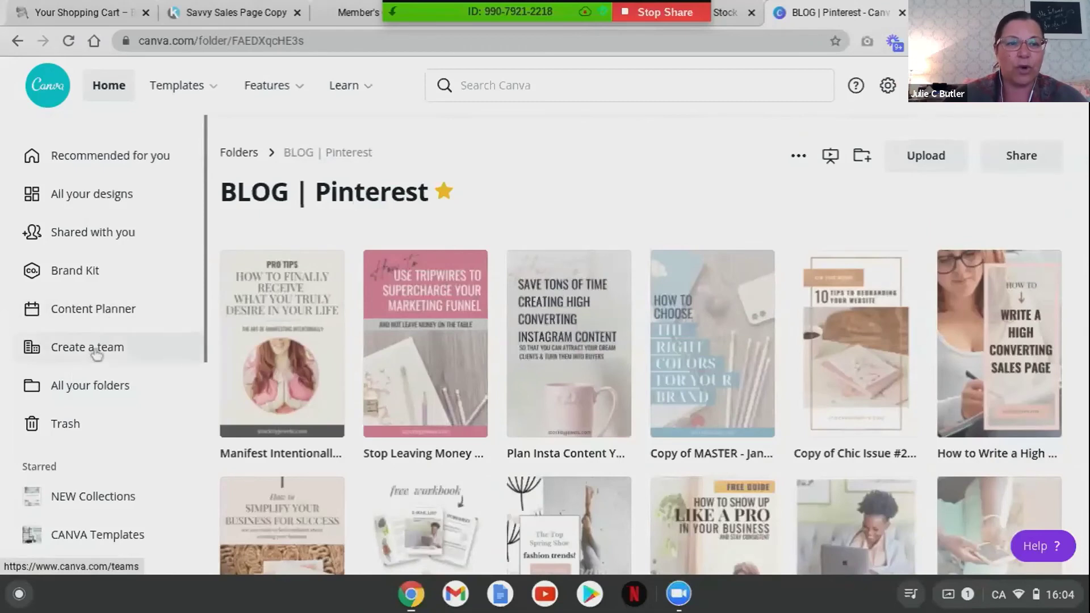
# Show all subfolders of the CANVA Templates folder and open the Graphic Maven folder.
pyautogui.click(85, 397)
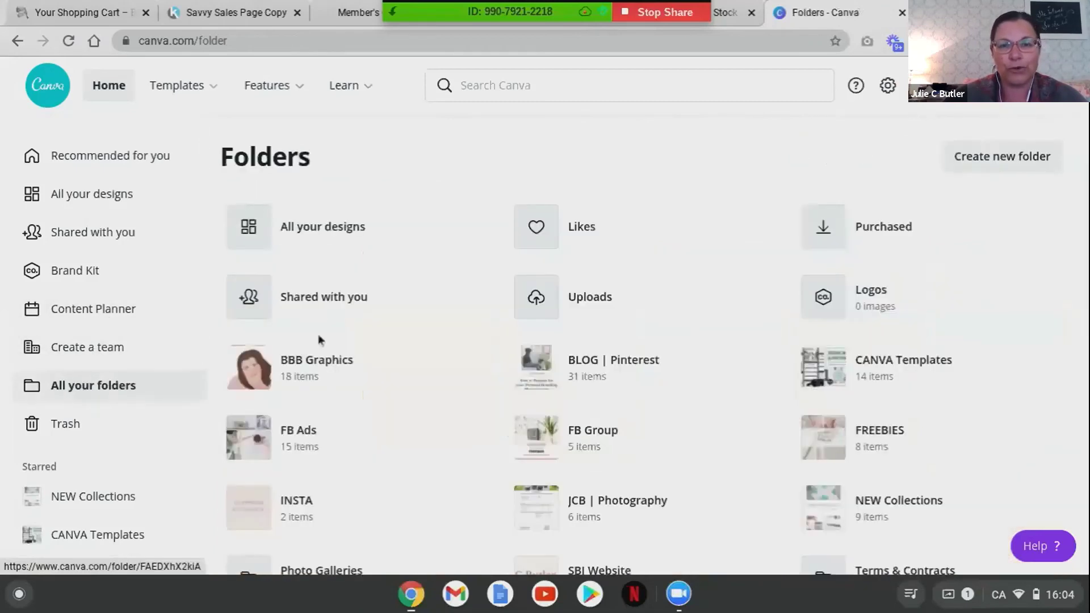
pyautogui.scroll(-2, 588, 325)
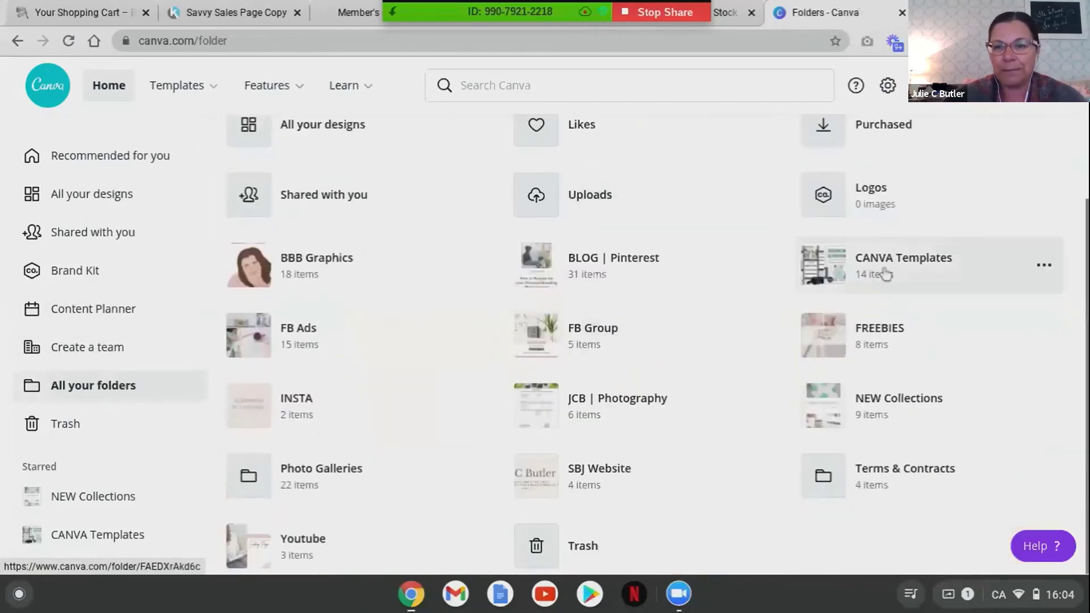
pyautogui.click(886, 272)
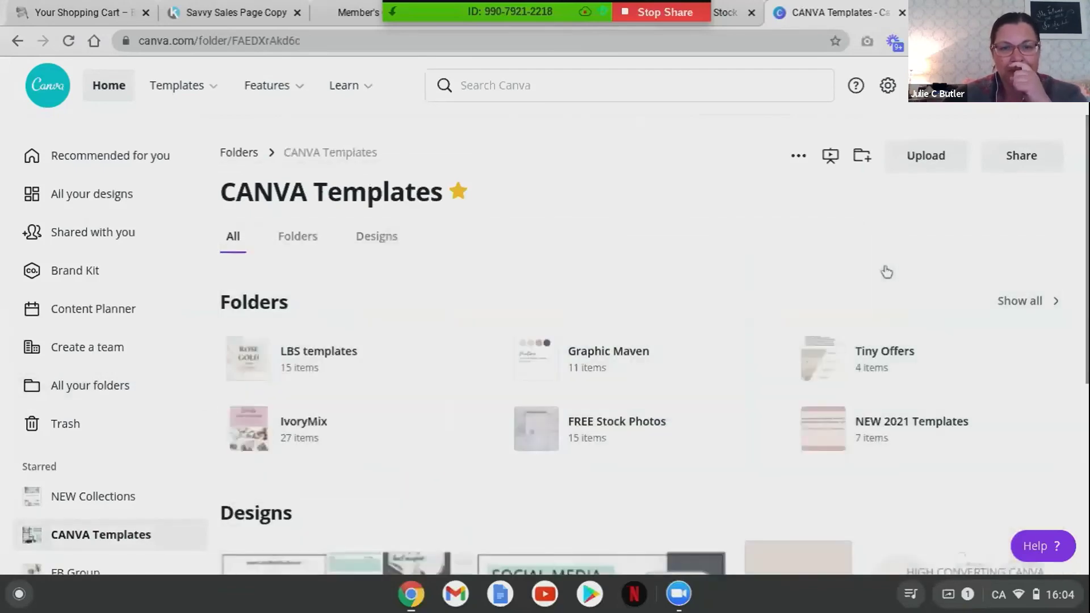
pyautogui.click(1031, 307)
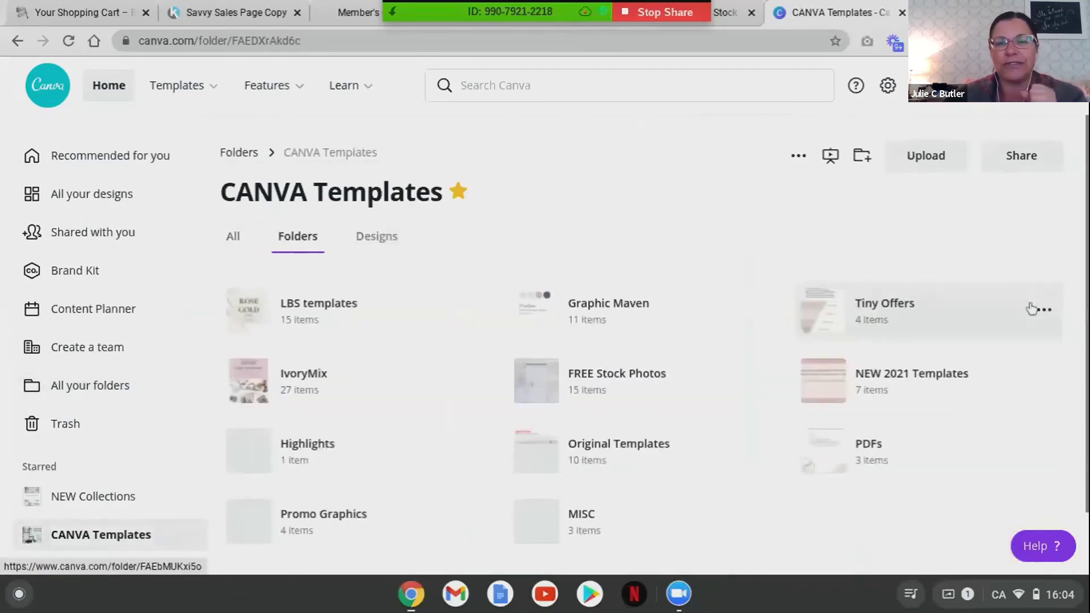
pyautogui.click(633, 305)
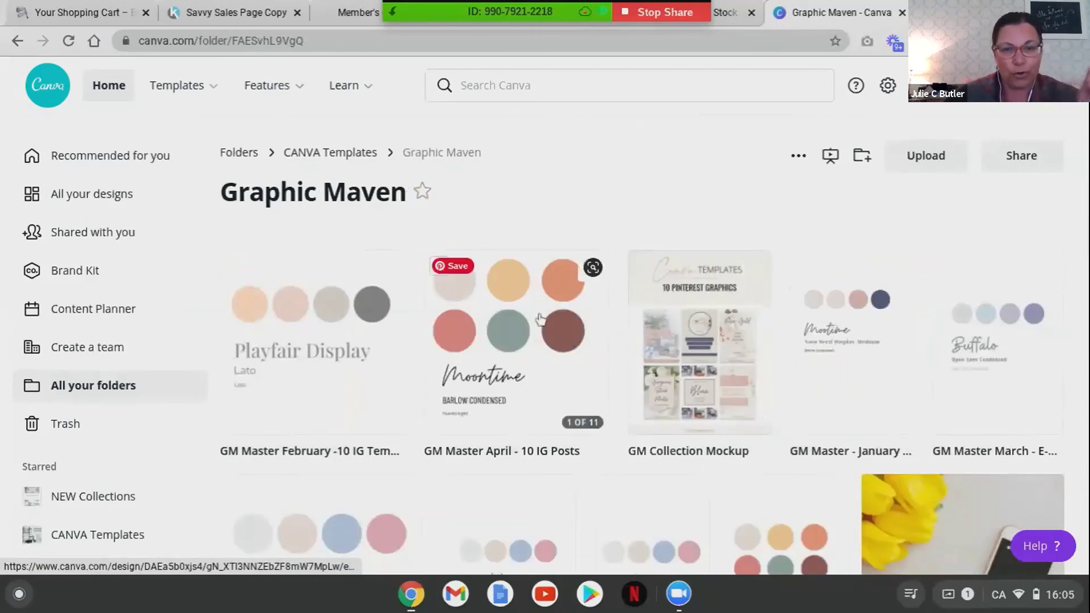
# Open the GM Master February -10 IG Templates design and look through its pages.
pyautogui.click(334, 333)
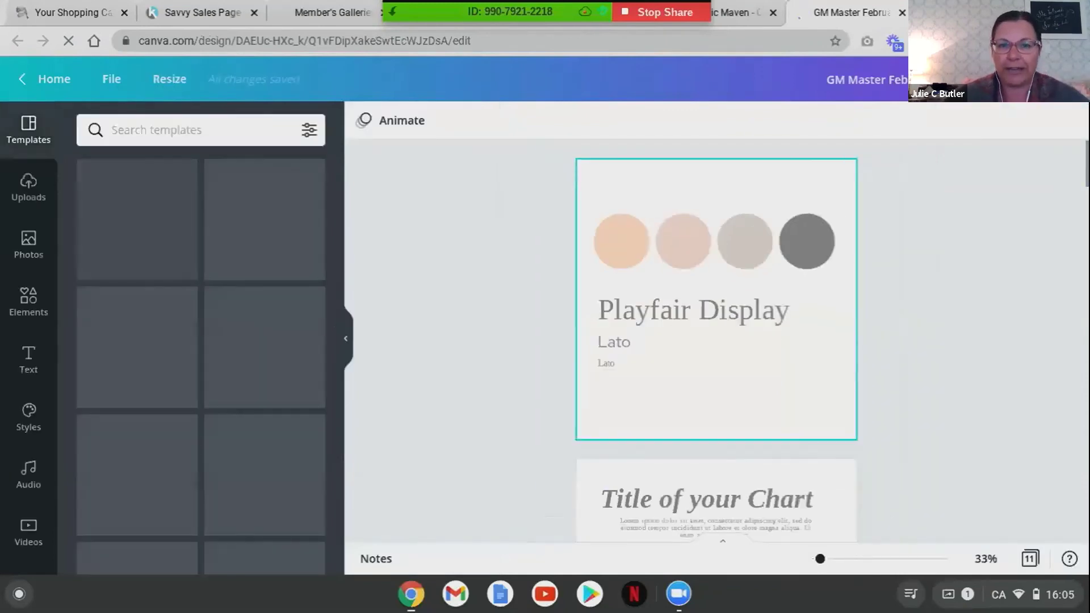
pyautogui.scroll(-10, 716, 341)
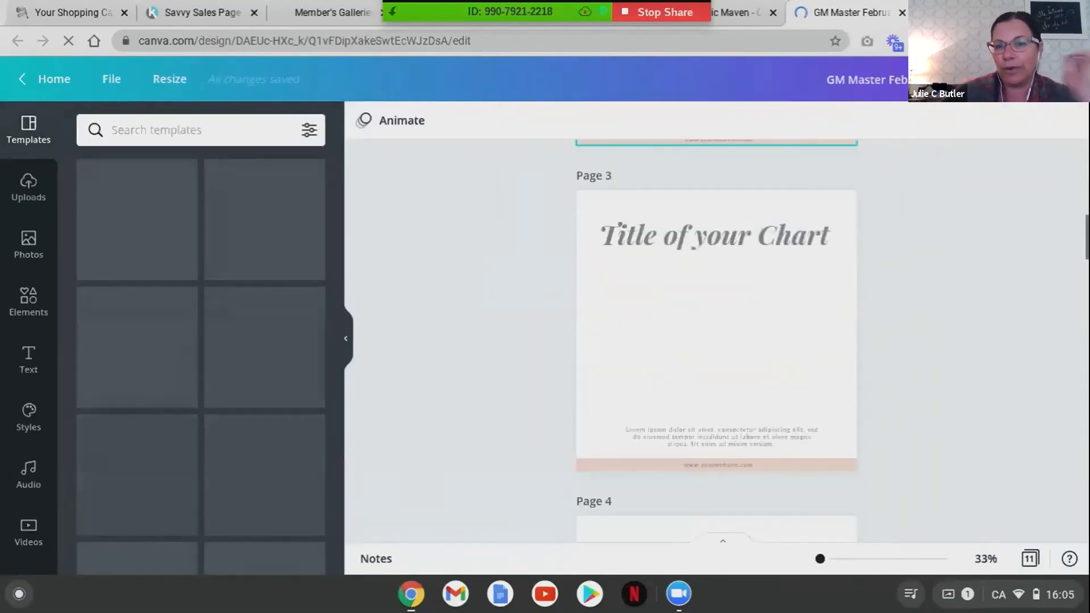
pyautogui.scroll(-15, 716, 340)
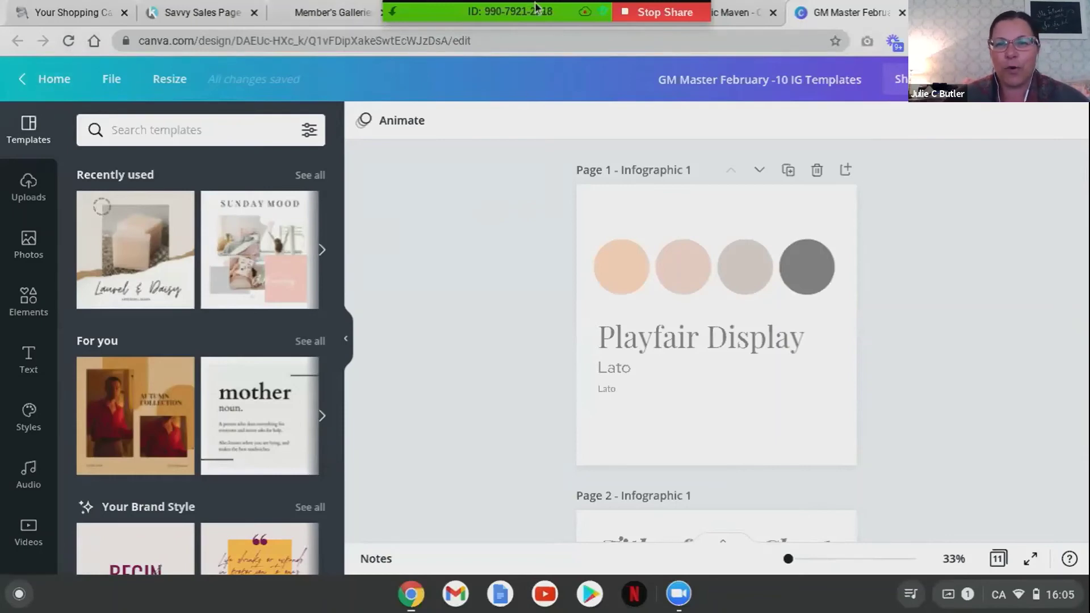
# Return to the Graphic Maven folder inside CANVA Templates and open the GM Master May design.
pyautogui.click(54, 80)
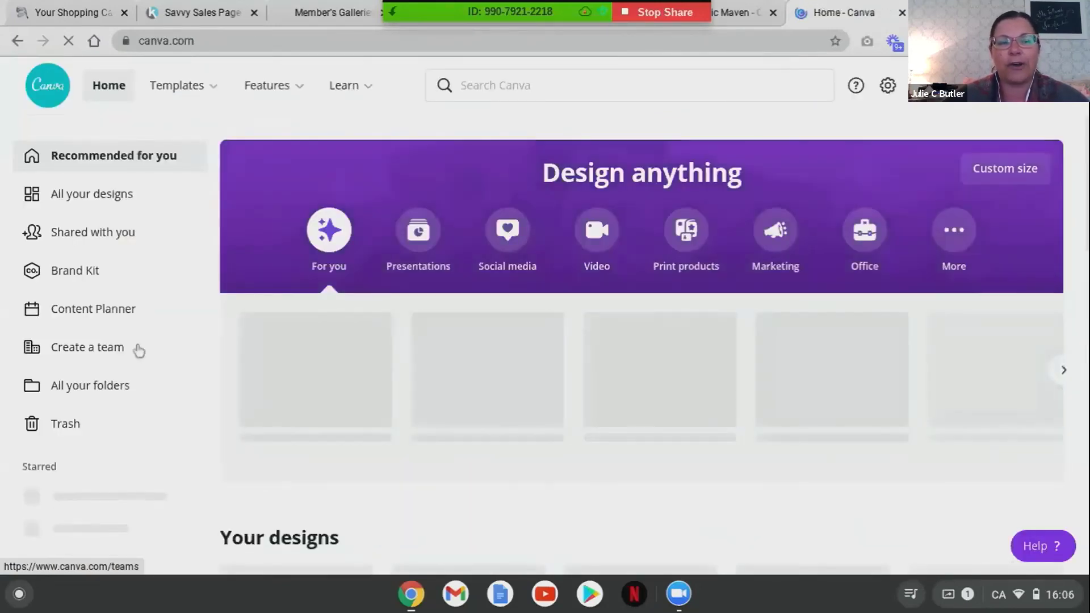
pyautogui.scroll(-6, 139, 351)
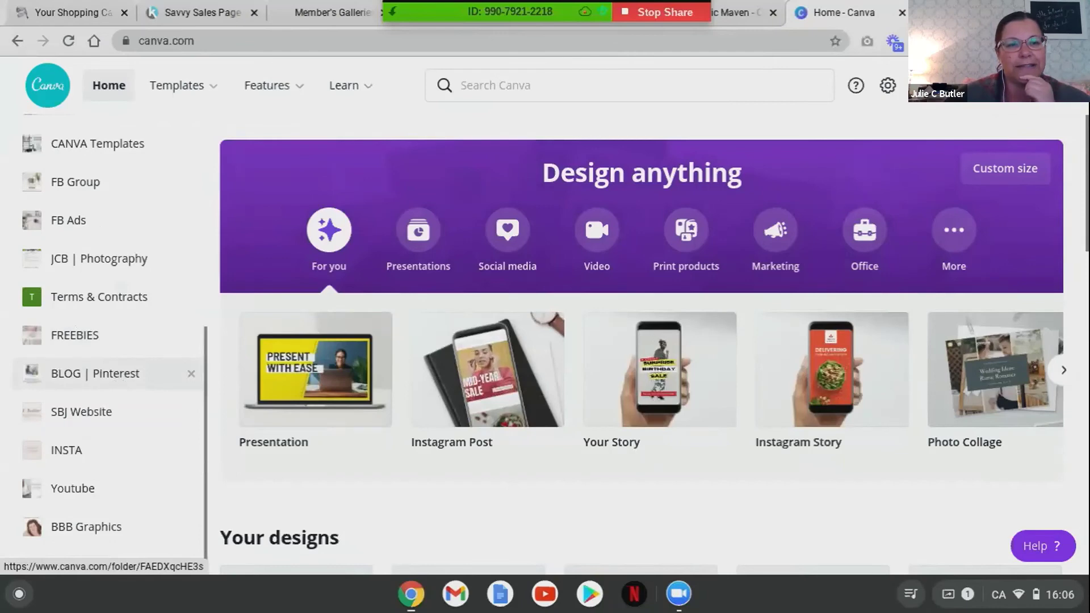
pyautogui.scroll(5, 104, 307)
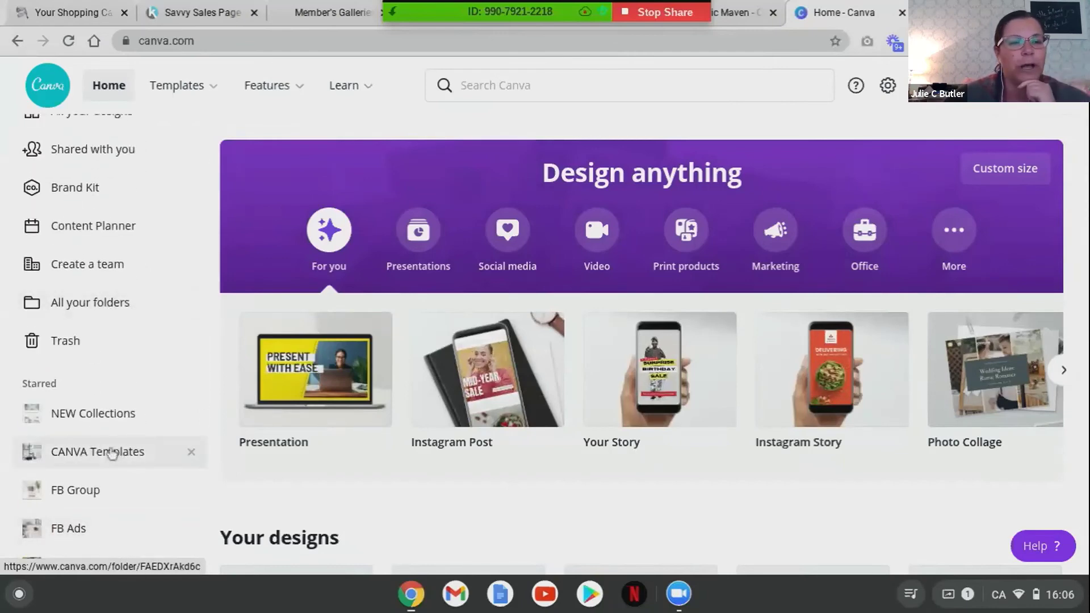
pyautogui.click(112, 452)
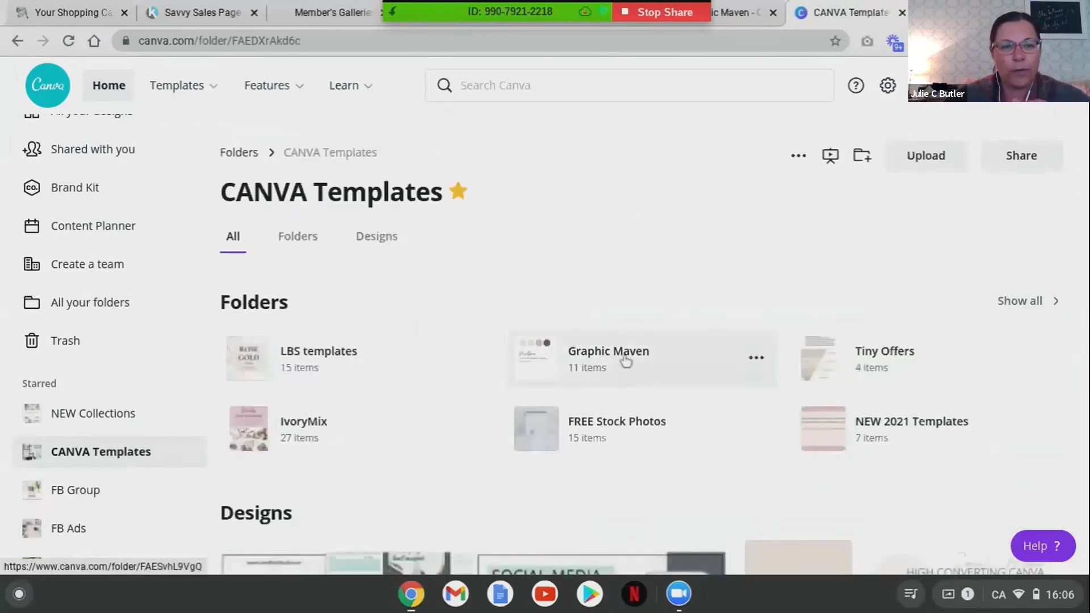
pyautogui.click(621, 366)
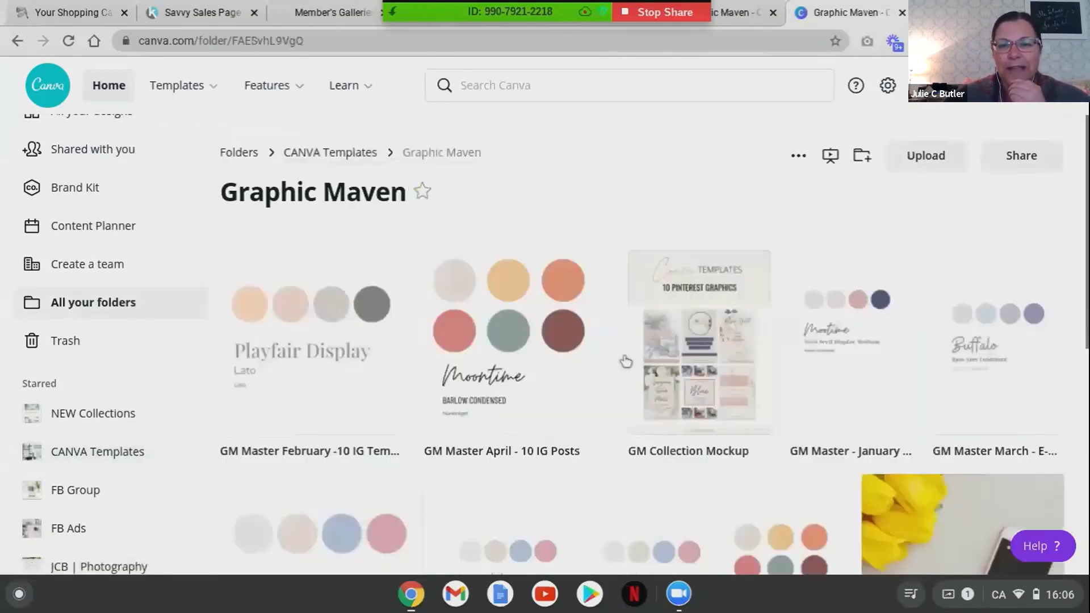
pyautogui.scroll(-3, 626, 361)
pyautogui.click(624, 360)
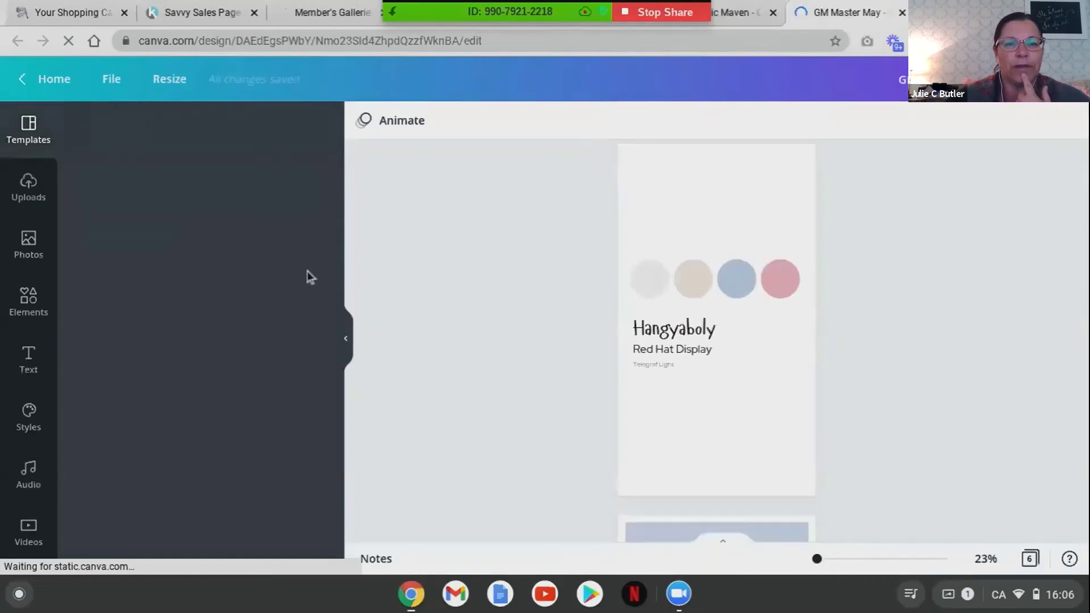
# Return to the Graphic Maven folder inside CANVA Templates and open the GM Master May - Pinterest design.
pyautogui.click(50, 84)
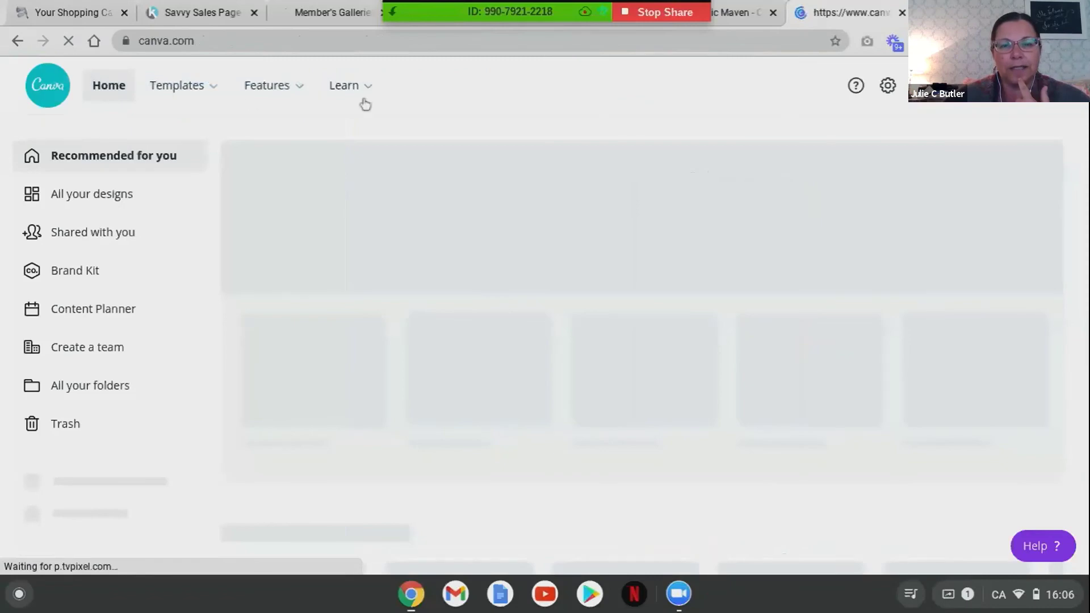
pyautogui.moveTo(365, 102)
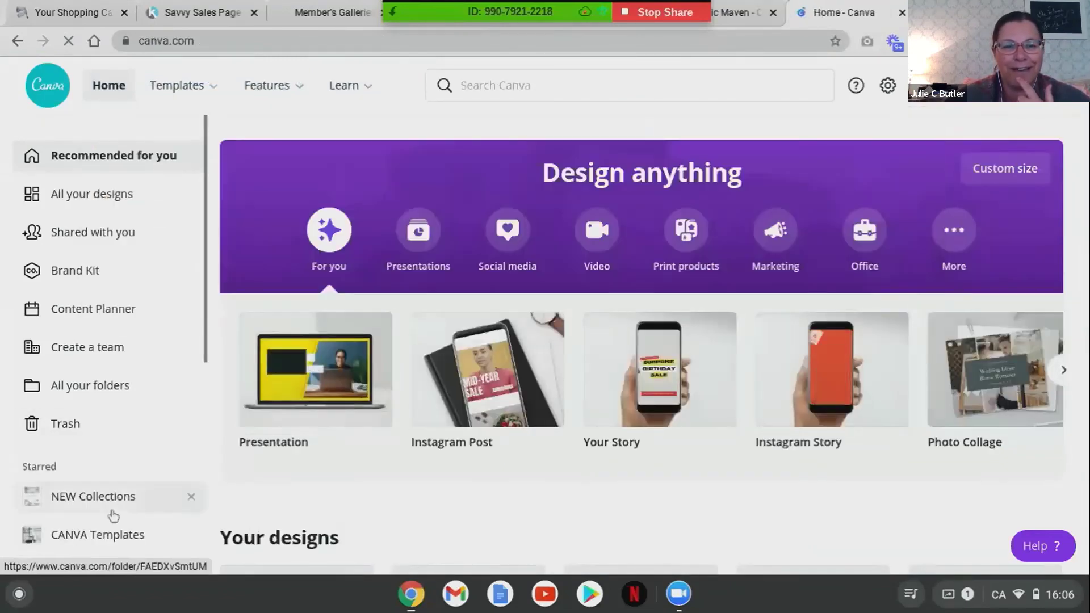
pyautogui.click(104, 535)
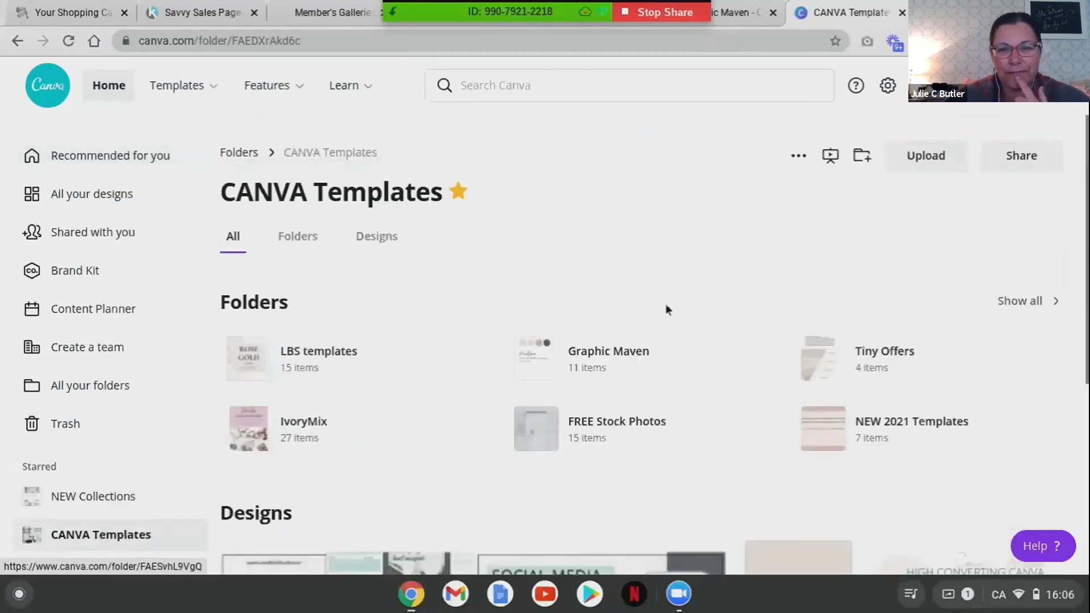
pyautogui.click(623, 368)
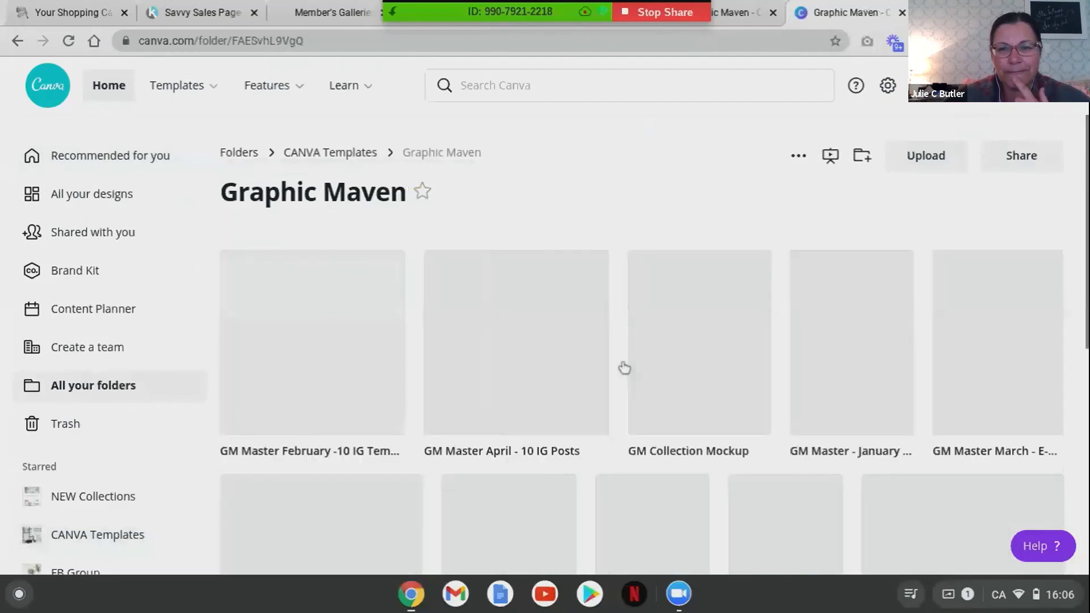
pyautogui.scroll(-3, 624, 341)
pyautogui.scroll(-2, 765, 334)
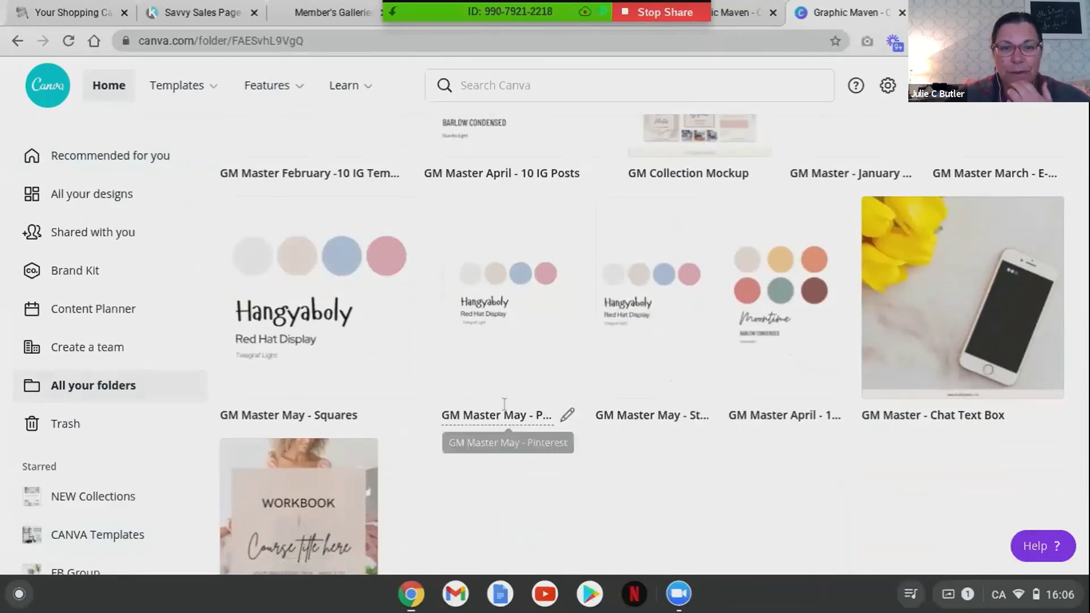
pyautogui.click(510, 312)
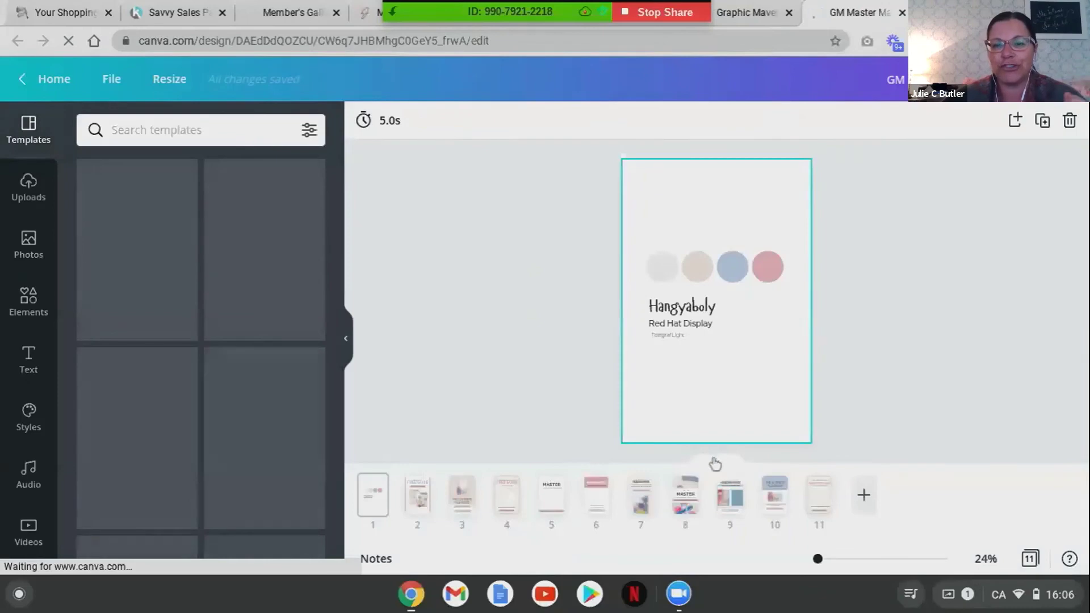
# Make a copy of the GM Master May - Pinterest design and delete the colour and font palette page from the copy.
pyautogui.click(716, 464)
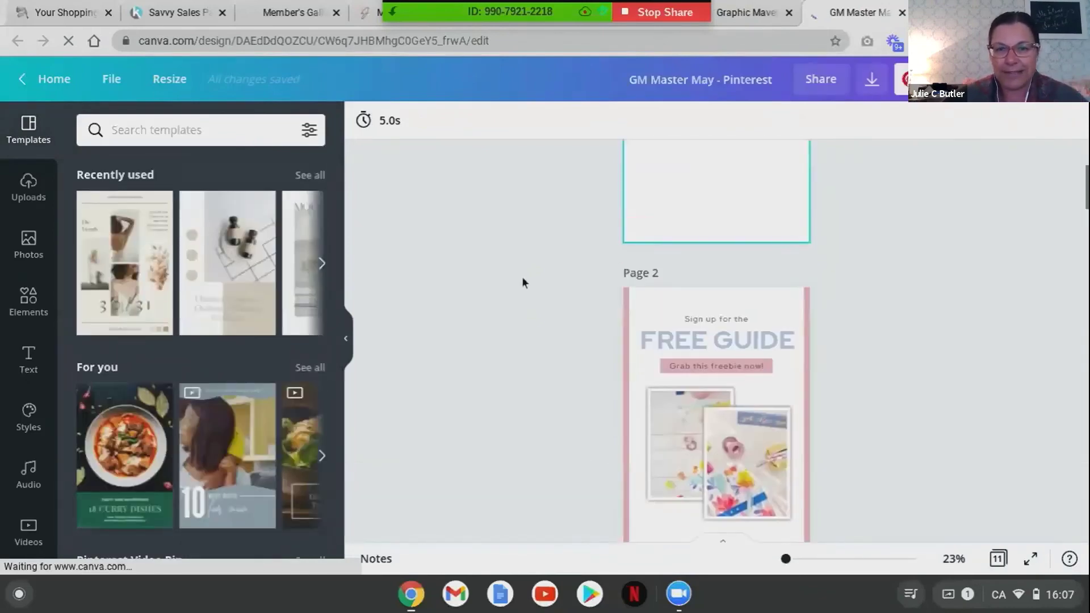
pyautogui.scroll(-10, 522, 277)
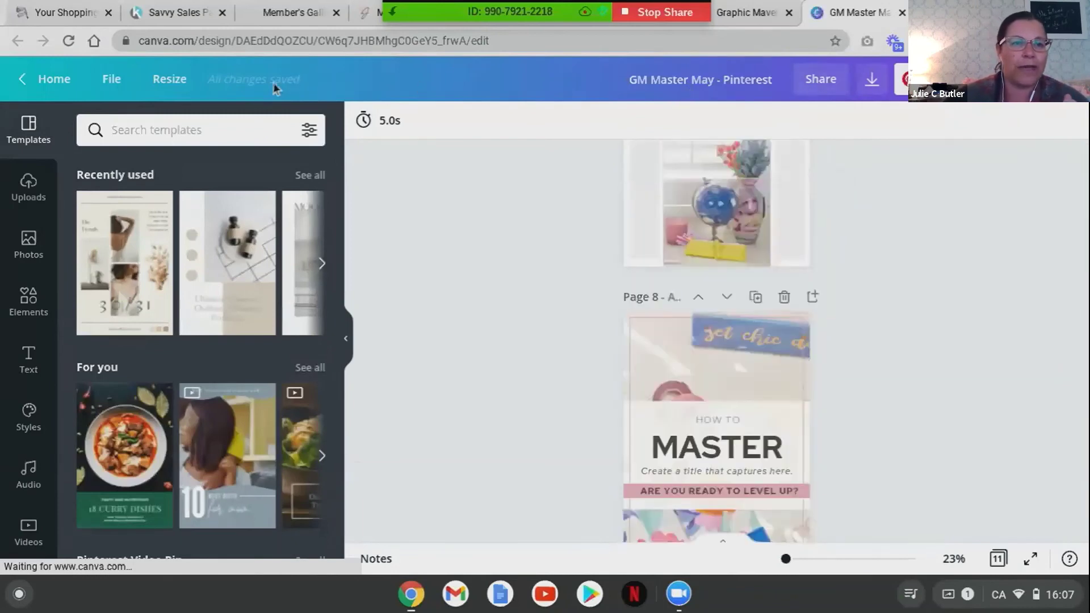
pyautogui.click(112, 85)
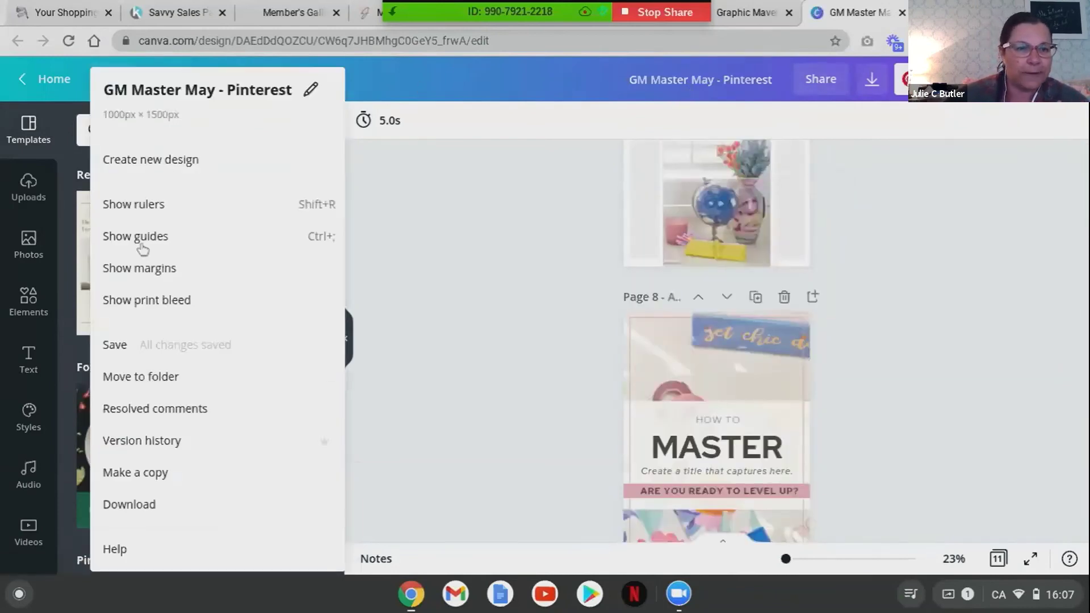
pyautogui.click(158, 472)
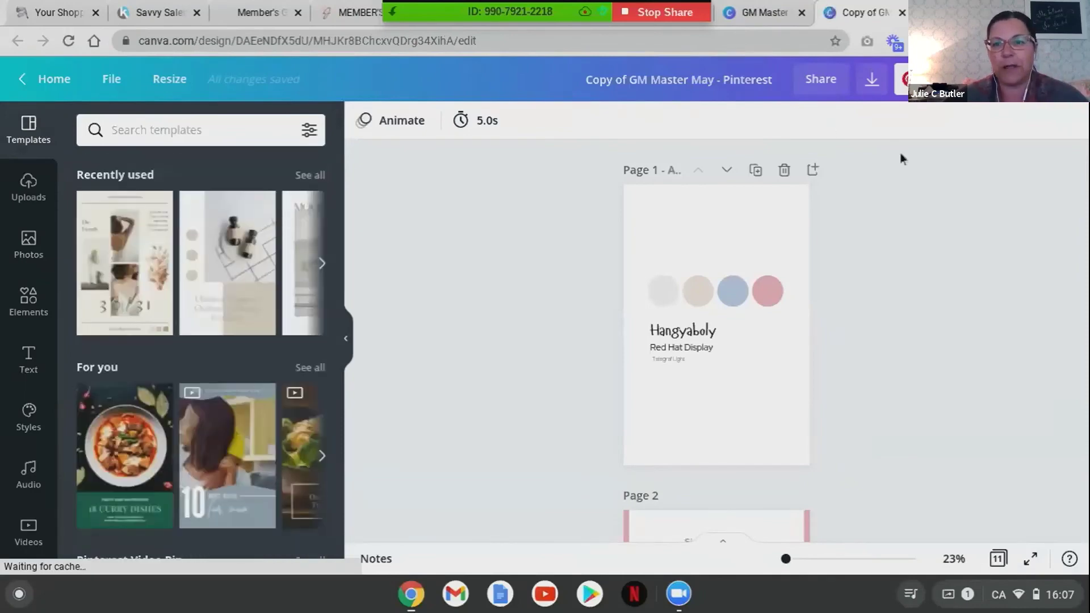
pyautogui.click(785, 170)
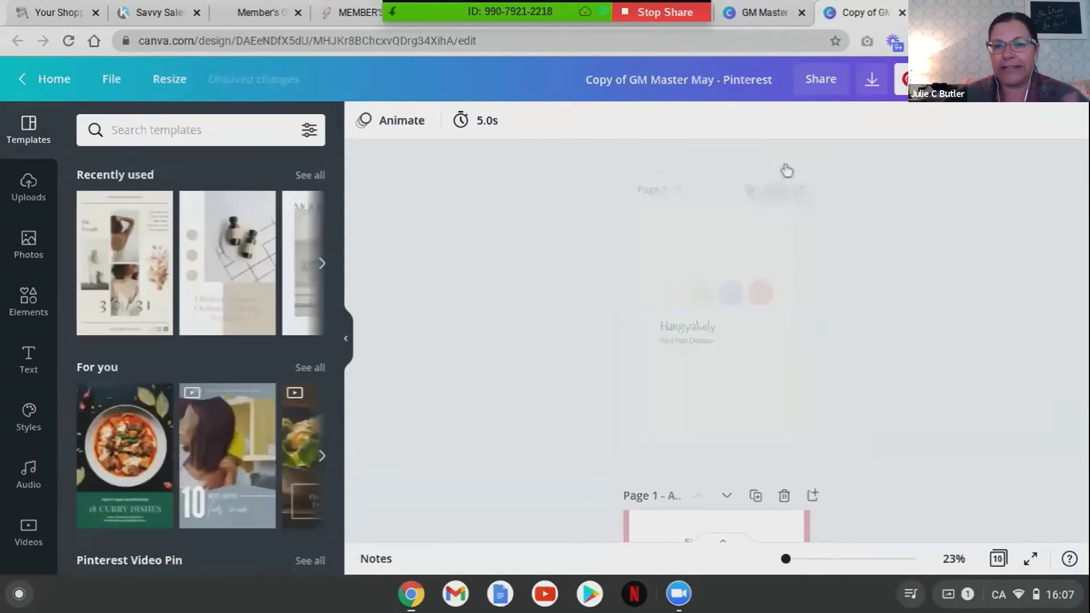
# Replace the tablet photo on page 6 with the portrait leaf-print notebook photo from the I Got This - Dining folder in Photo Galleries.
pyautogui.scroll(-10, 577, 264)
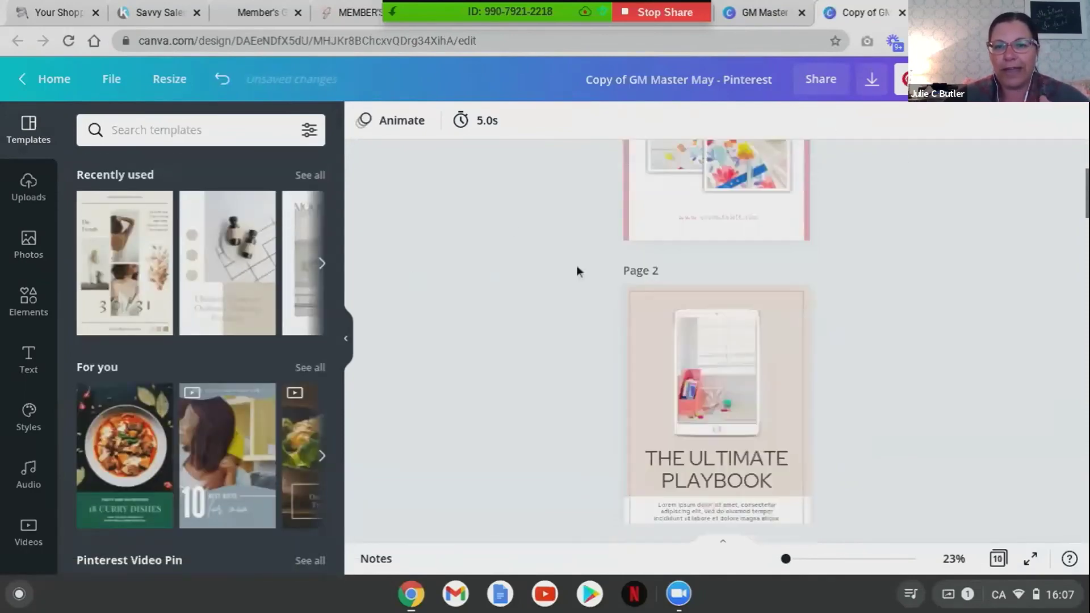
pyautogui.scroll(-15, 576, 265)
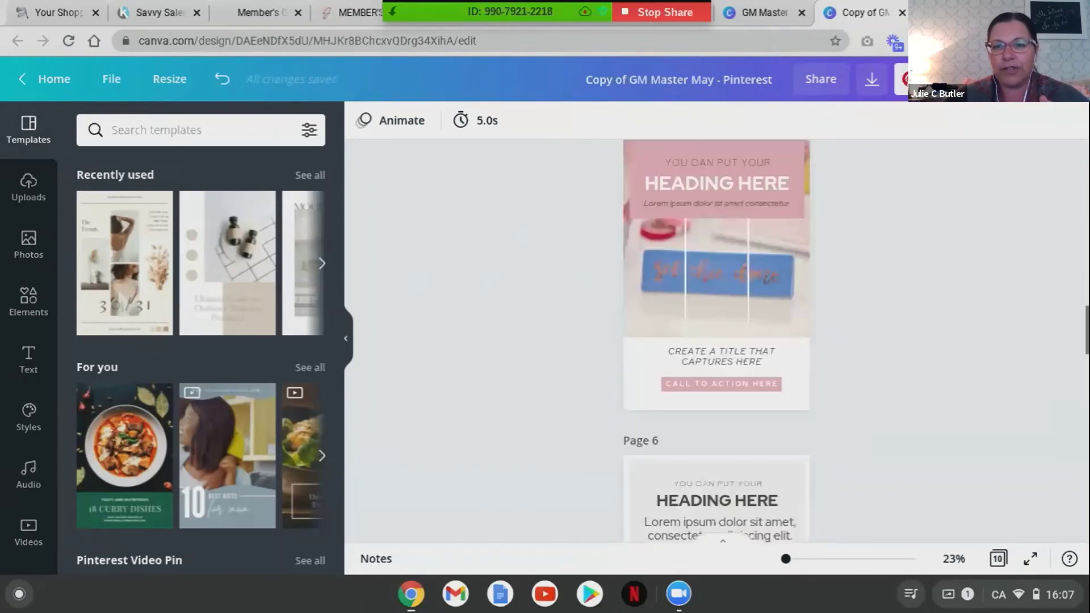
pyautogui.scroll(2, 721, 340)
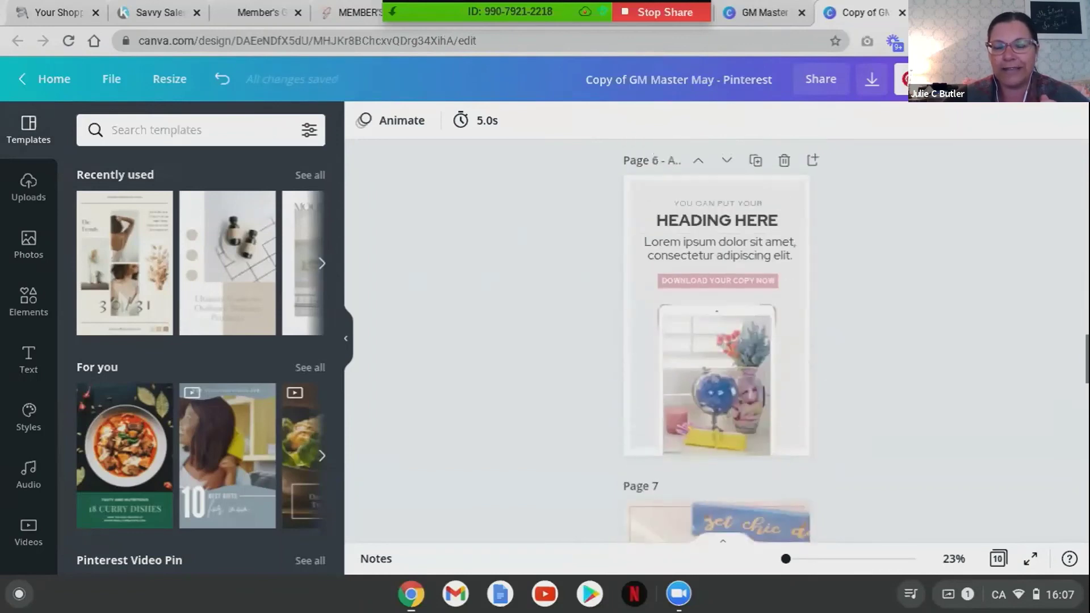
pyautogui.click(709, 376)
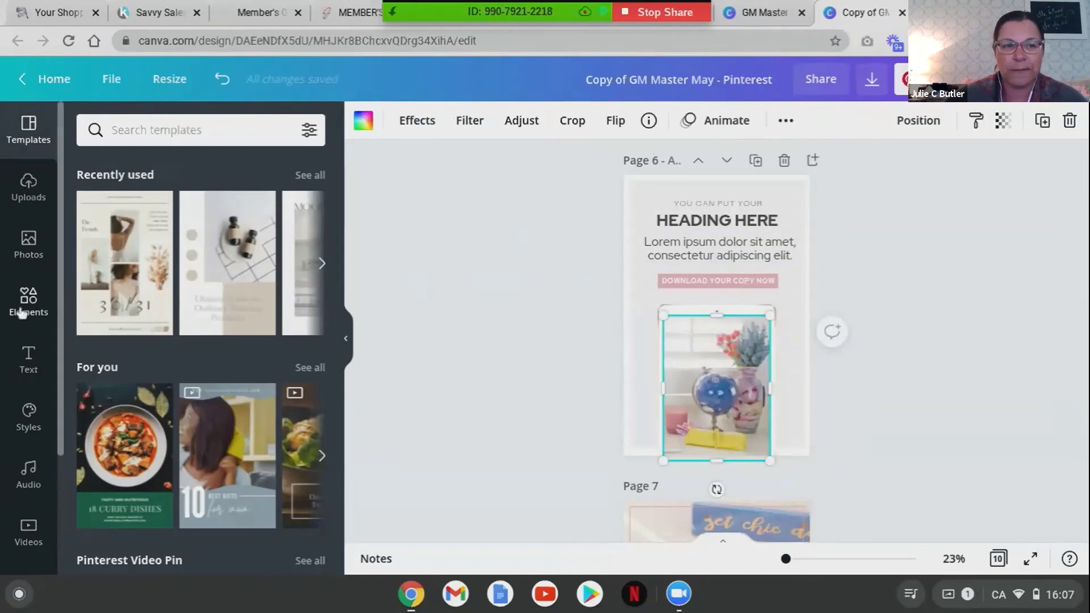
pyautogui.scroll(-3, 21, 313)
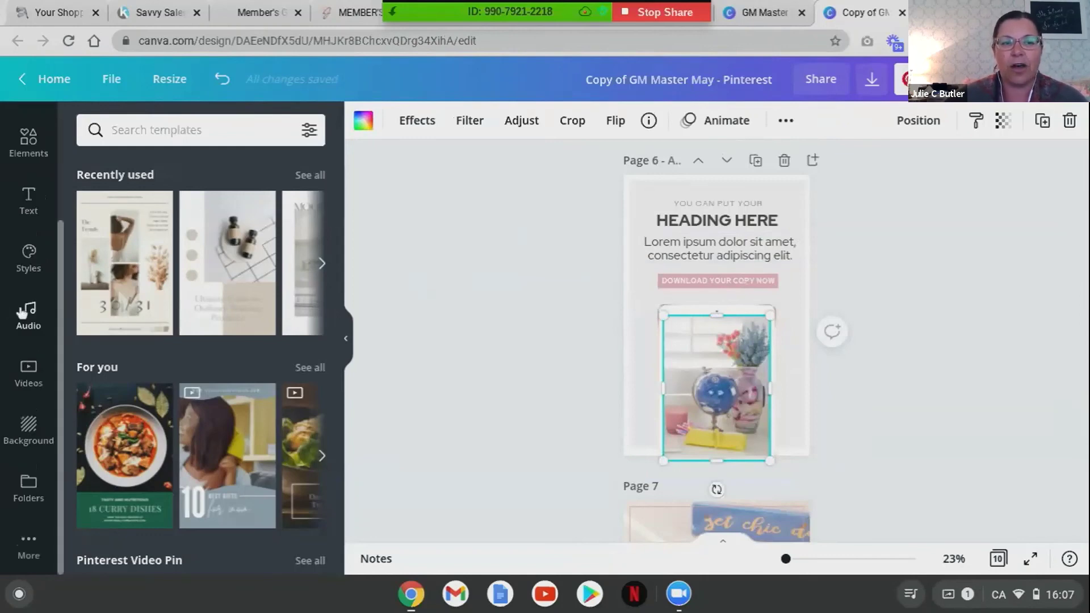
pyautogui.click(28, 490)
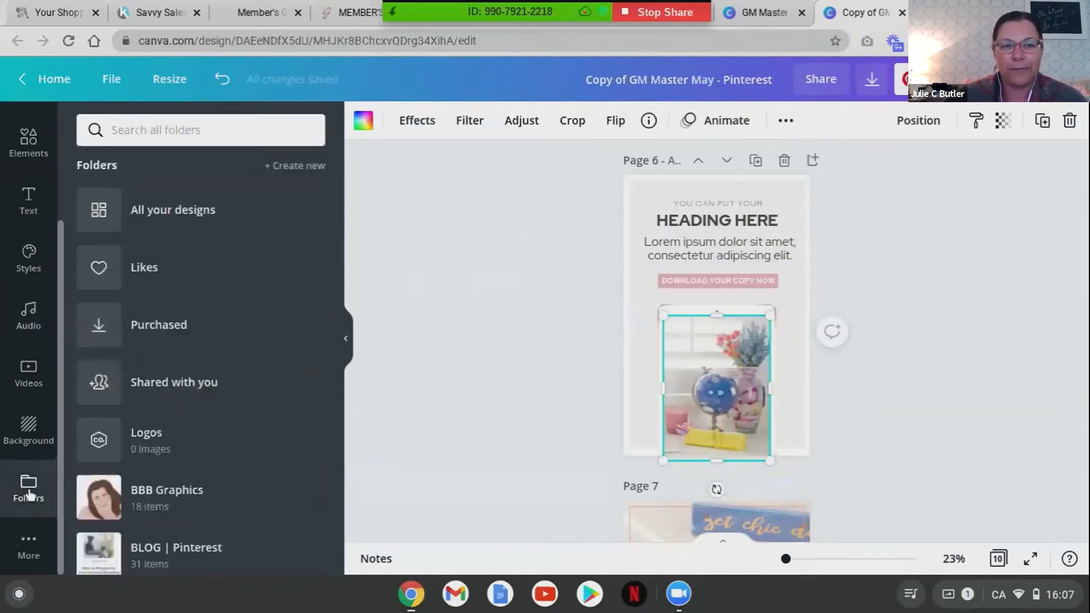
pyautogui.scroll(-10, 189, 394)
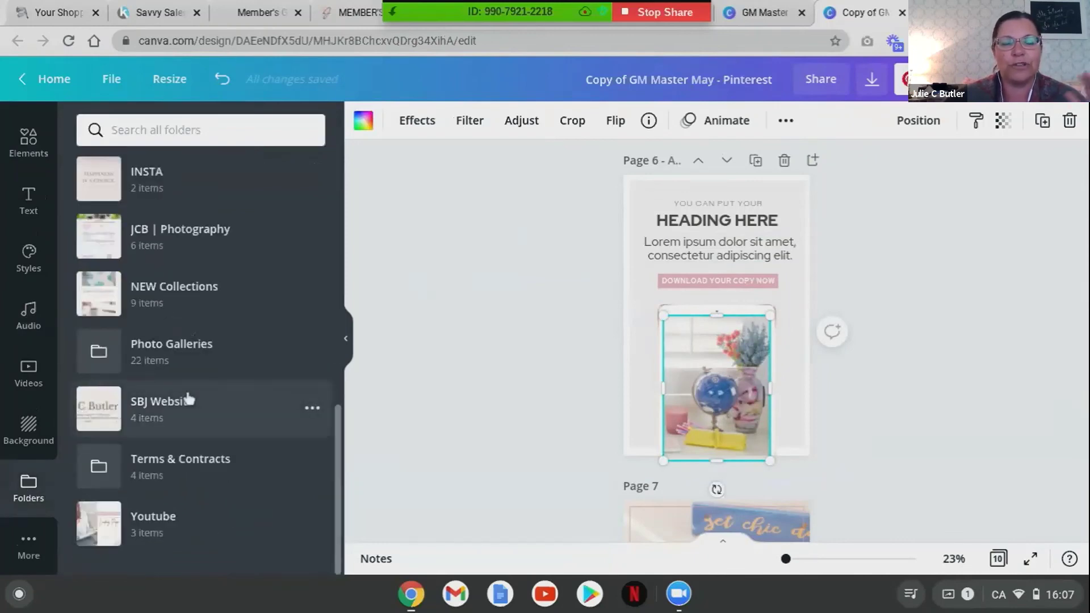
pyautogui.click(160, 341)
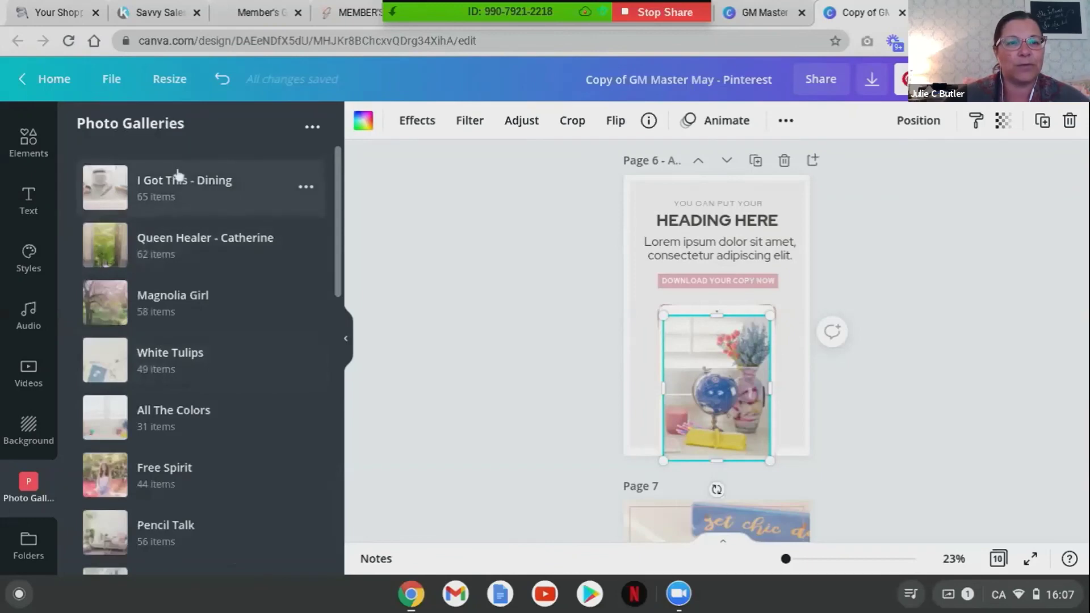
pyautogui.click(178, 176)
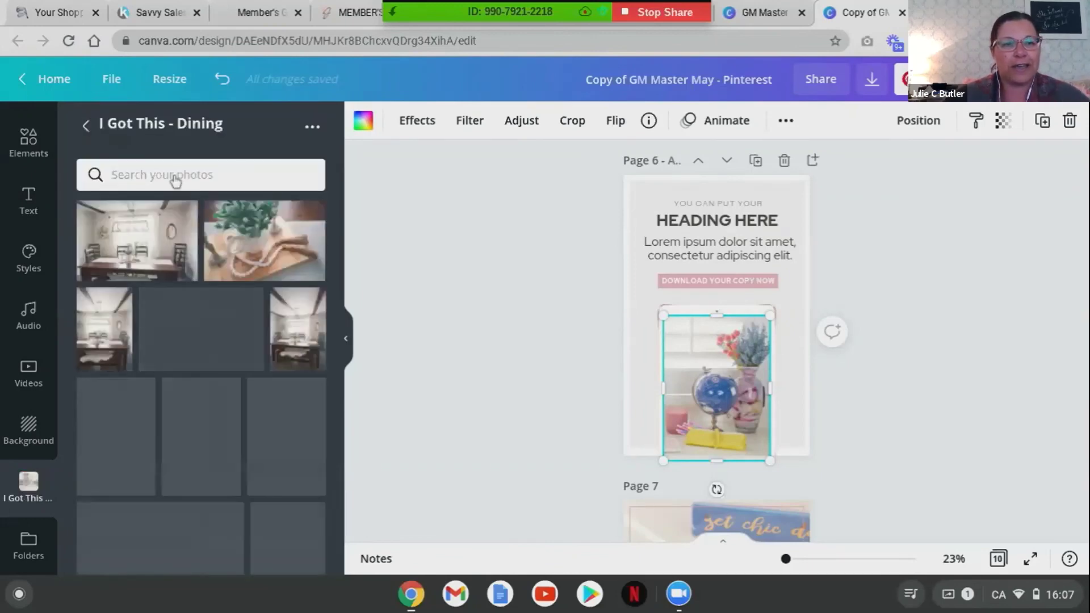
pyautogui.scroll(-3, 193, 306)
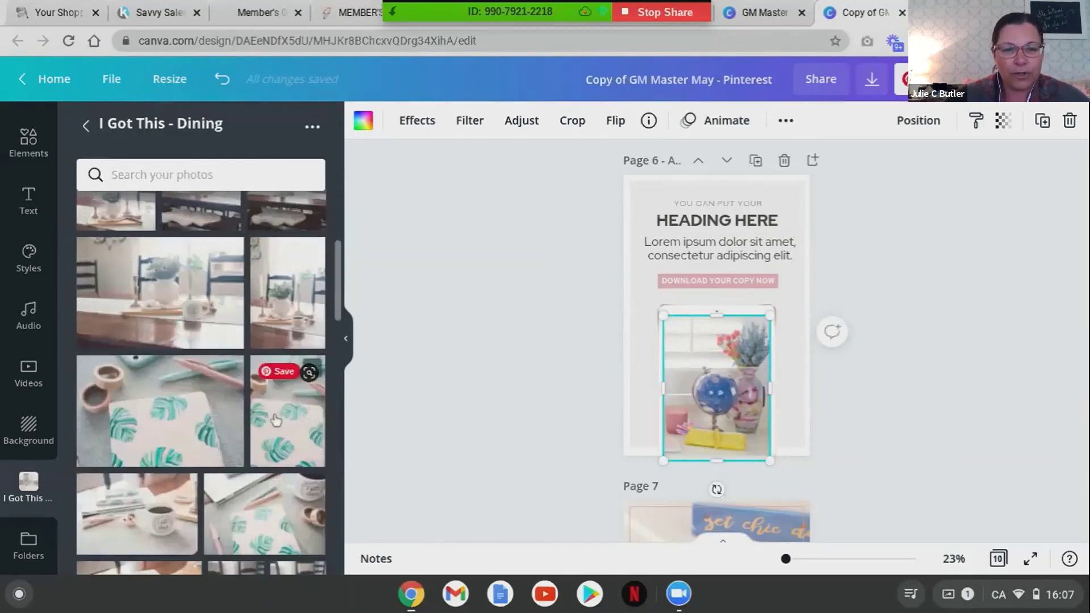
pyautogui.moveTo(276, 420); pyautogui.dragTo(671, 400)
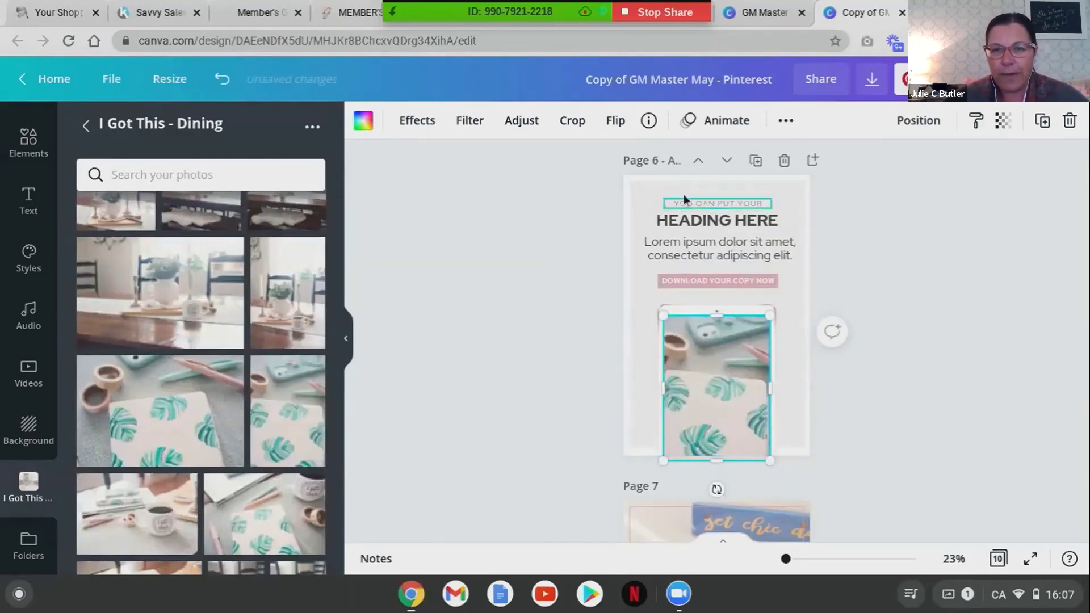
# Recolour the background rectangle on page 6 with the first, light colour of the BBB brand palette.
pyautogui.click(662, 194)
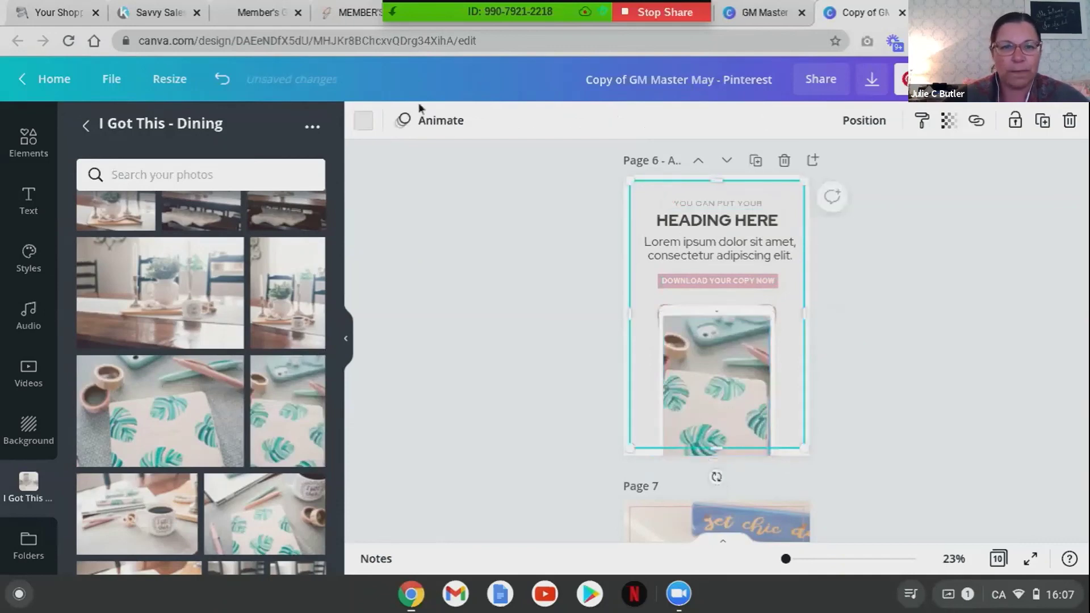
pyautogui.click(362, 122)
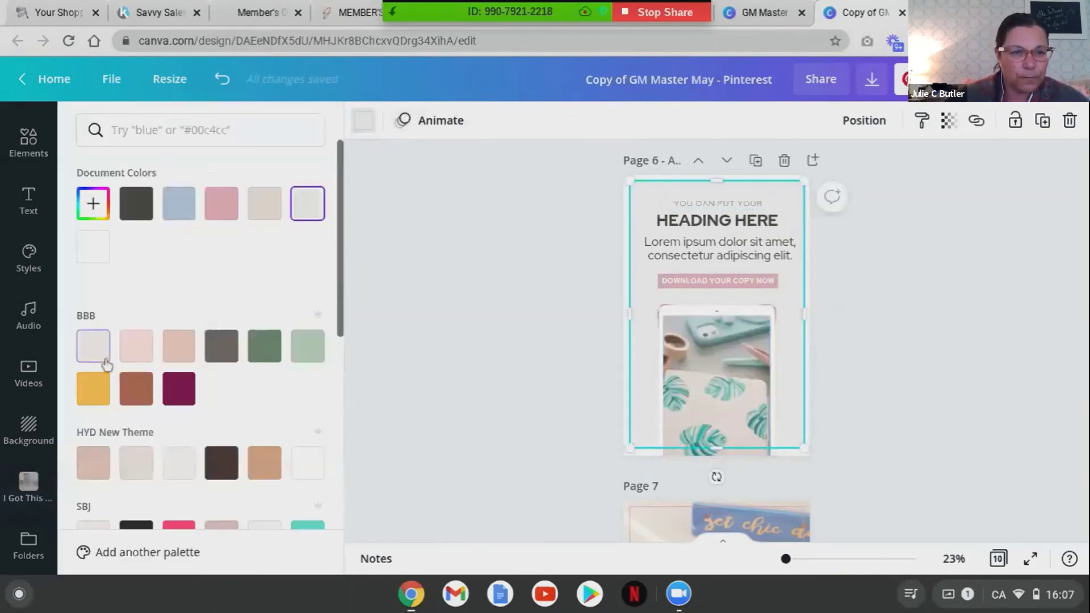
pyautogui.click(92, 347)
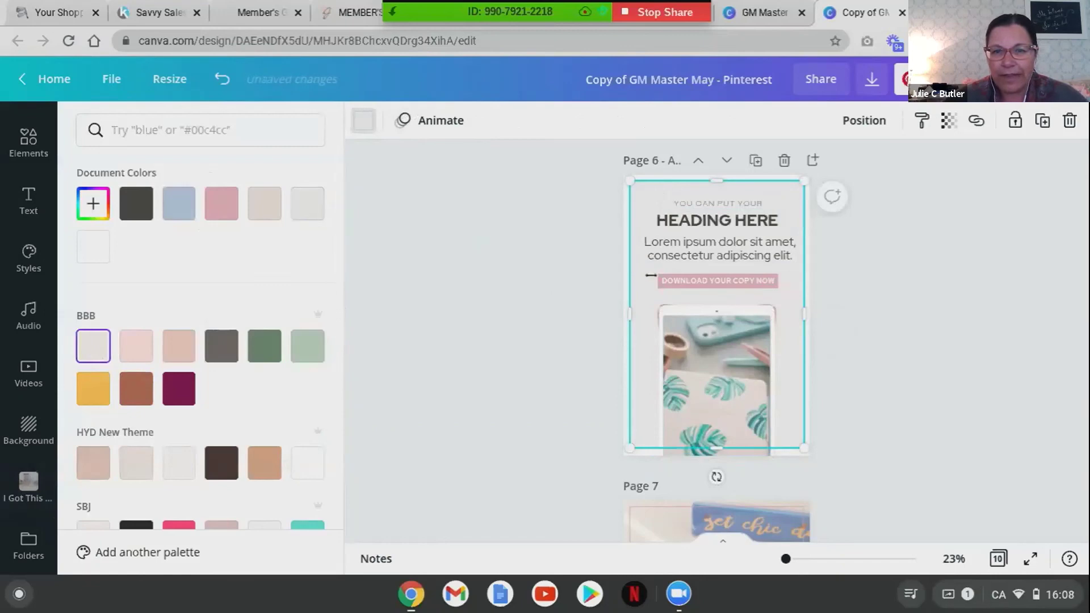
pyautogui.click(697, 223)
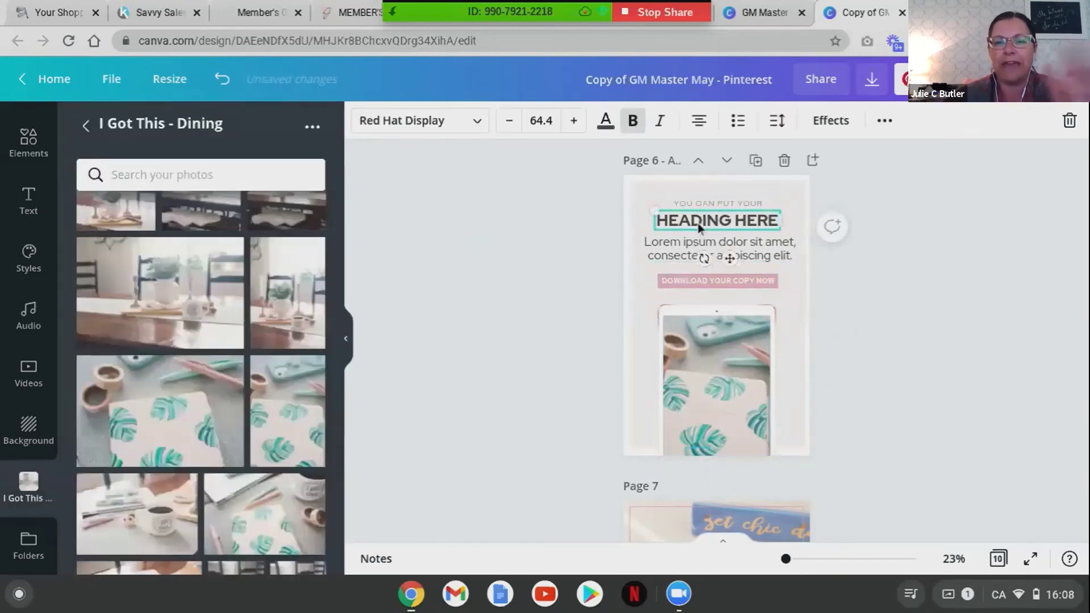
# Go from the original GM Master May - Pinterest design to all designs and open Manifest Intentionally Pinterest.
pyautogui.click(760, 16)
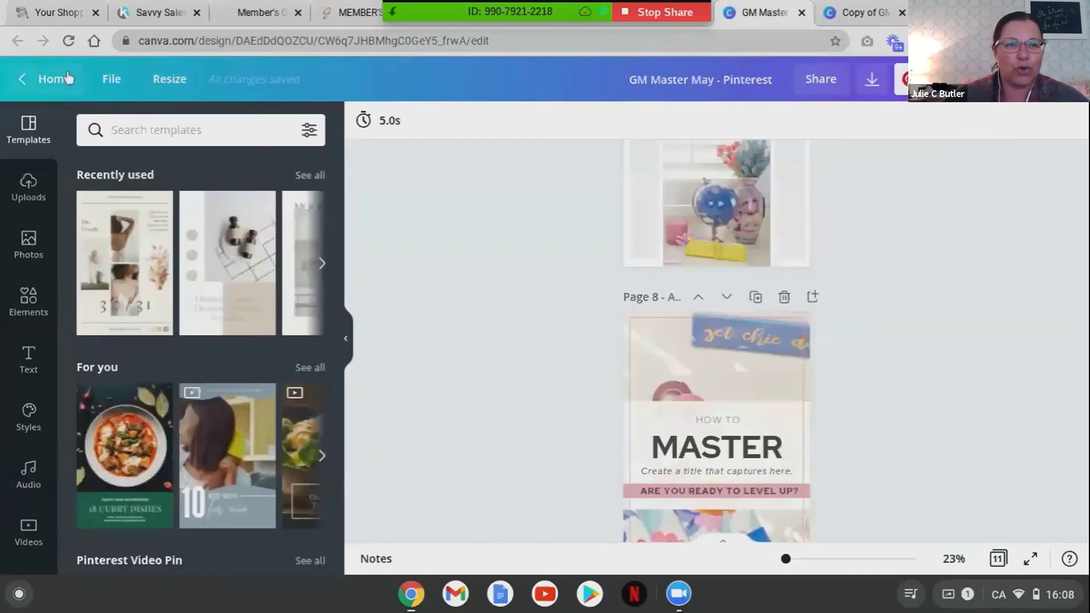
pyautogui.click(67, 78)
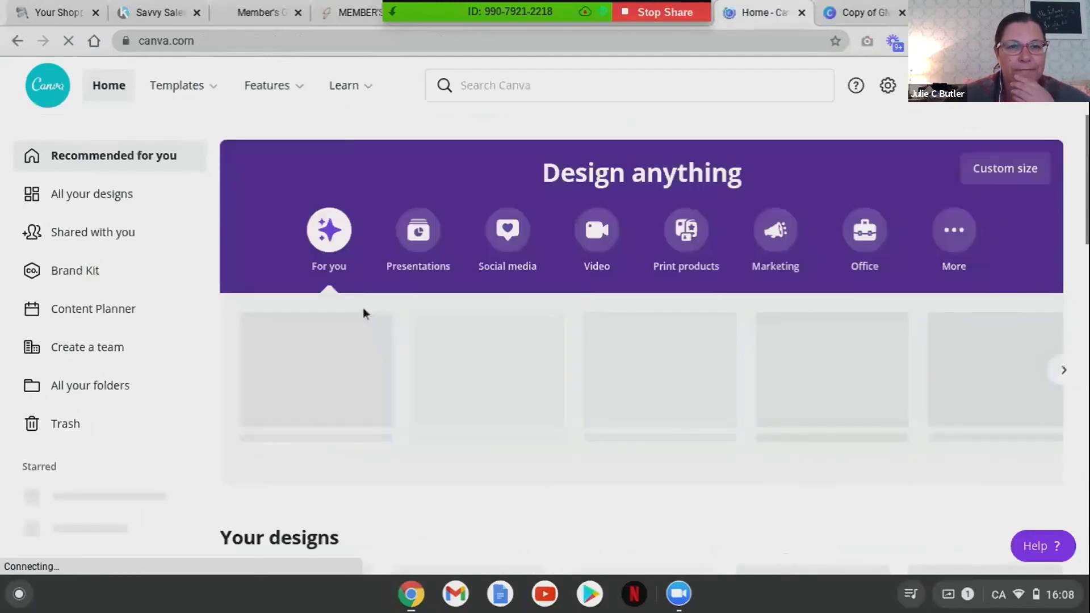
pyautogui.click(86, 207)
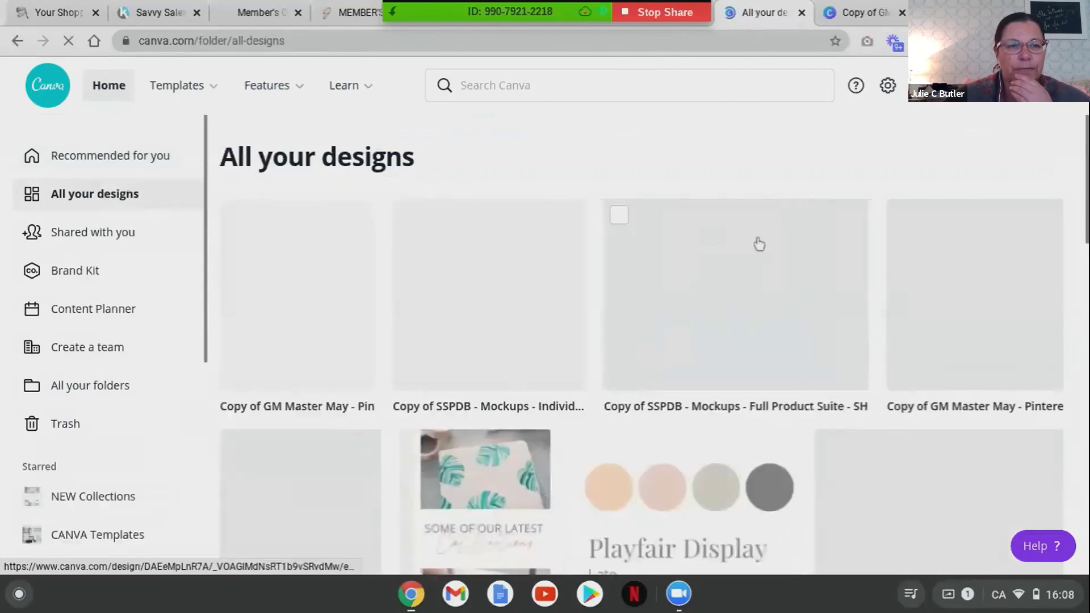
pyautogui.scroll(-2, 817, 249)
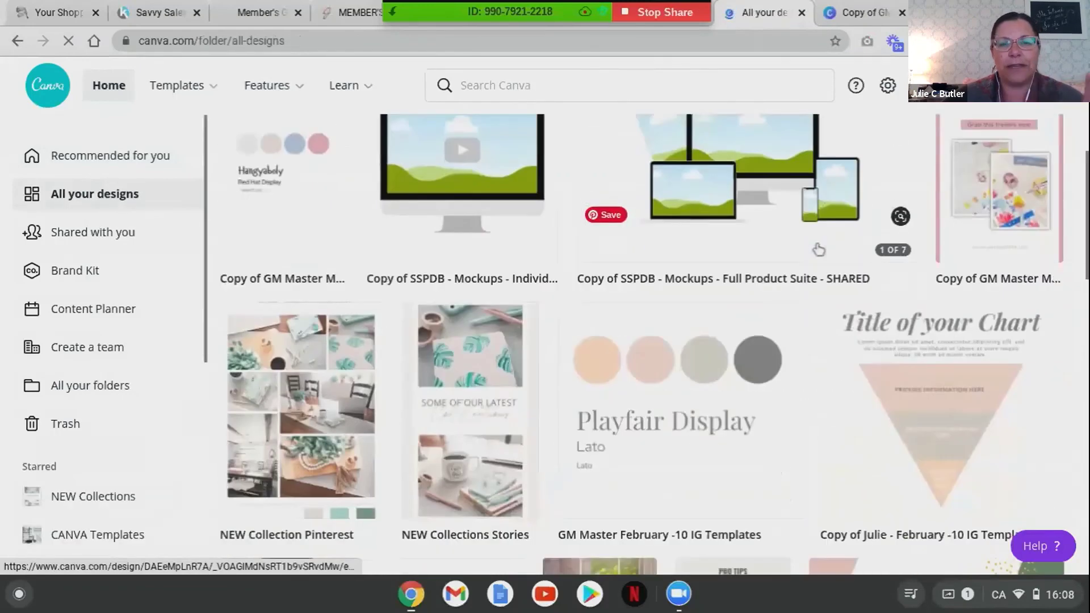
pyautogui.scroll(-5, 818, 250)
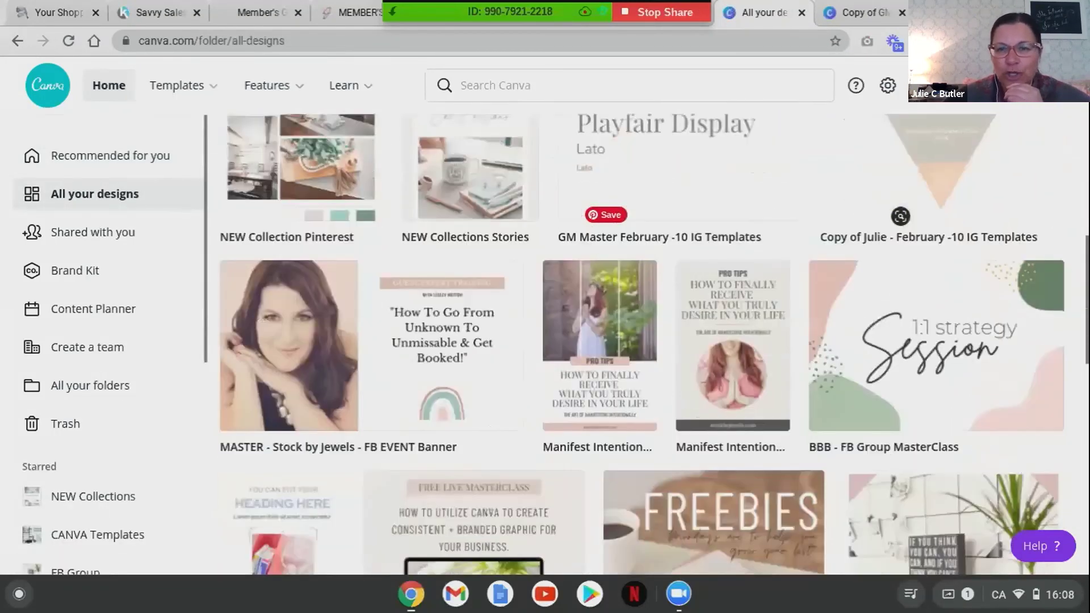
pyautogui.scroll(-3, 600, 230)
pyautogui.scroll(2, 600, 230)
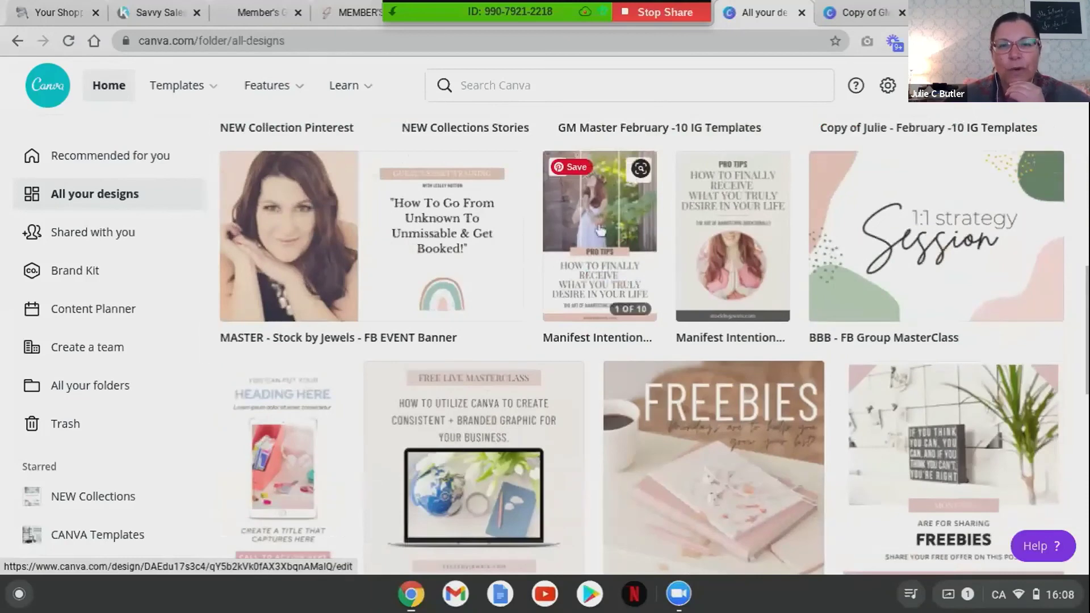
pyautogui.click(599, 230)
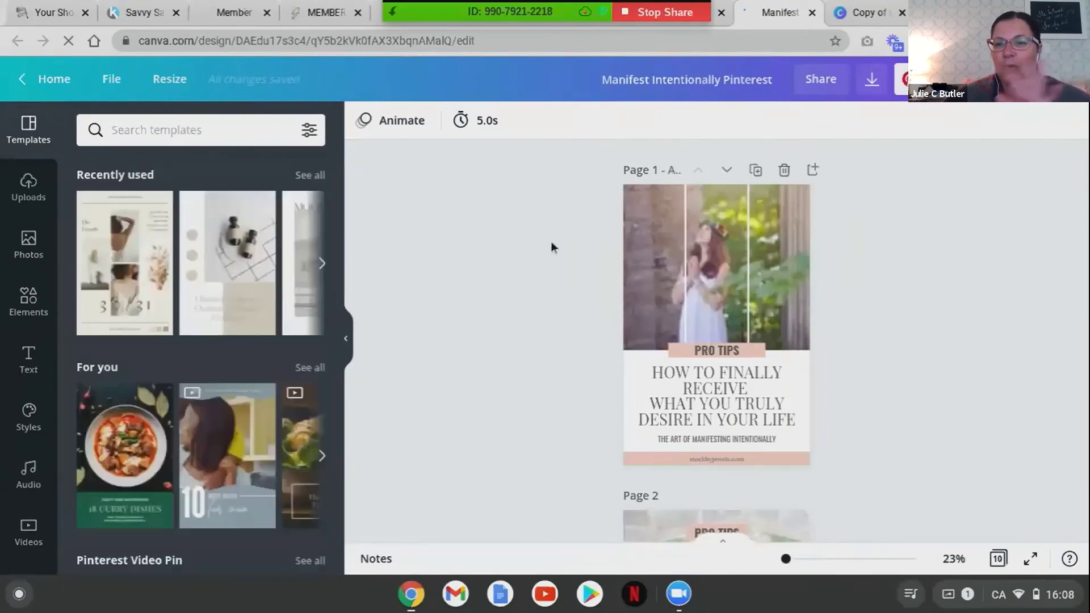
# Look through the rebranded pages of the Manifest Intentionally Pinterest design and end the screen share.
pyautogui.scroll(-5, 551, 247)
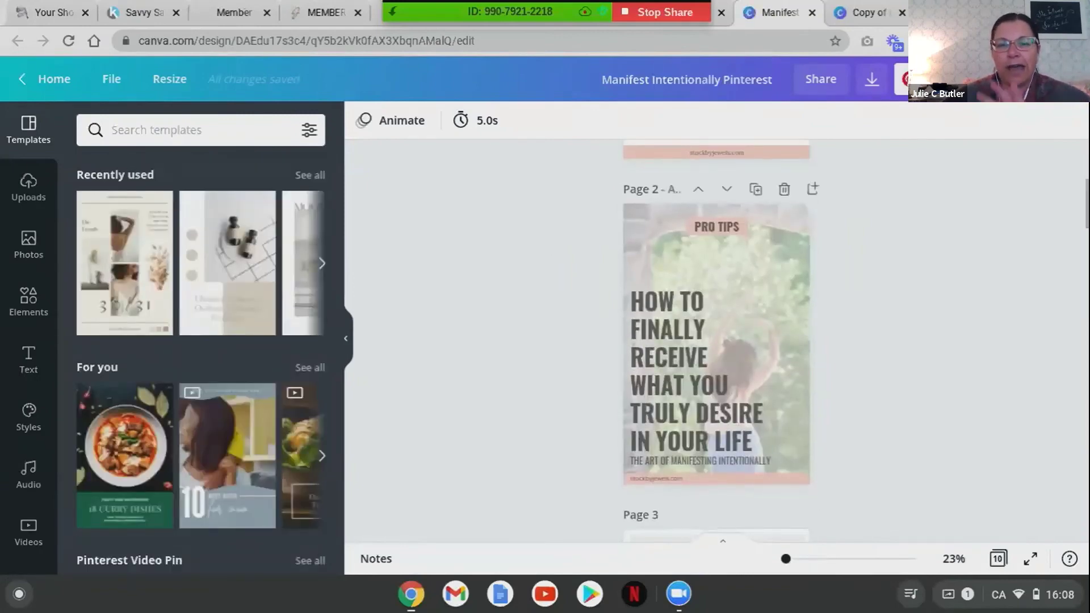
pyautogui.scroll(-4, 716, 340)
pyautogui.scroll(-6, 716, 341)
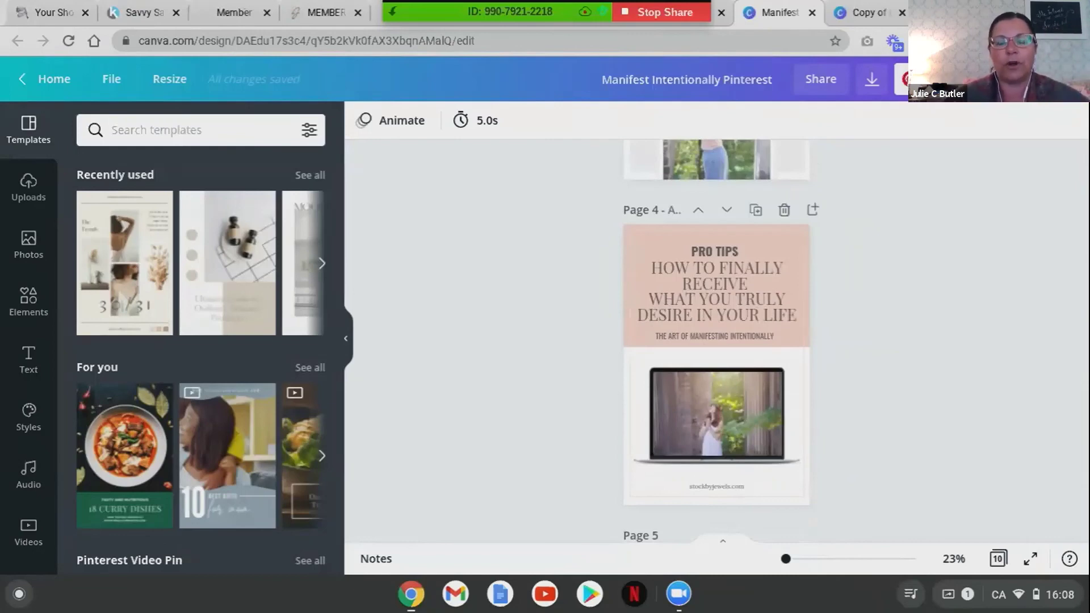
pyautogui.scroll(15, 716, 341)
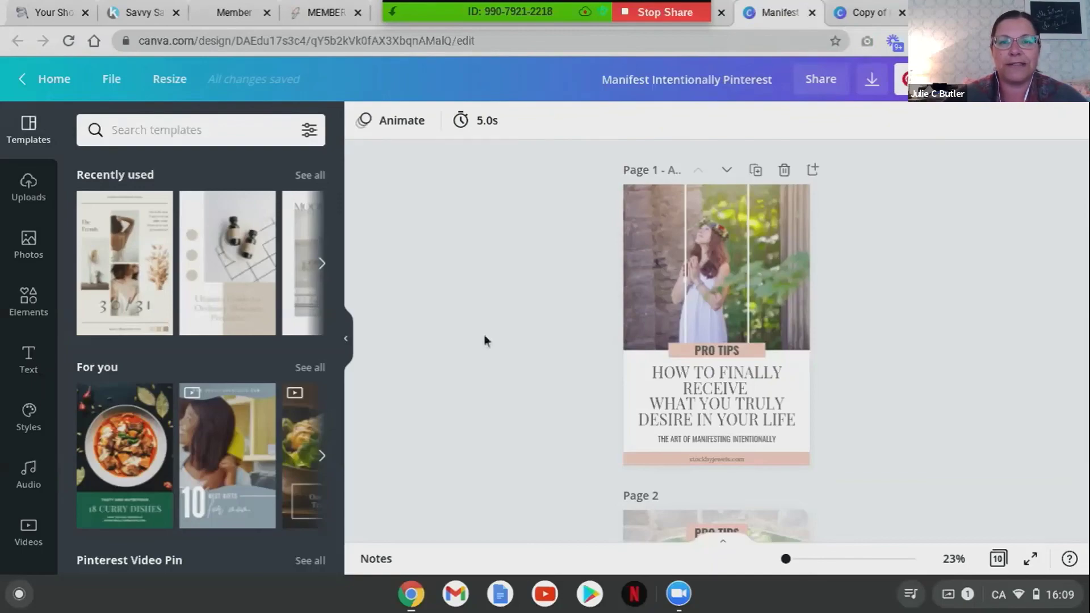
pyautogui.click(670, 13)
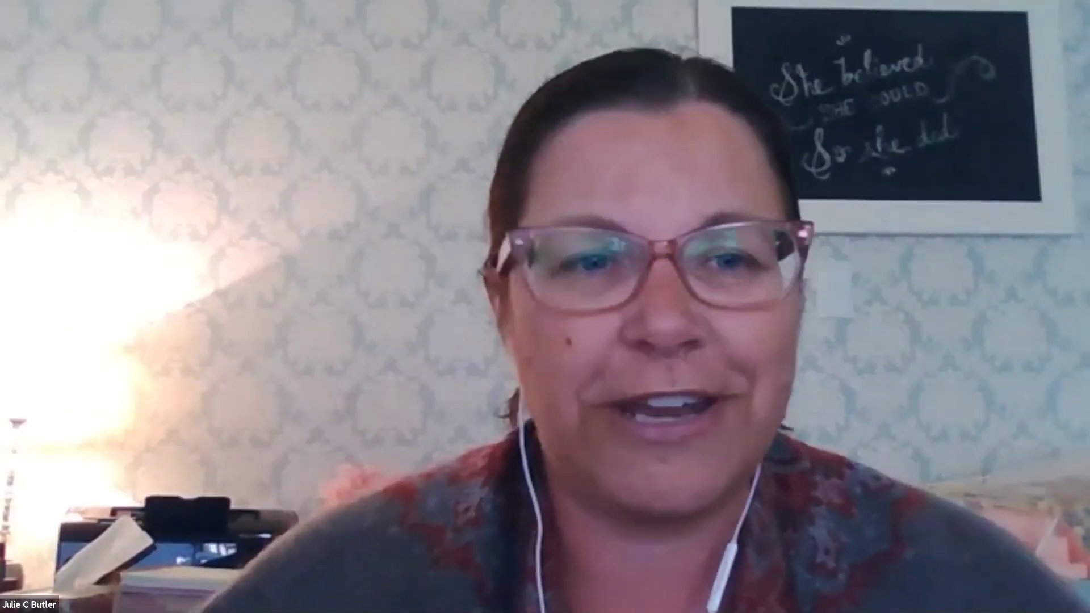